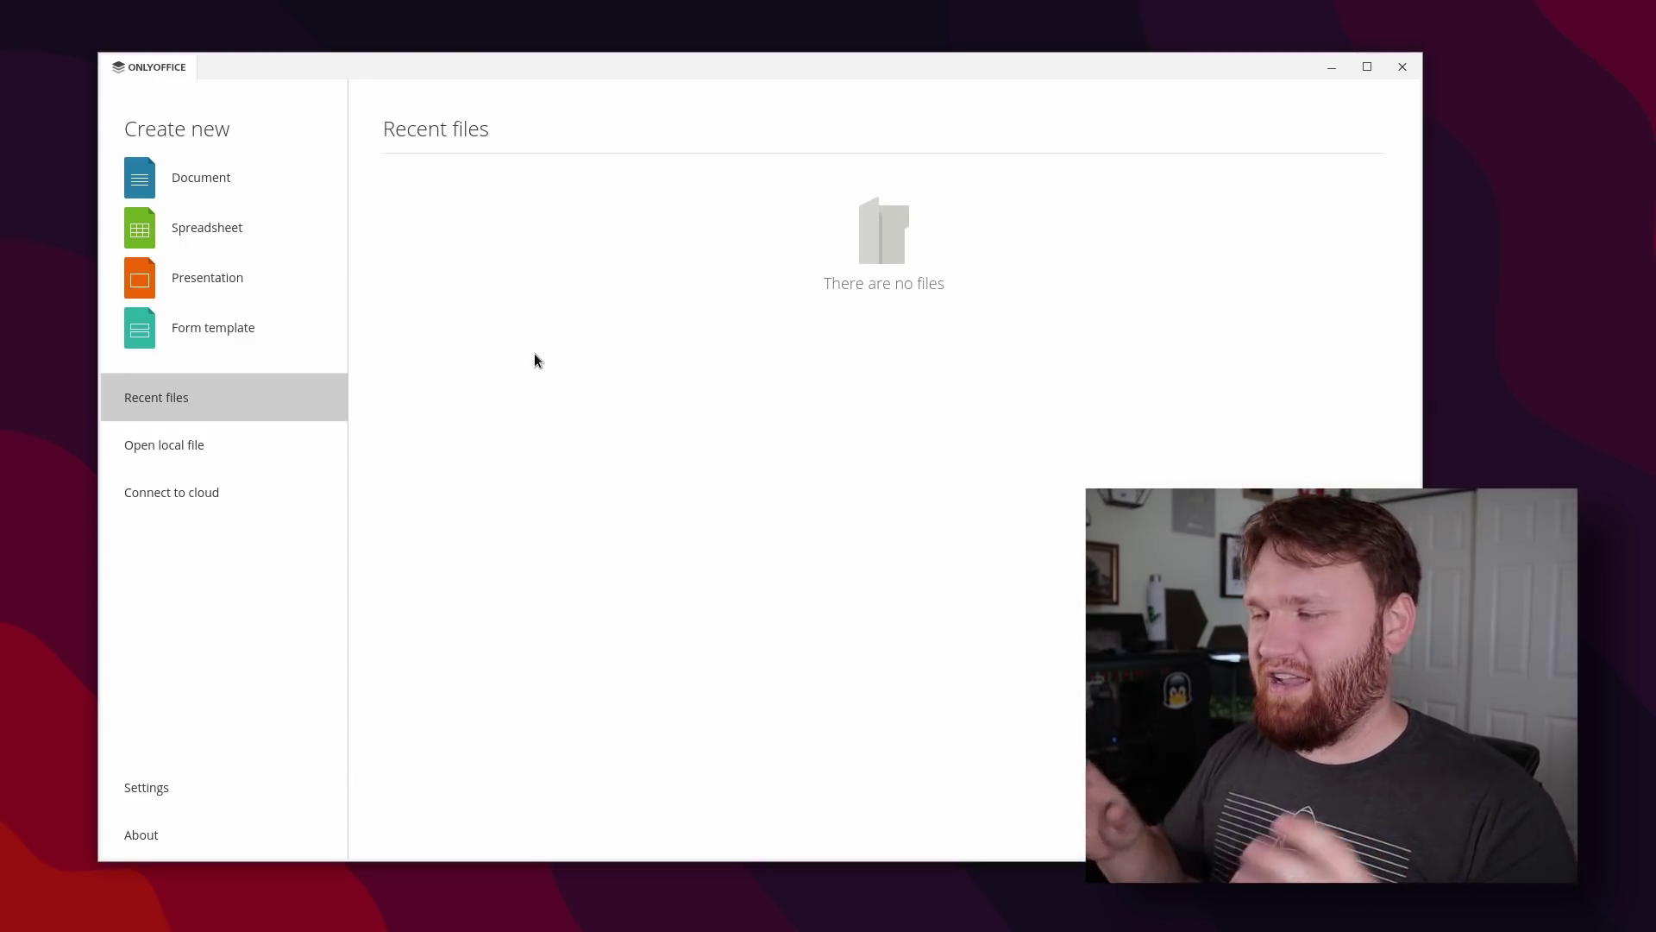
# Step: Create a blank document, then a new spreadsheet pulled into its own window and closed
pyautogui.click(185, 193)
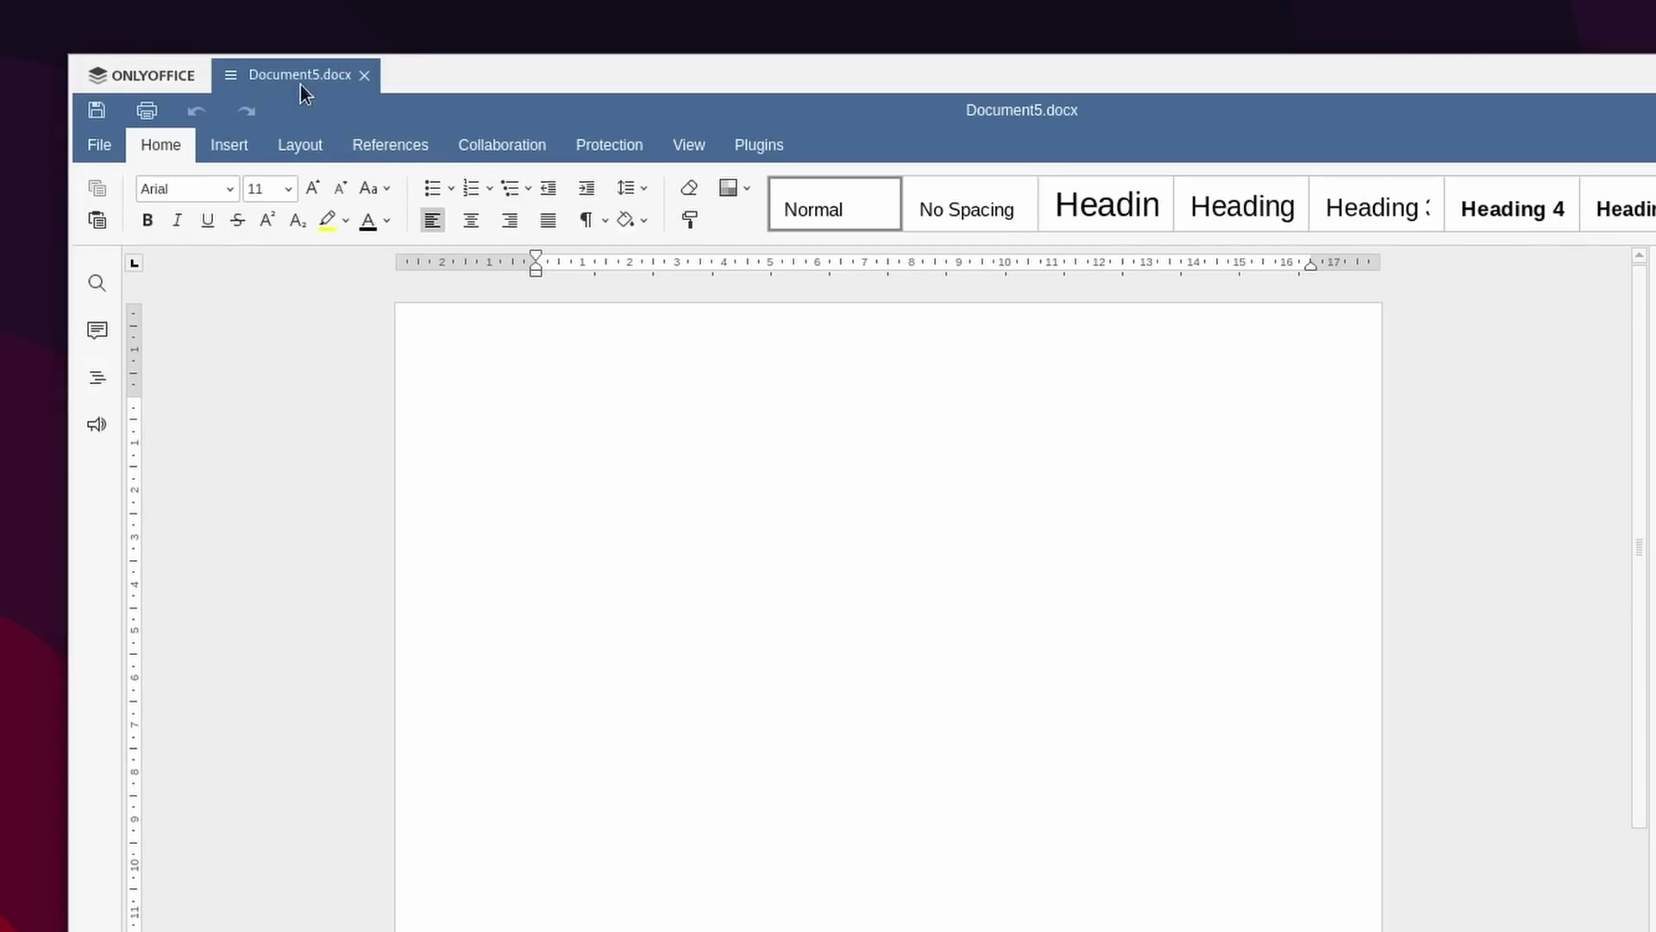
pyautogui.click(143, 79)
pyautogui.click(231, 323)
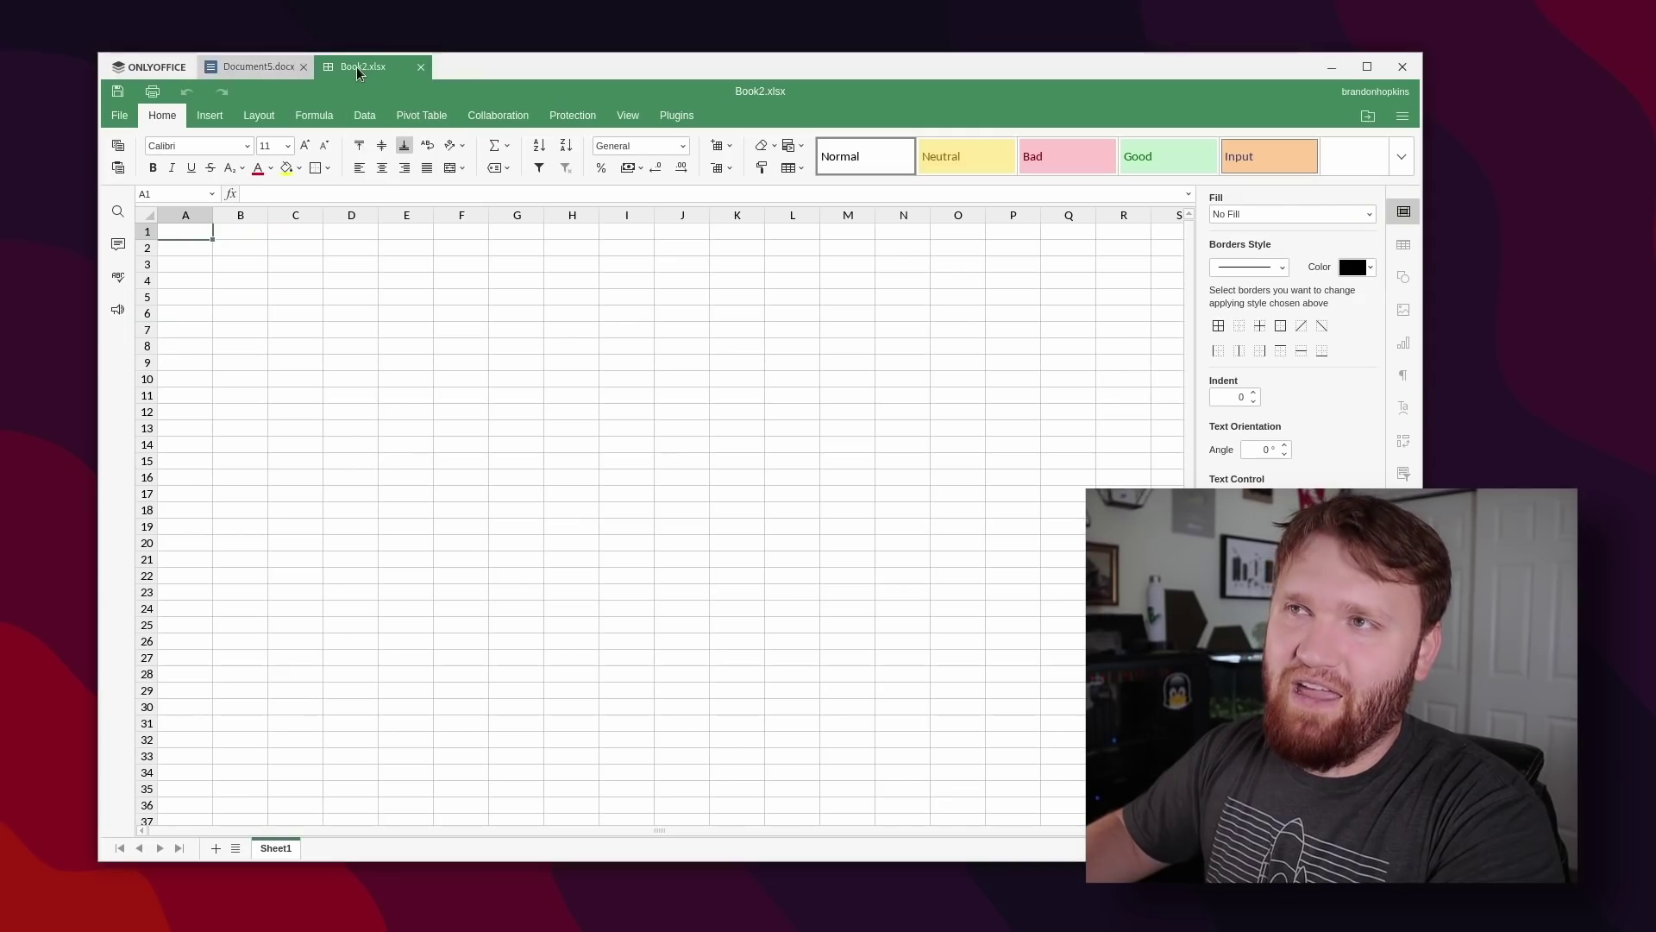
pyautogui.moveTo(361, 57); pyautogui.dragTo(386, 111)
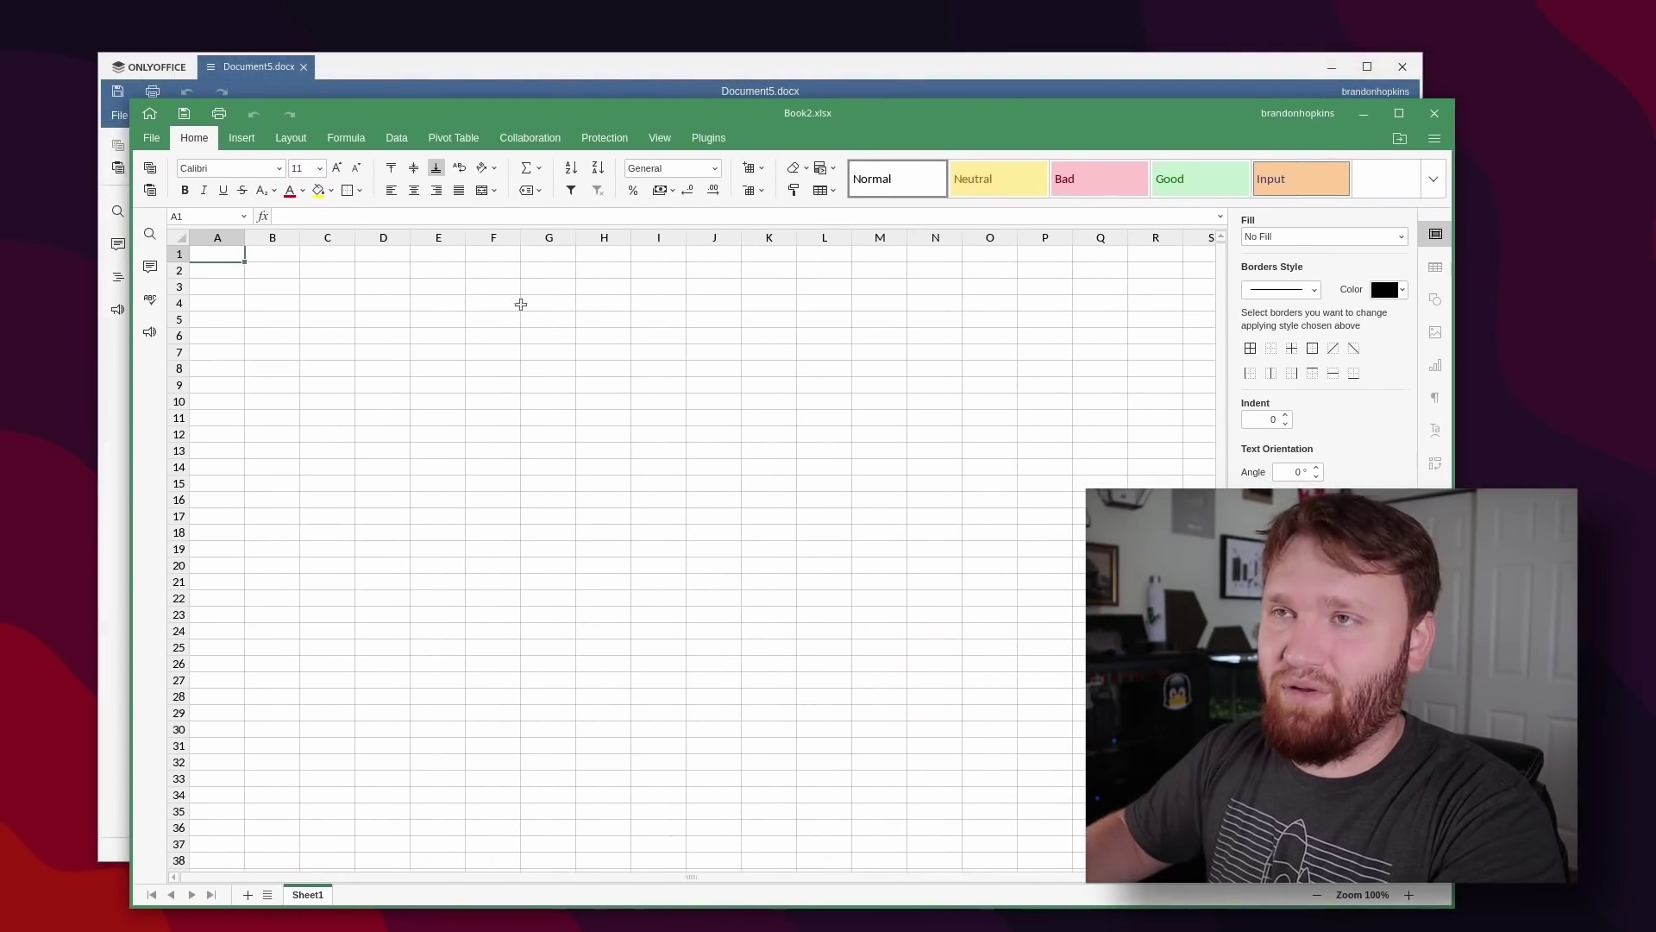
pyautogui.click(1436, 114)
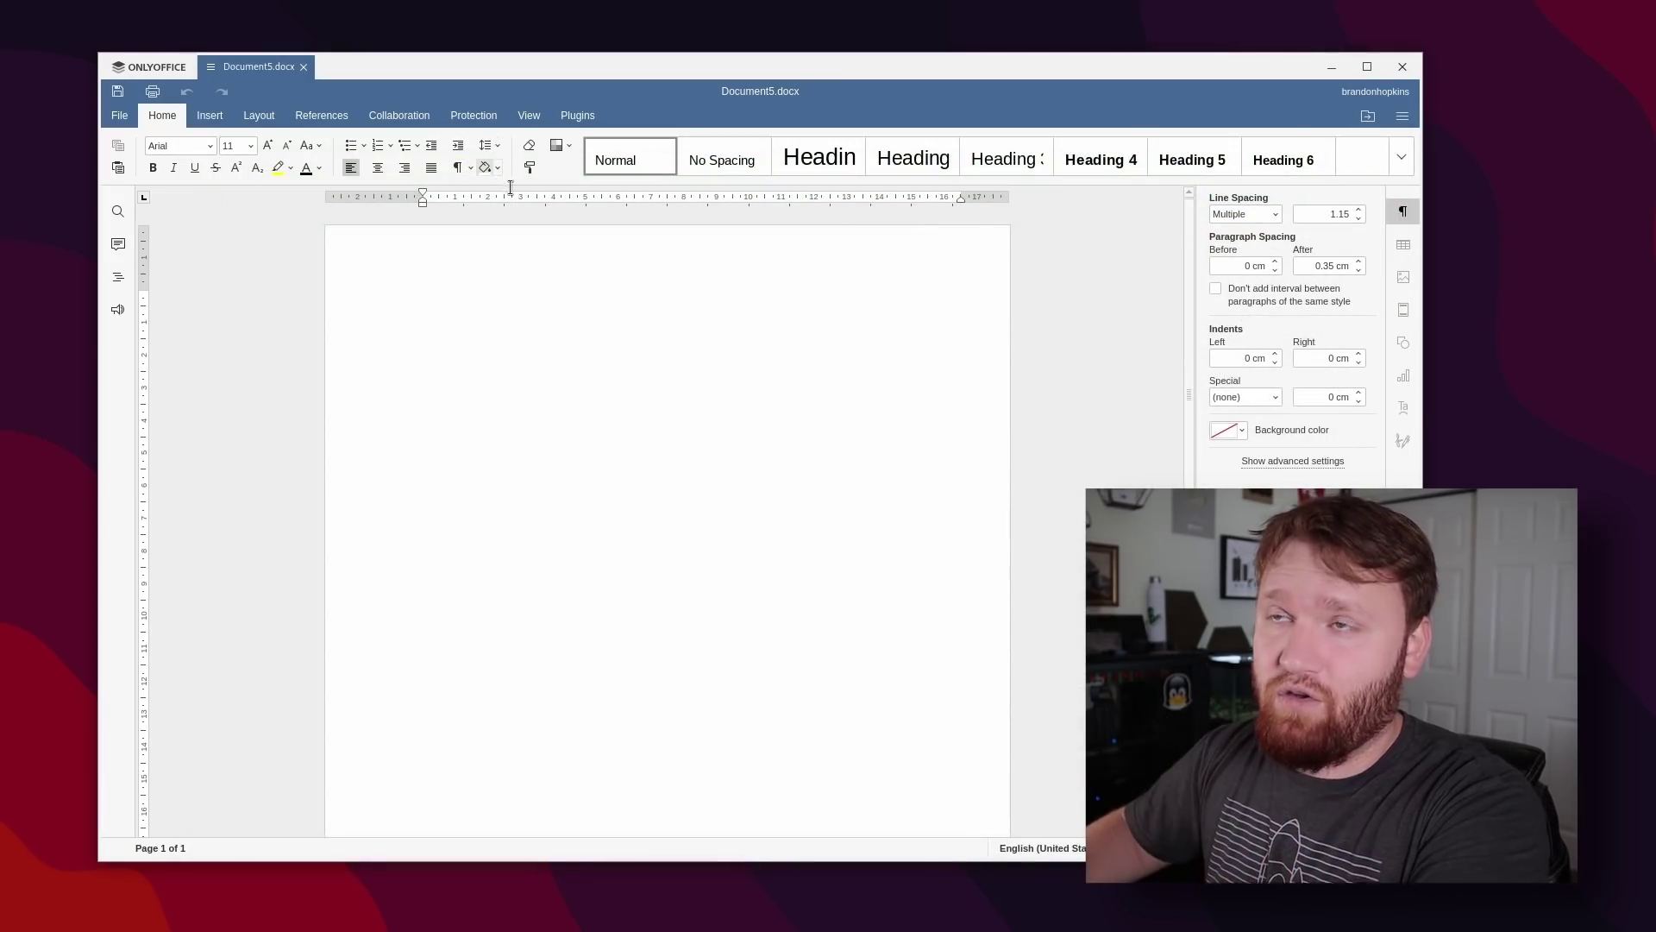
# Step: Compare the ONLYOFFICE and MS Office renders of the sample .docx, then the .xlsx
pyautogui.click(148, 66)
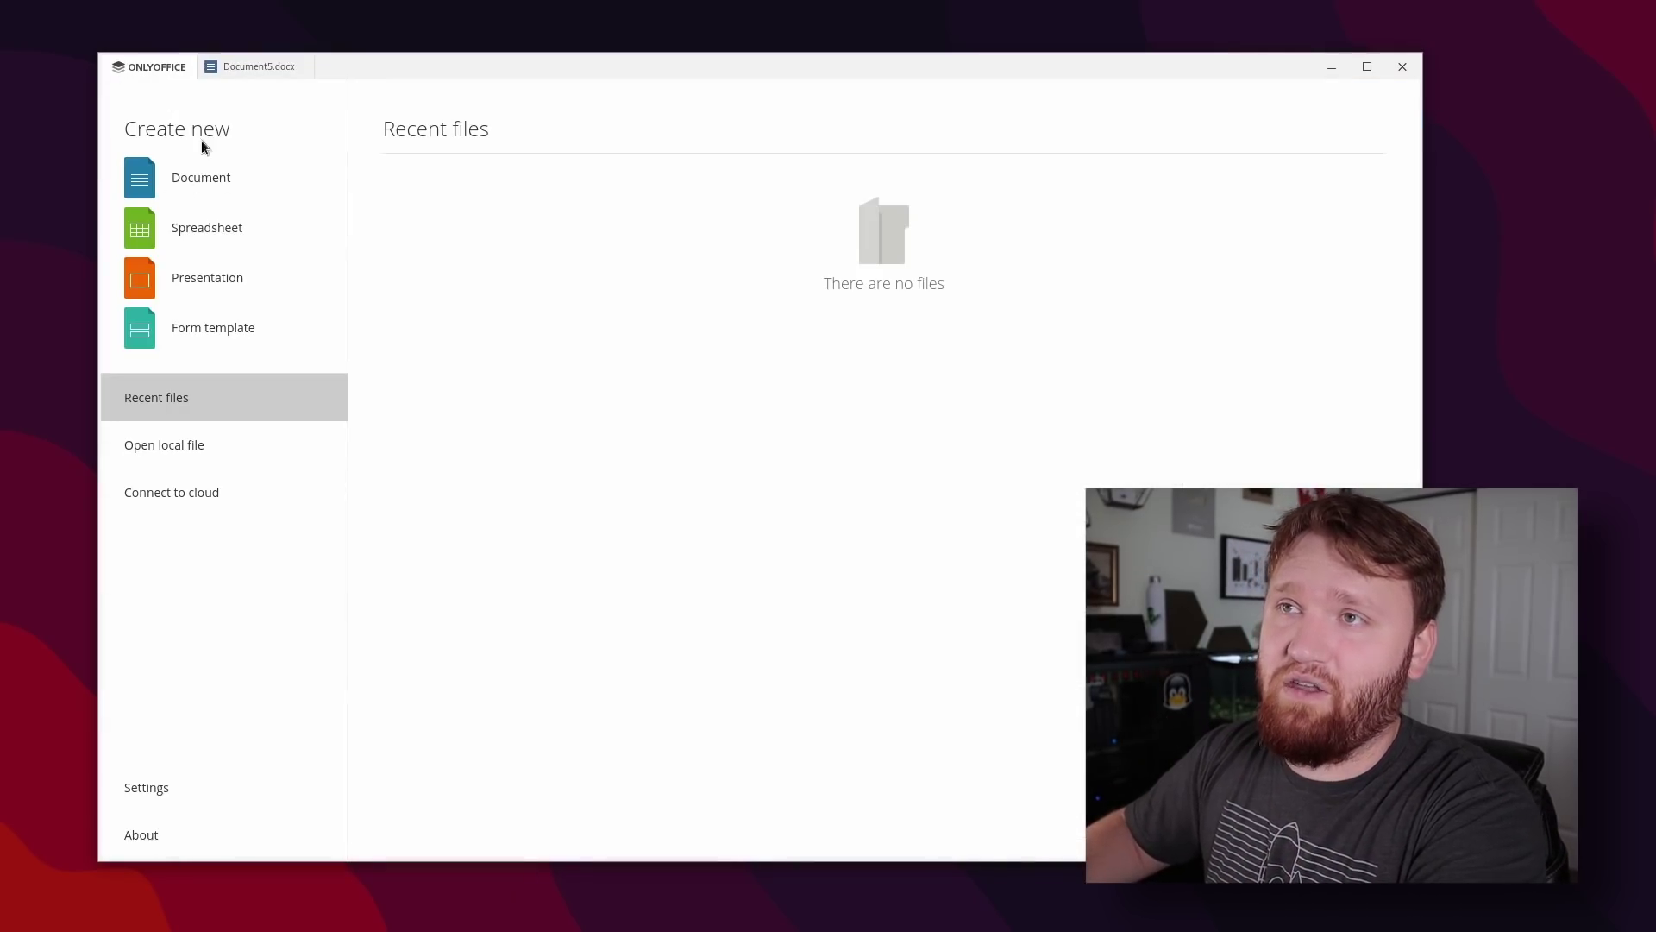
pyautogui.click(243, 71)
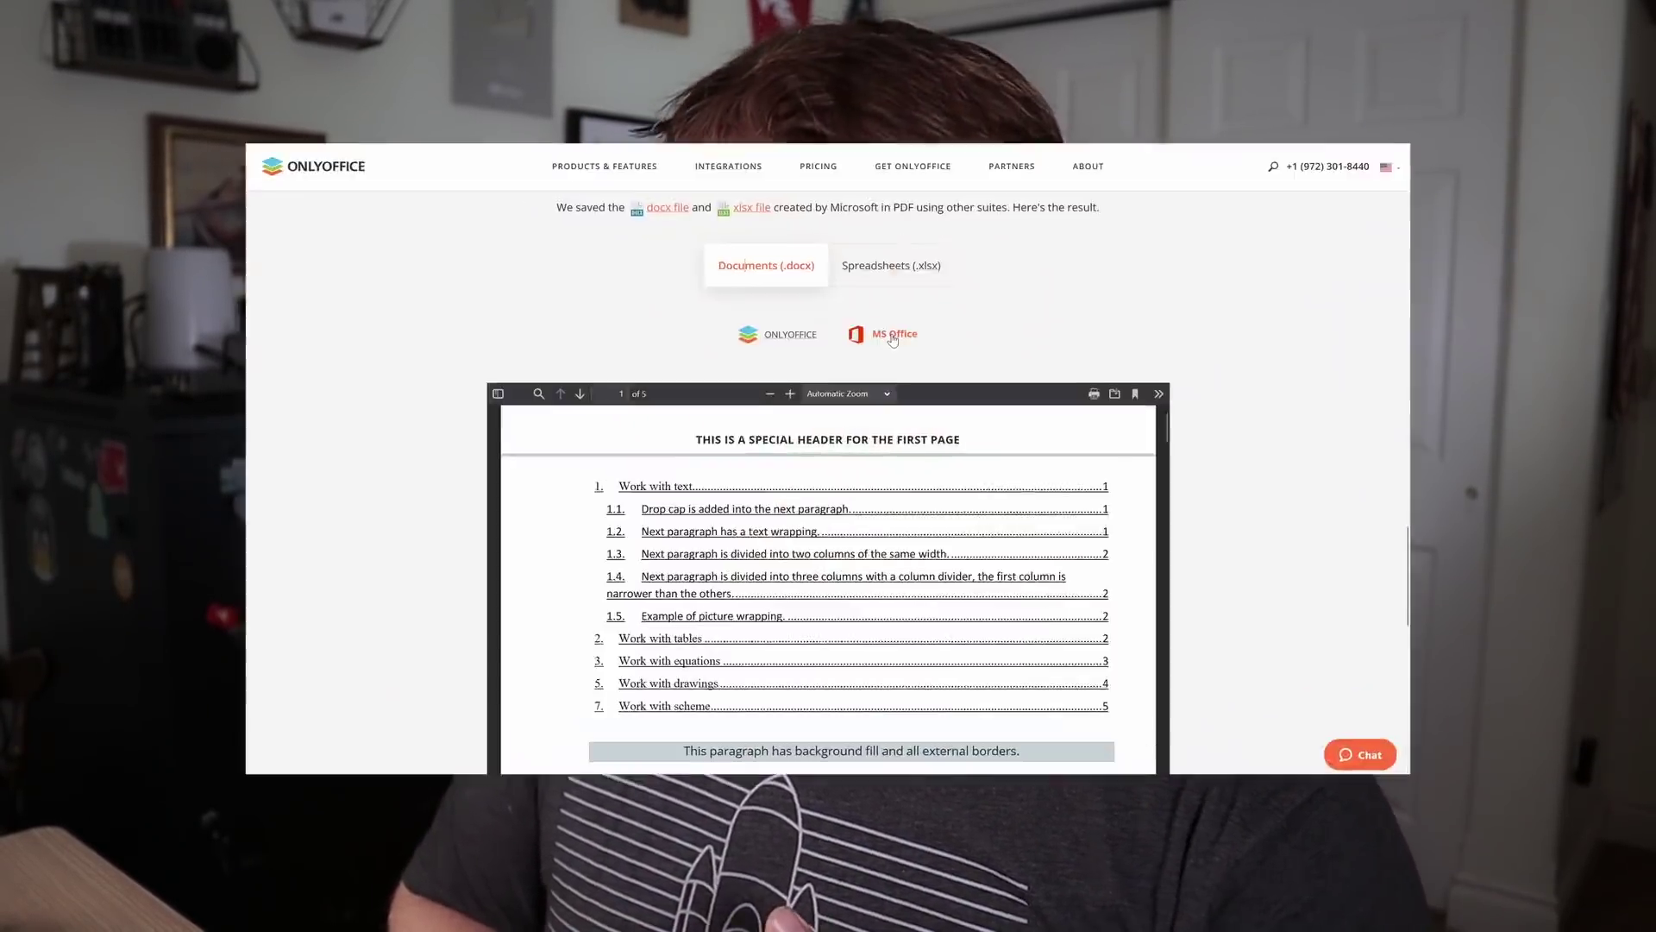
pyautogui.click(787, 335)
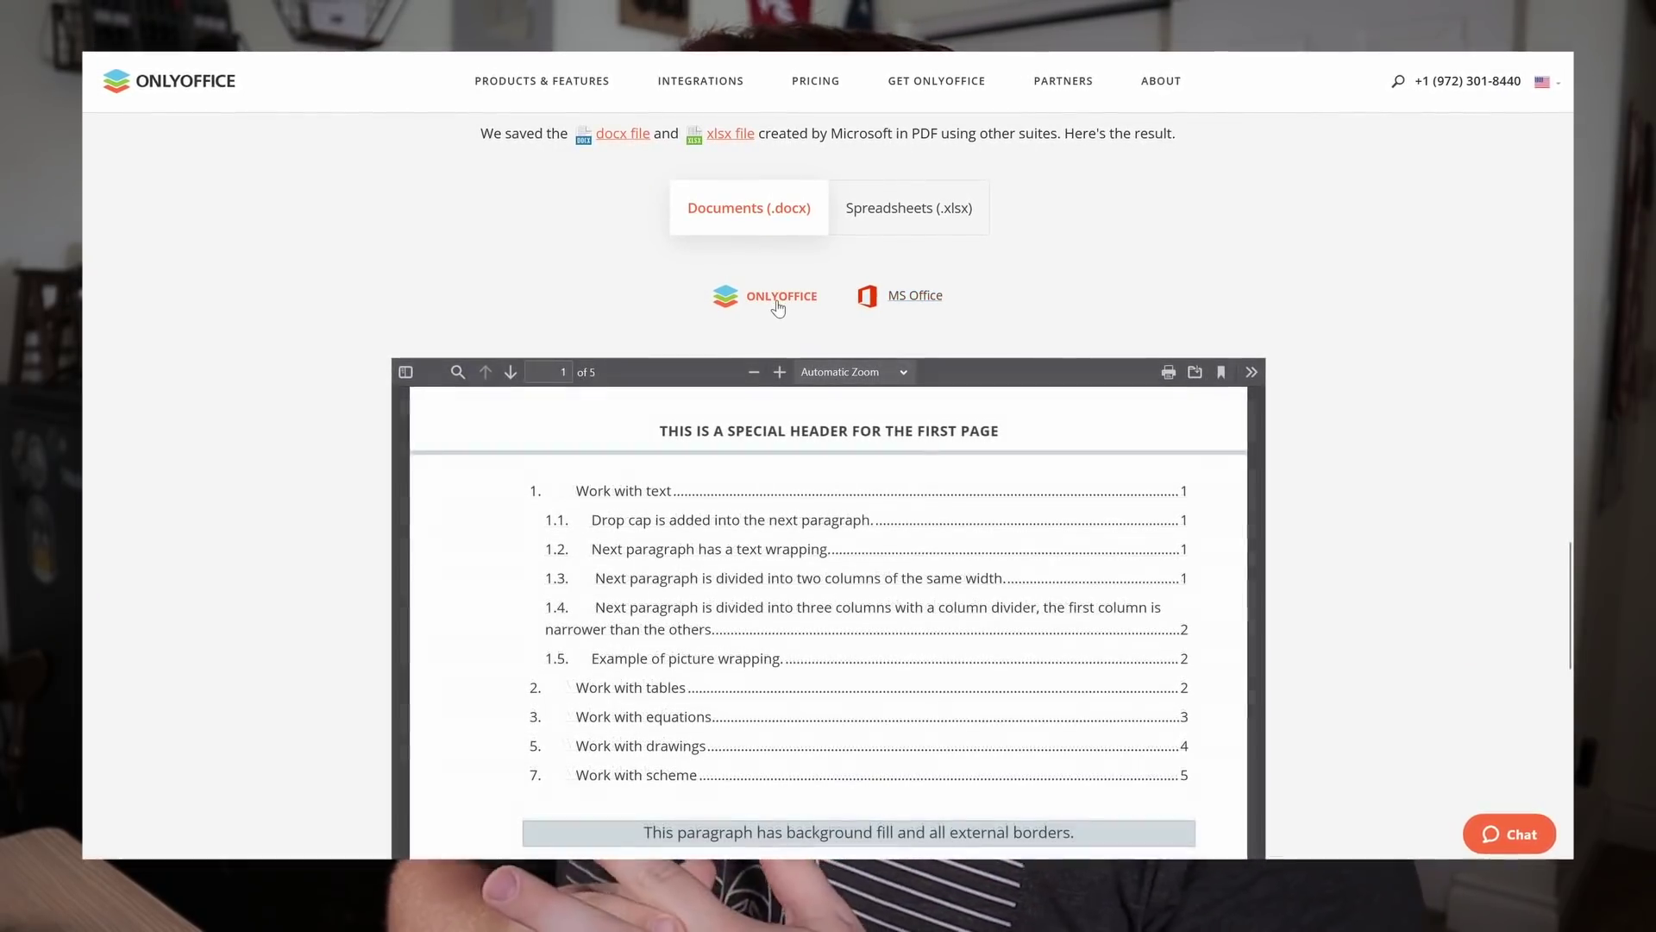
pyautogui.click(901, 296)
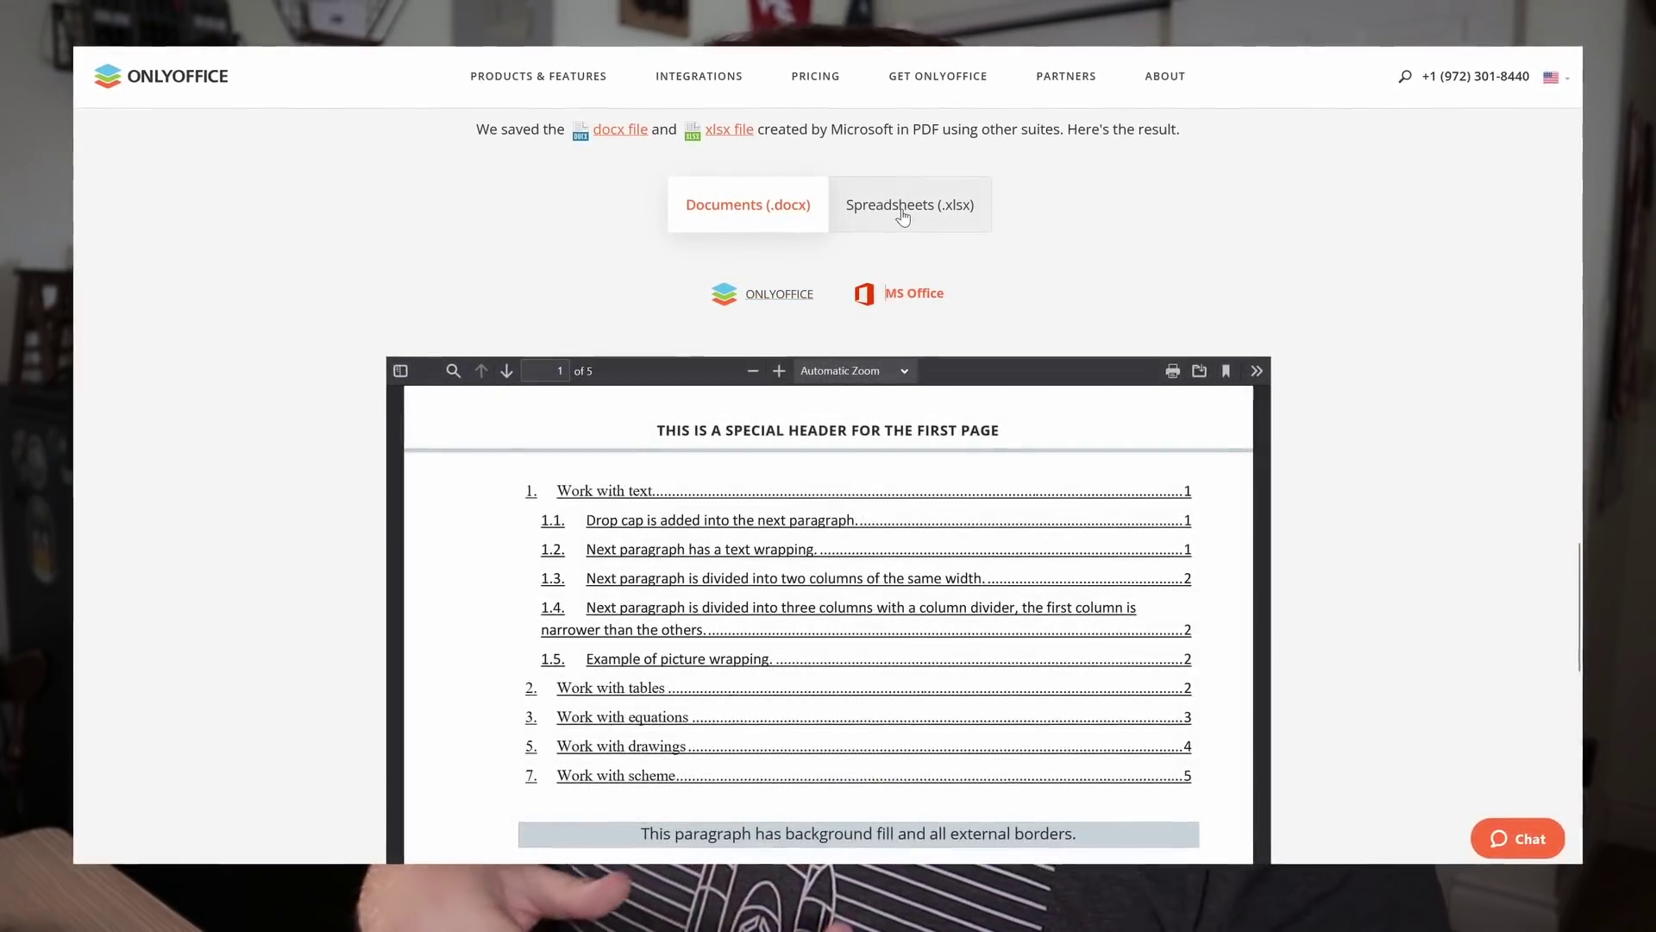
pyautogui.click(903, 216)
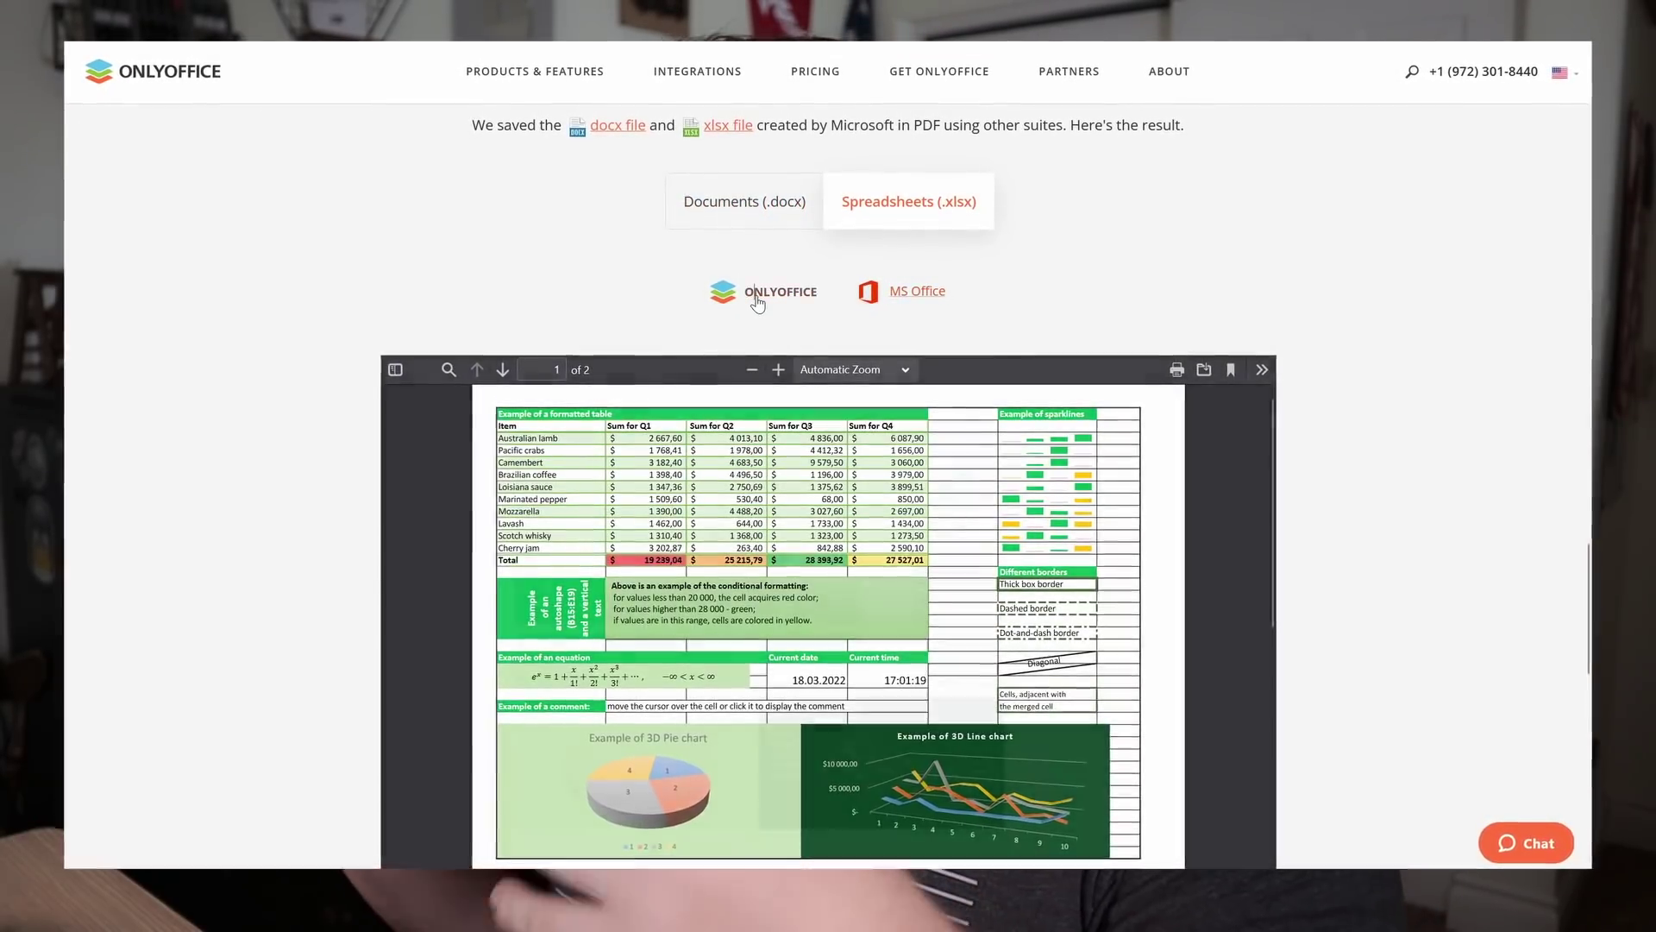
pyautogui.click(904, 294)
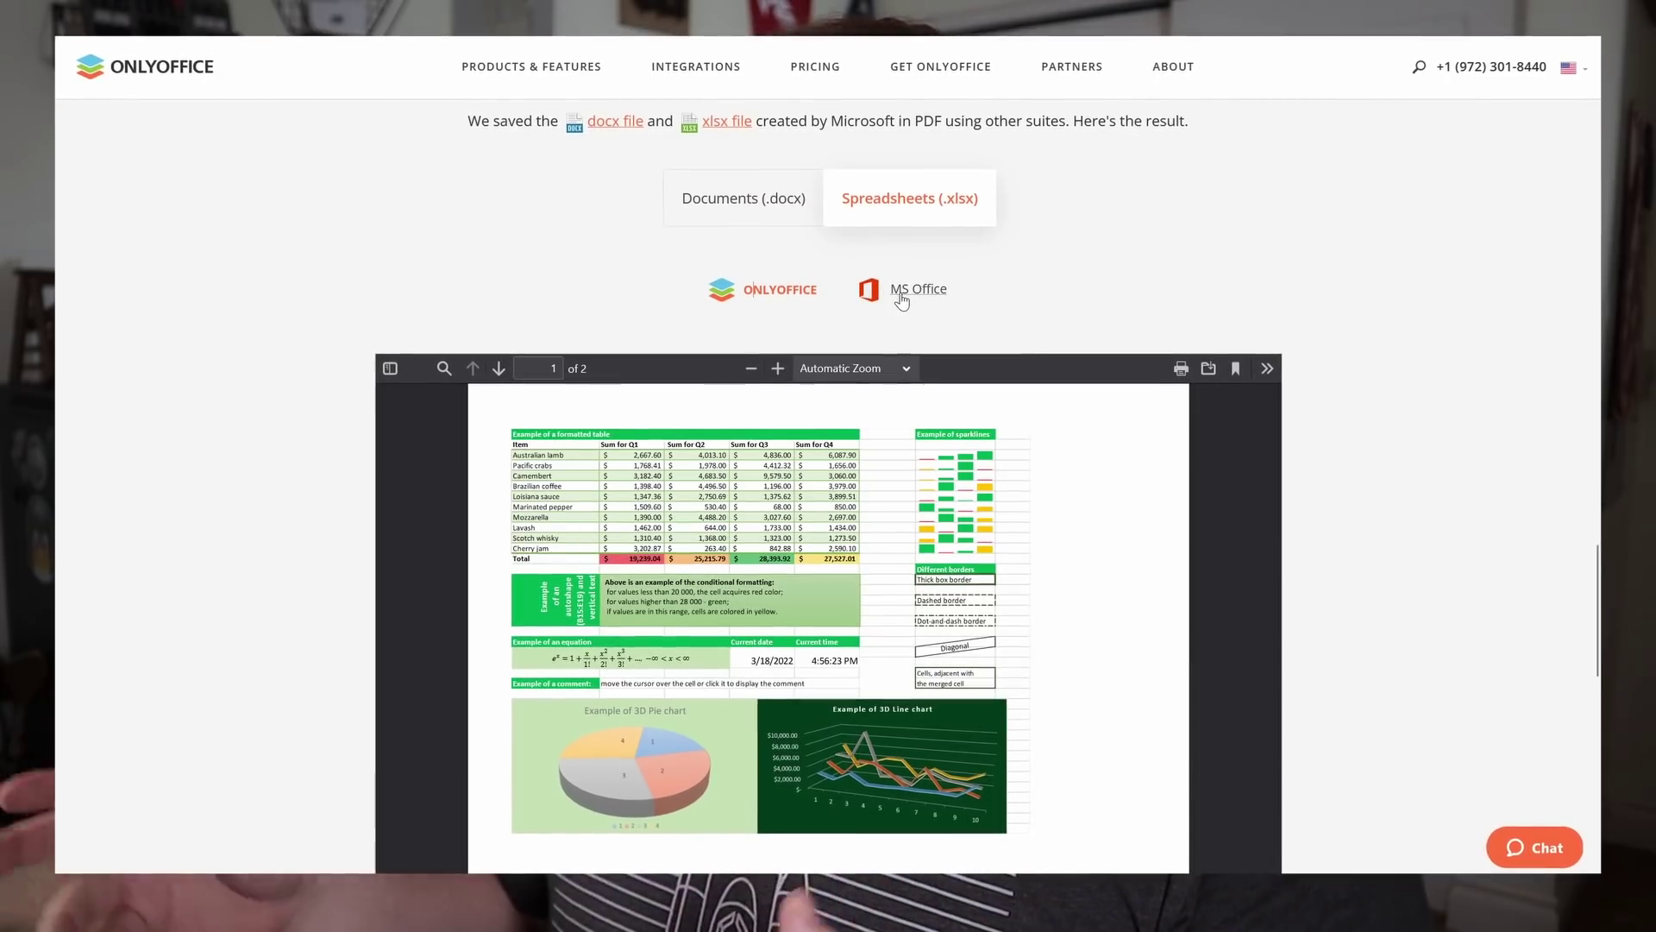
pyautogui.click(901, 296)
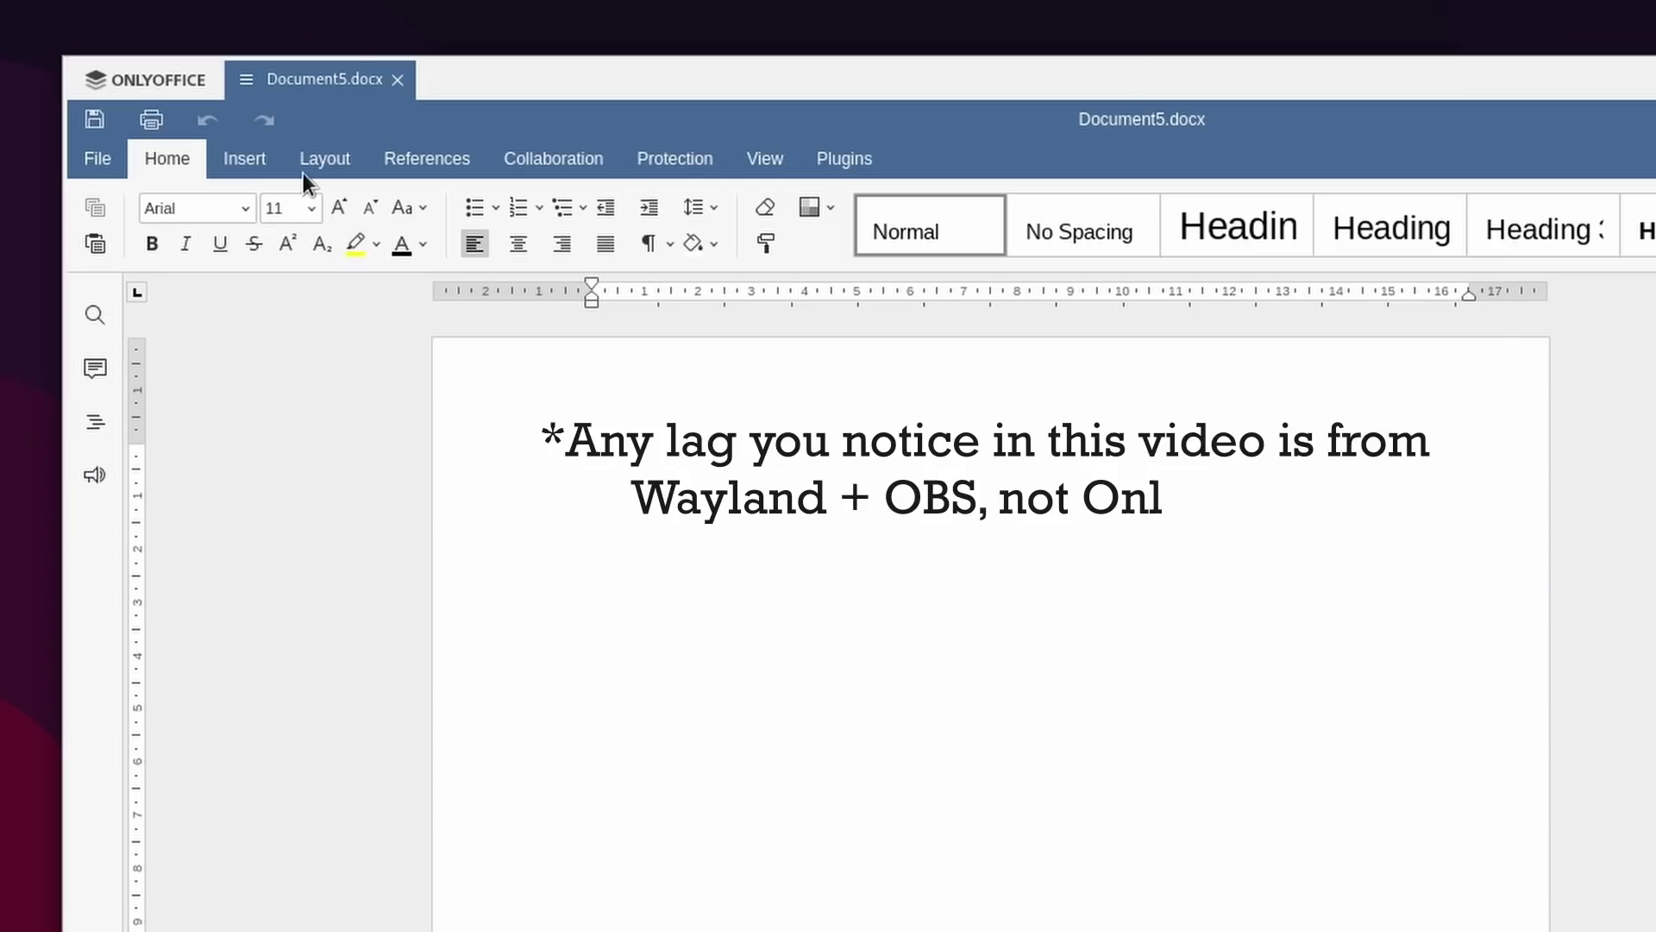
# Step: Browse the Layout, Insert and Home tabs of Document5.docx, then return to the start page
pyautogui.click(248, 124)
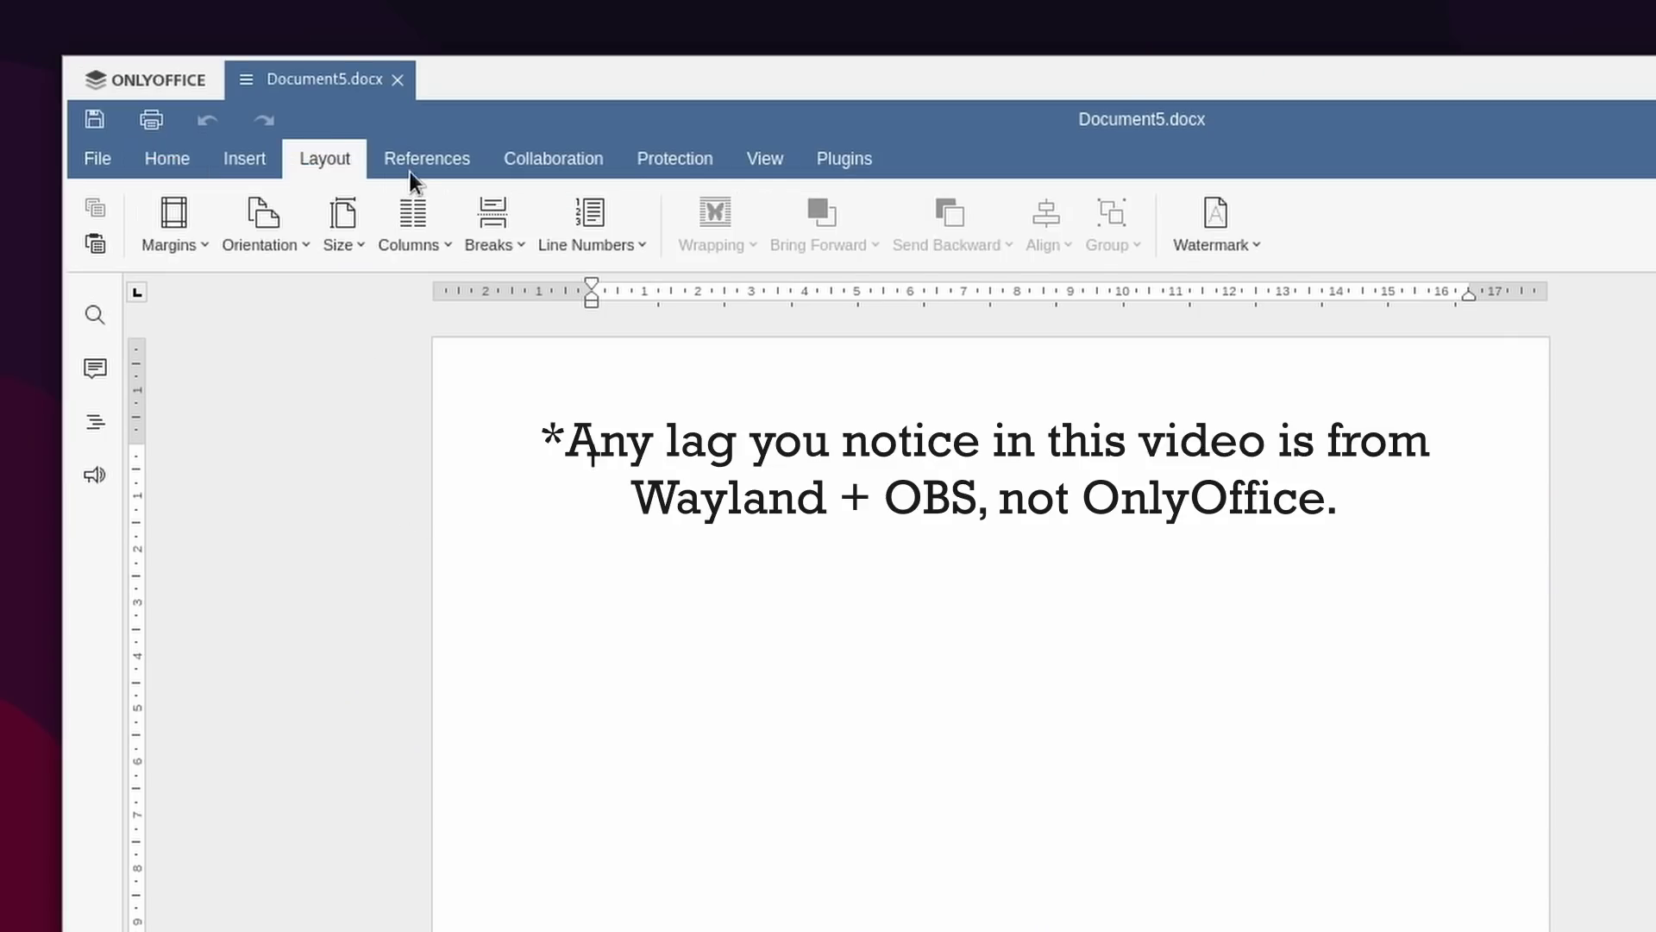
pyautogui.click(244, 164)
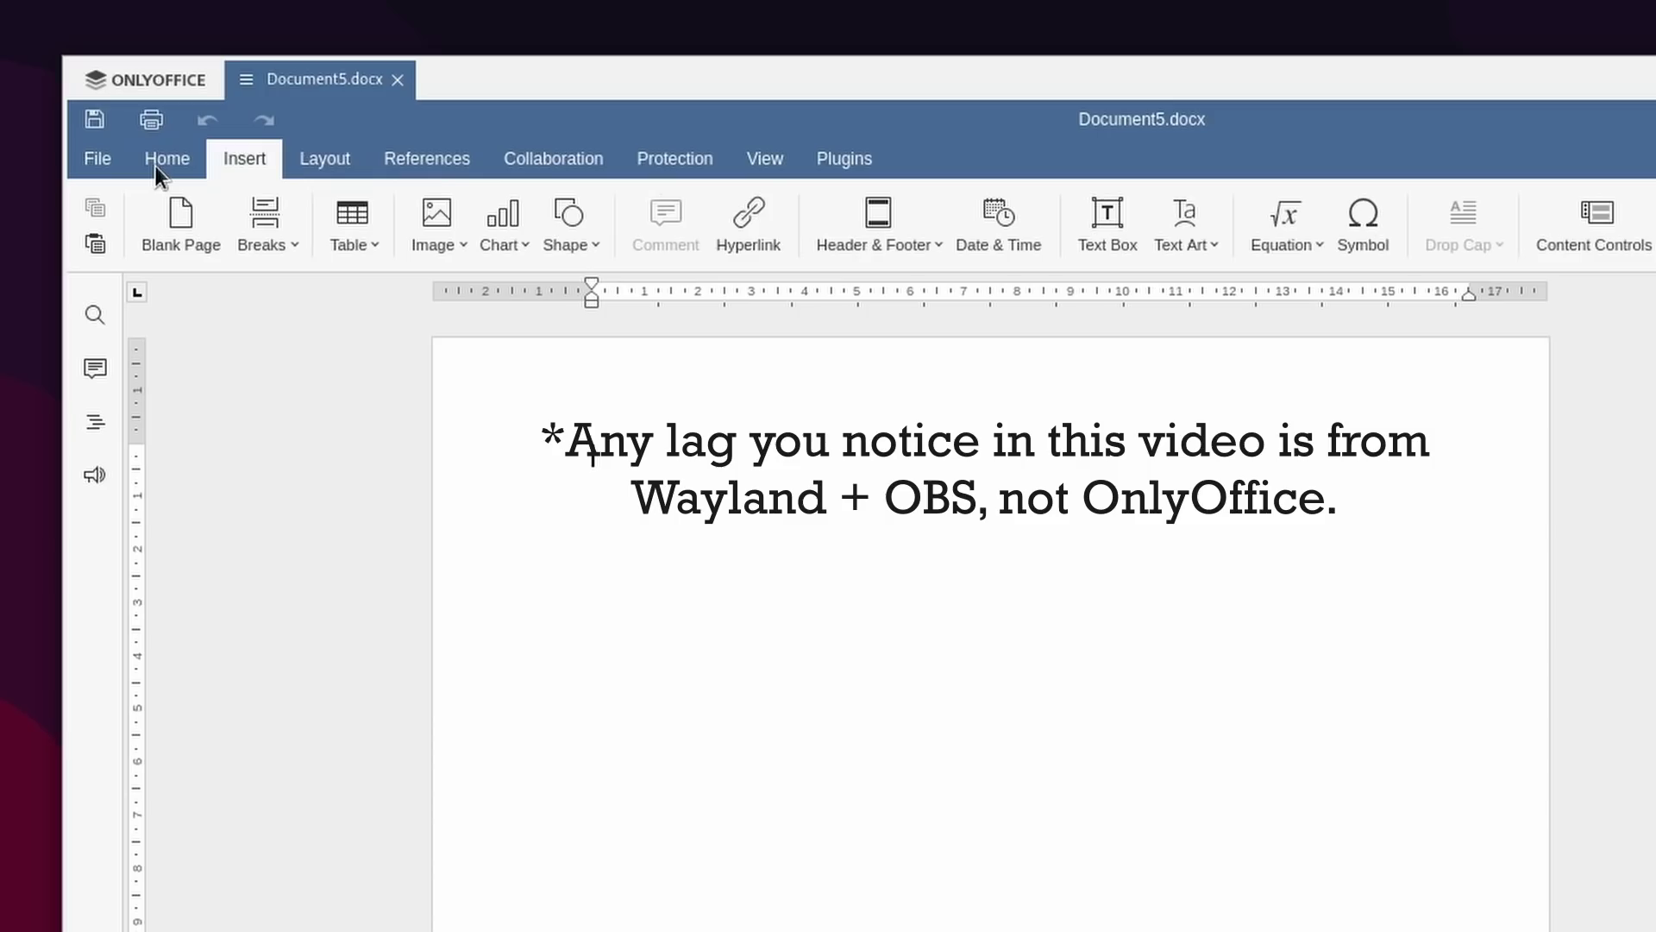
pyautogui.click(155, 165)
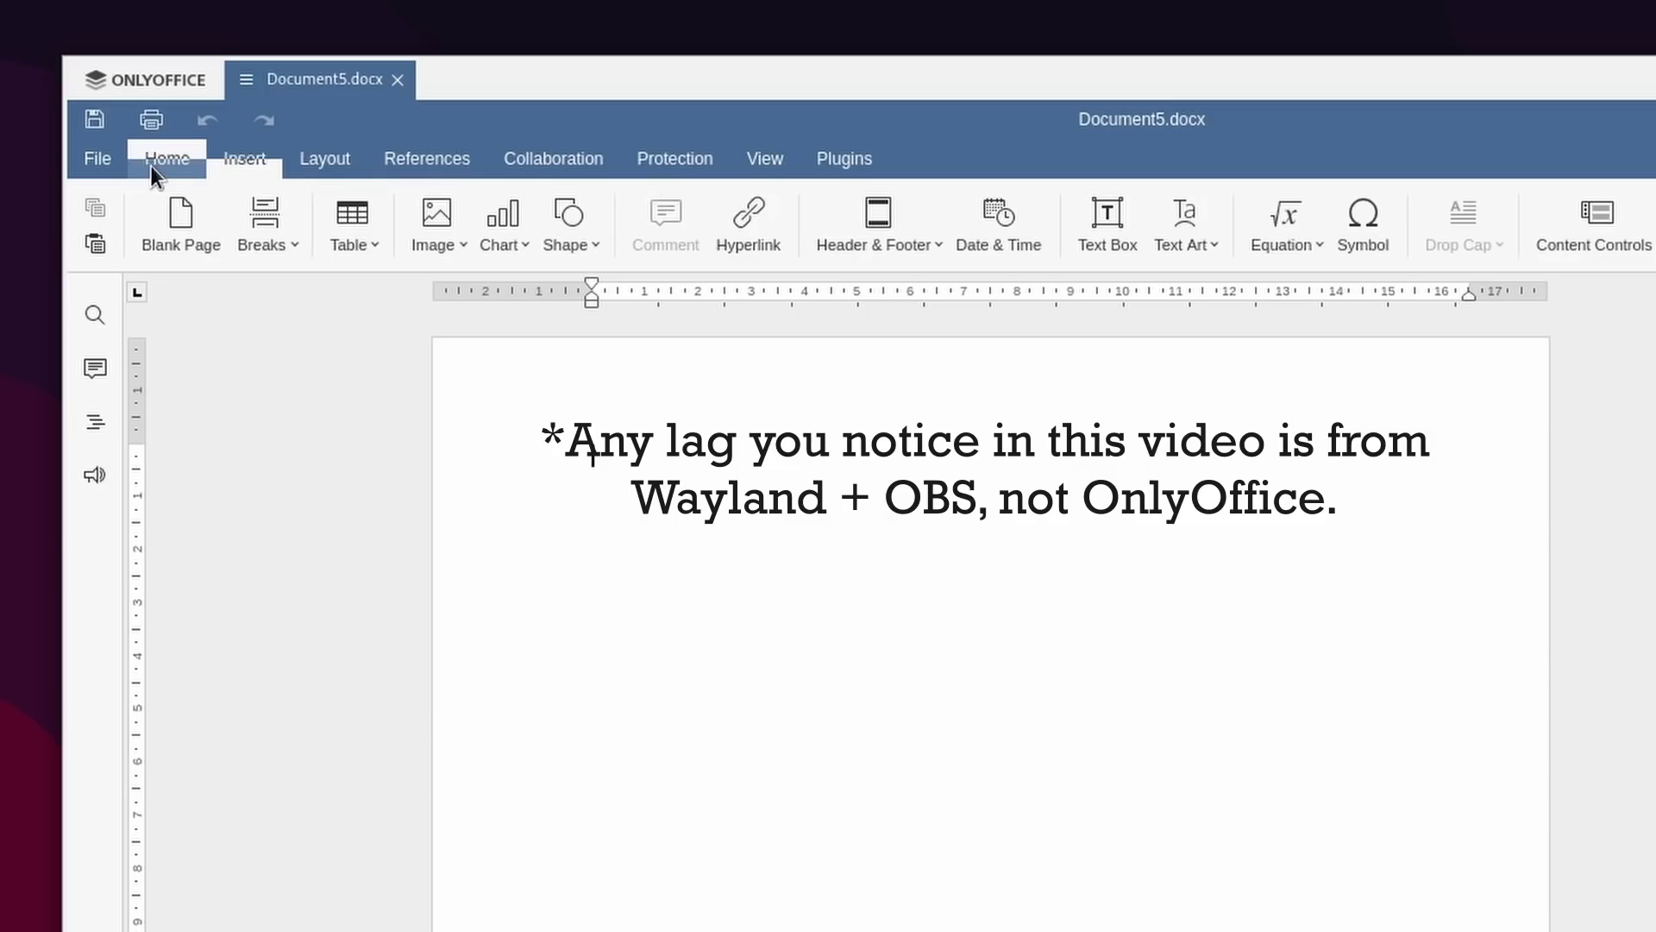
pyautogui.click(163, 79)
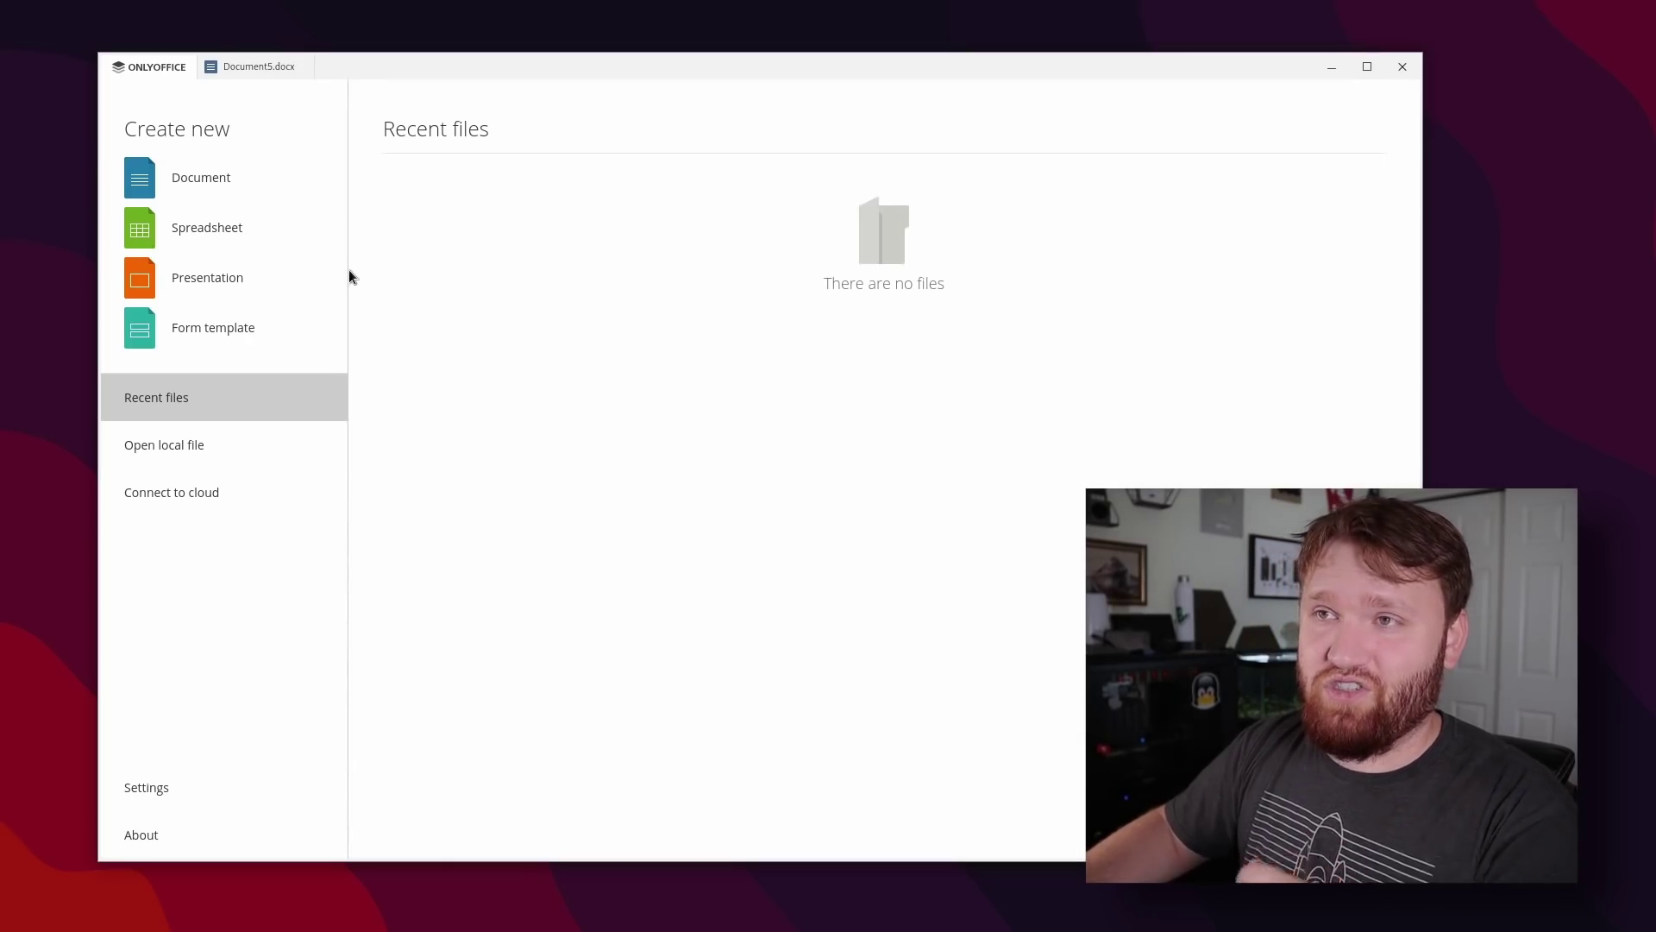
# Step: Open the local file ONLYOFFICE Docs v7.1 (EN).pdf
pyautogui.click(164, 444)
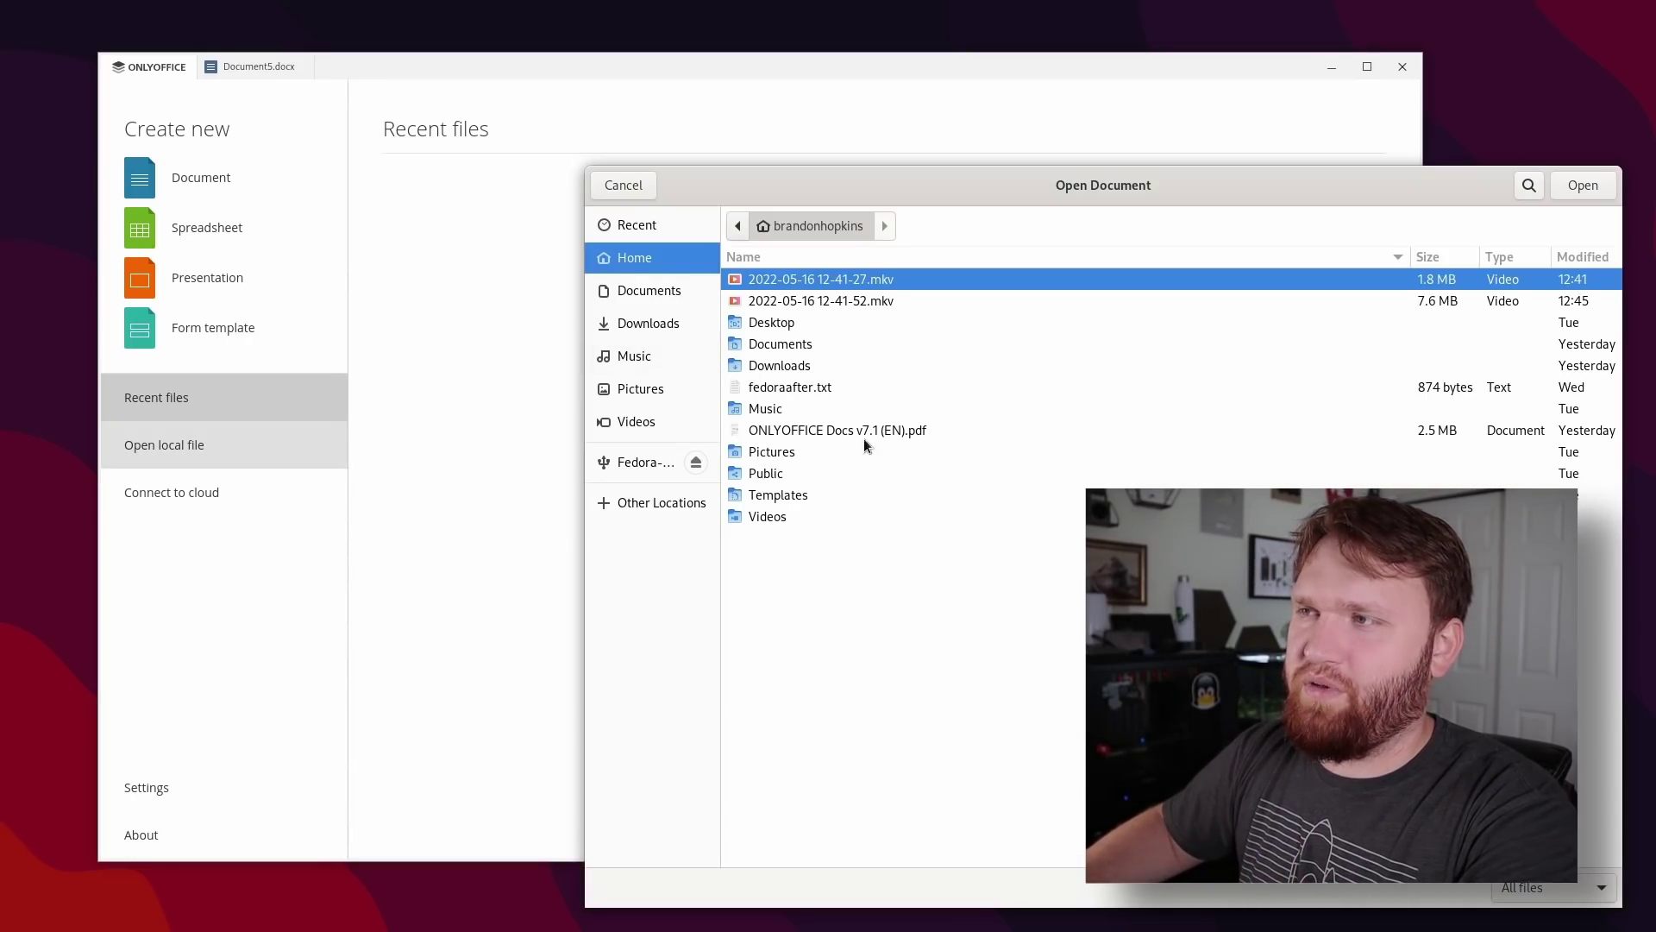
pyautogui.click(899, 430)
pyautogui.click(1606, 199)
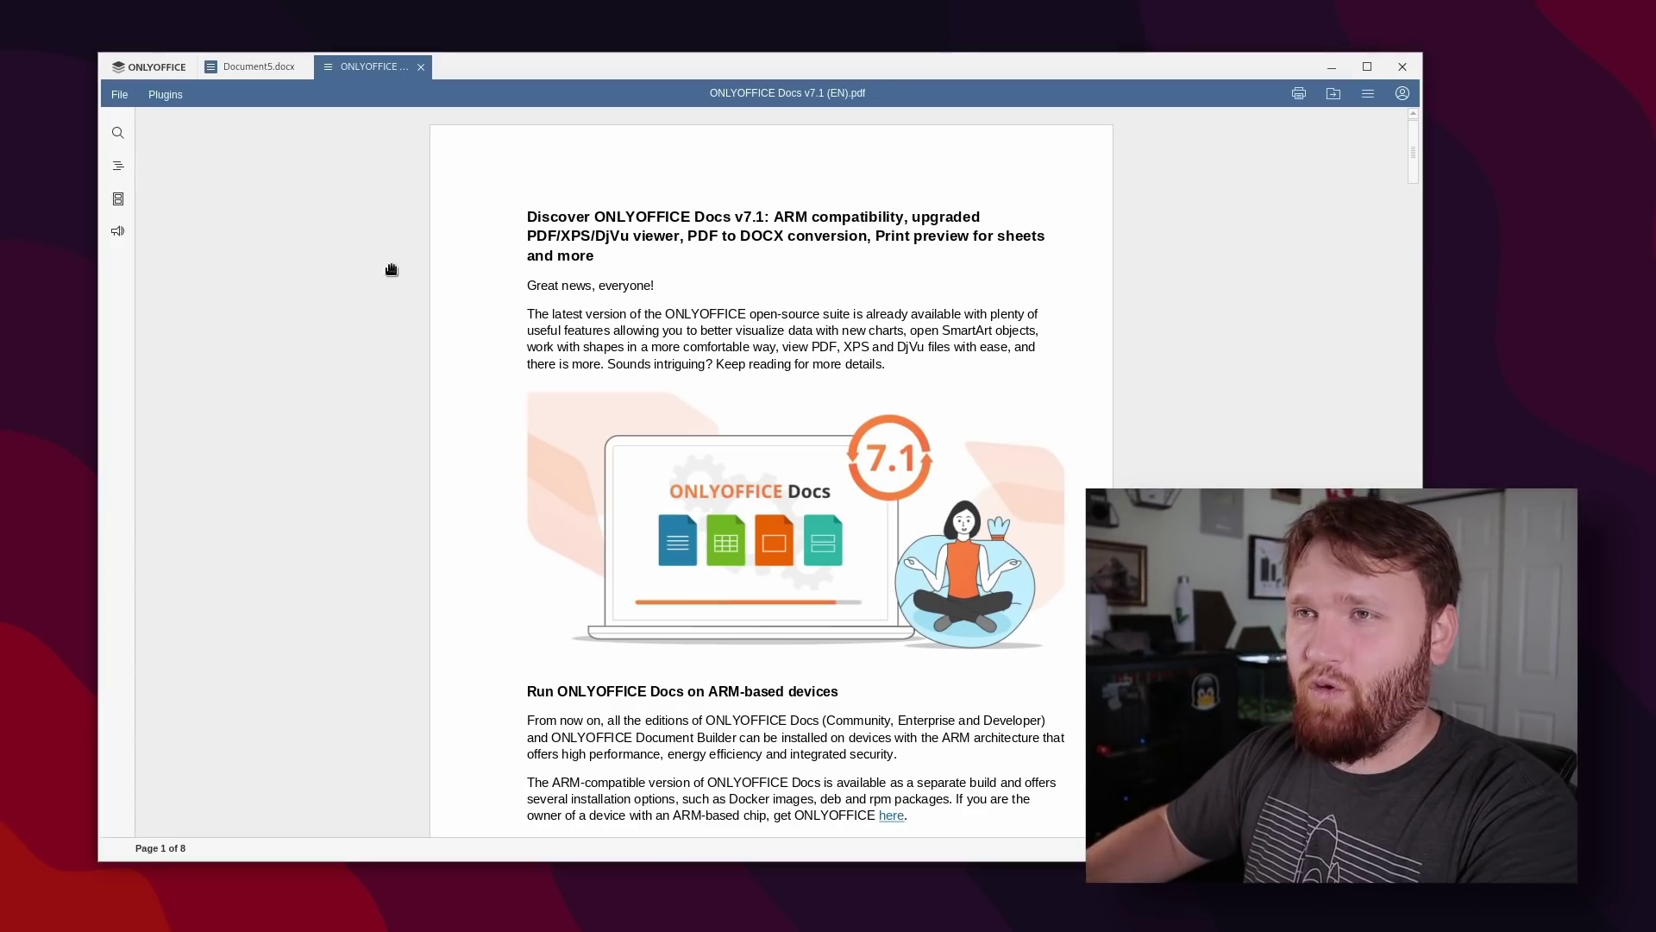
# Step: Save the PDF as an OpenDocument Text file named ONLYOFFICE-edit.odt
pyautogui.click(109, 100)
pyautogui.click(157, 173)
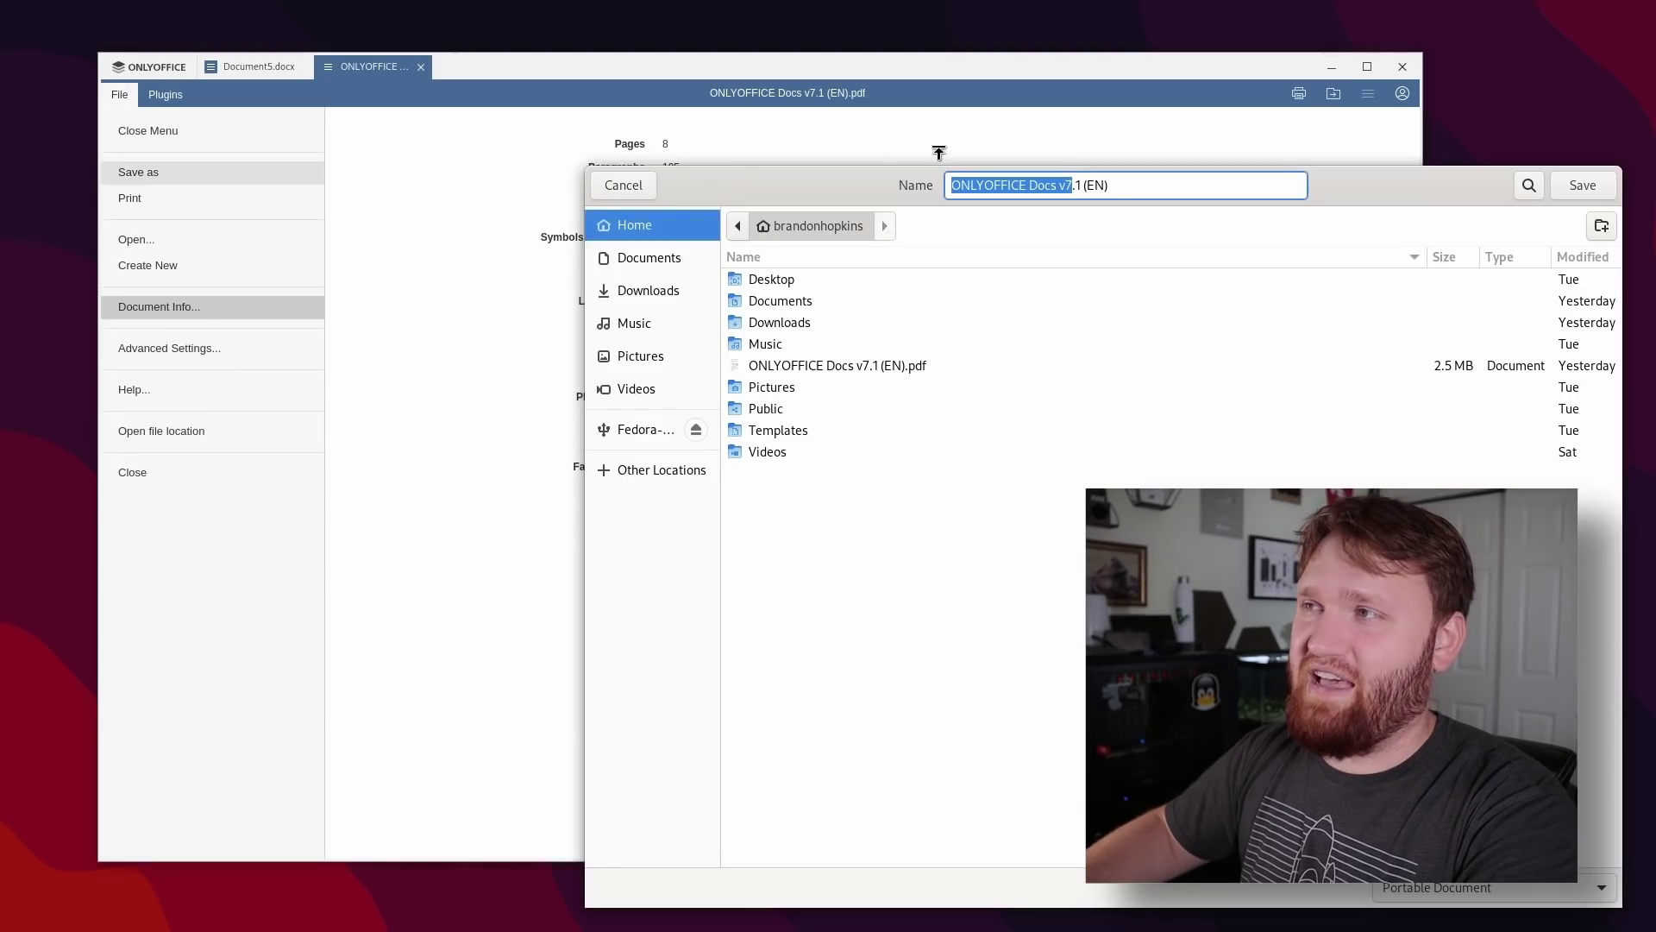
pyautogui.moveTo(871, 183); pyautogui.dragTo(517, 107)
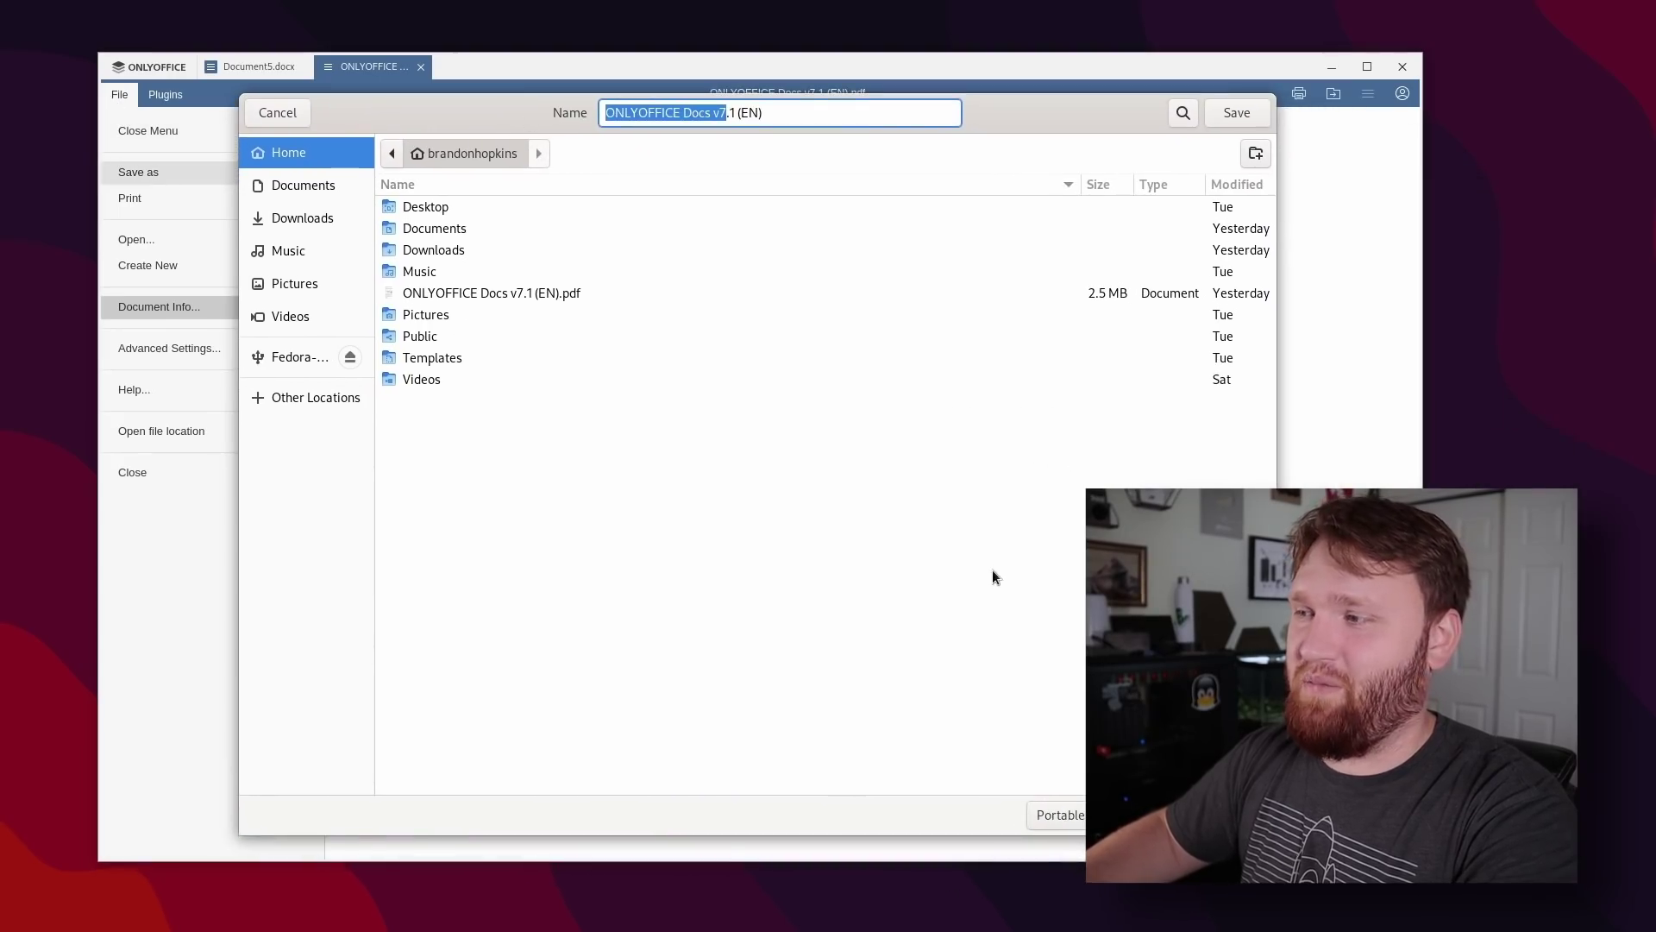
pyautogui.click(1069, 818)
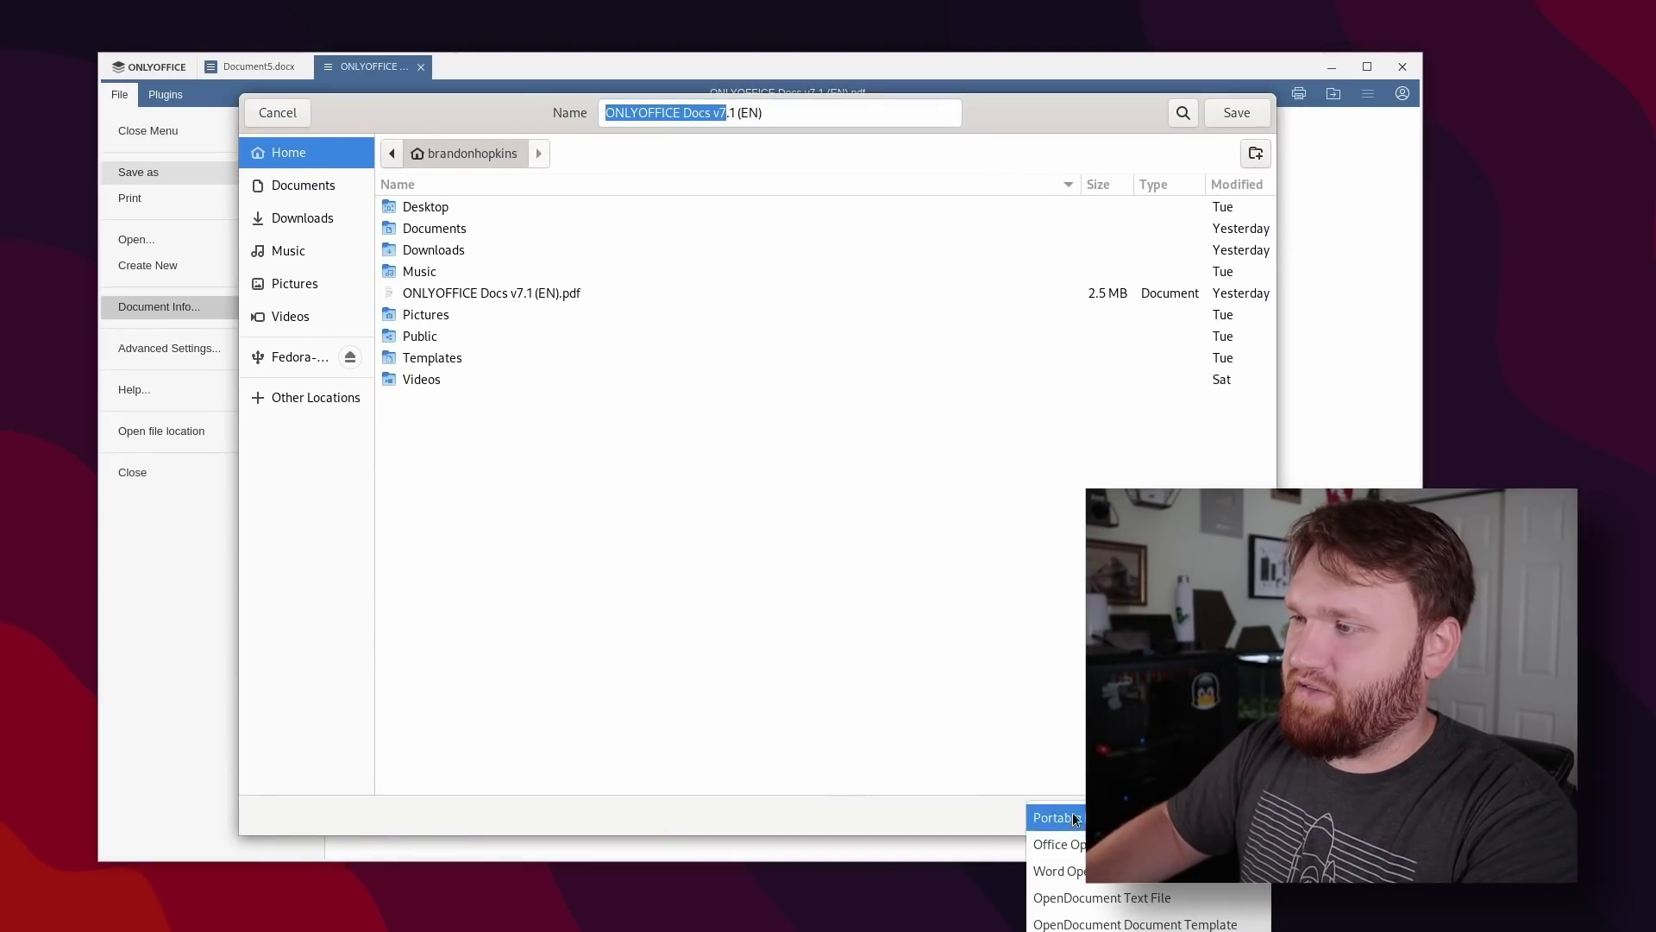
pyautogui.click(1151, 895)
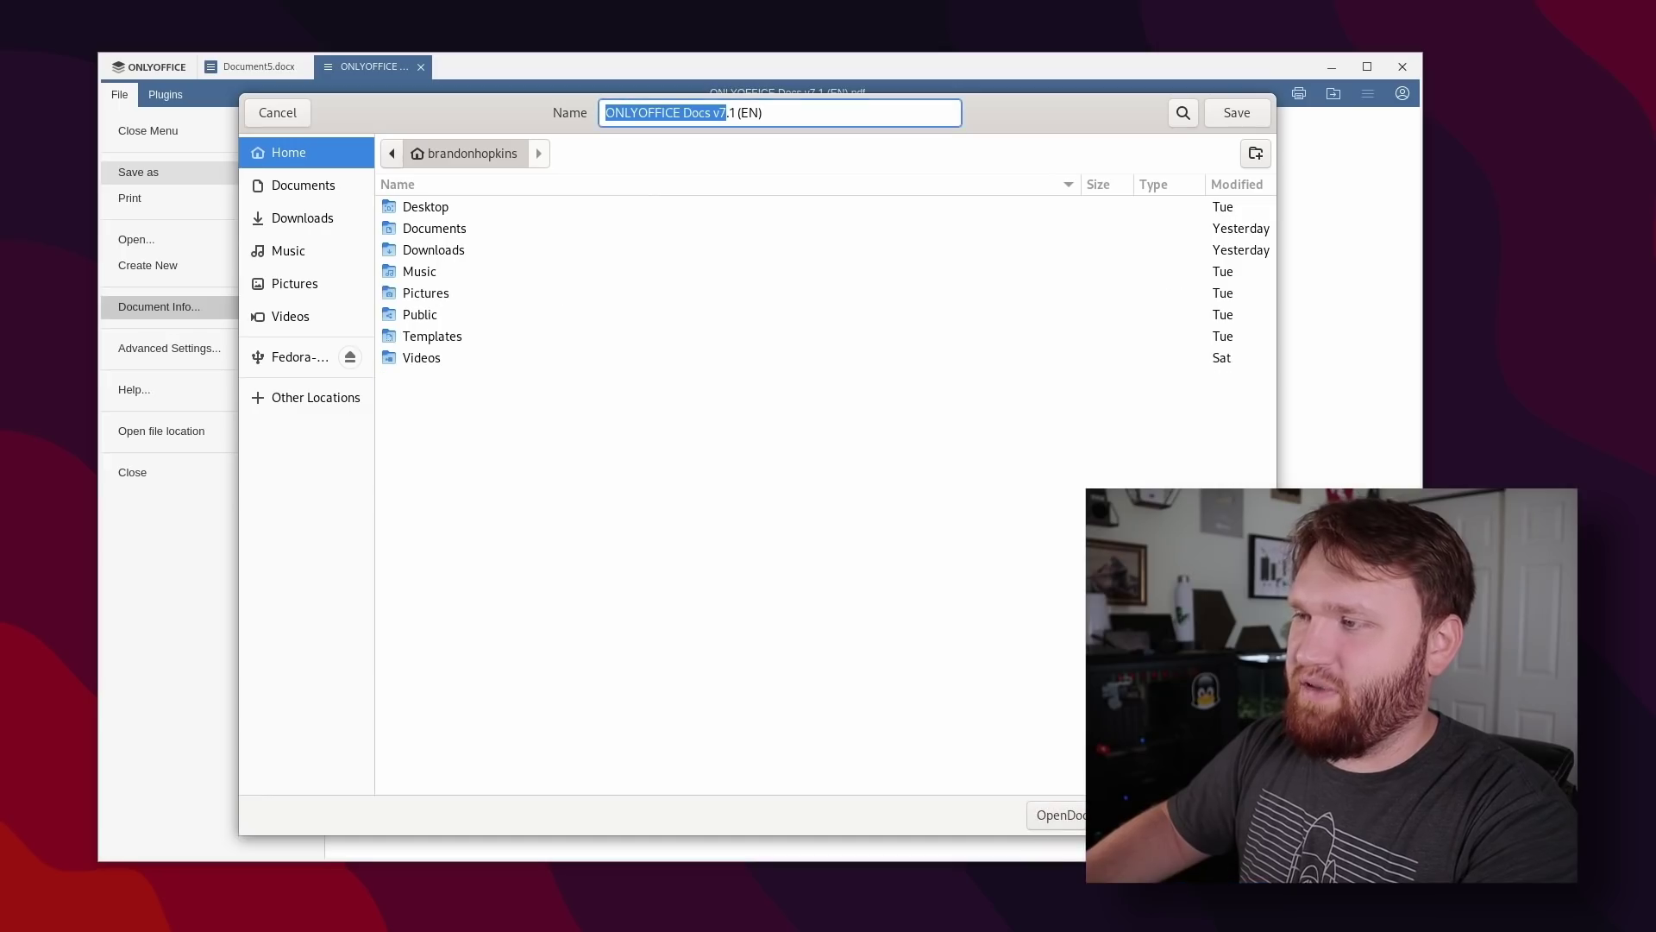
pyautogui.moveTo(792, 112); pyautogui.dragTo(680, 113)
pyautogui.write('-edit')
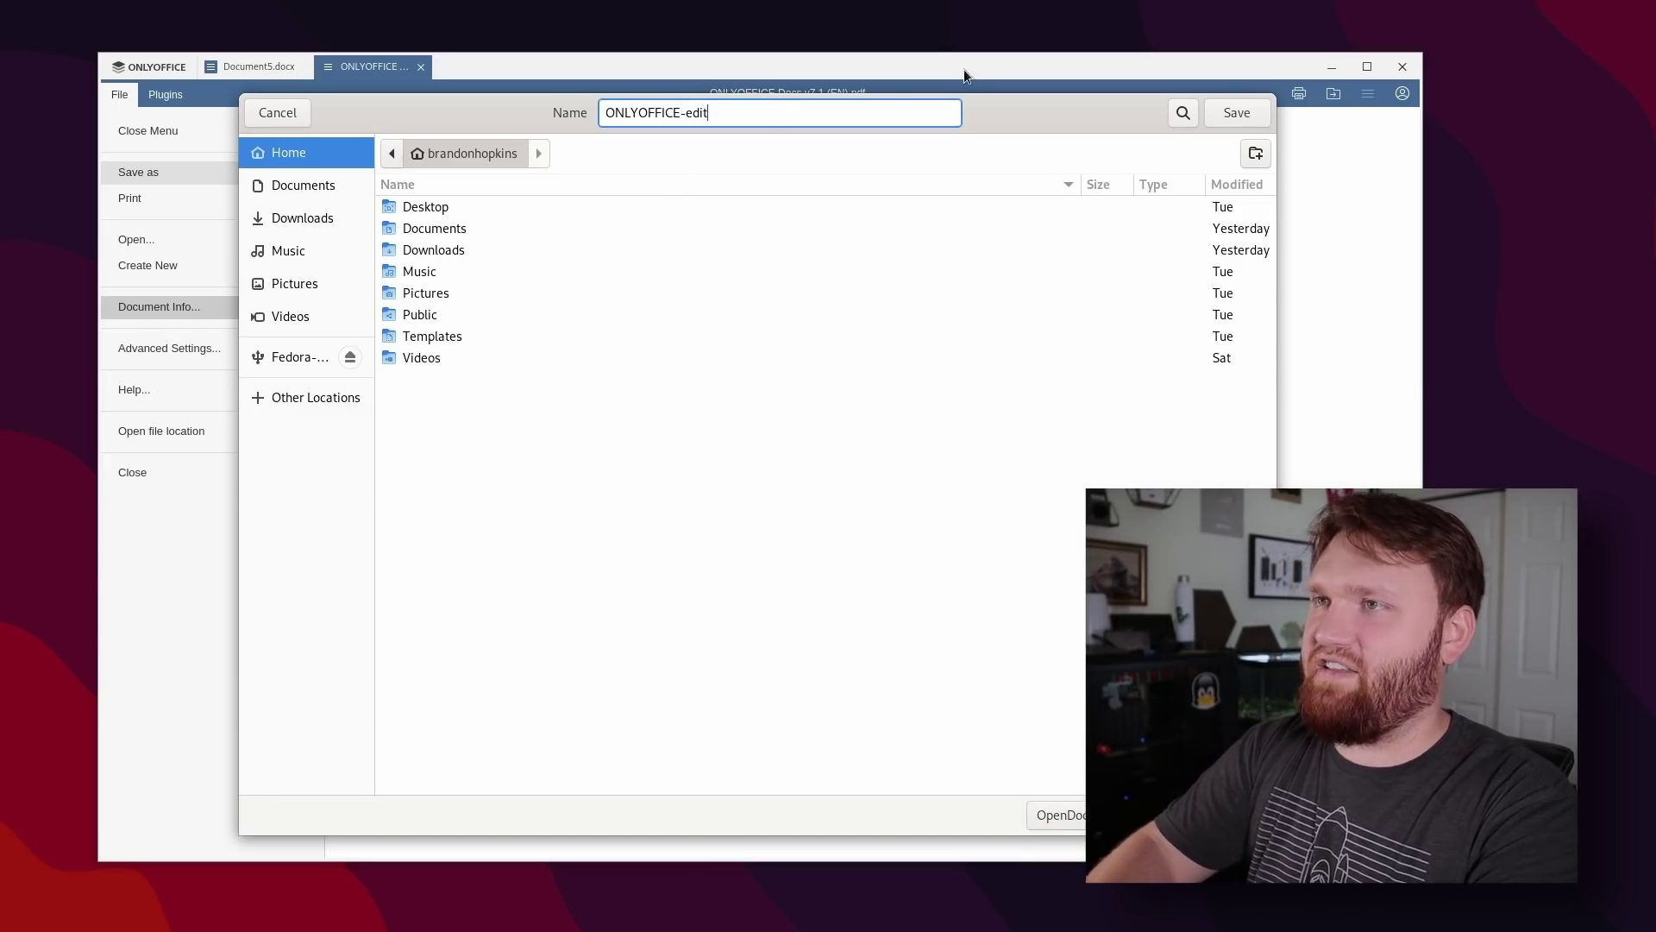
pyautogui.press('Return')
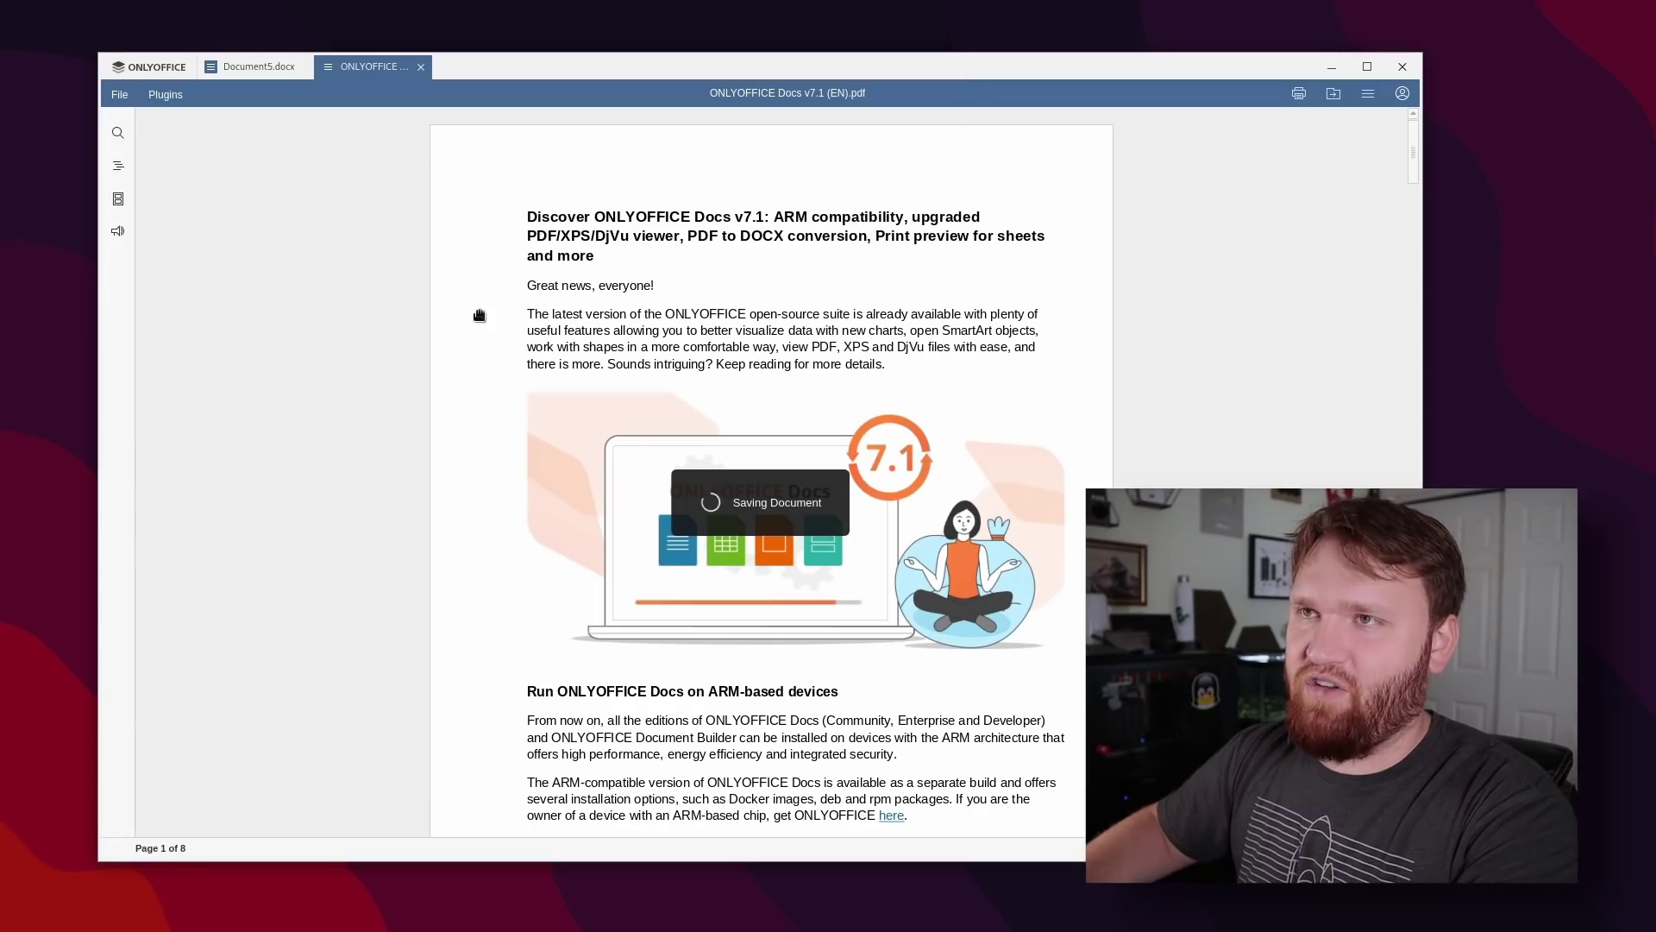
# Step: Open ONLYOFFICE-edit.odt from the home folder
pyautogui.click(143, 74)
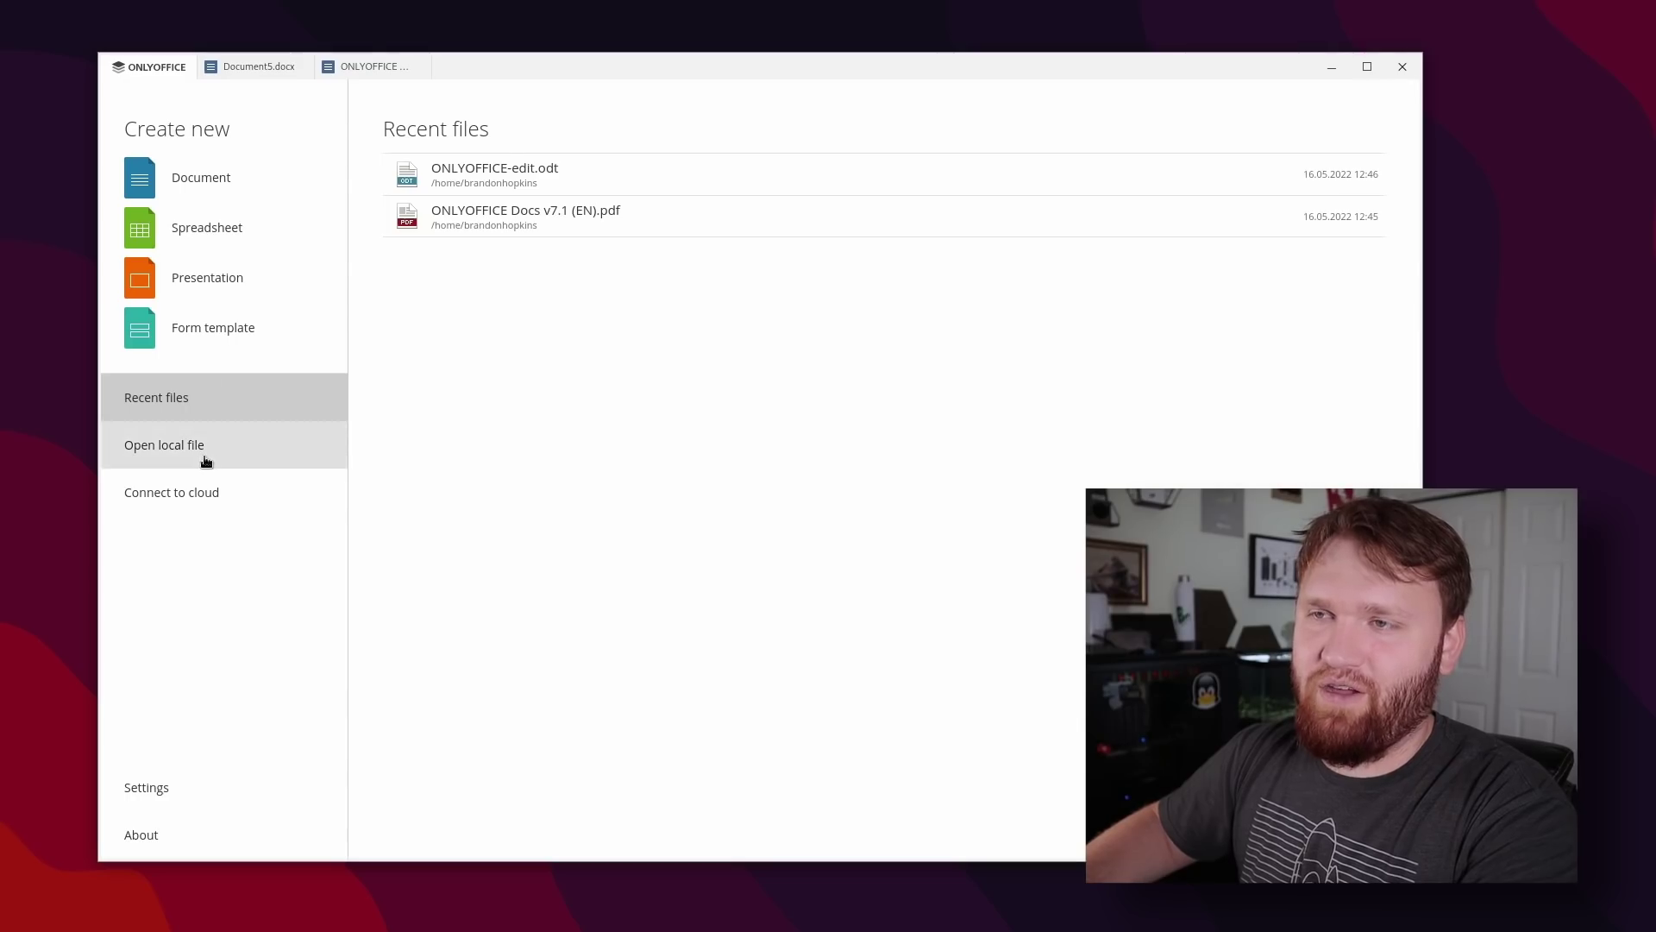
pyautogui.click(219, 455)
pyautogui.click(474, 173)
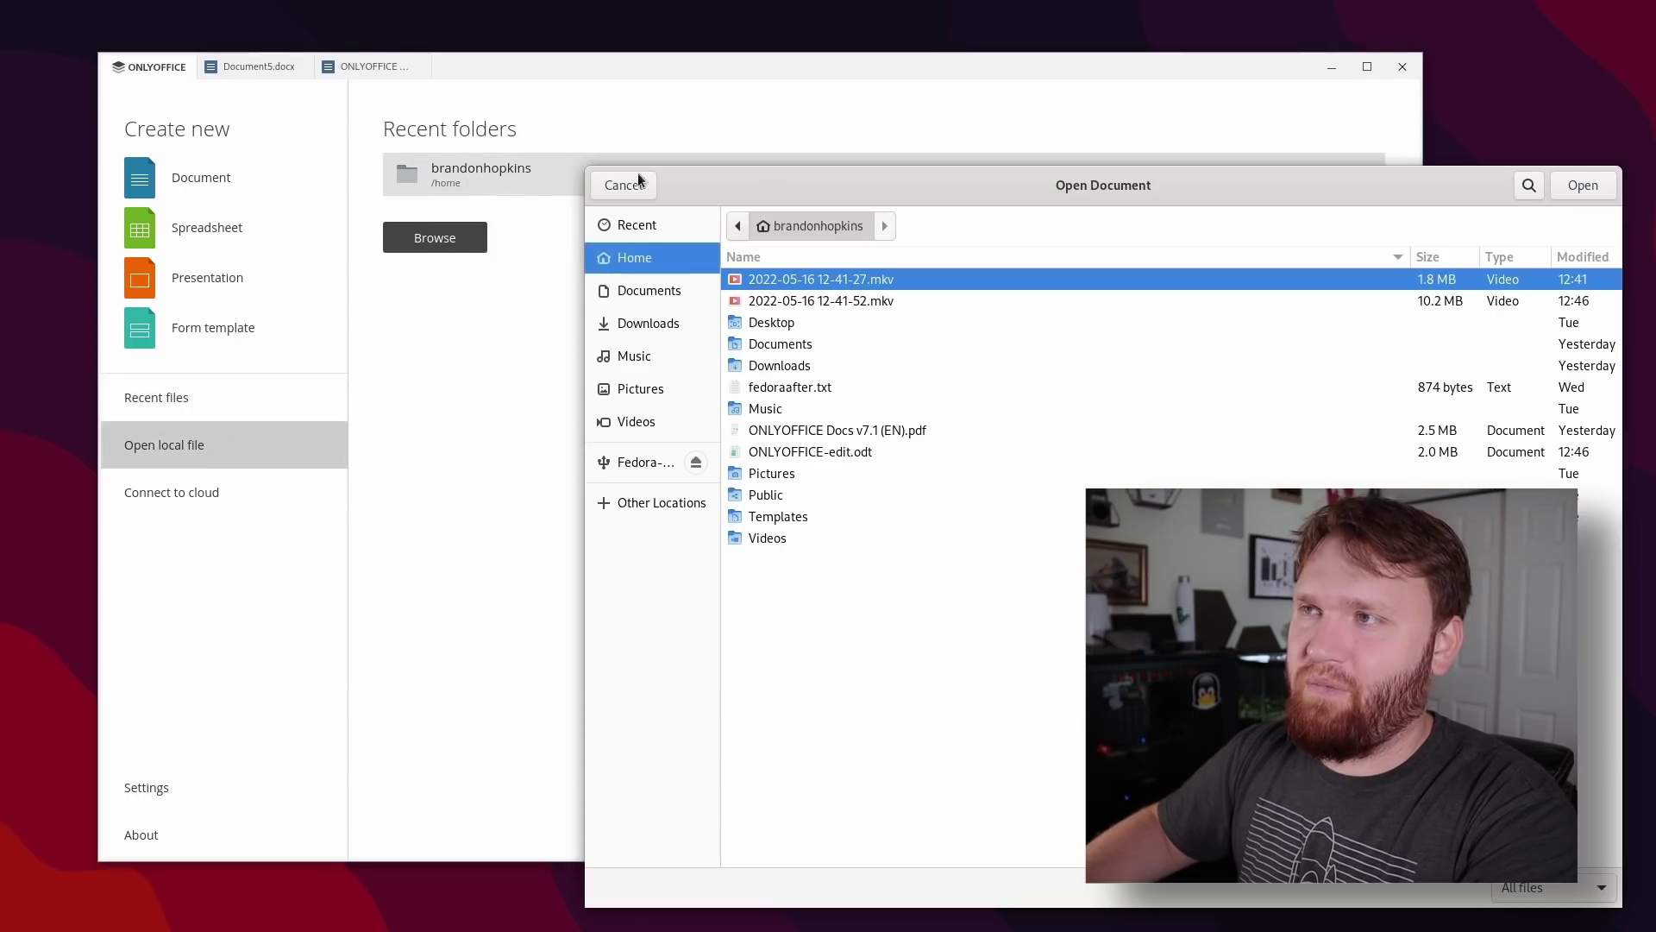
pyautogui.moveTo(994, 181); pyautogui.dragTo(624, 106)
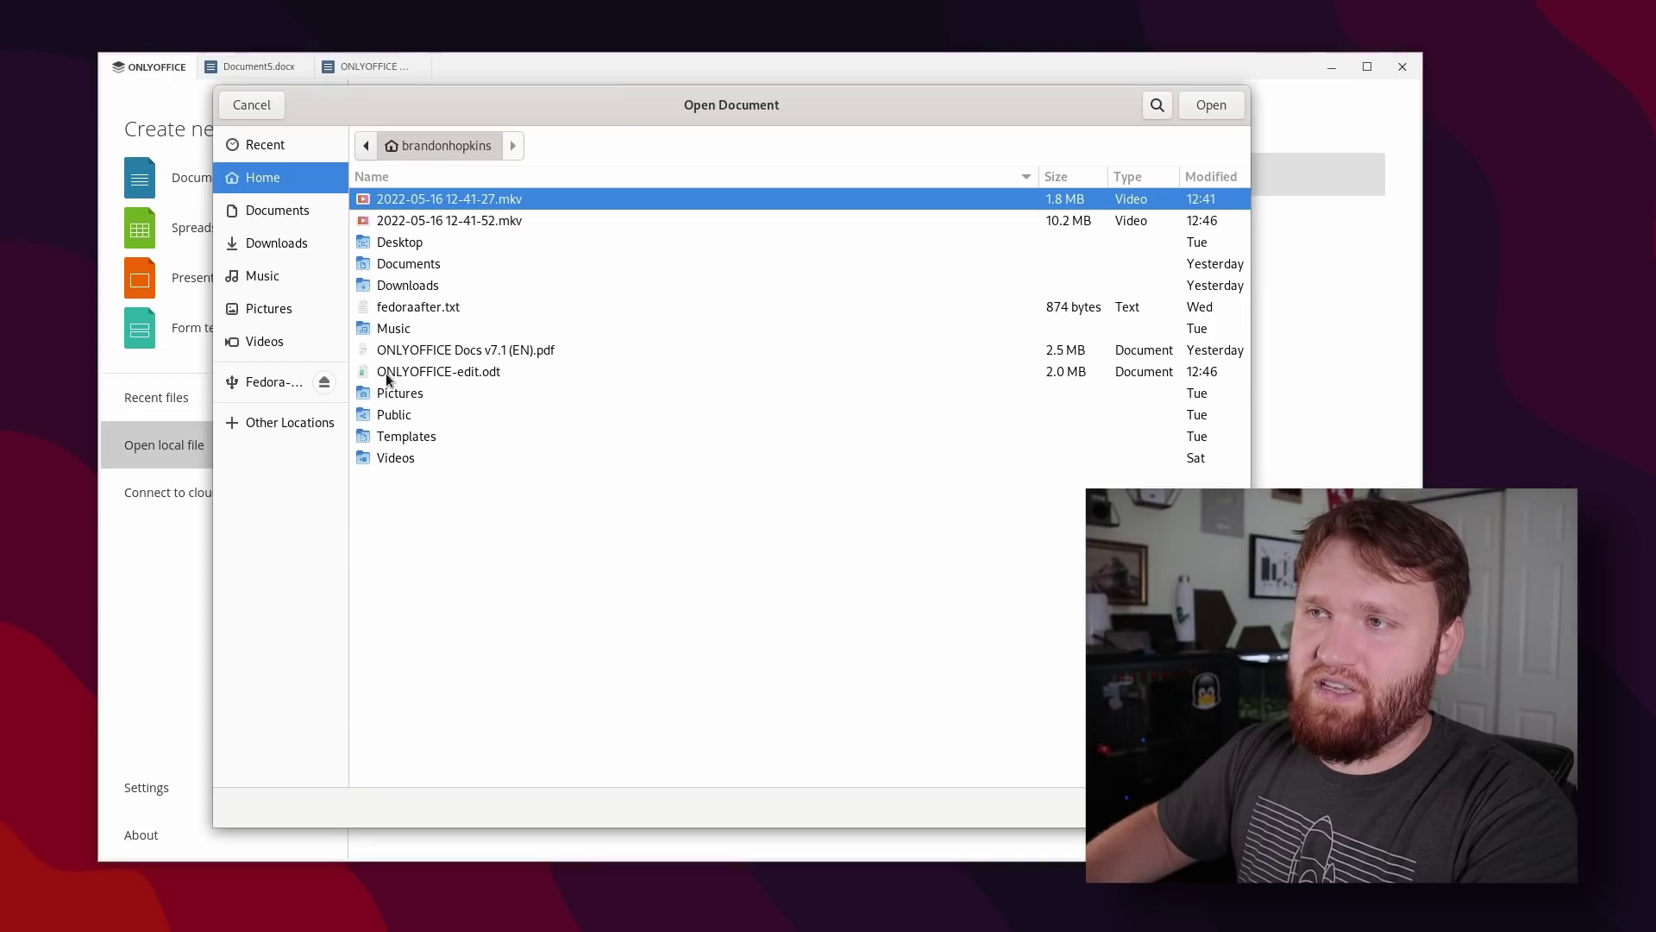
pyautogui.click(483, 373)
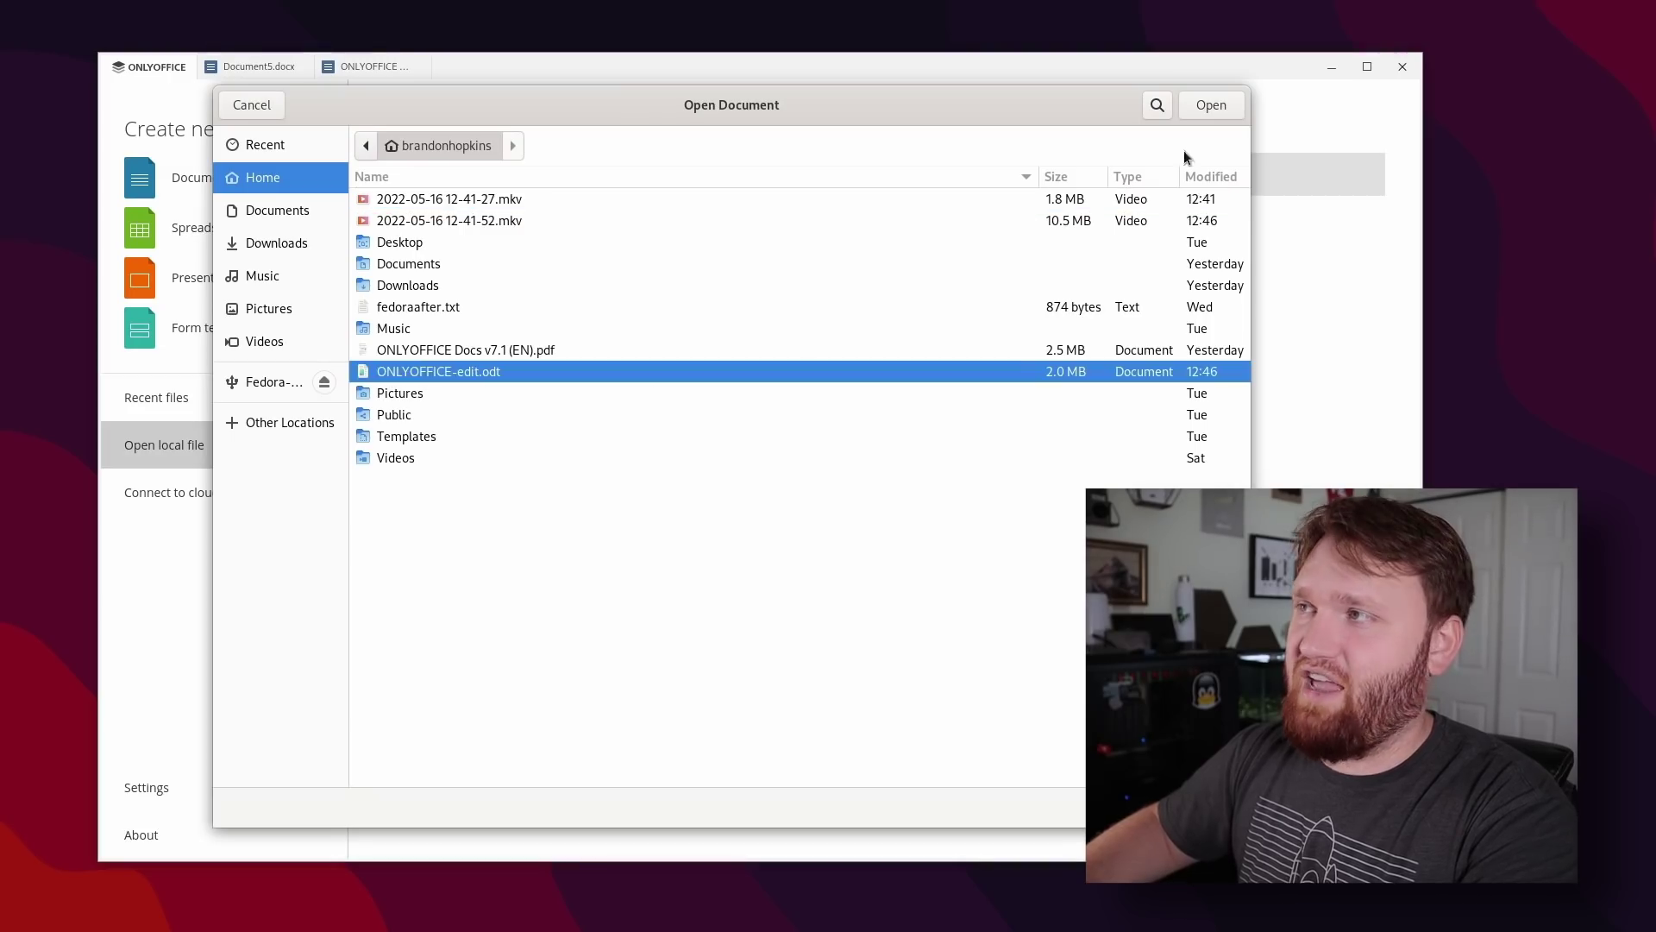
pyautogui.click(1212, 105)
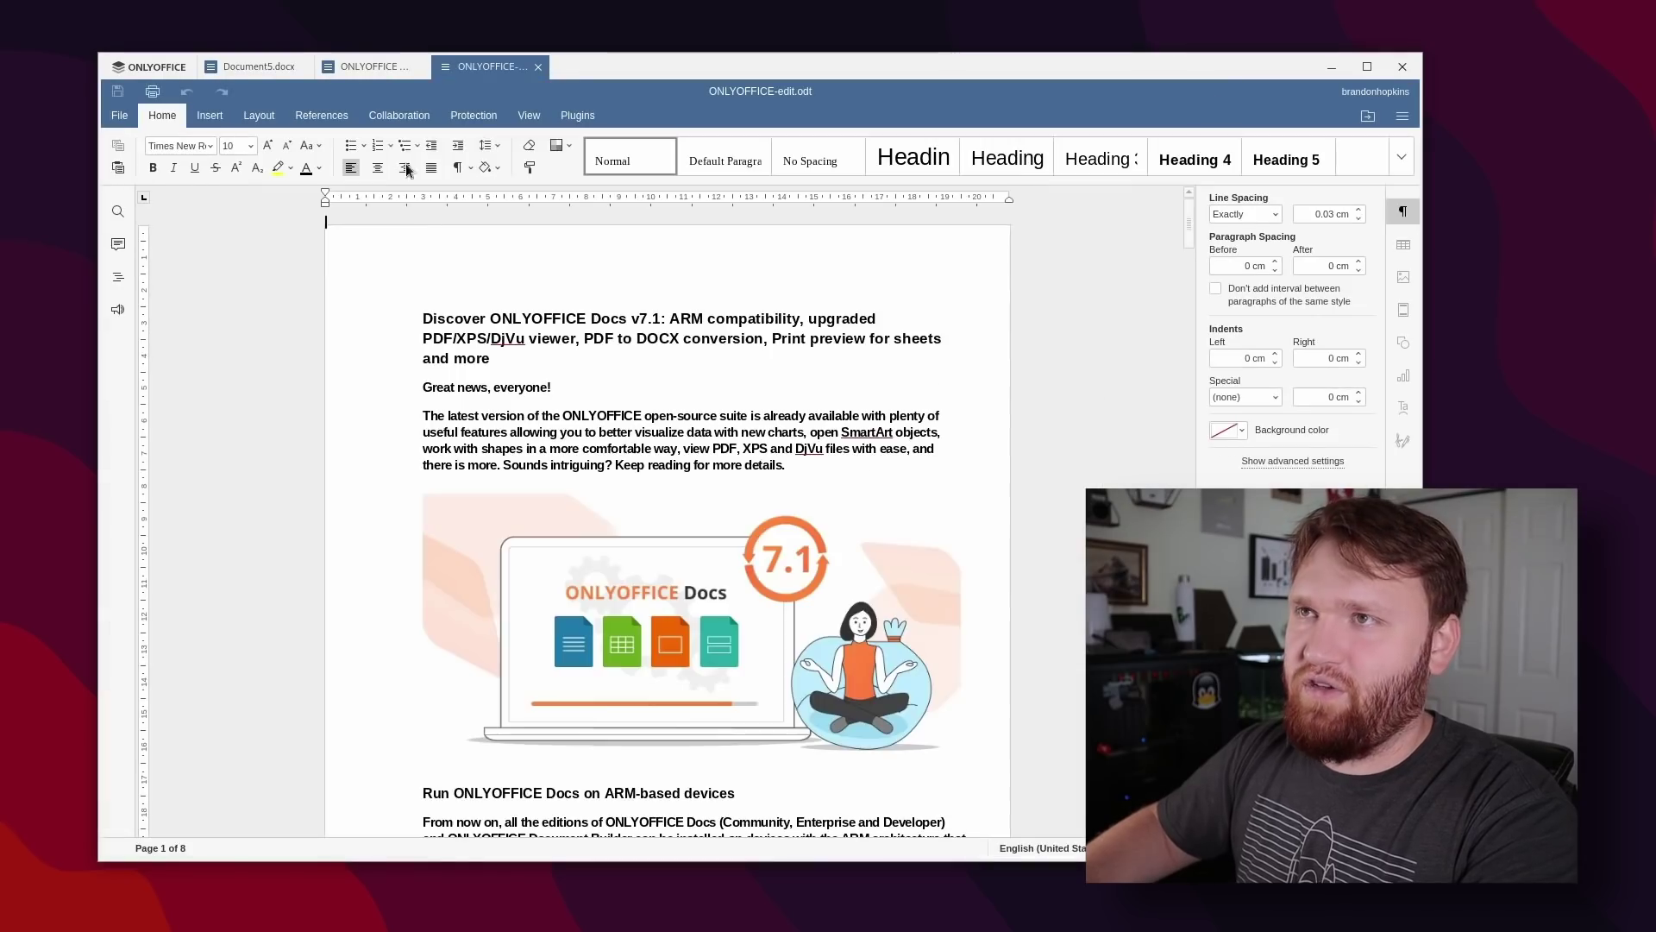
# Step: Look at the ONLYOFFICE Docs PDF tab, then return to ONLYOFFICE-edit.odt
pyautogui.click(376, 74)
pyautogui.click(469, 61)
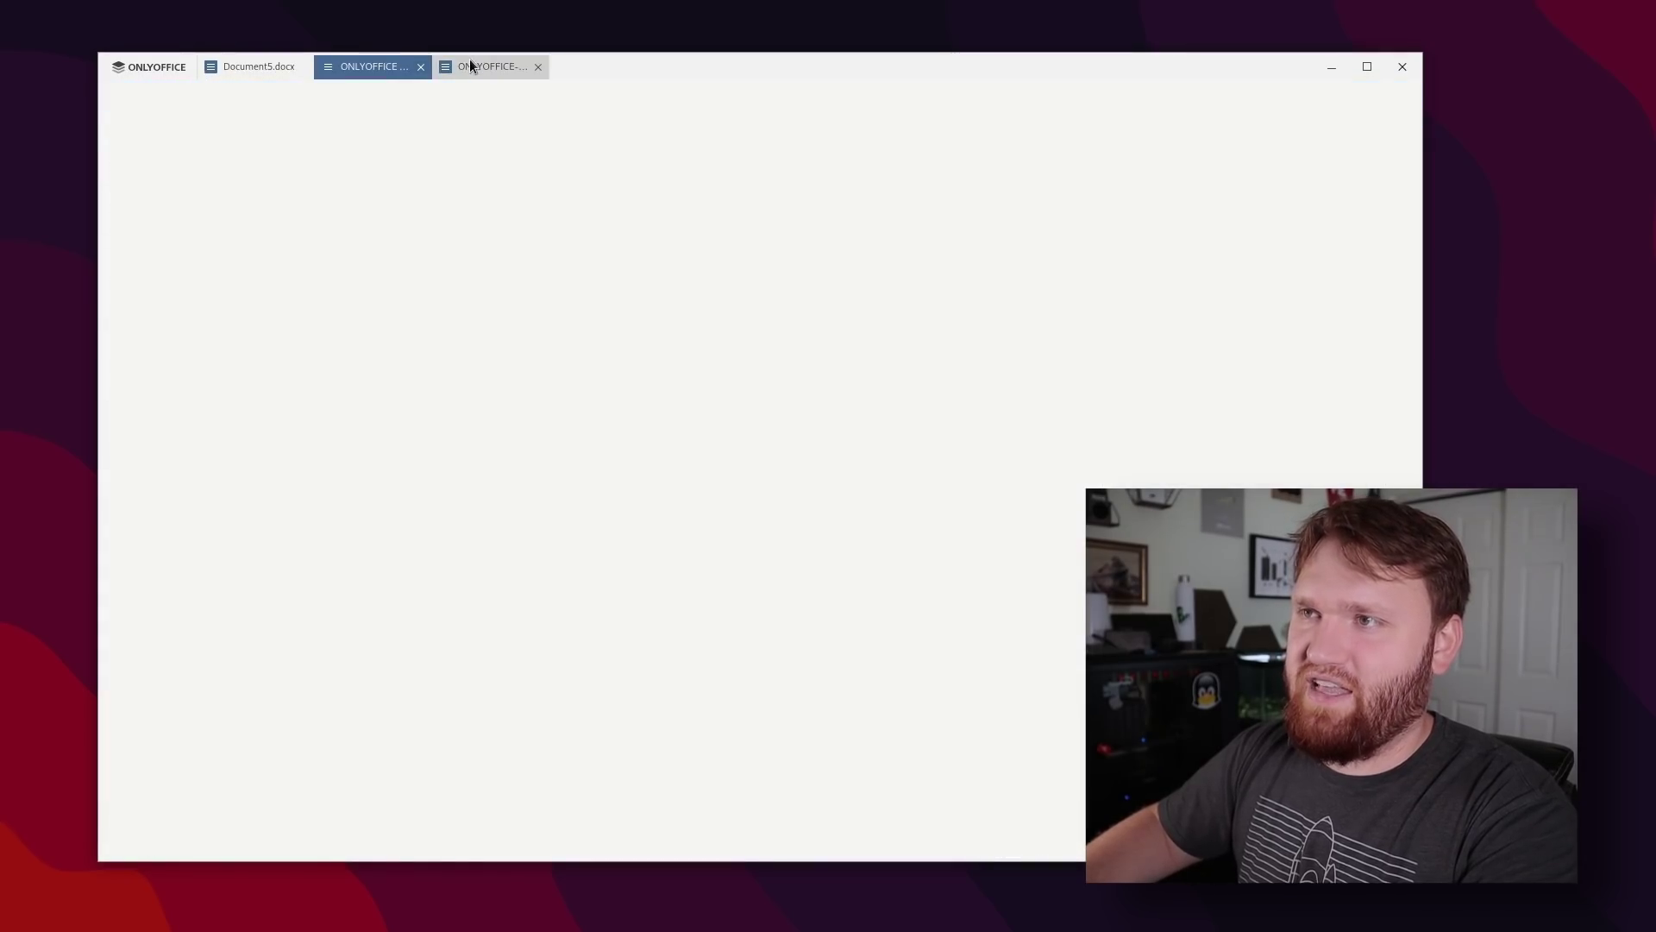
pyautogui.click(364, 67)
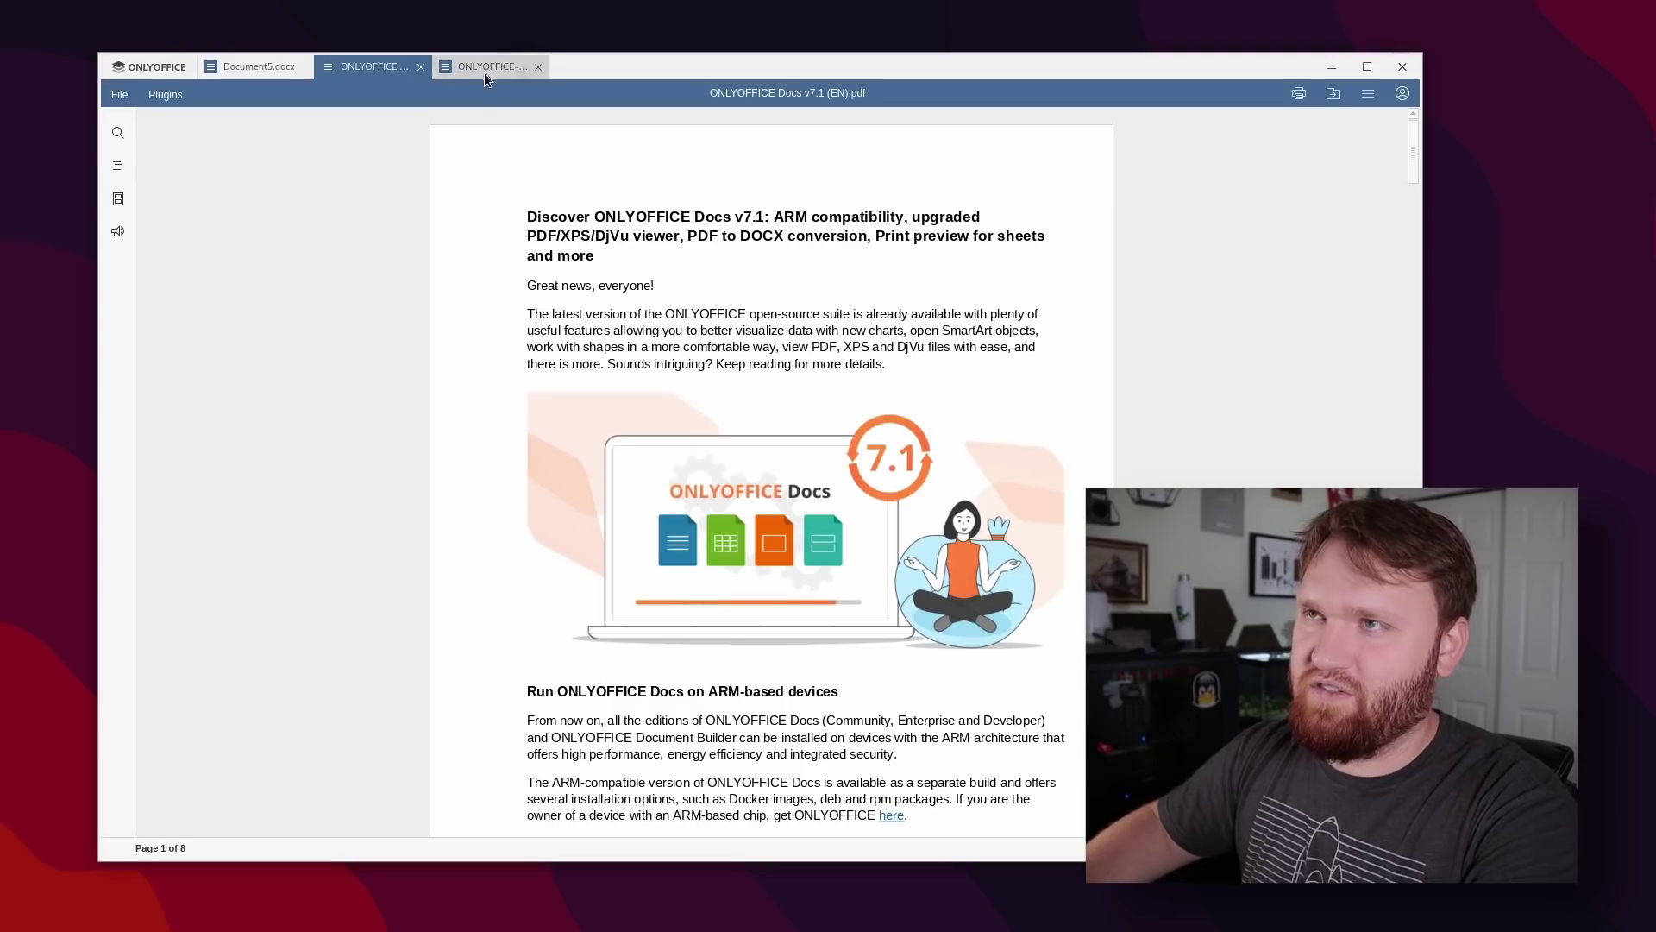
pyautogui.click(484, 72)
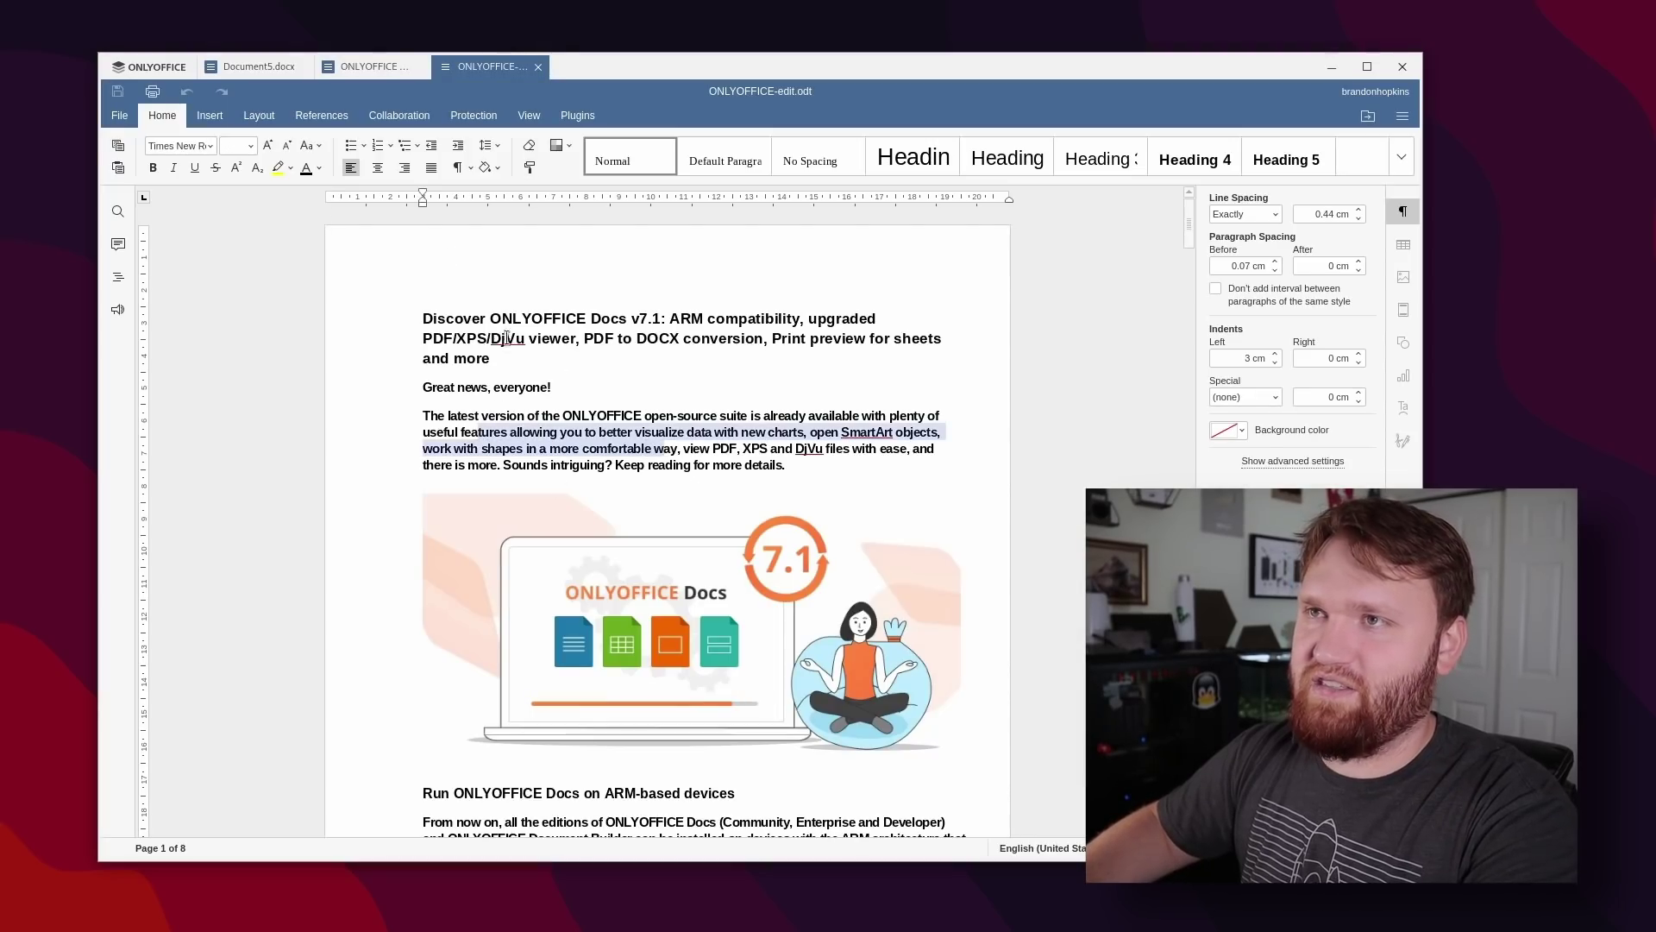
# Step: Remove bold from the selected feature text, then switch to the other ONLYOFFICE tab
pyautogui.hotkey('ctrl', 'b')
pyautogui.click(745, 434)
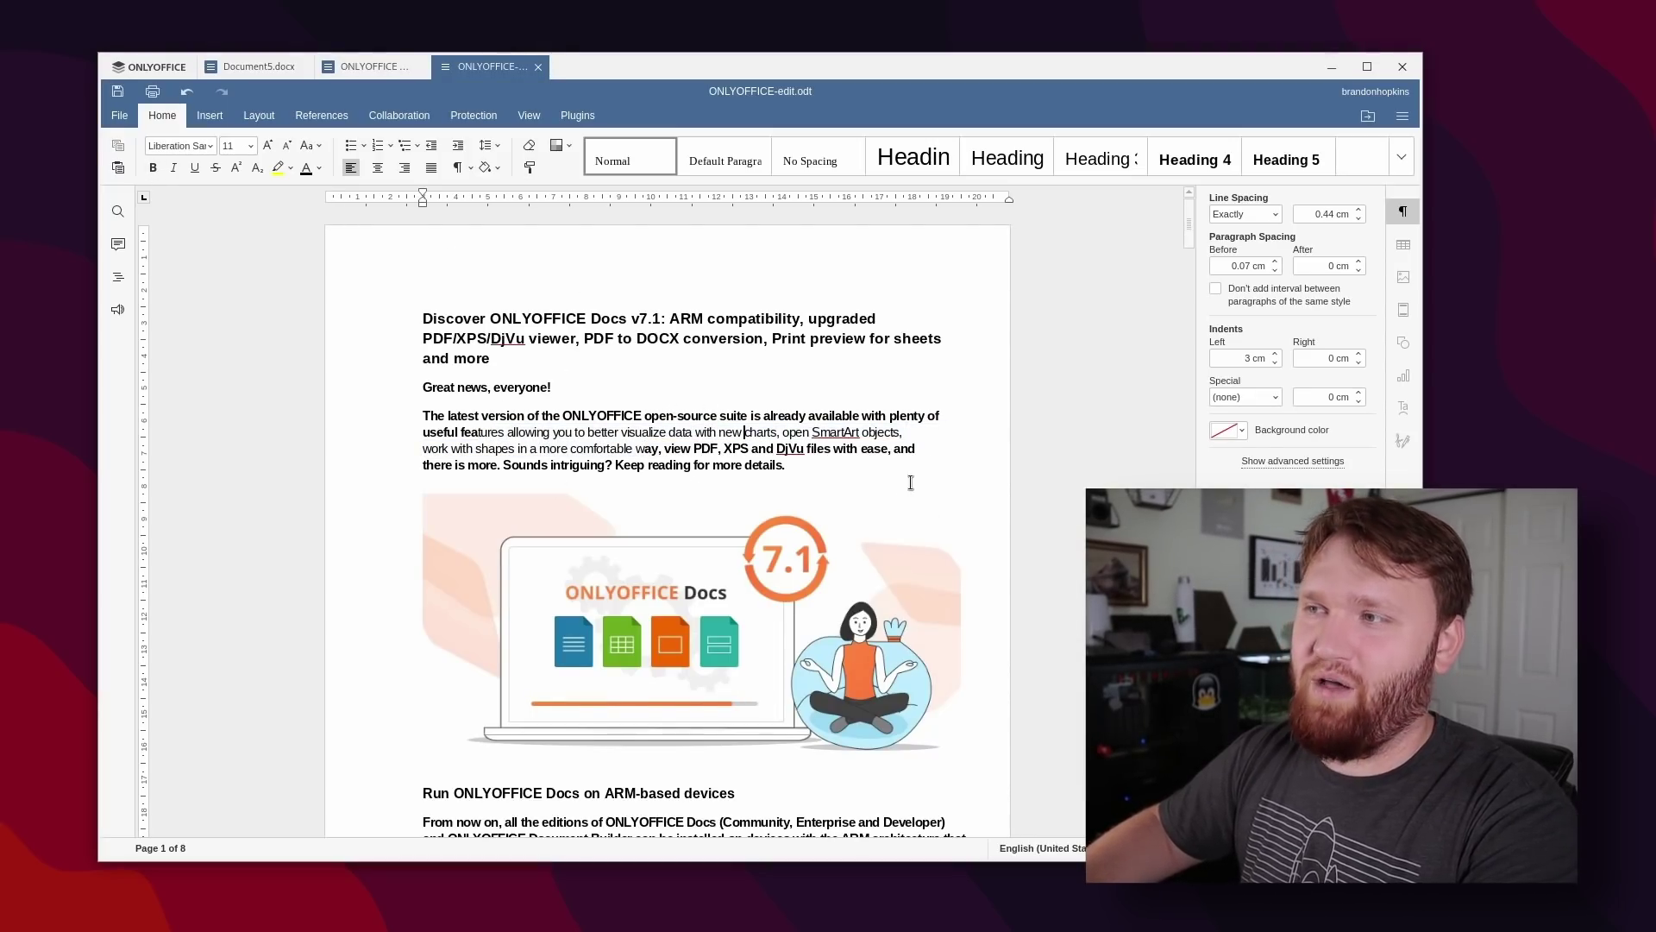
pyautogui.scroll(-10, 910, 482)
pyautogui.moveTo(572, 644); pyautogui.dragTo(557, 395)
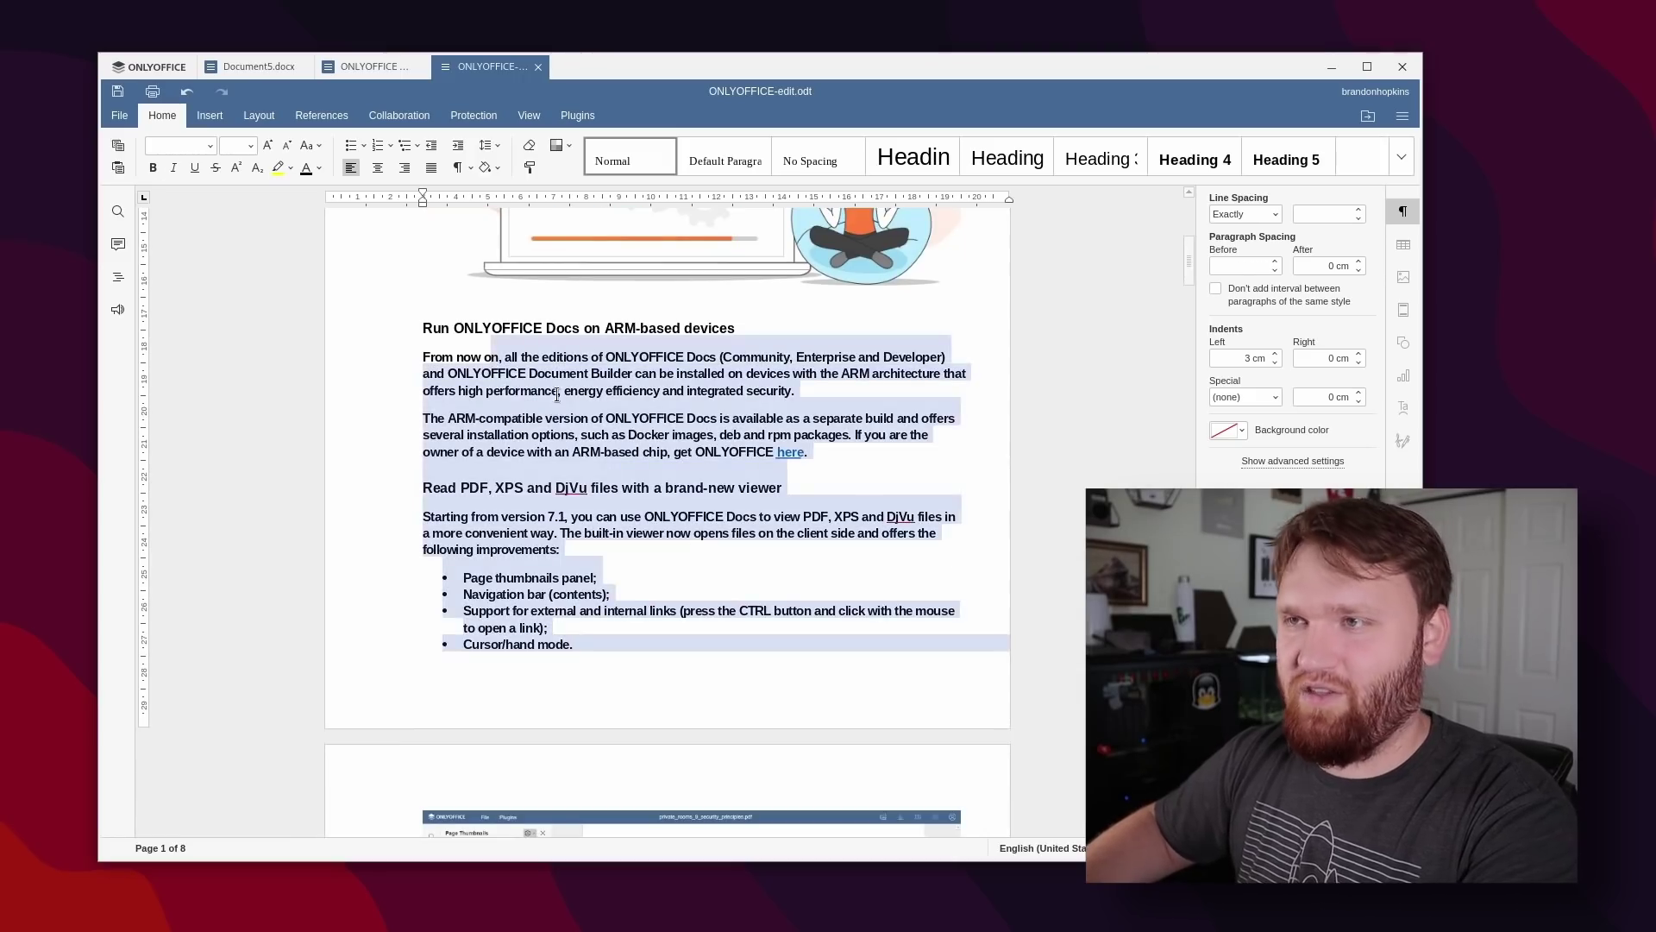
pyautogui.click(557, 395)
pyautogui.click(369, 66)
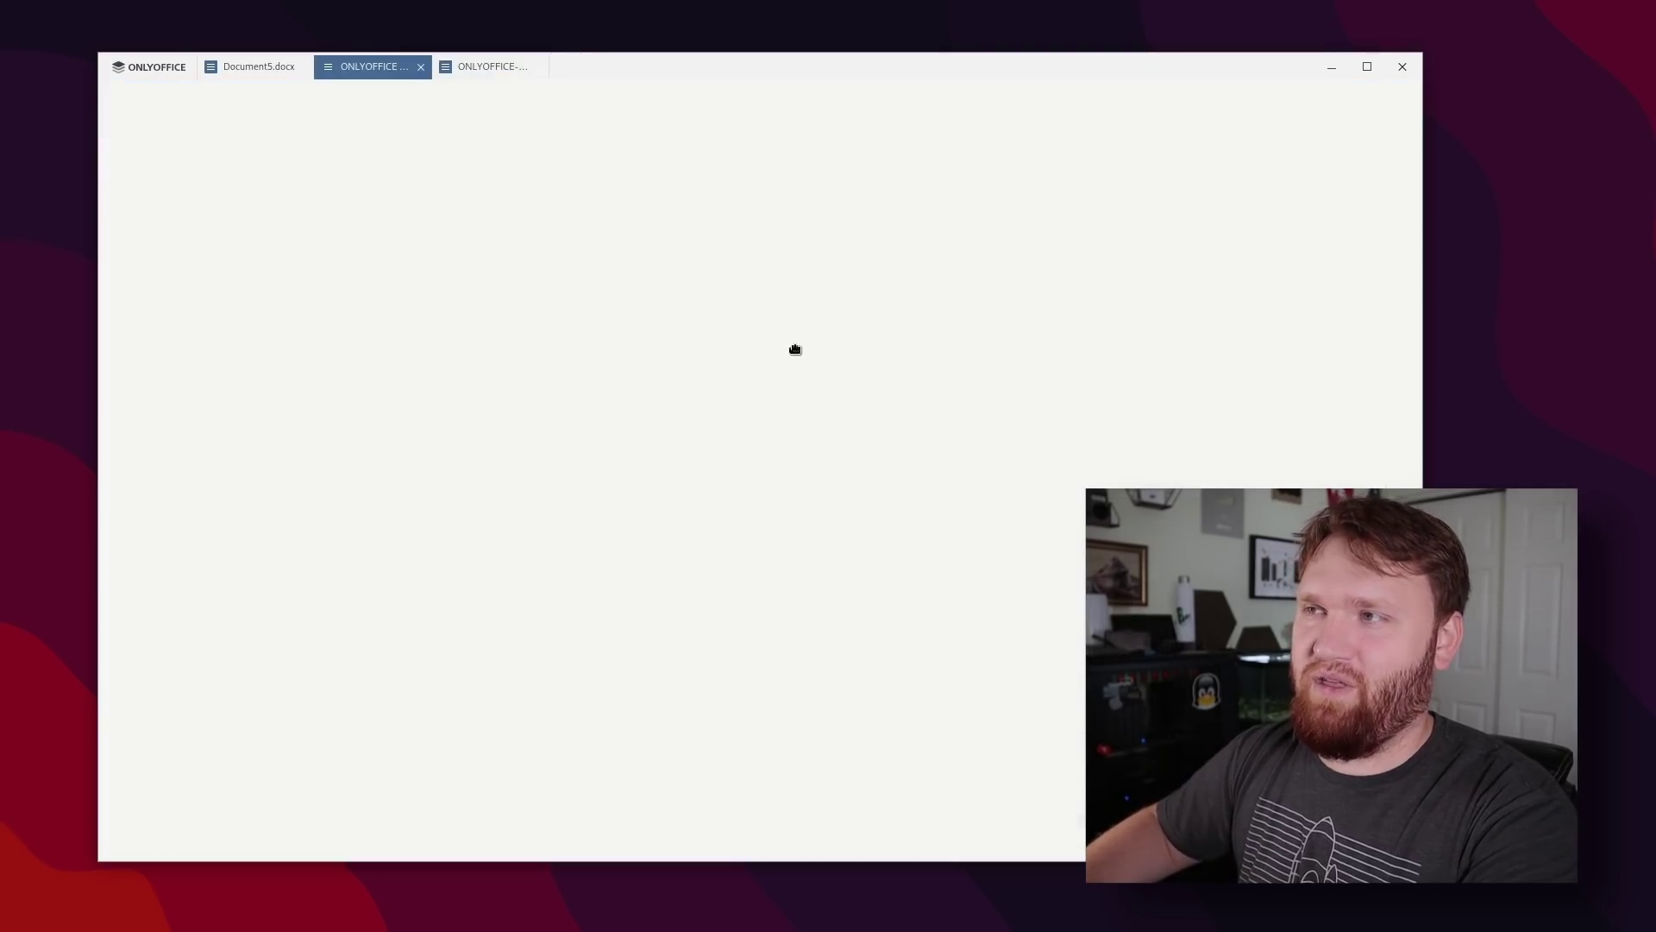
# Step: Open Hardin 1968.pdf from the academic folder and scroll through it
pyautogui.scroll(-5, 785, 507)
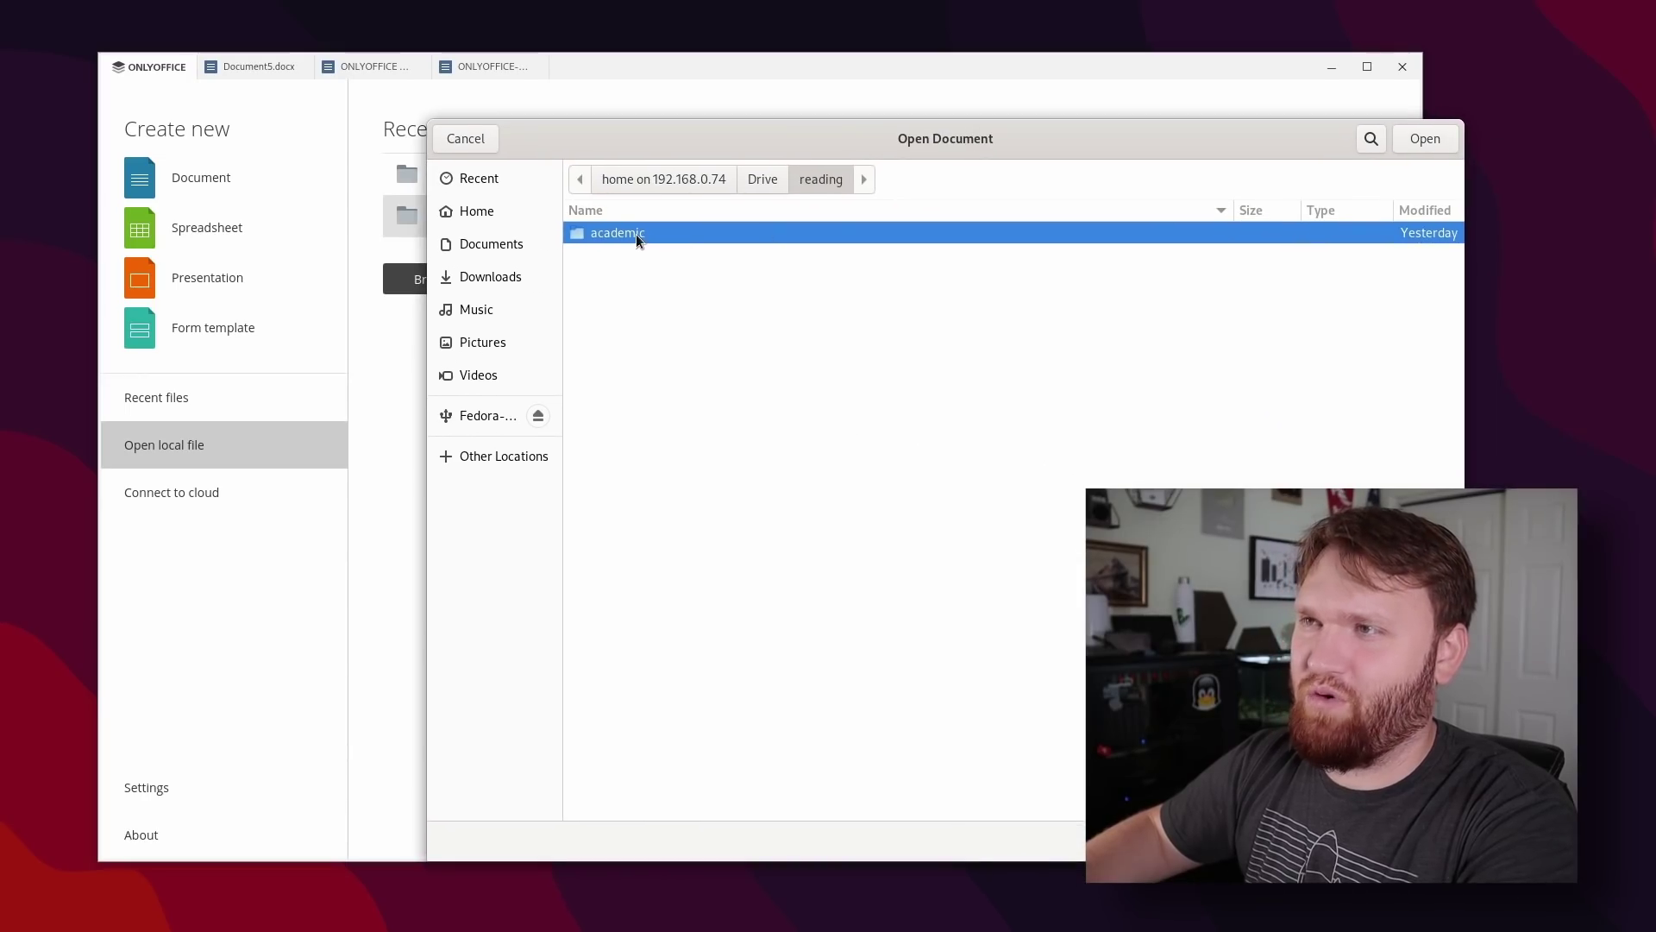
pyautogui.doubleClick(635, 234)
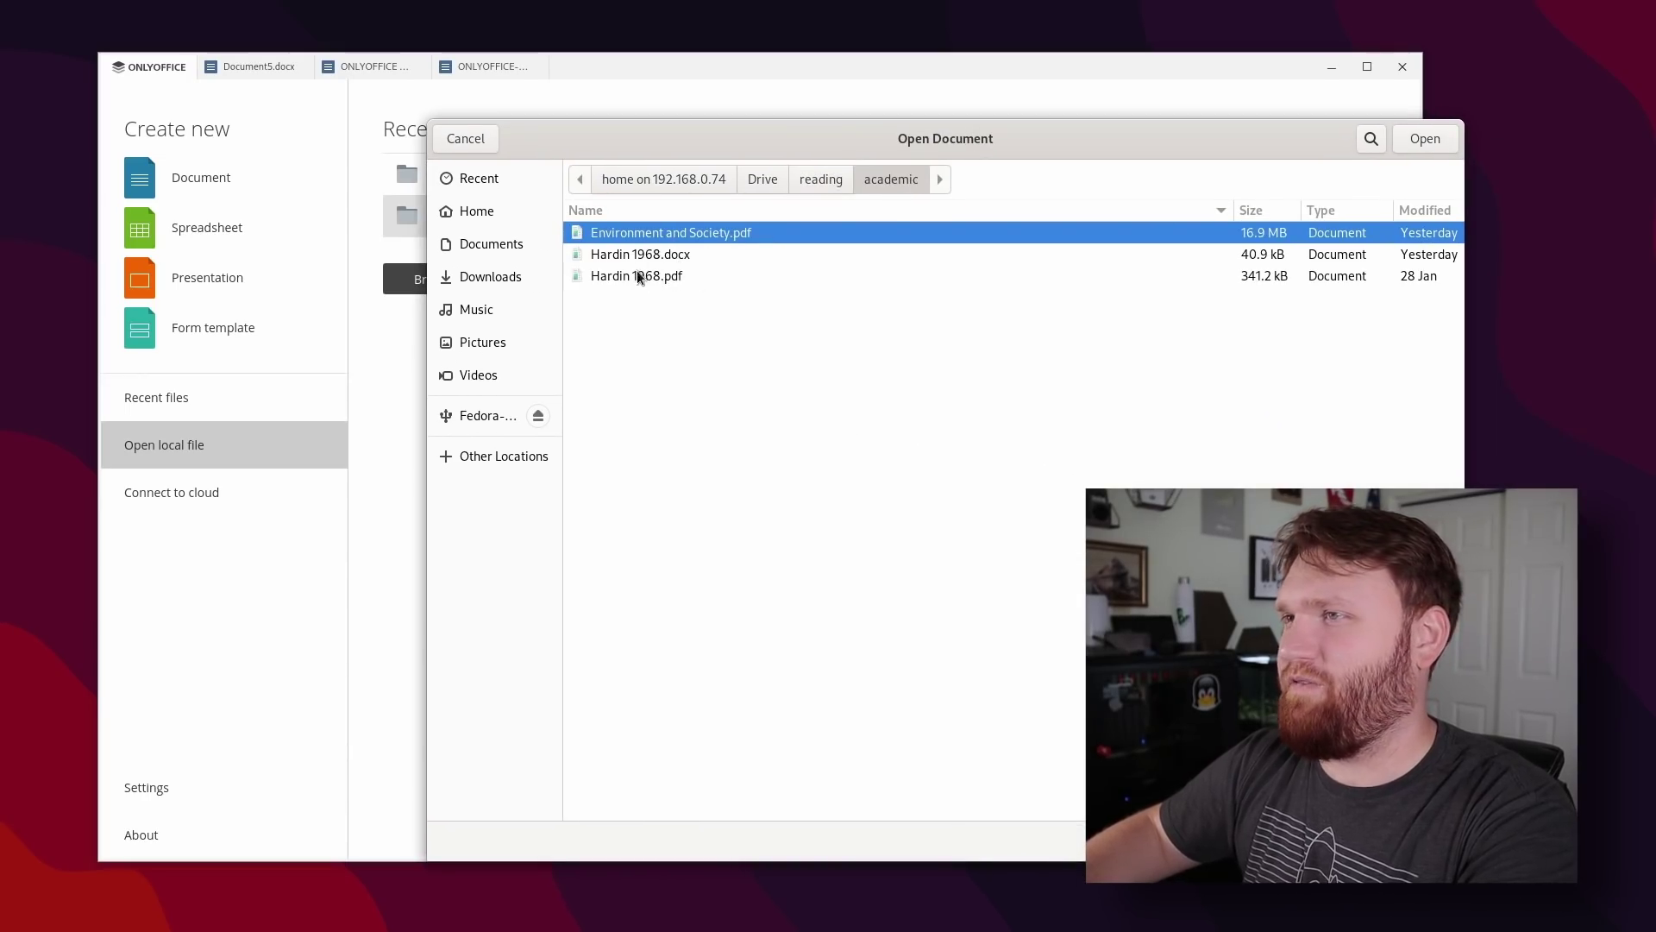
pyautogui.click(721, 277)
pyautogui.click(1425, 138)
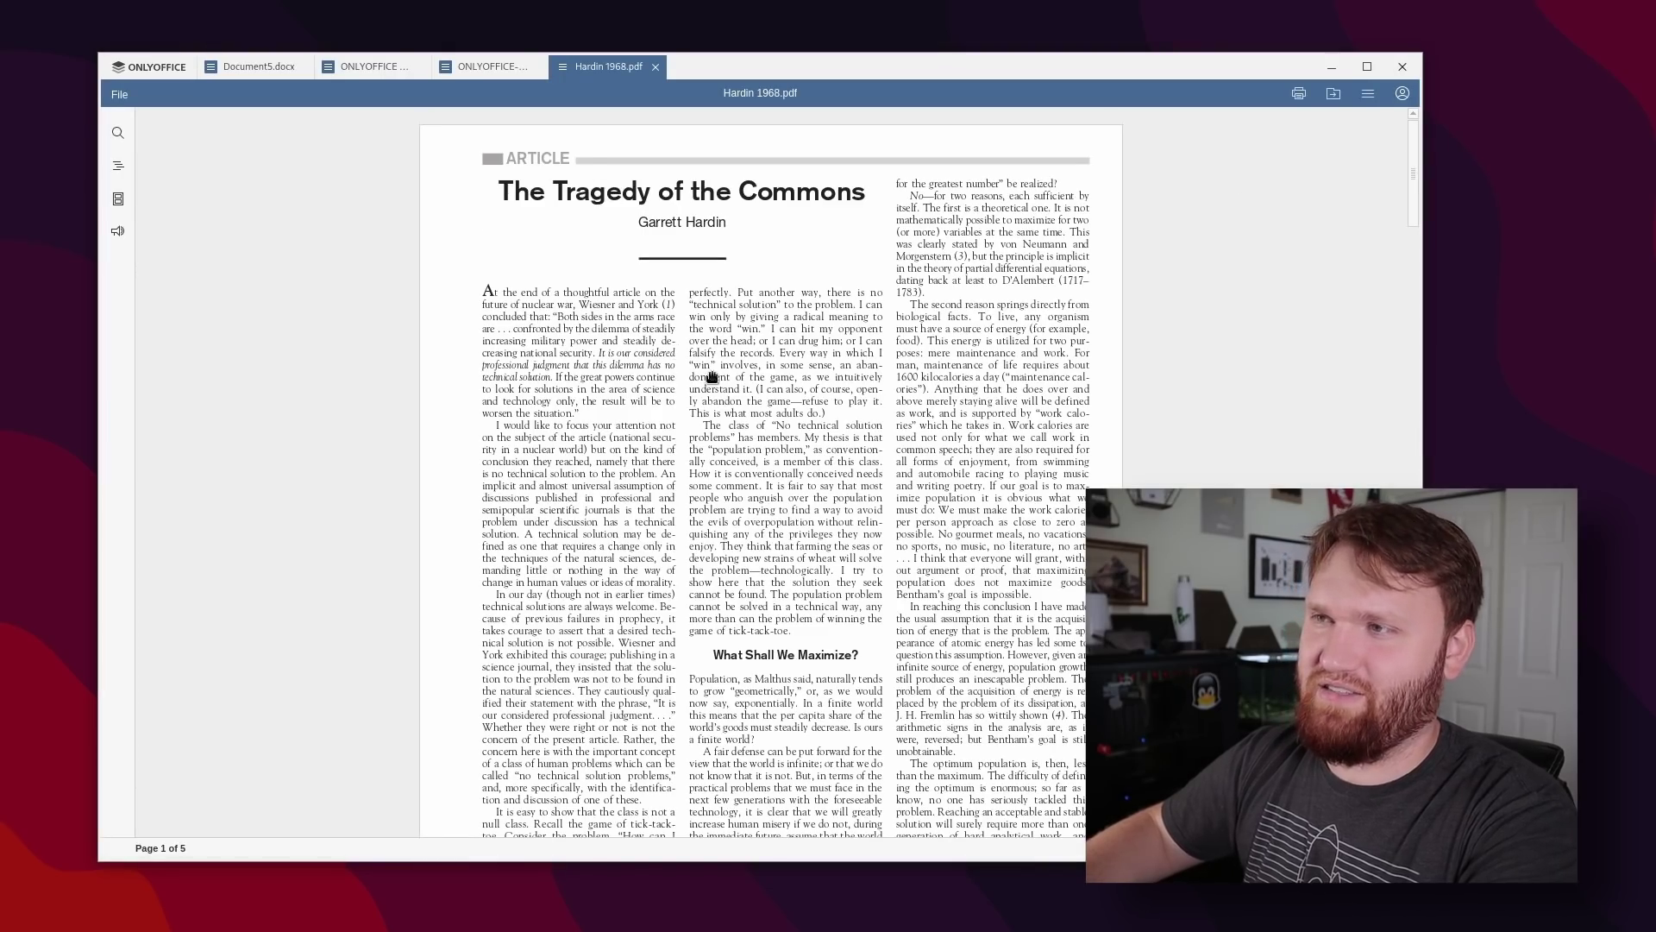
pyautogui.scroll(-10, 712, 376)
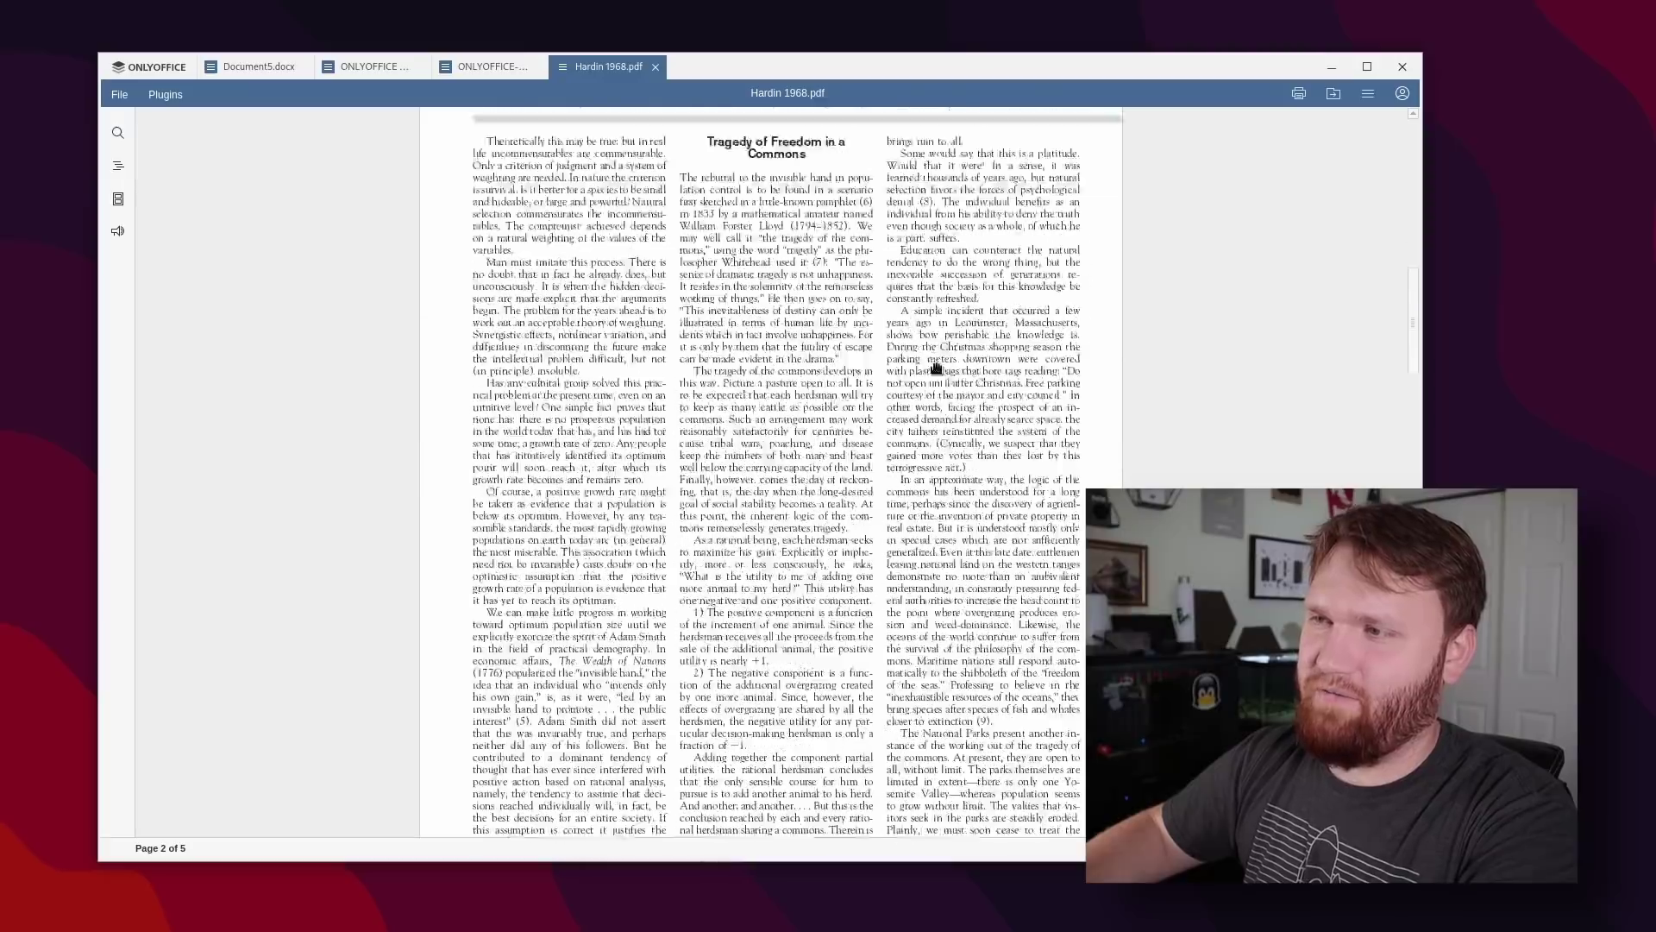
pyautogui.scroll(-5, 936, 369)
pyautogui.scroll(4, 950, 369)
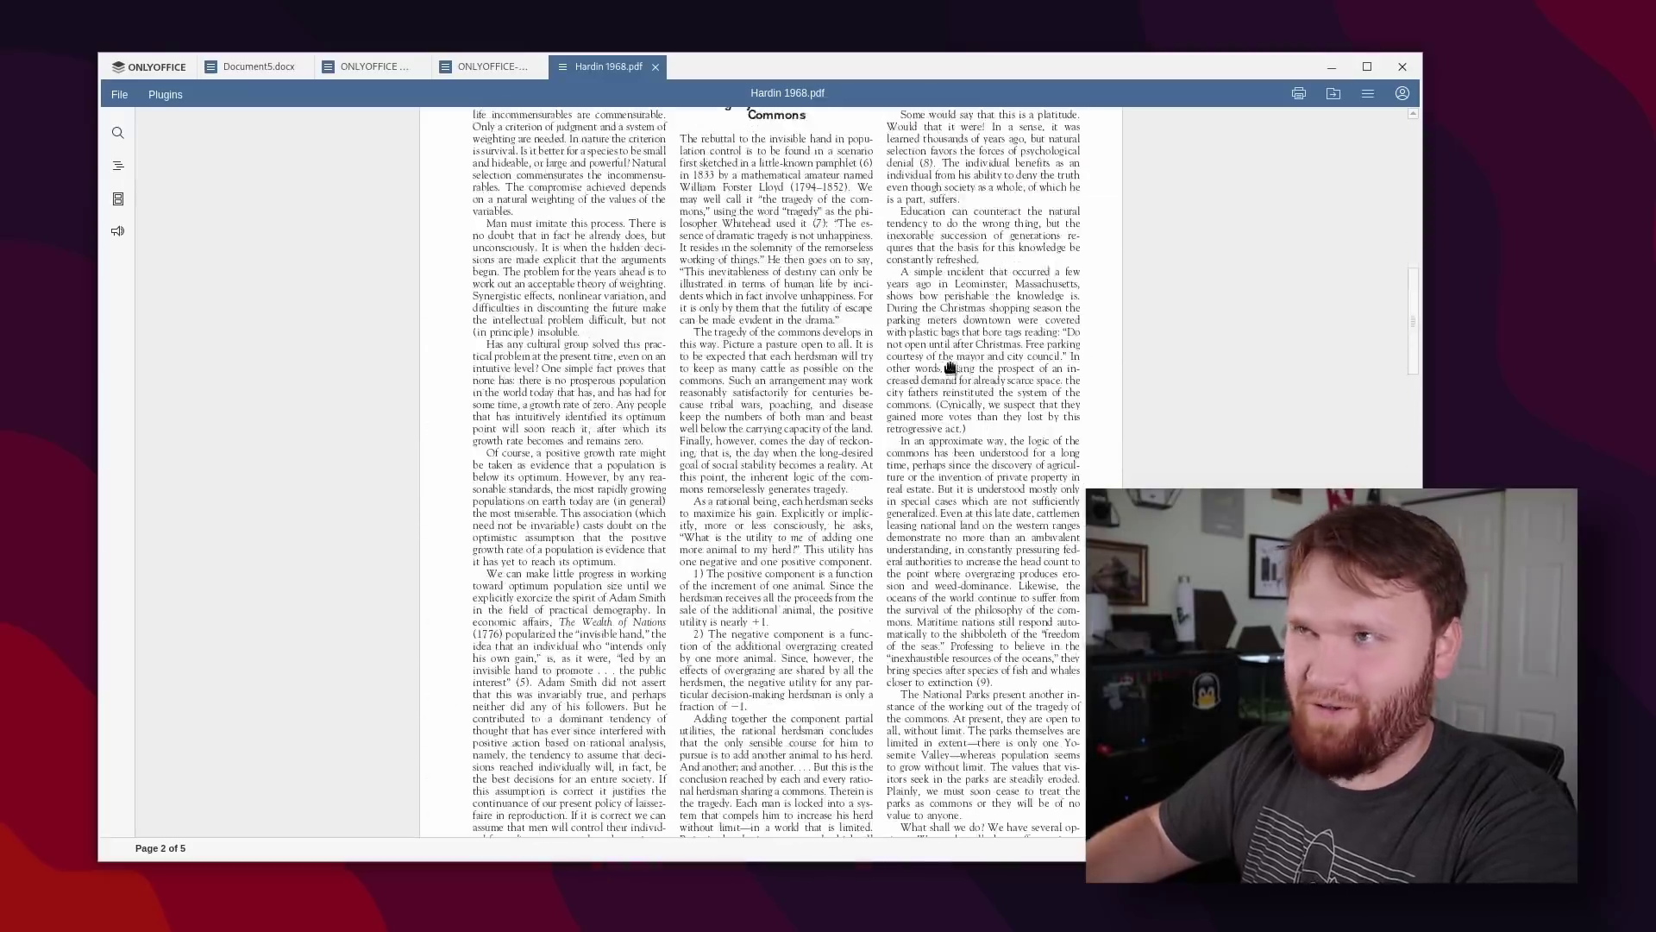
# Step: Save the Hardin 1968 PDF as Hardin 1968.docx
pyautogui.scroll(-5, 950, 368)
pyautogui.hotkey('ctrl', 's')
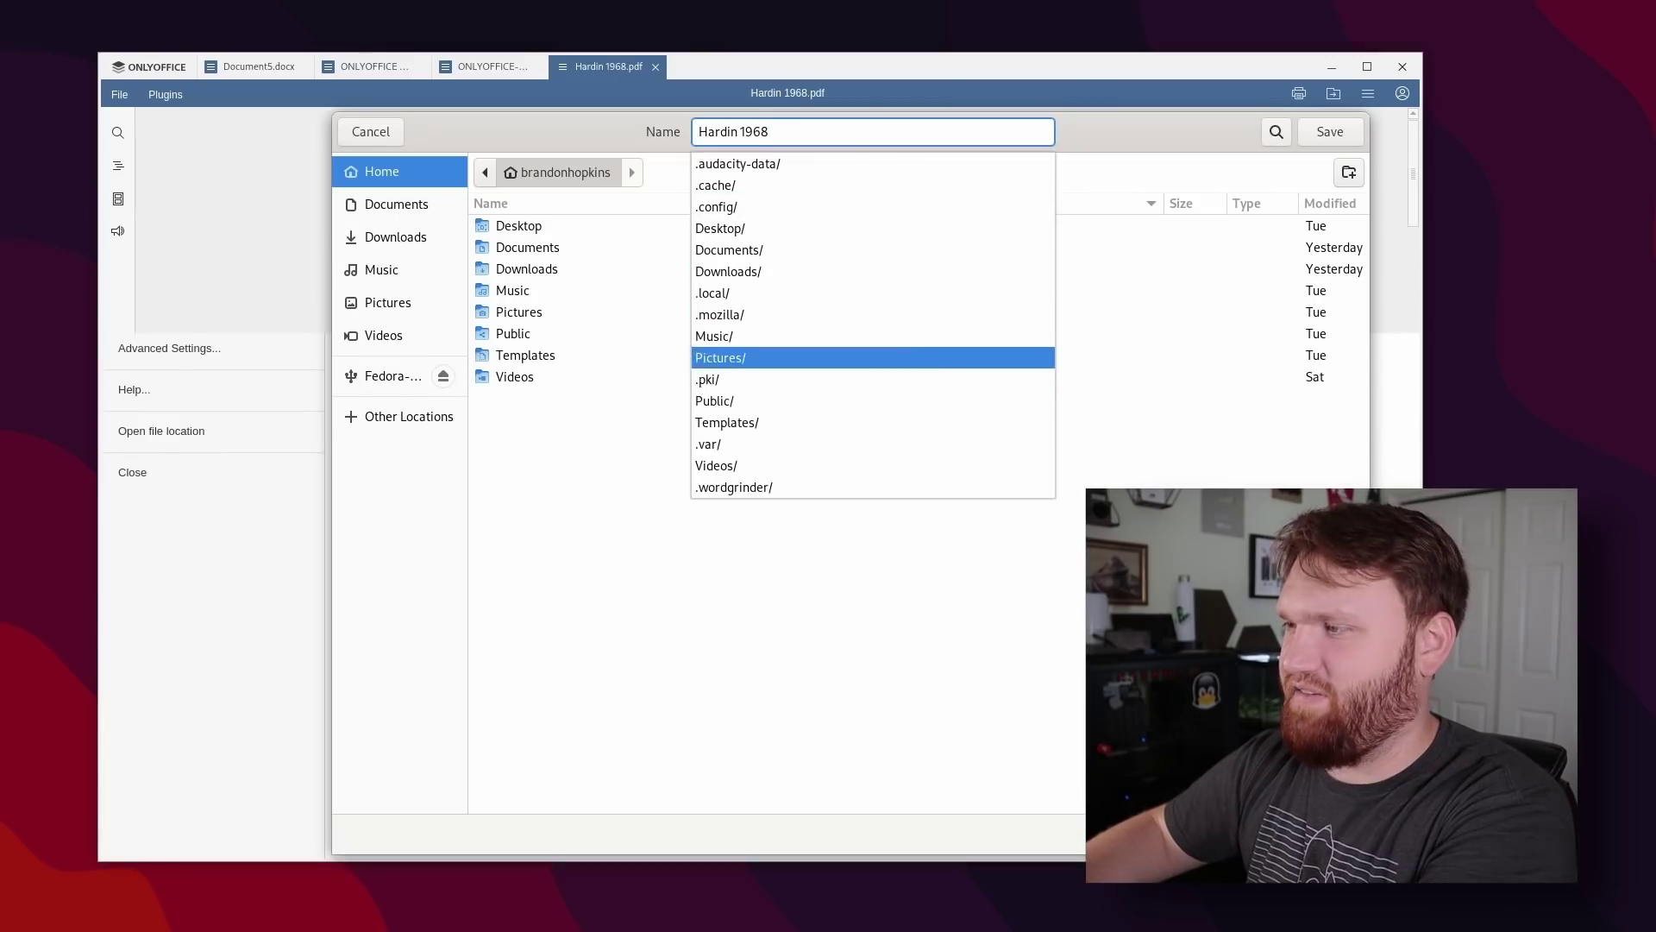
pyautogui.press('Escape')
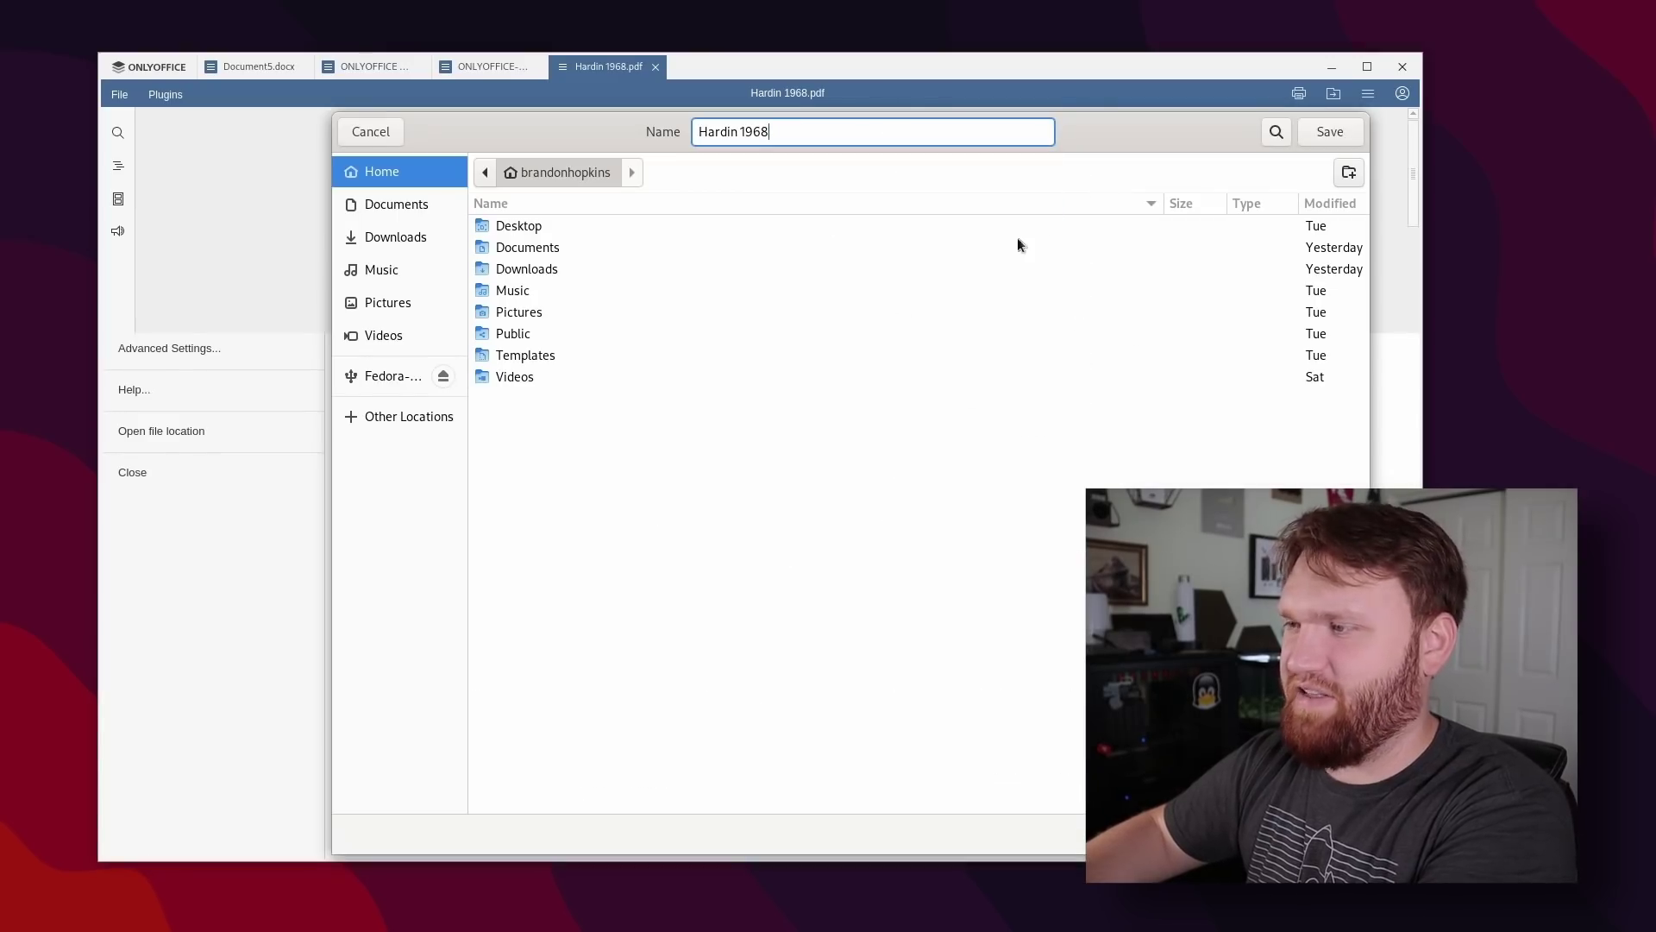
pyautogui.click(1333, 131)
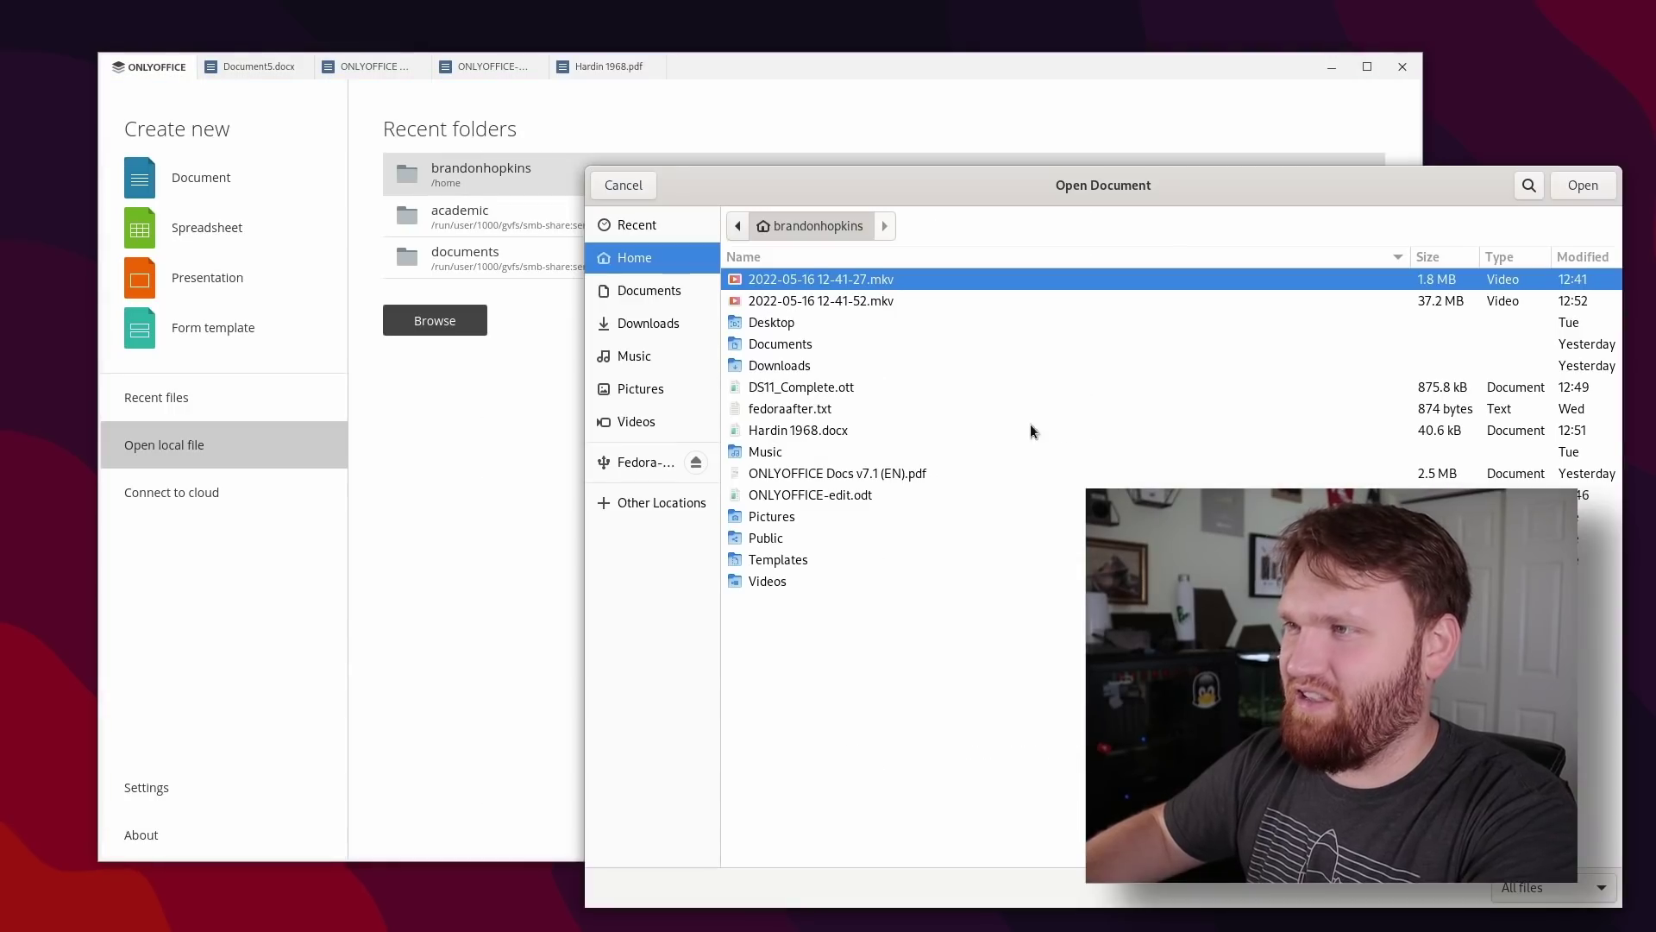
# Step: Open the converted Hardin 1968.docx
pyautogui.click(1032, 429)
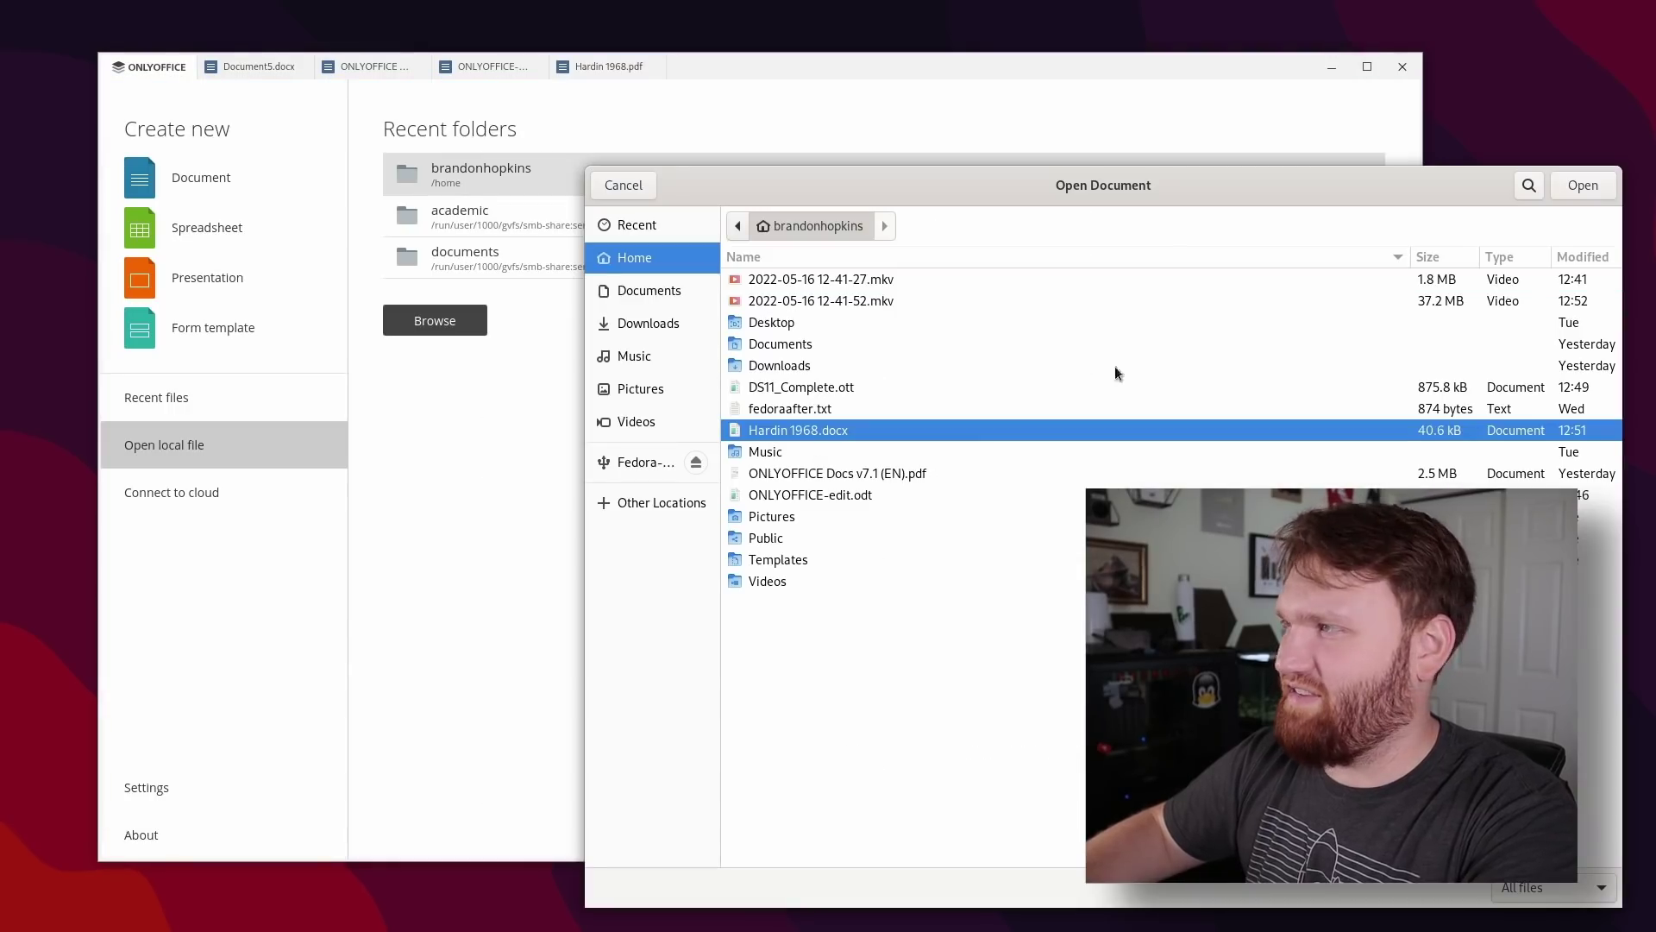
pyautogui.click(1584, 188)
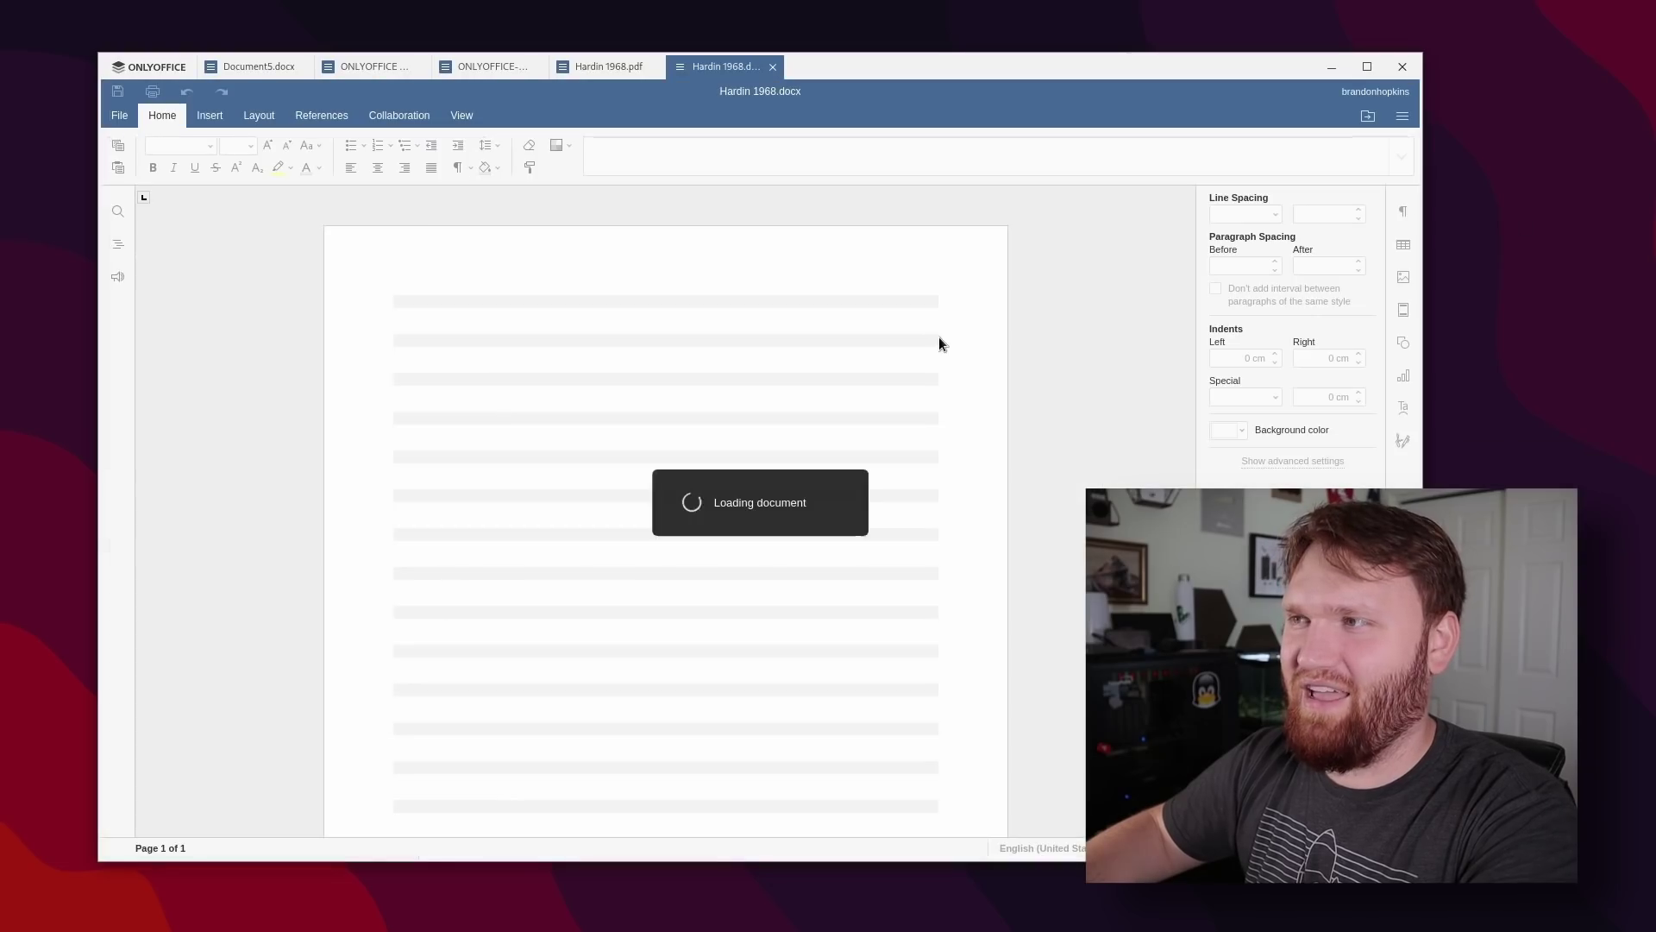
pyautogui.scroll(-8, 758, 411)
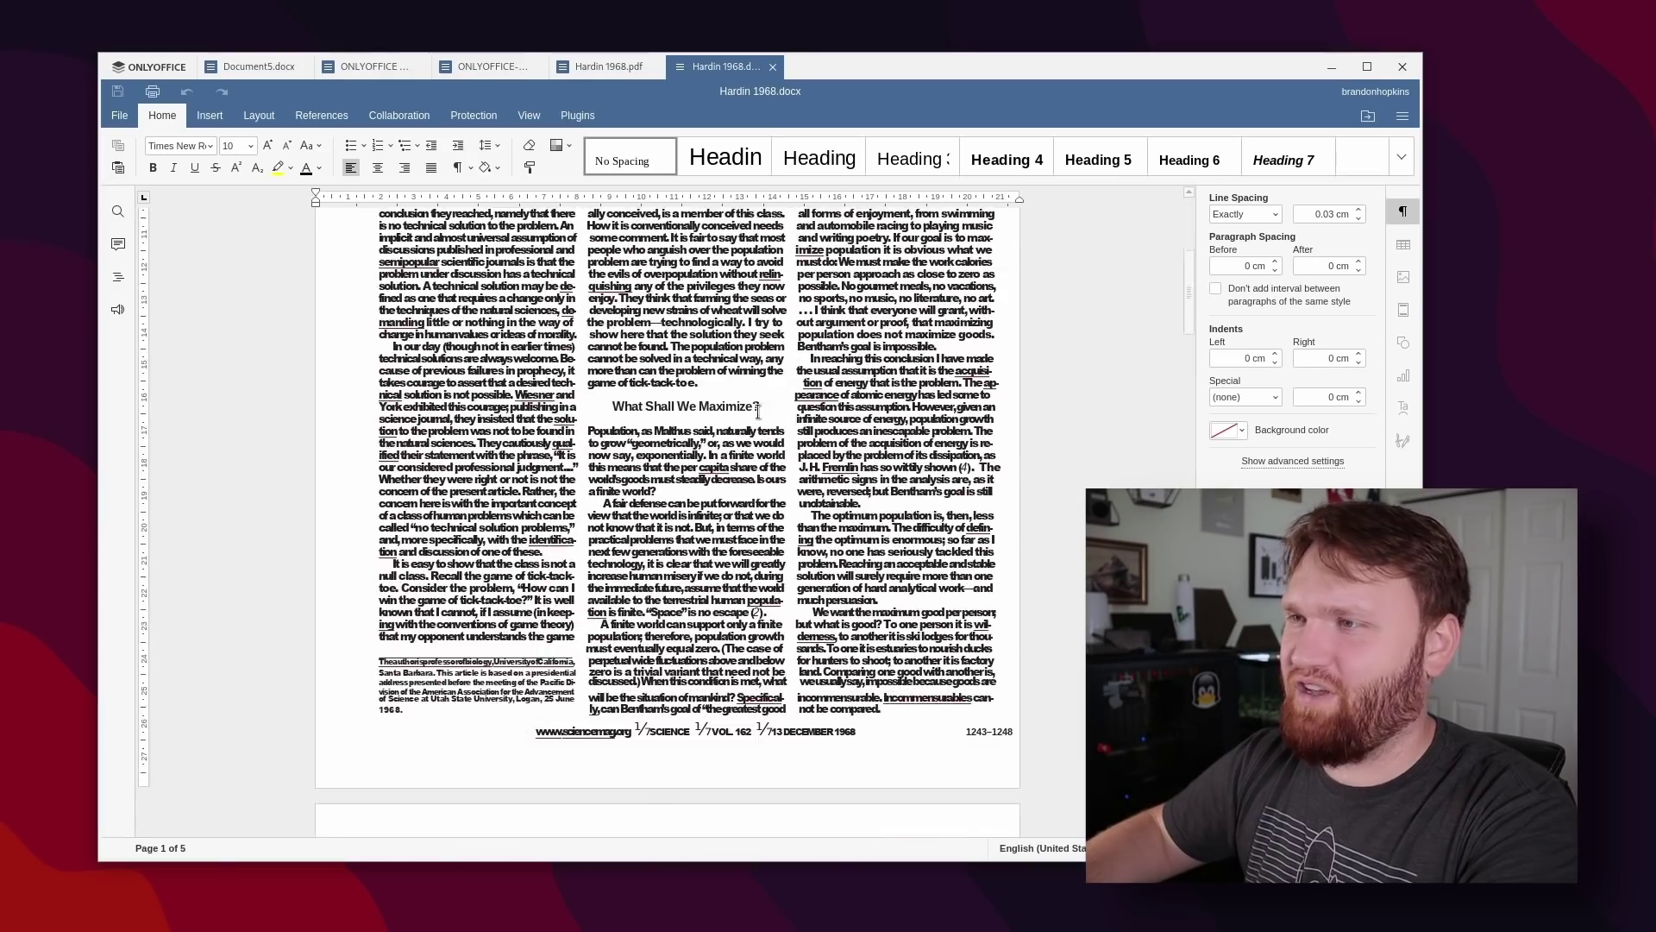
pyautogui.scroll(3, 758, 411)
# Step: Select the paragraphs ending in 'tick-tack-toe.', then clear the selection and scroll through
pyautogui.click(730, 501)
pyautogui.scroll(3, 729, 518)
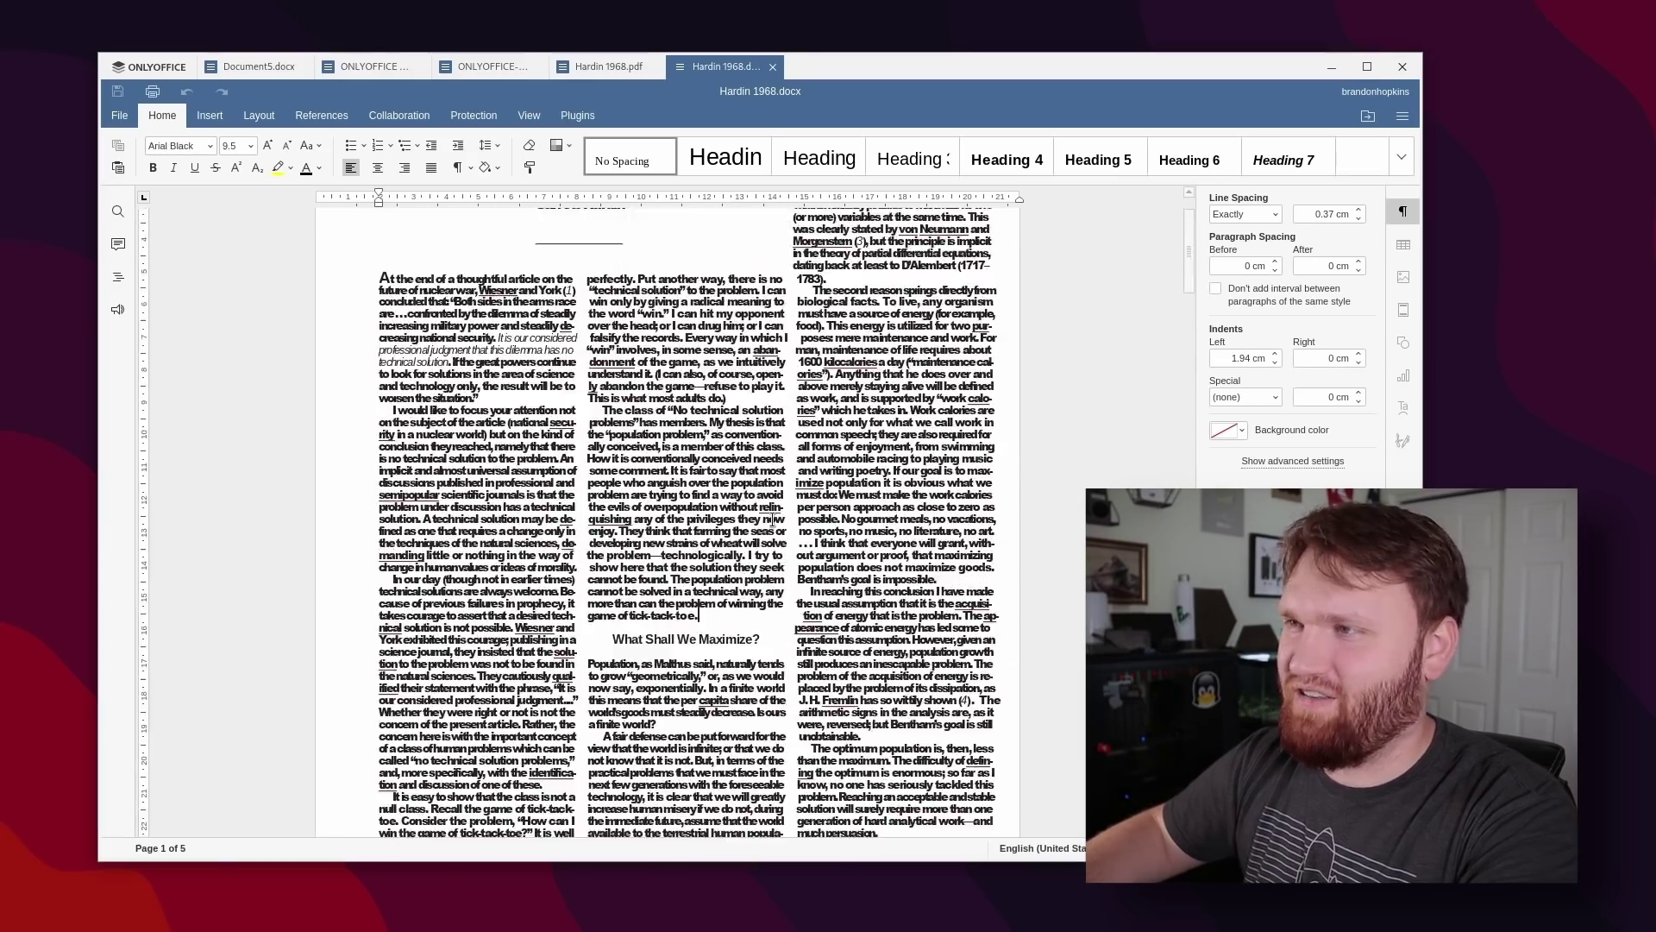
pyautogui.scroll(2, 773, 518)
pyautogui.scroll(-4, 759, 500)
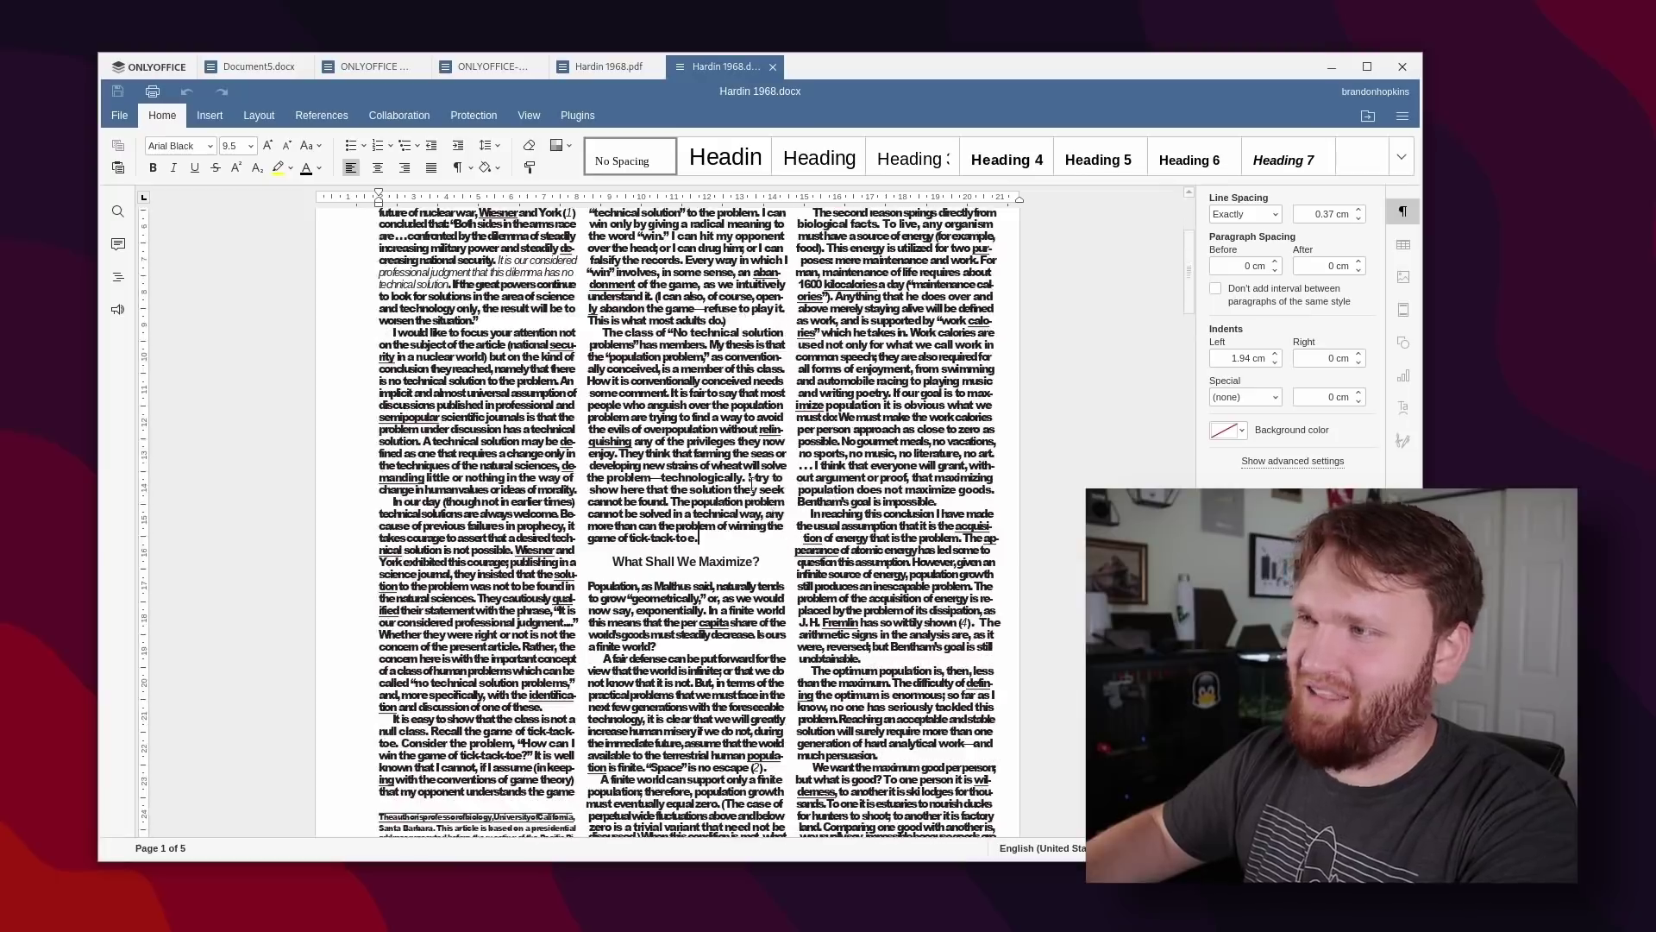
pyautogui.scroll(-1, 752, 483)
pyautogui.click(743, 499)
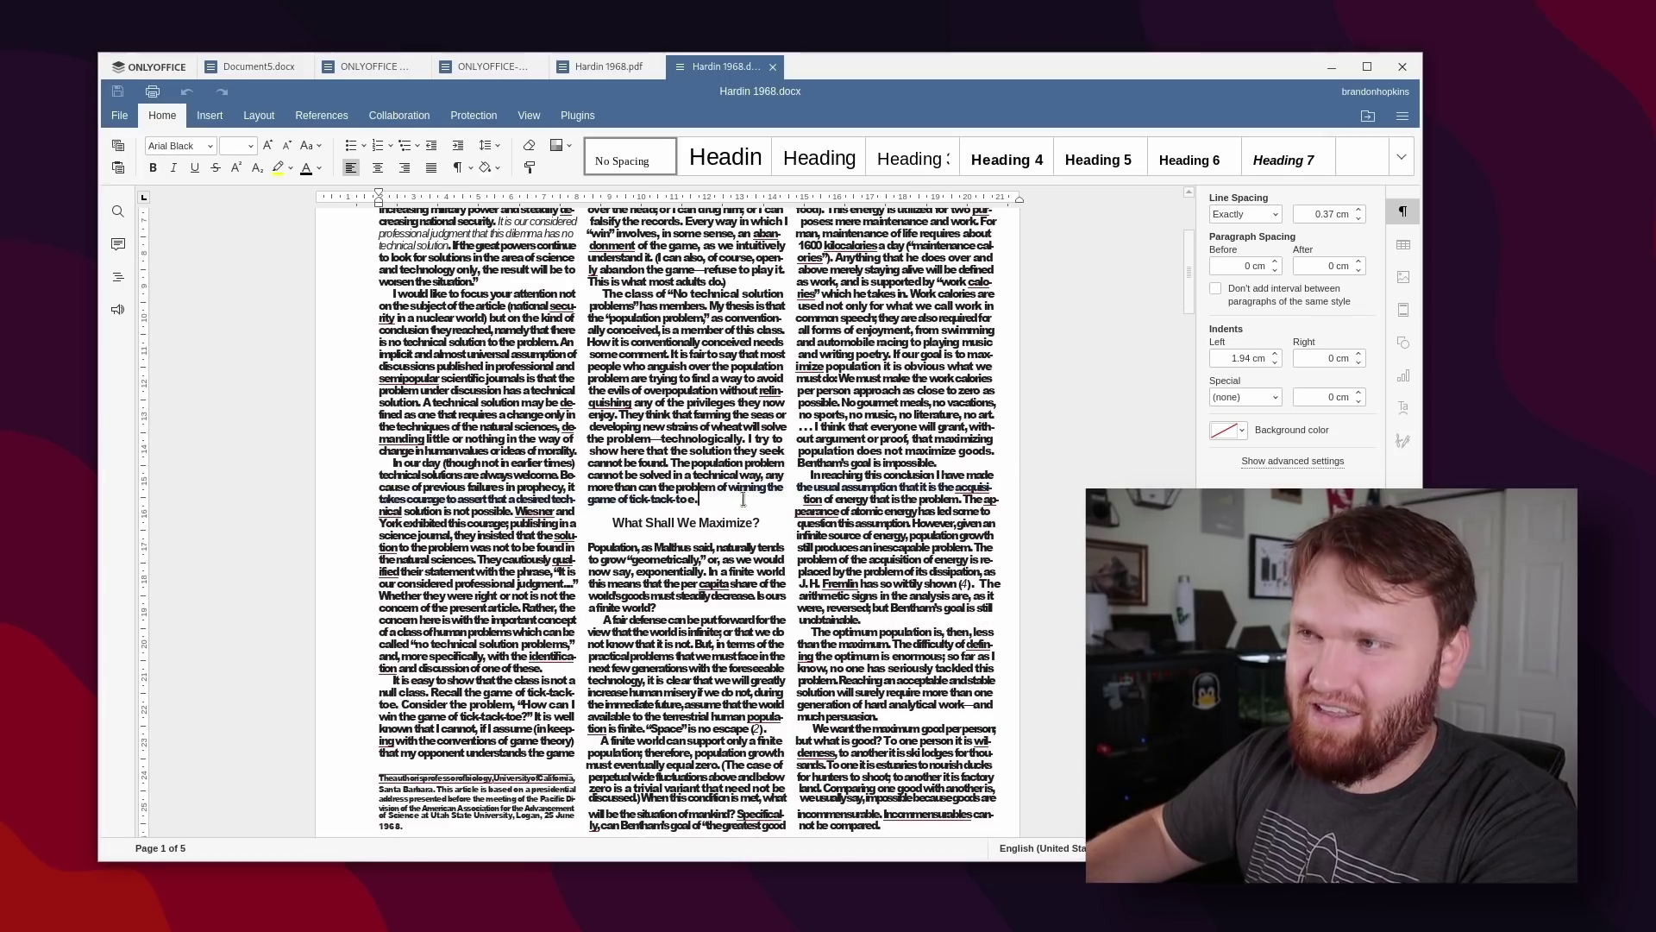
pyautogui.moveTo(742, 499); pyautogui.dragTo(492, 502)
pyautogui.moveTo(355, 503); pyautogui.dragTo(353, 297)
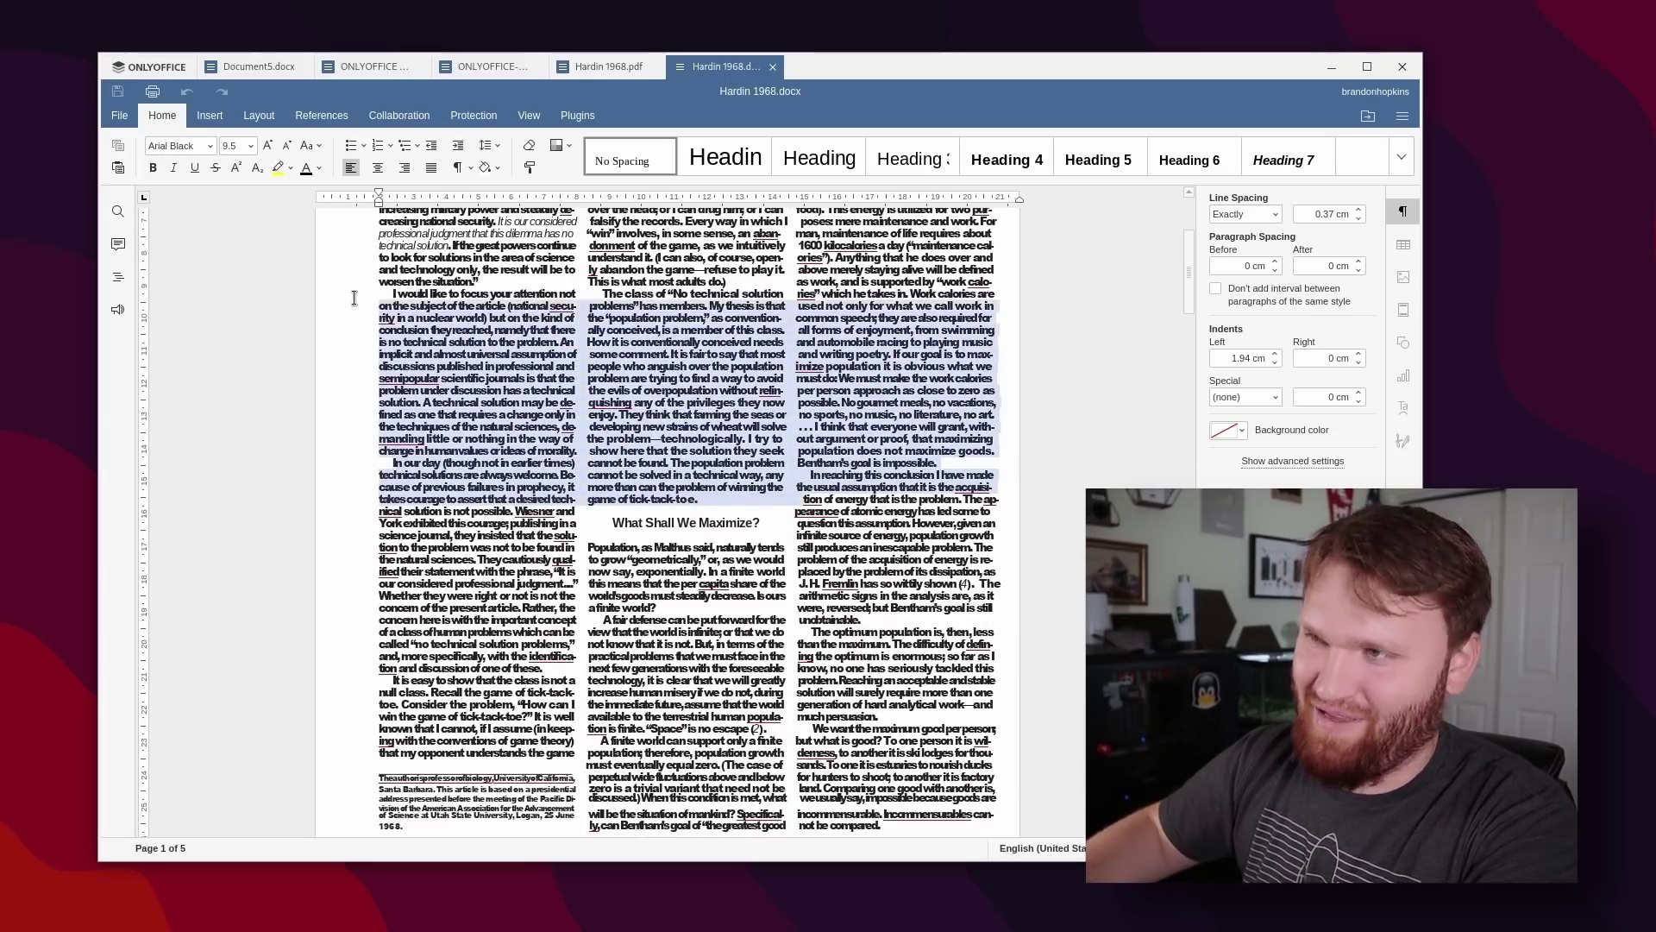
pyautogui.click(789, 397)
pyautogui.scroll(3, 790, 397)
pyautogui.scroll(1, 682, 477)
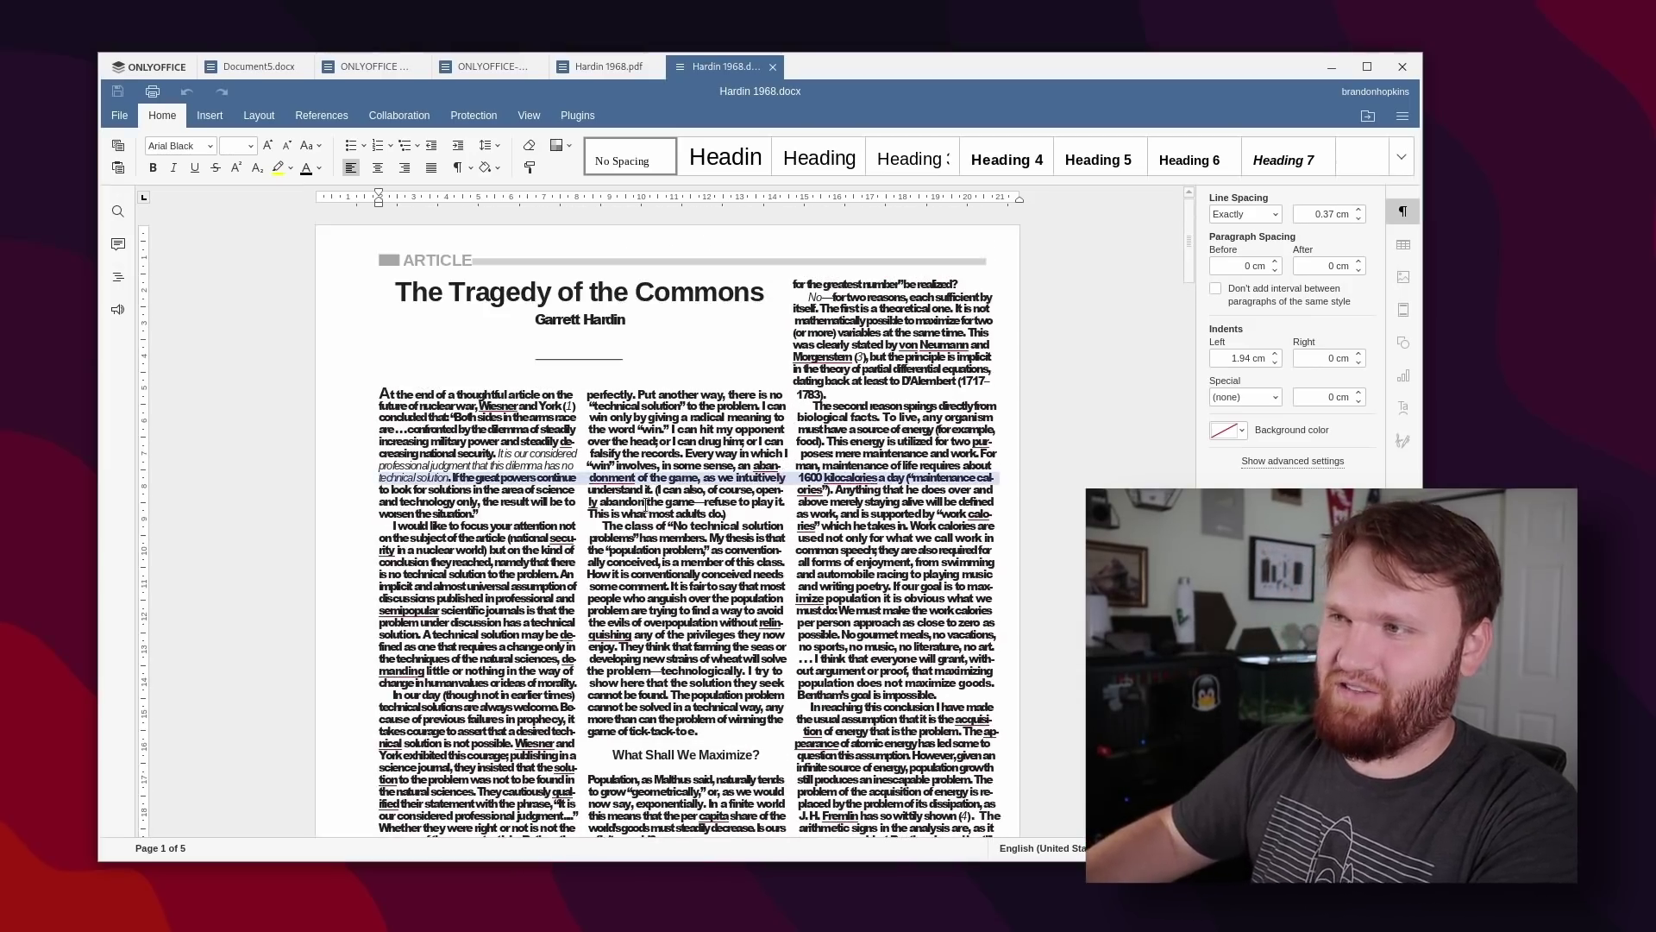
pyautogui.scroll(-6, 494, 529)
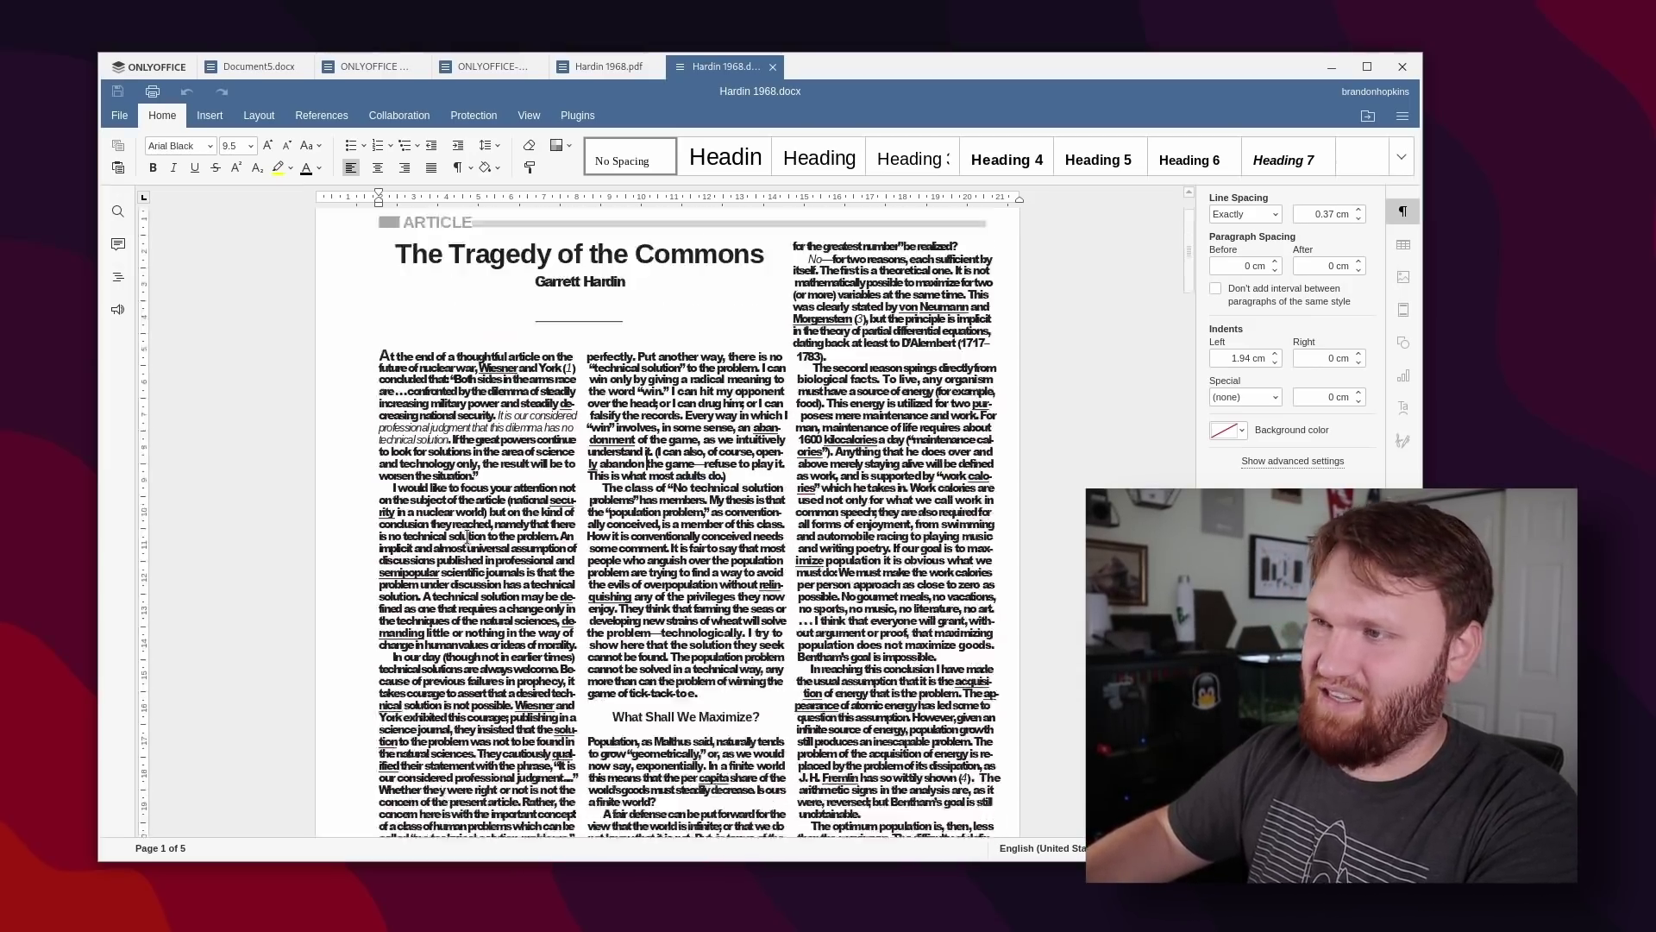
pyautogui.scroll(-6, 494, 528)
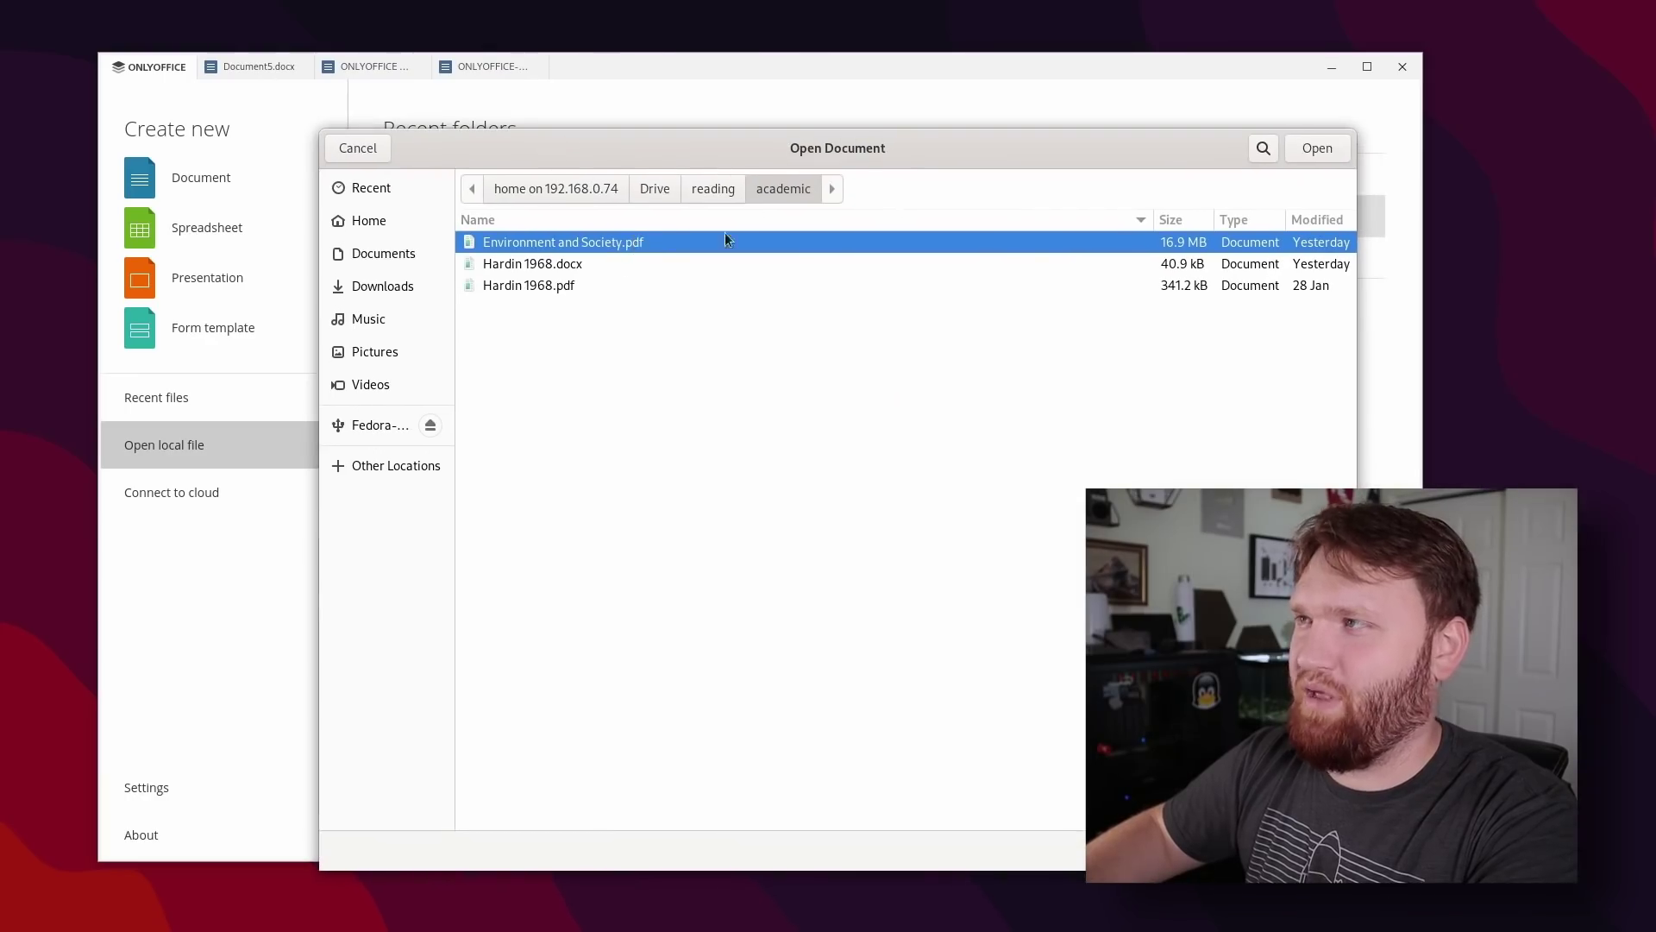
# Step: Open Environment and Society.pdf and scroll into it
pyautogui.click(1316, 149)
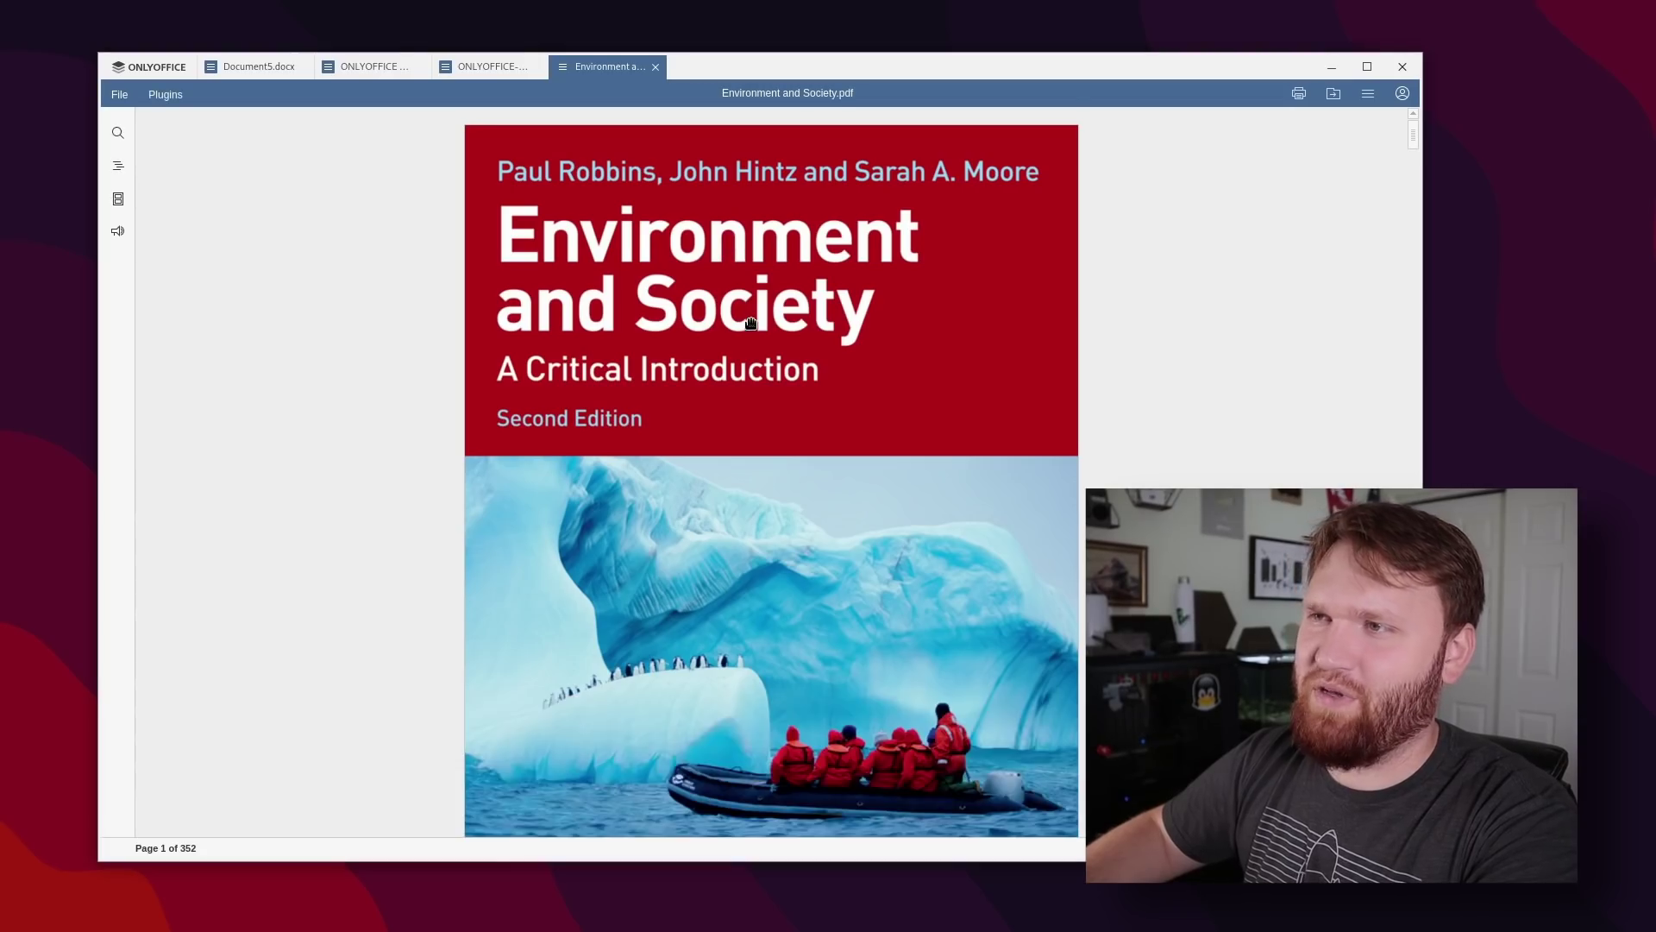
pyautogui.scroll(-1, 1206, 370)
pyautogui.scroll(-15, 1205, 370)
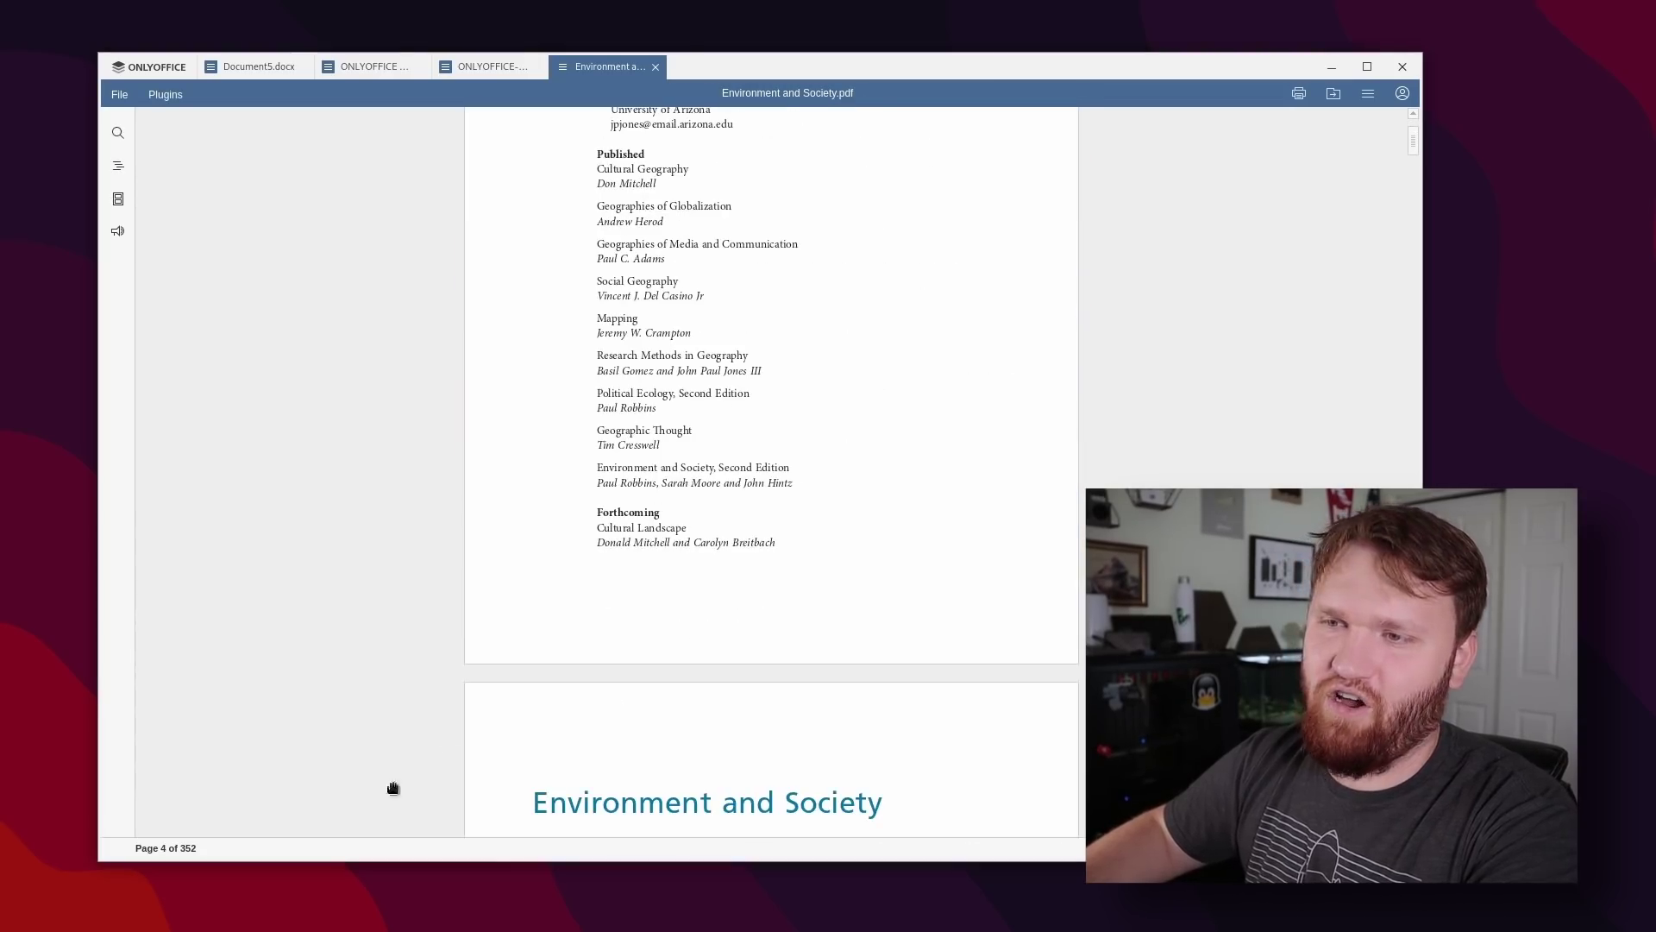
# Step: Jump via the outline to chapter 4 sections: Controlling Carbon?, Tragedy of the Commons, Are All Commoners Equal?
pyautogui.click(119, 170)
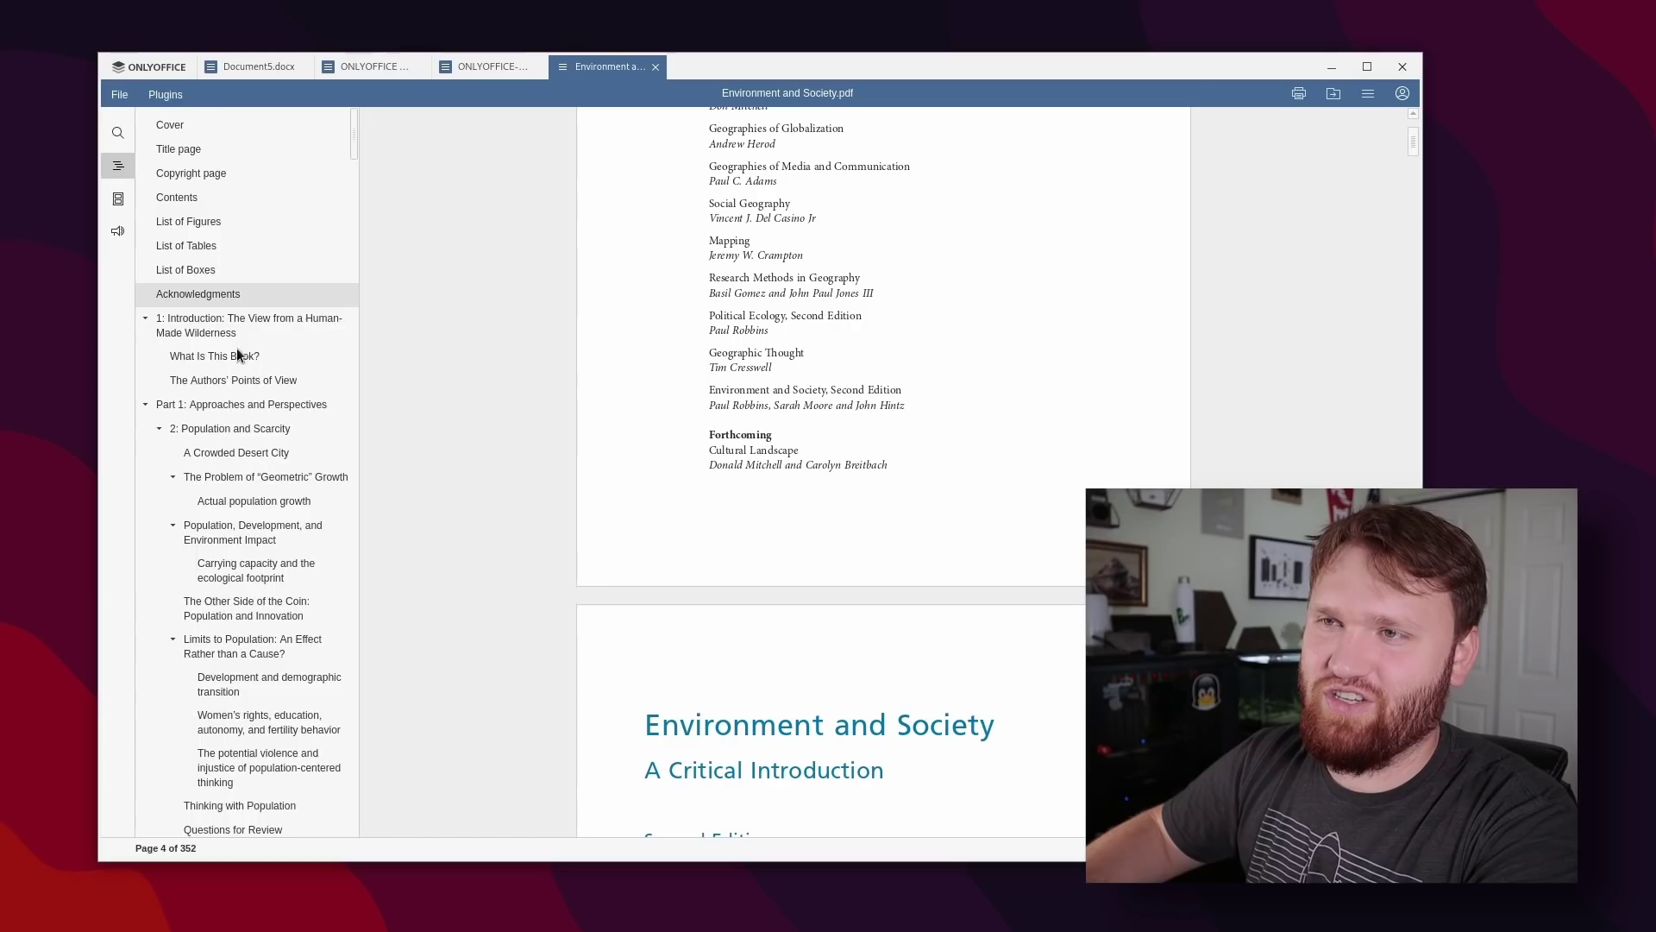
pyautogui.scroll(-6, 259, 380)
pyautogui.scroll(-1, 252, 401)
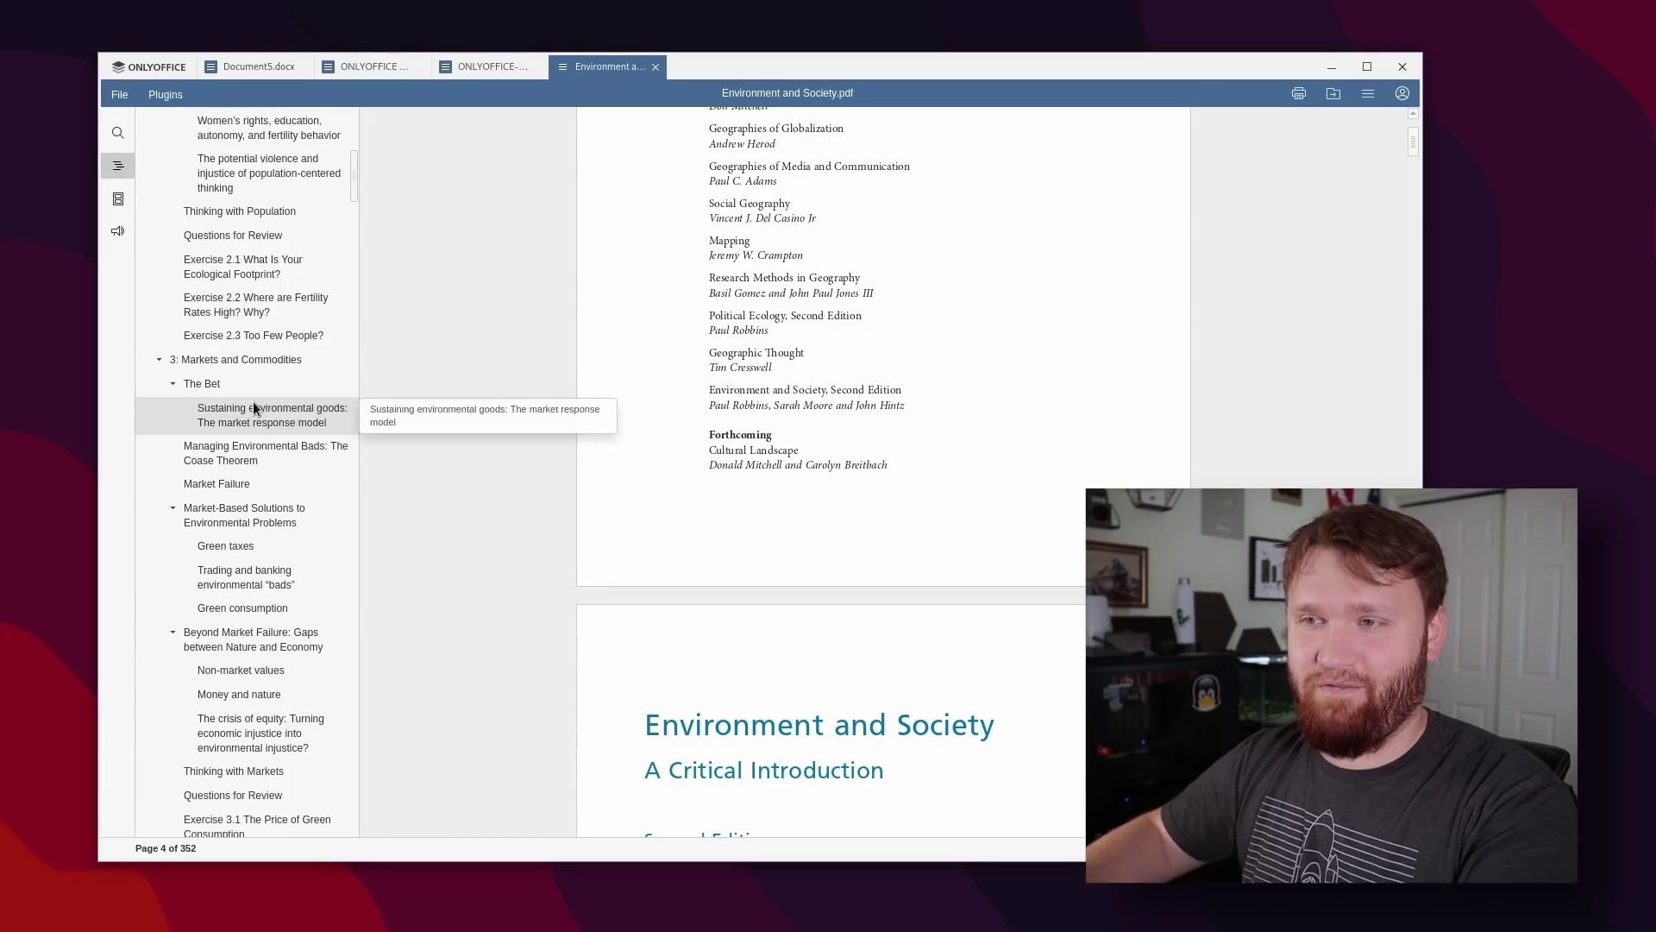
pyautogui.scroll(-10, 257, 454)
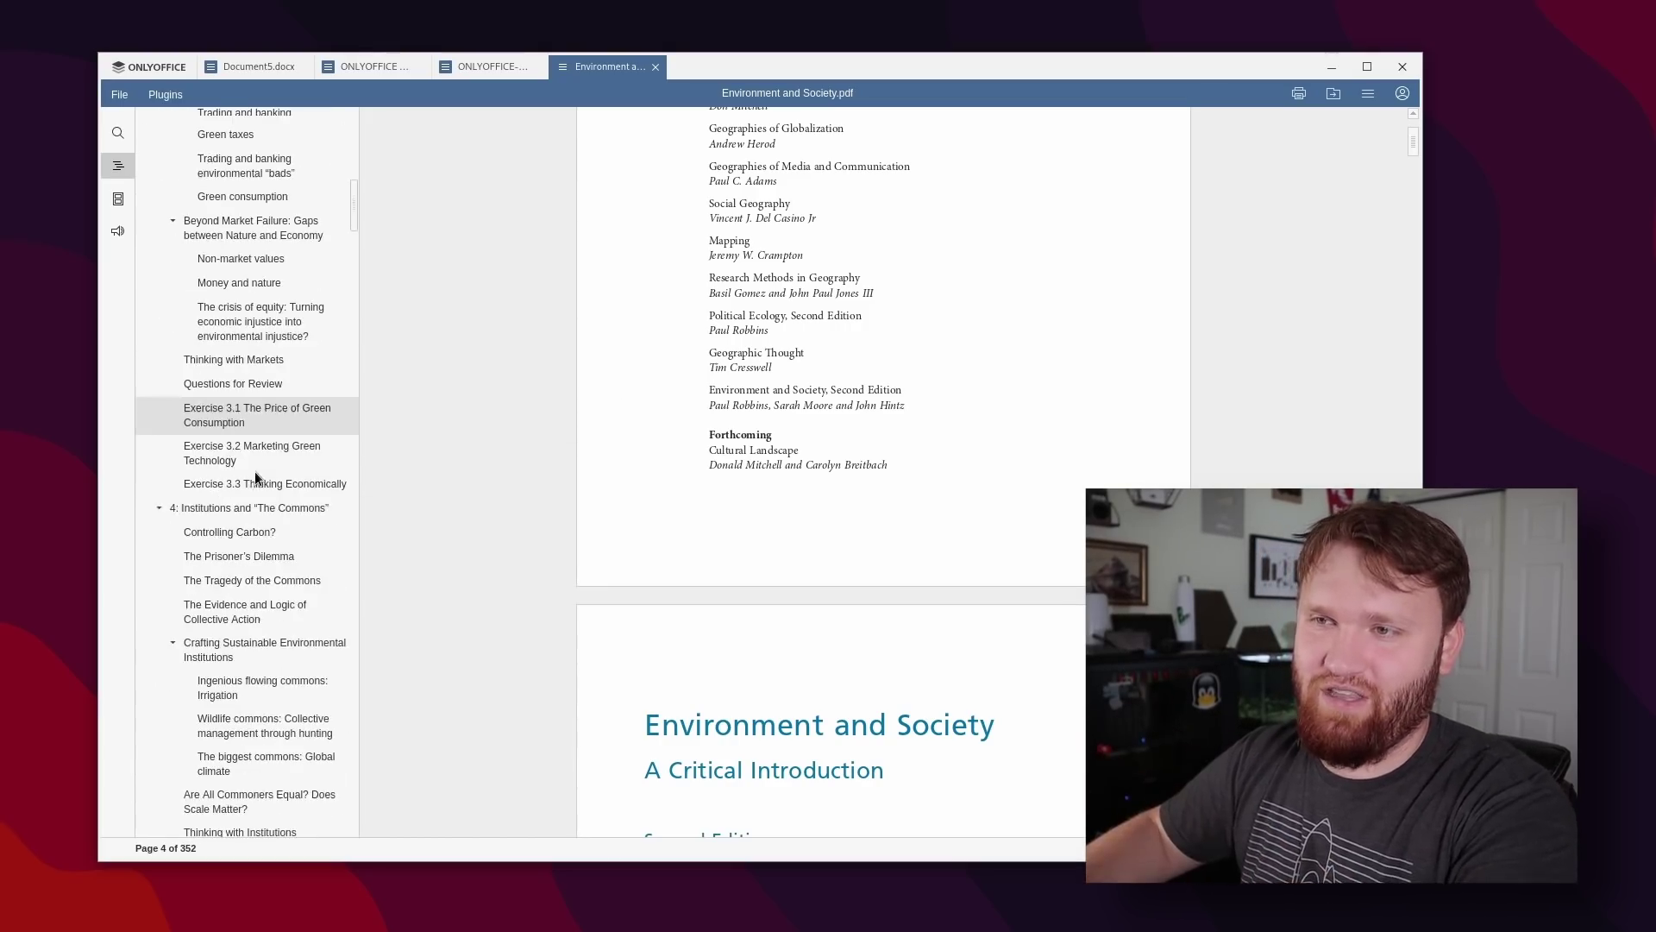
pyautogui.click(226, 489)
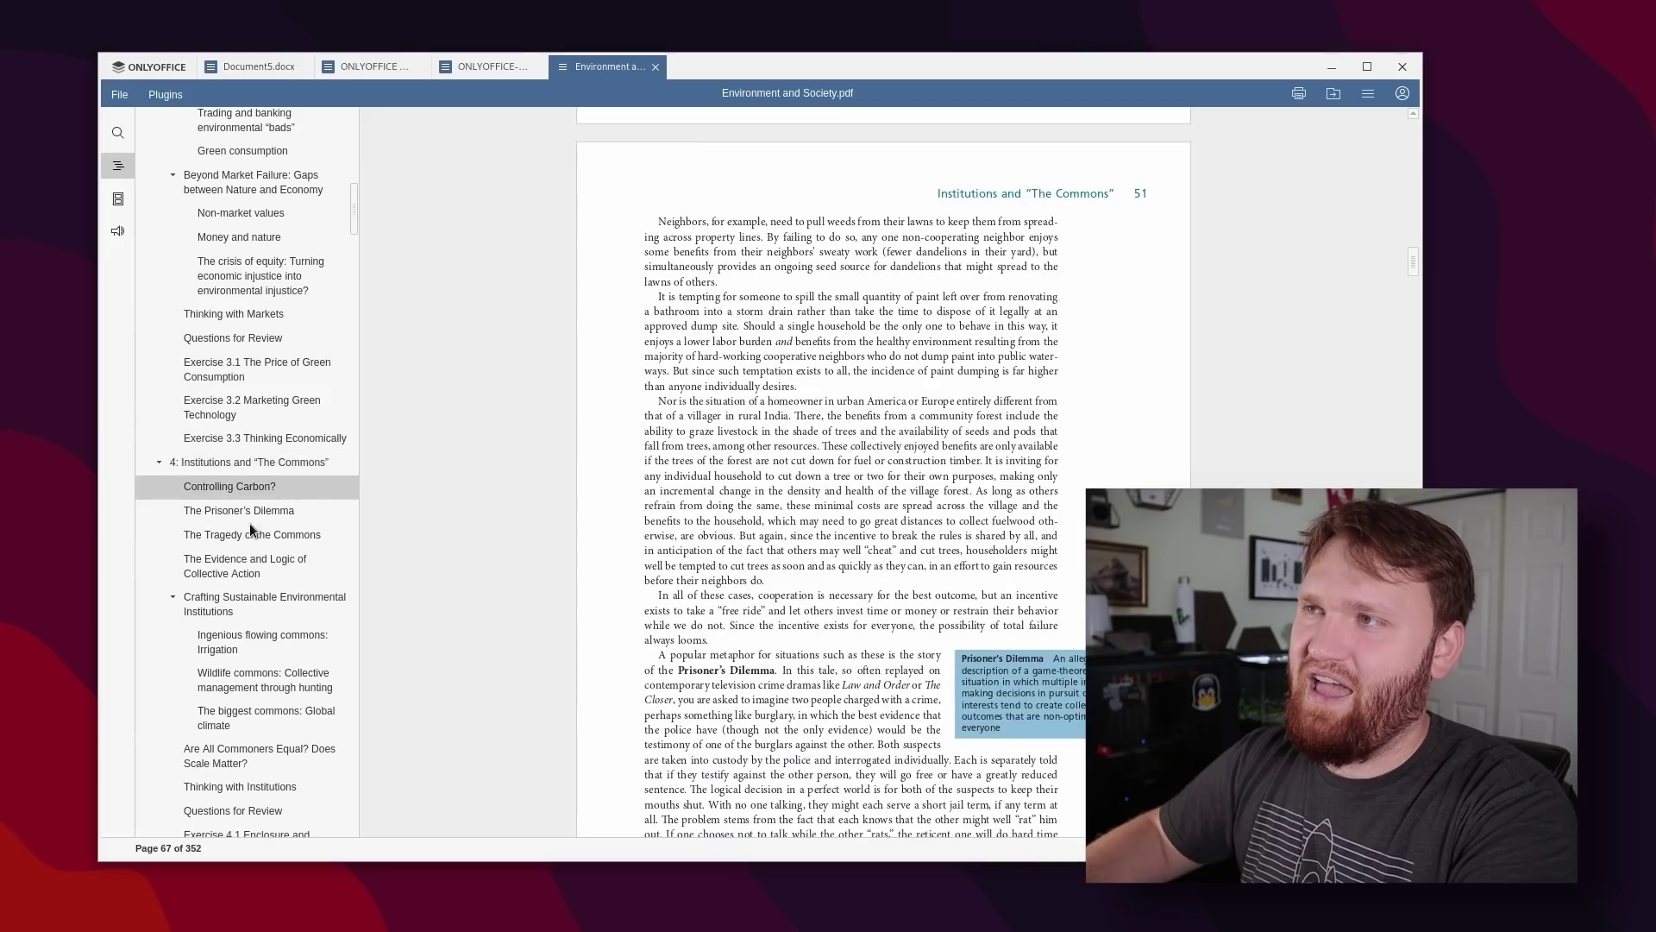
pyautogui.click(257, 532)
pyautogui.scroll(-4, 243, 565)
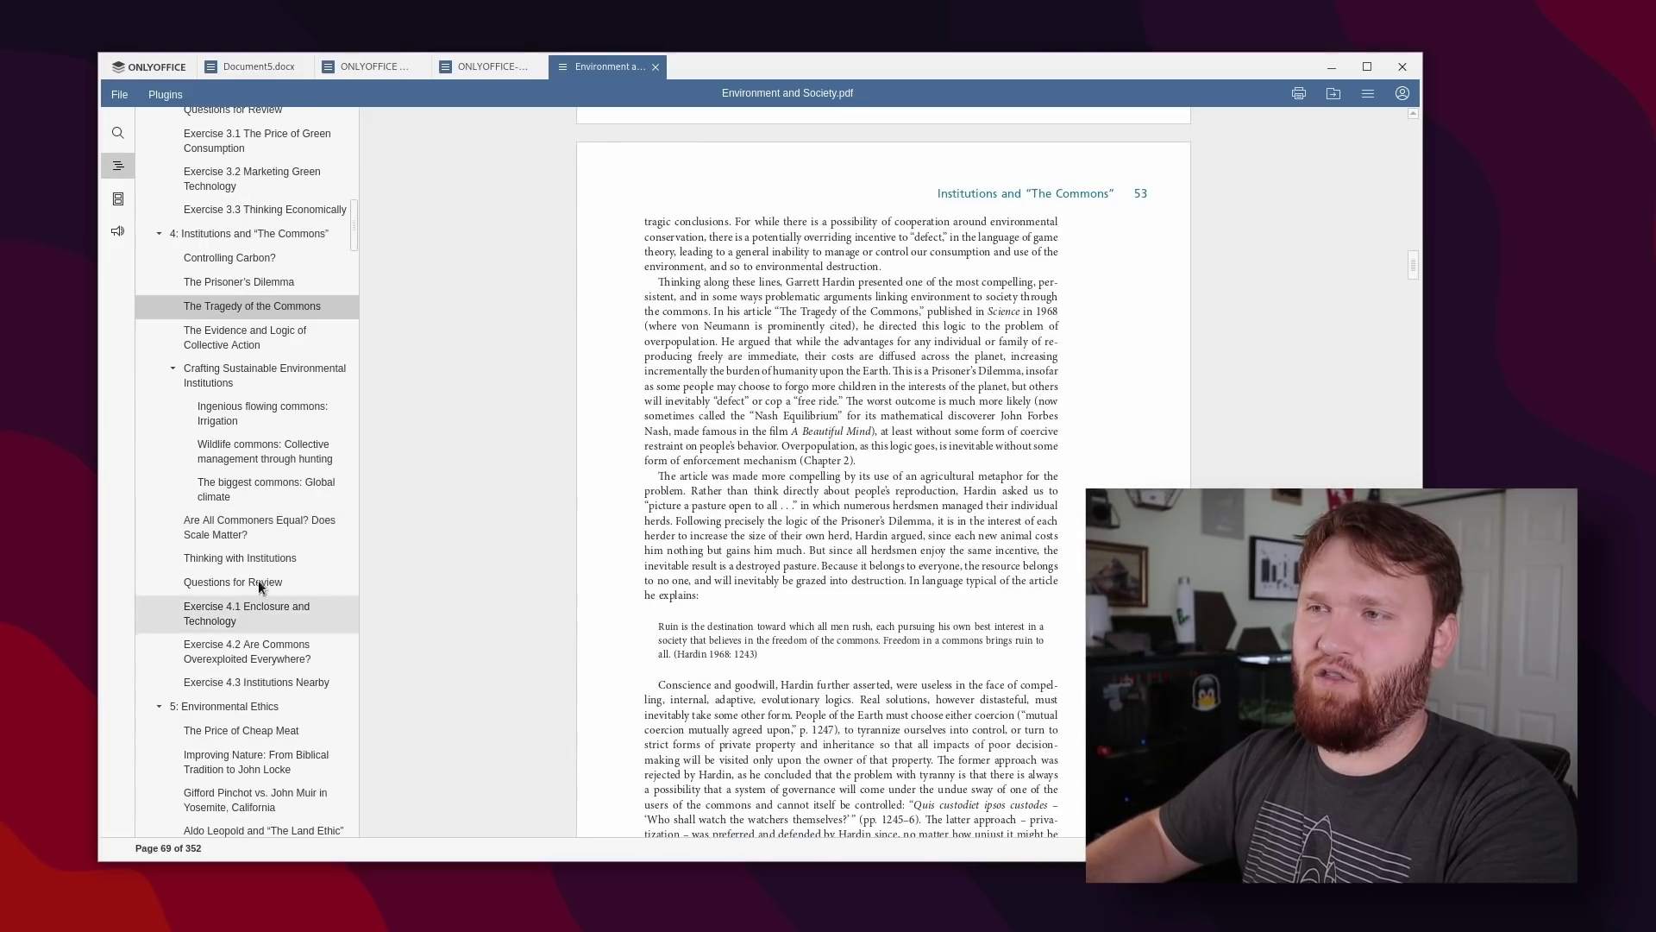
pyautogui.click(257, 580)
pyautogui.click(250, 527)
pyautogui.click(656, 67)
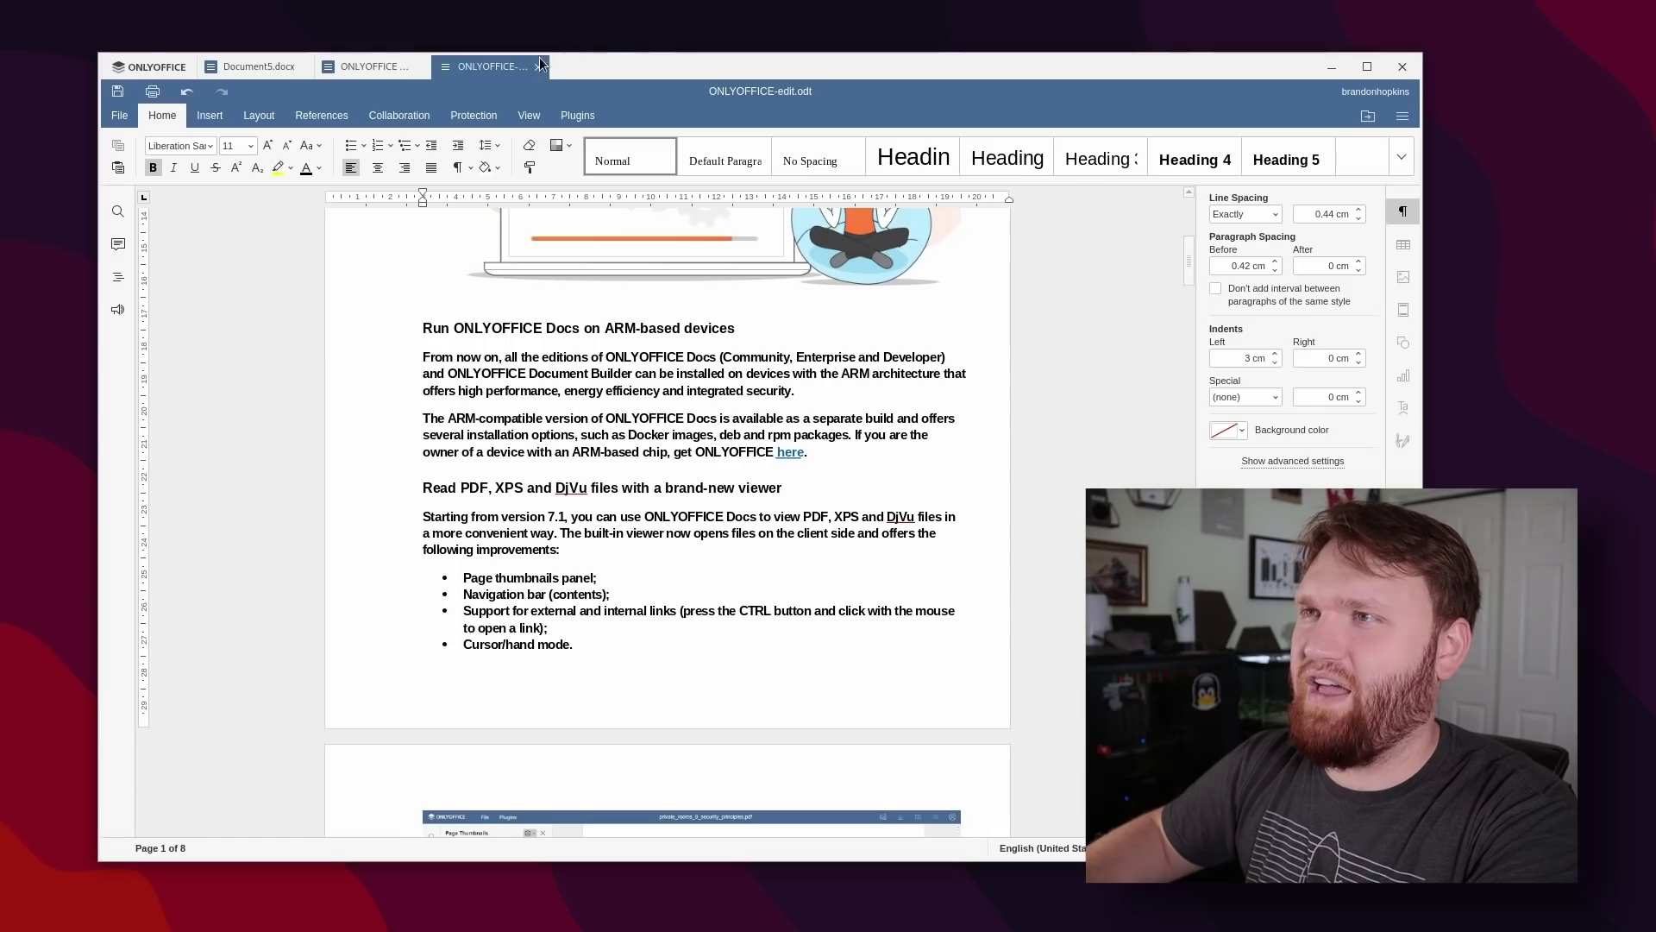
pyautogui.scroll(5, 477, 423)
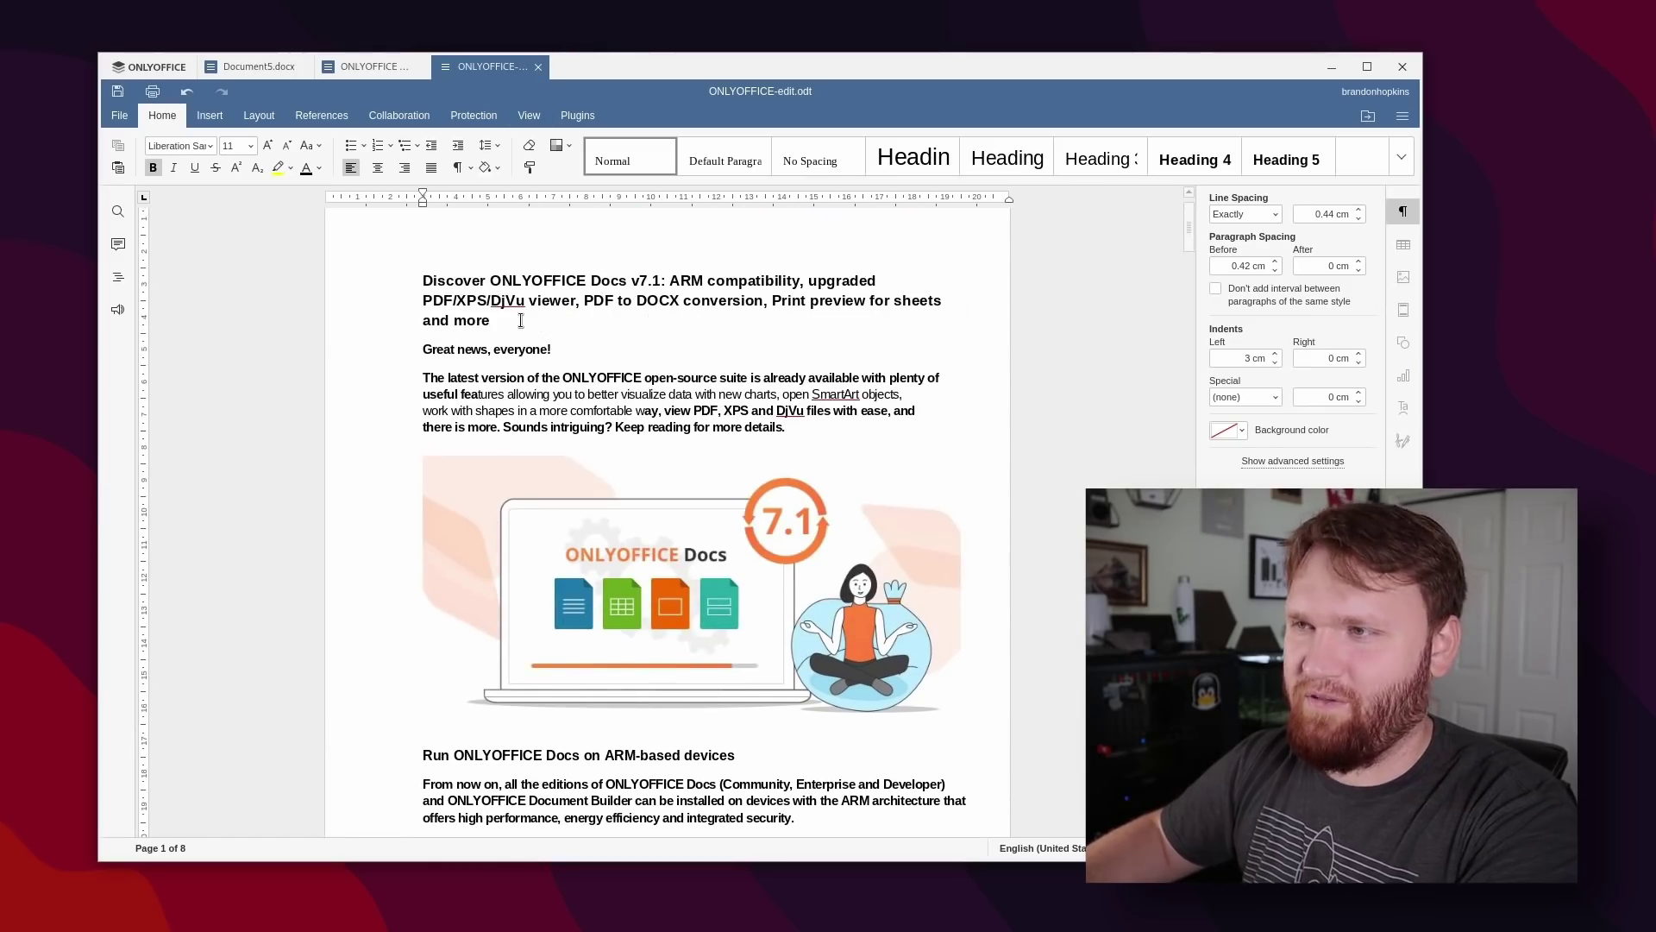
pyautogui.hotkey('ctrl', 'a')
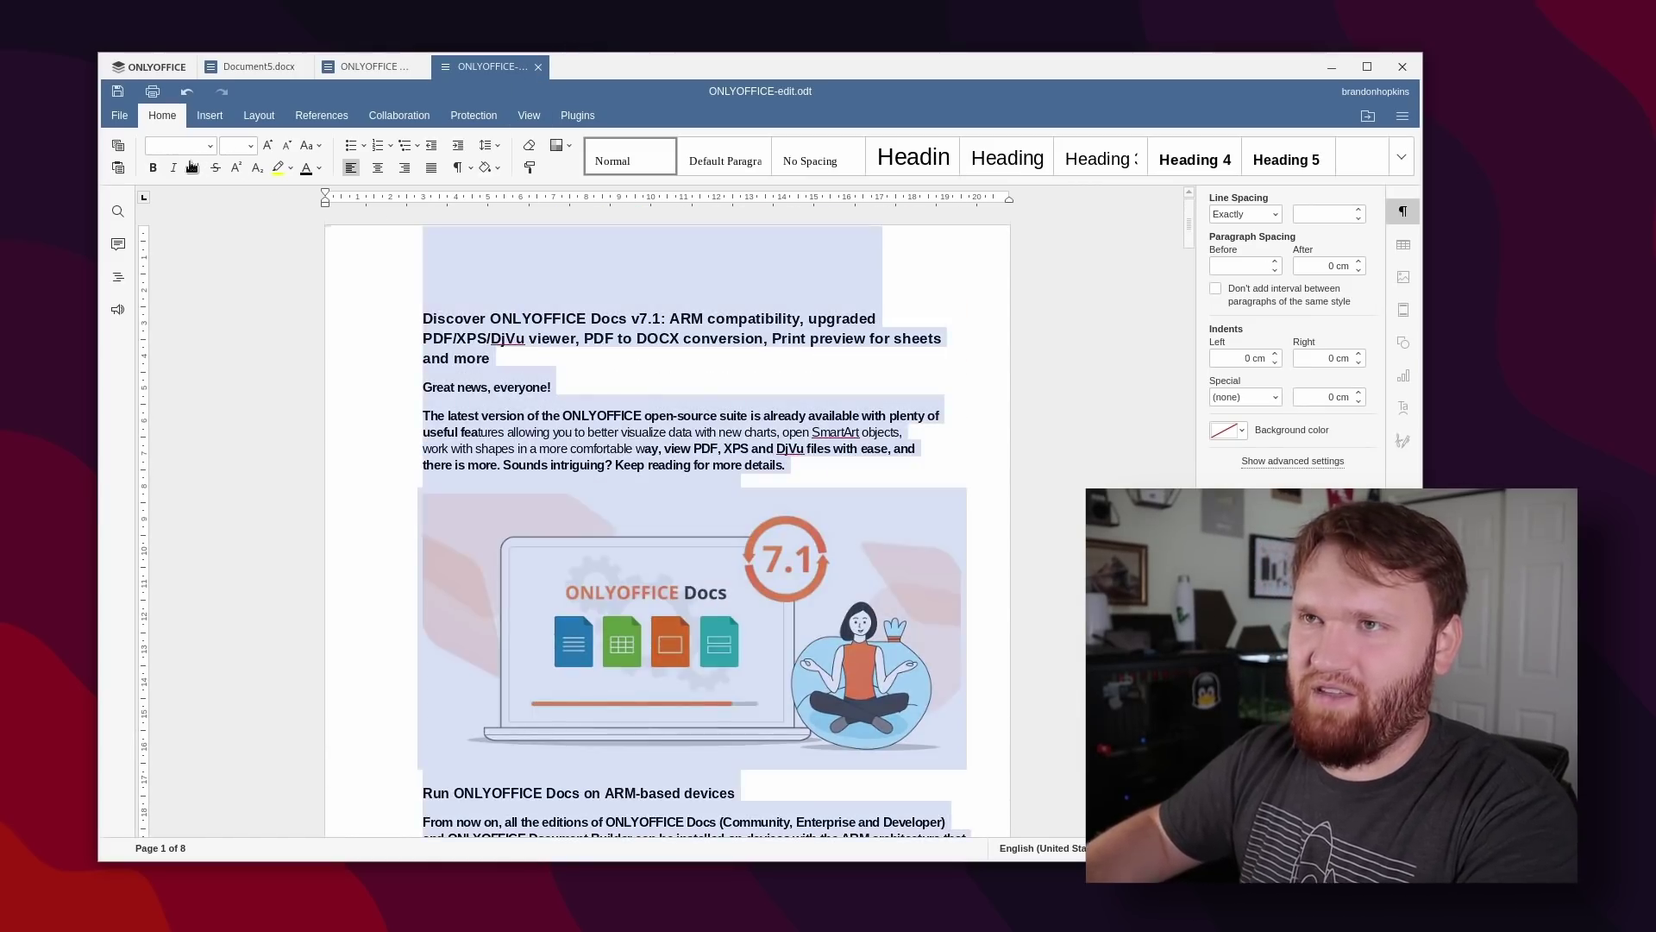
pyautogui.scroll(-20, 725, 424)
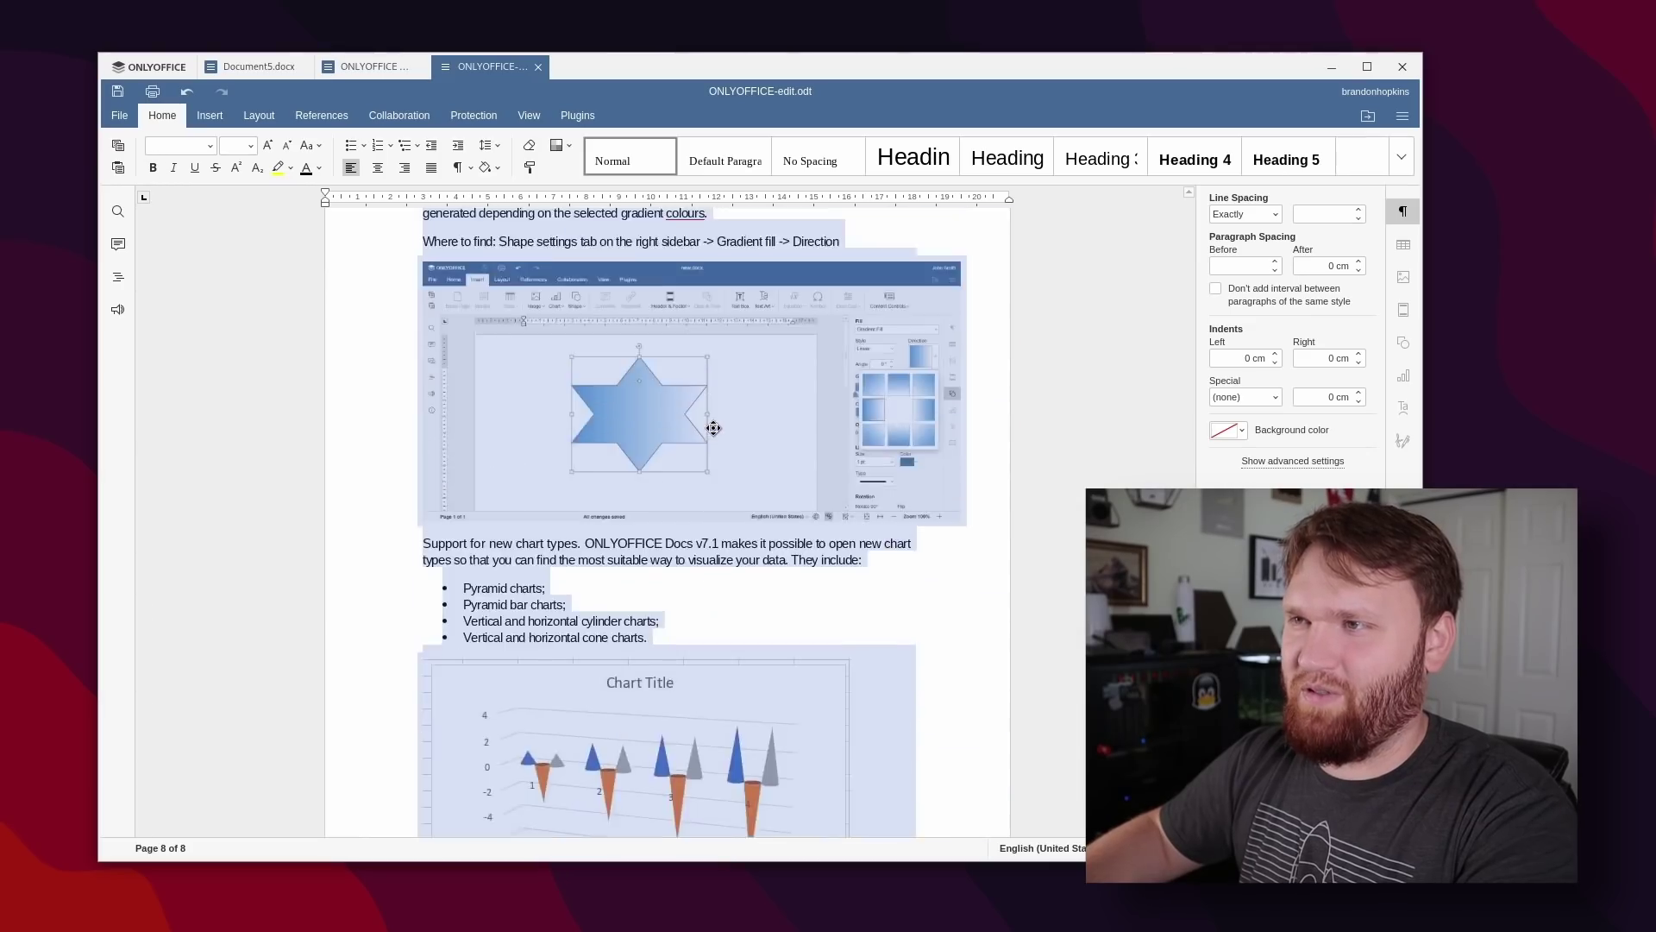
pyautogui.scroll(20, 726, 424)
pyautogui.click(566, 336)
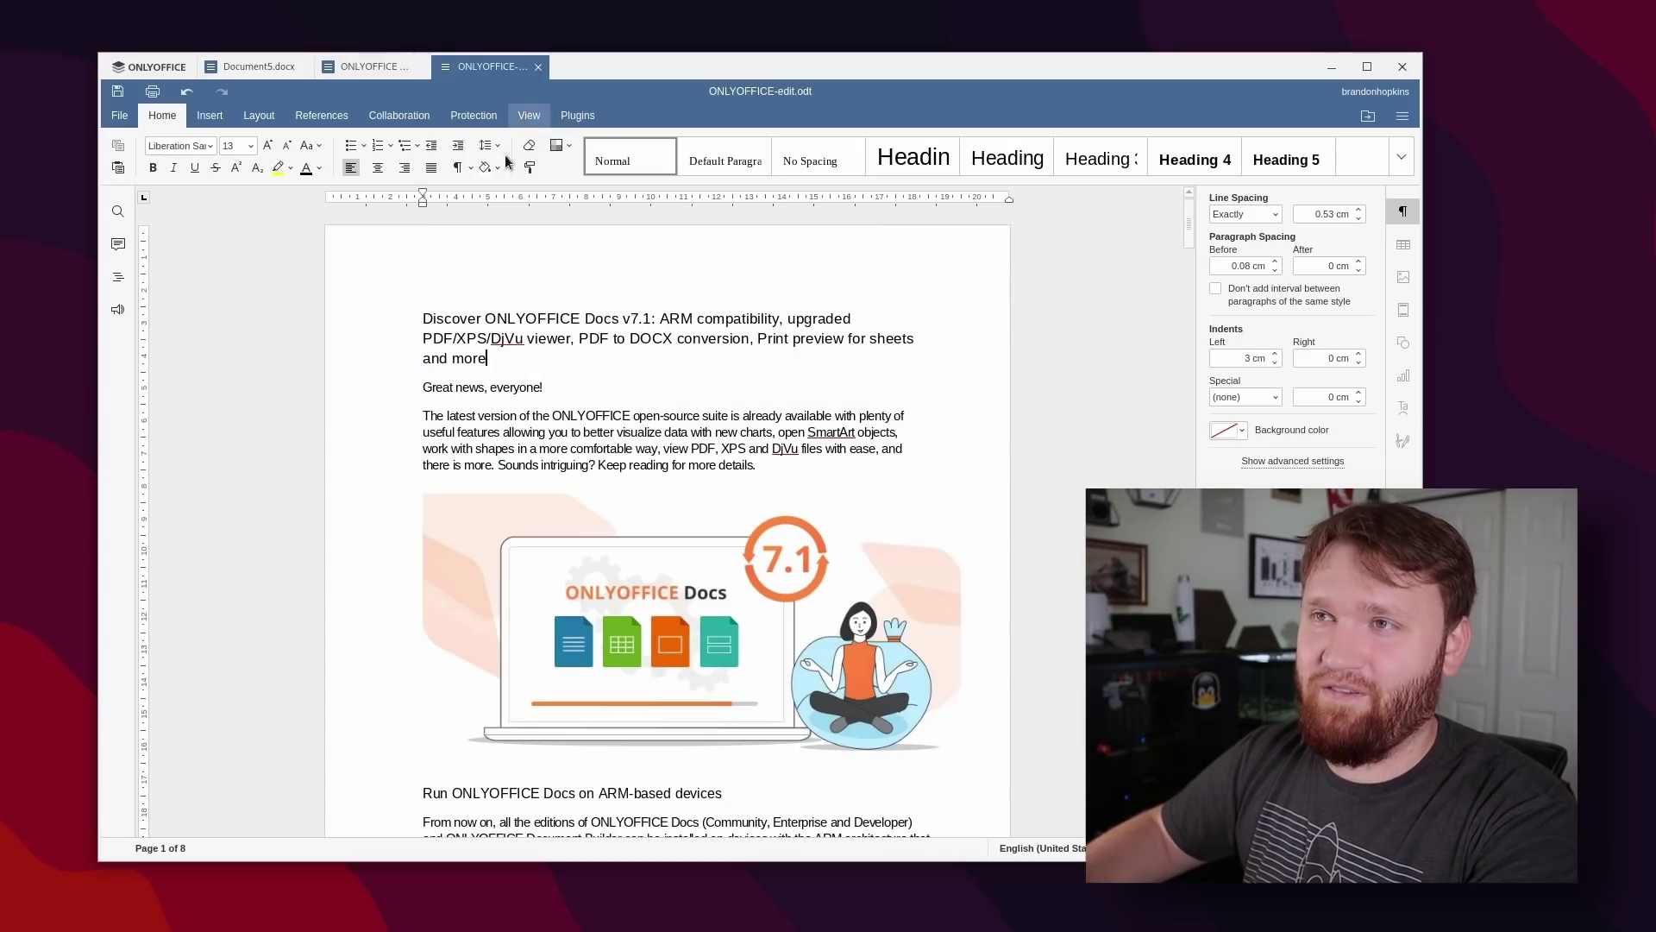
# Step: Hide the status bar, keeping the toolbar always shown
pyautogui.click(529, 115)
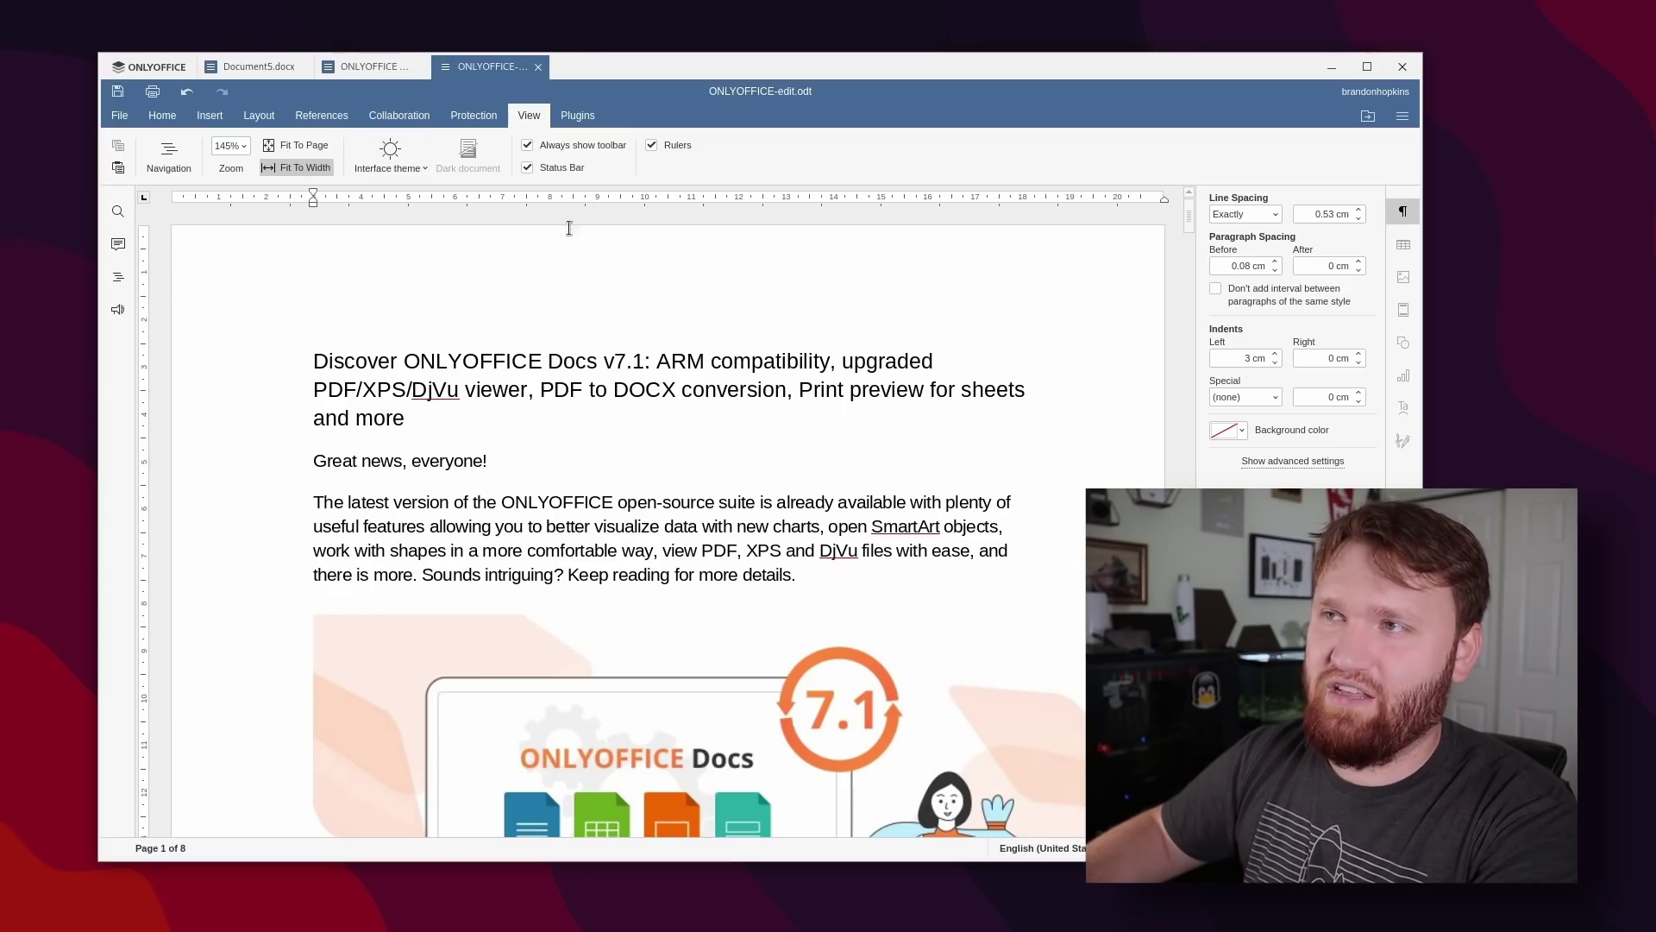
pyautogui.click(527, 168)
pyautogui.click(528, 145)
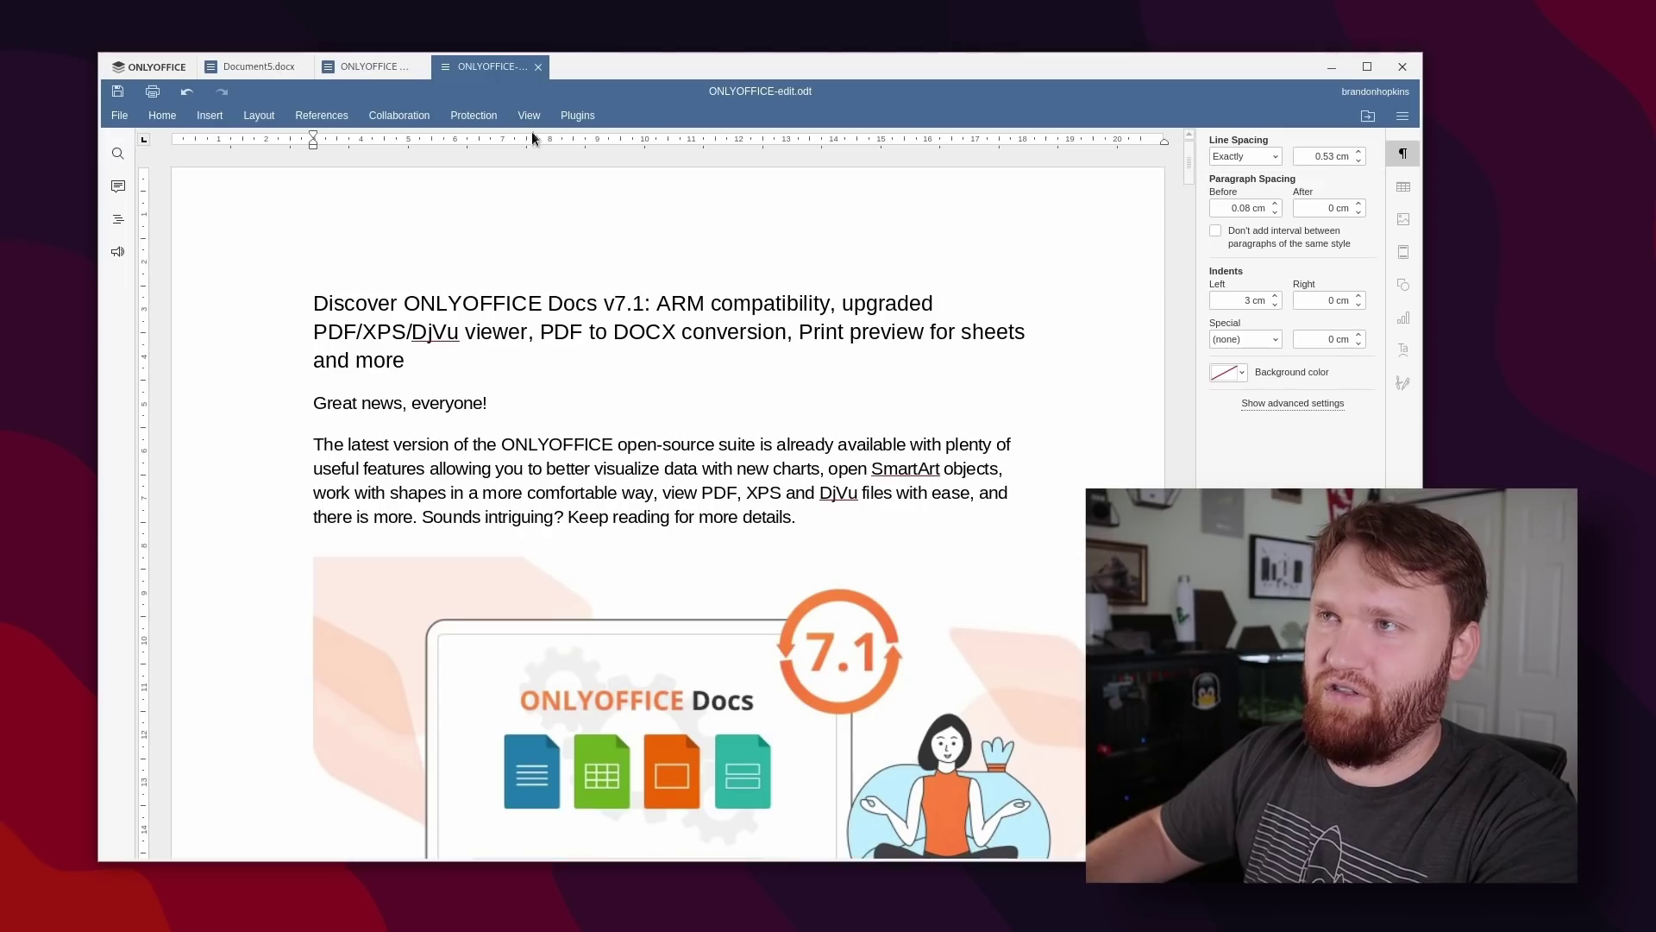
pyautogui.click(530, 116)
pyautogui.click(598, 145)
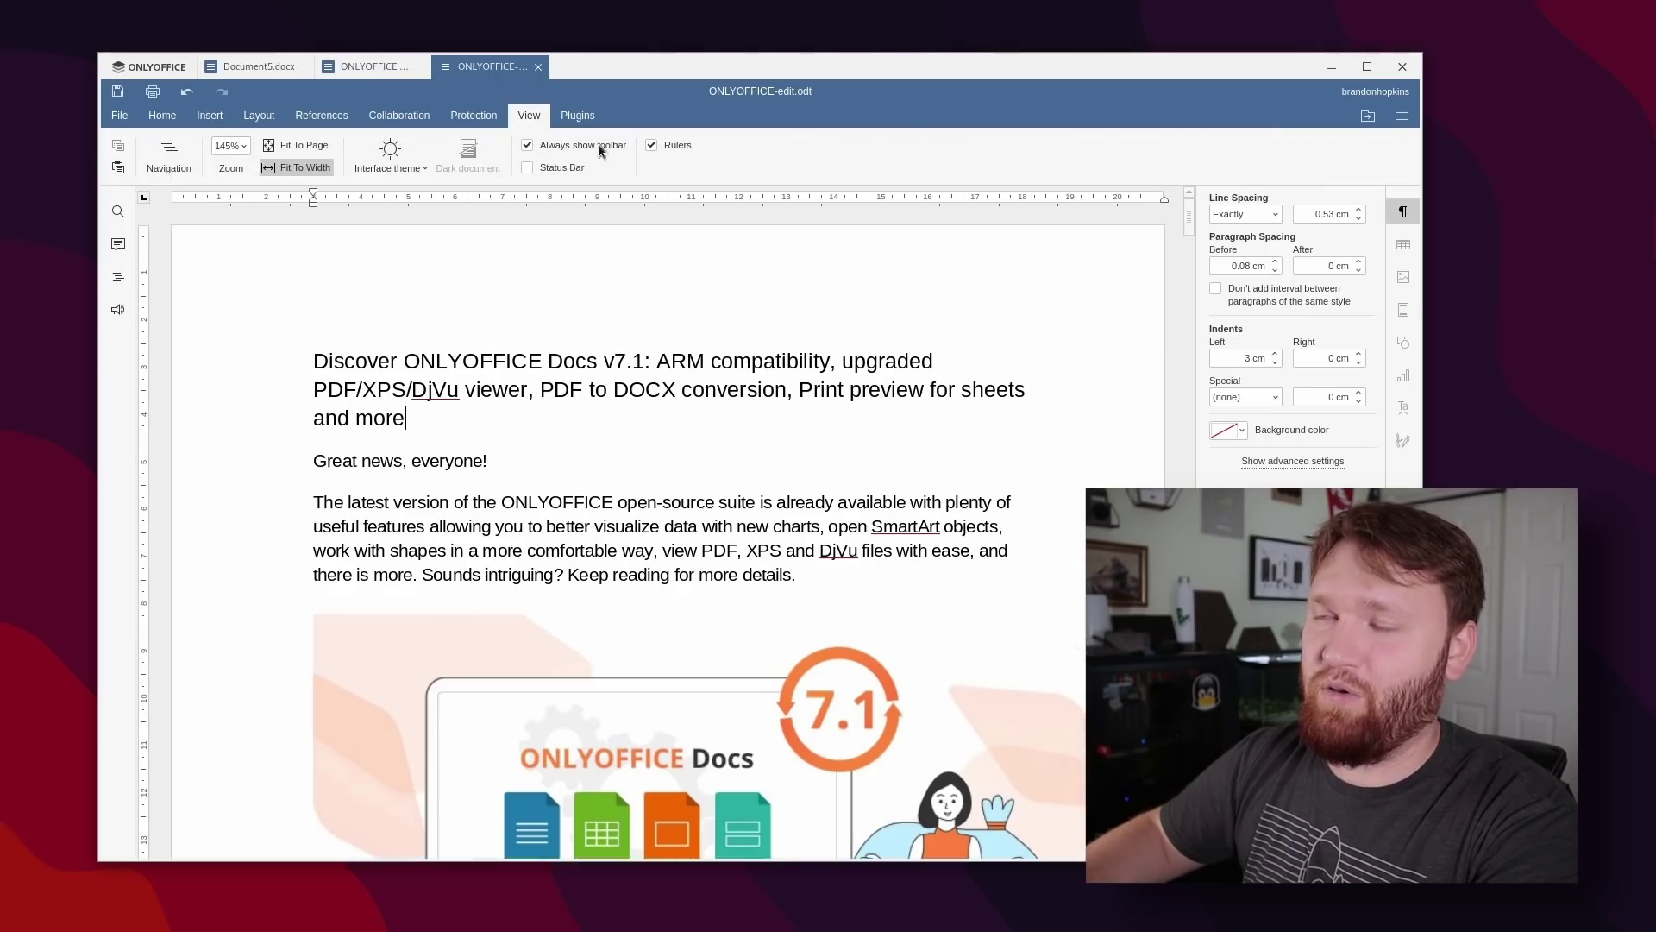
# Step: Turn the rulers off and back on, then bring up the interface theme list
pyautogui.click(678, 147)
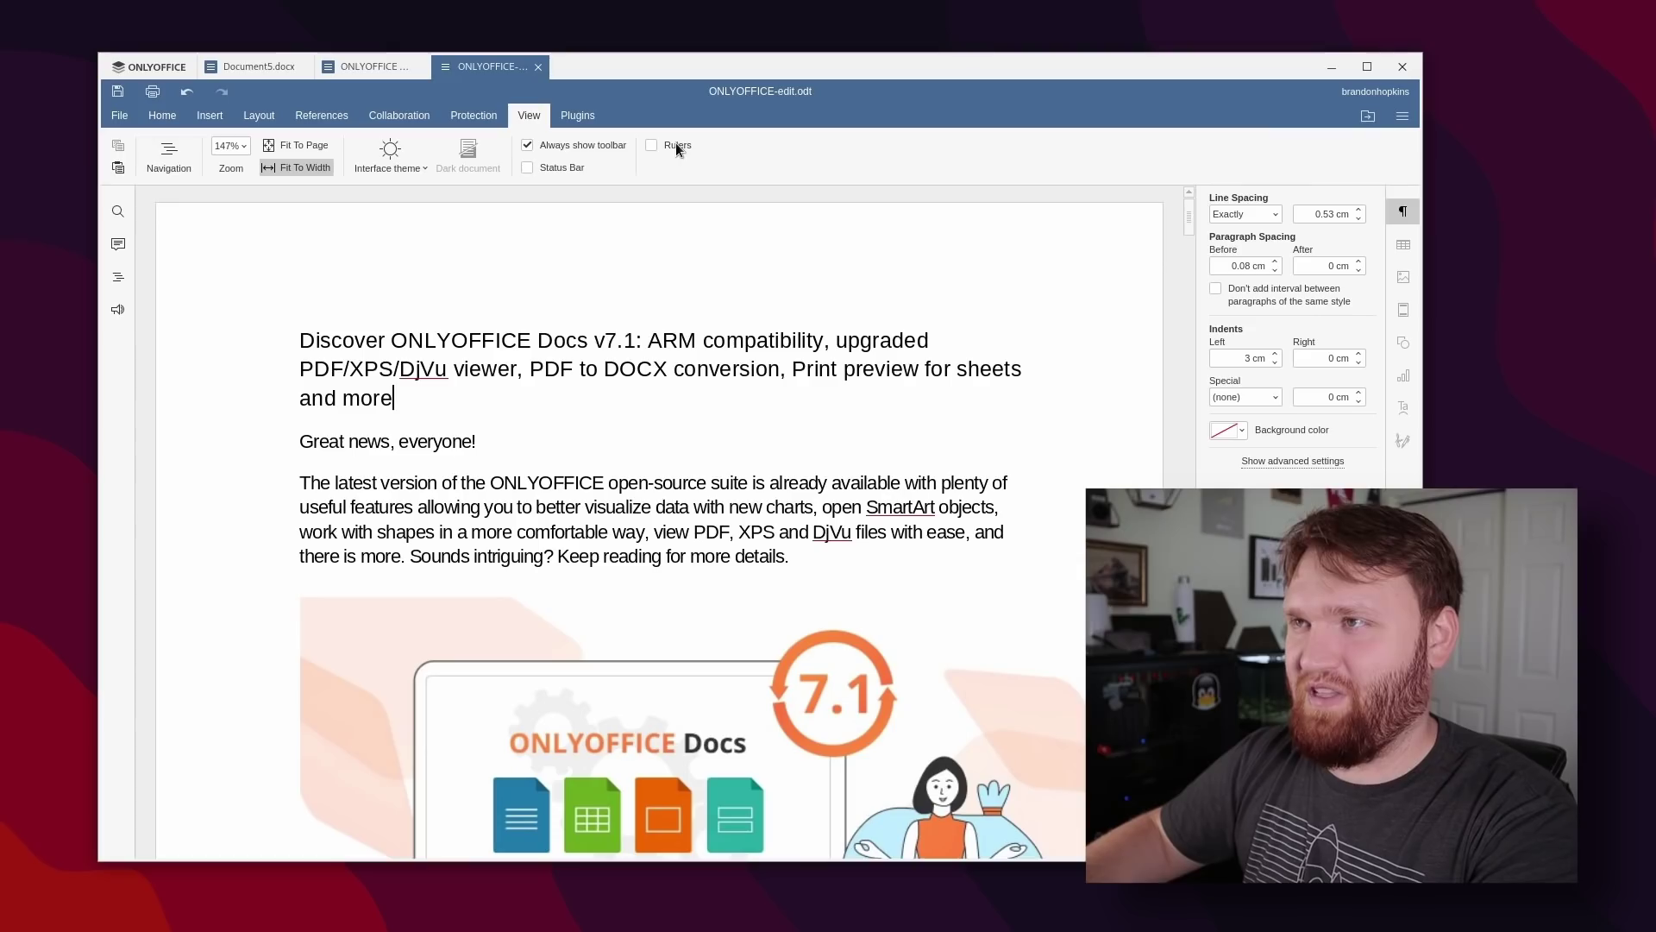
pyautogui.click(678, 147)
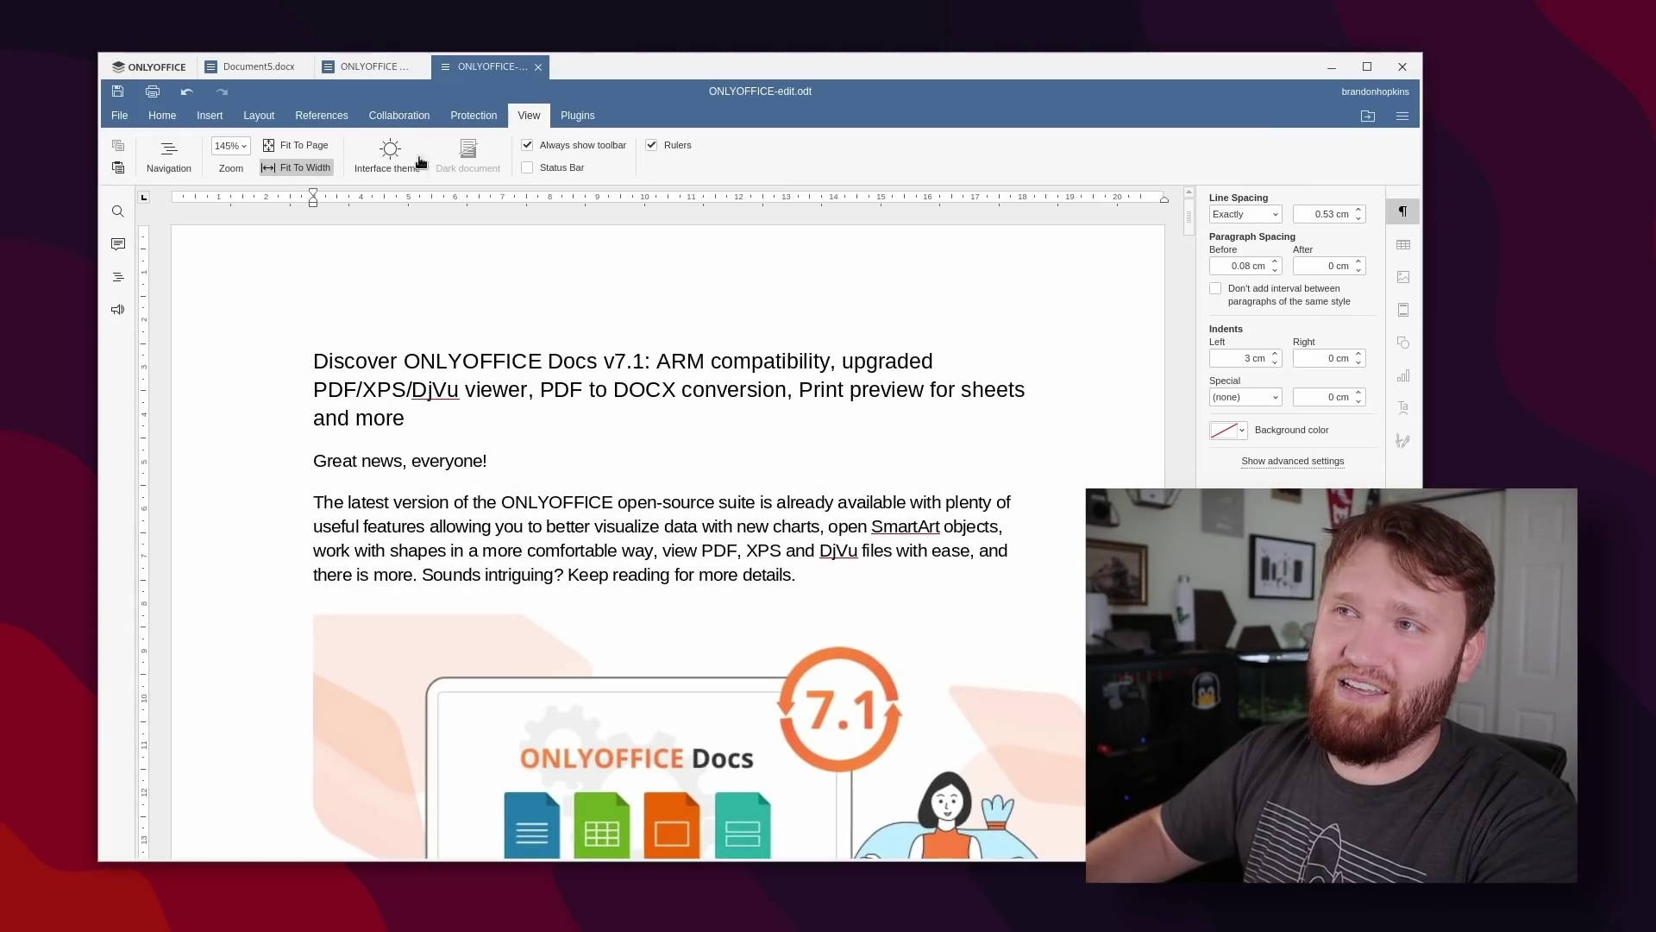
pyautogui.click(411, 168)
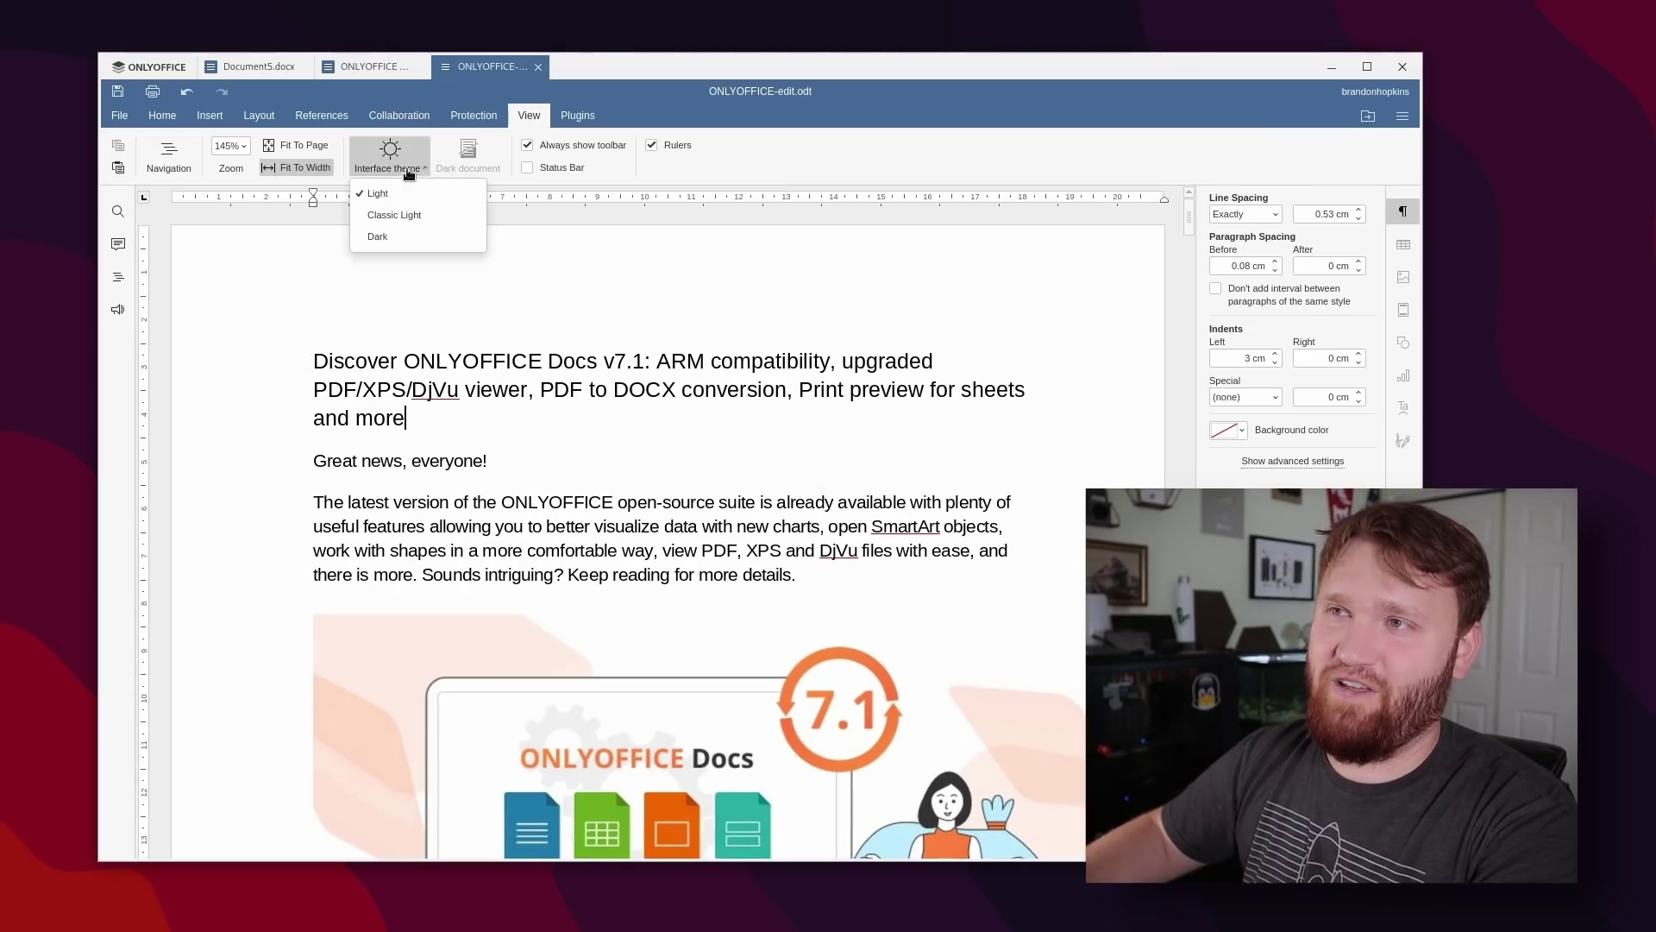
# Step: Switch the interface to Dark, briefly back to light, then Dark again
pyautogui.click(378, 237)
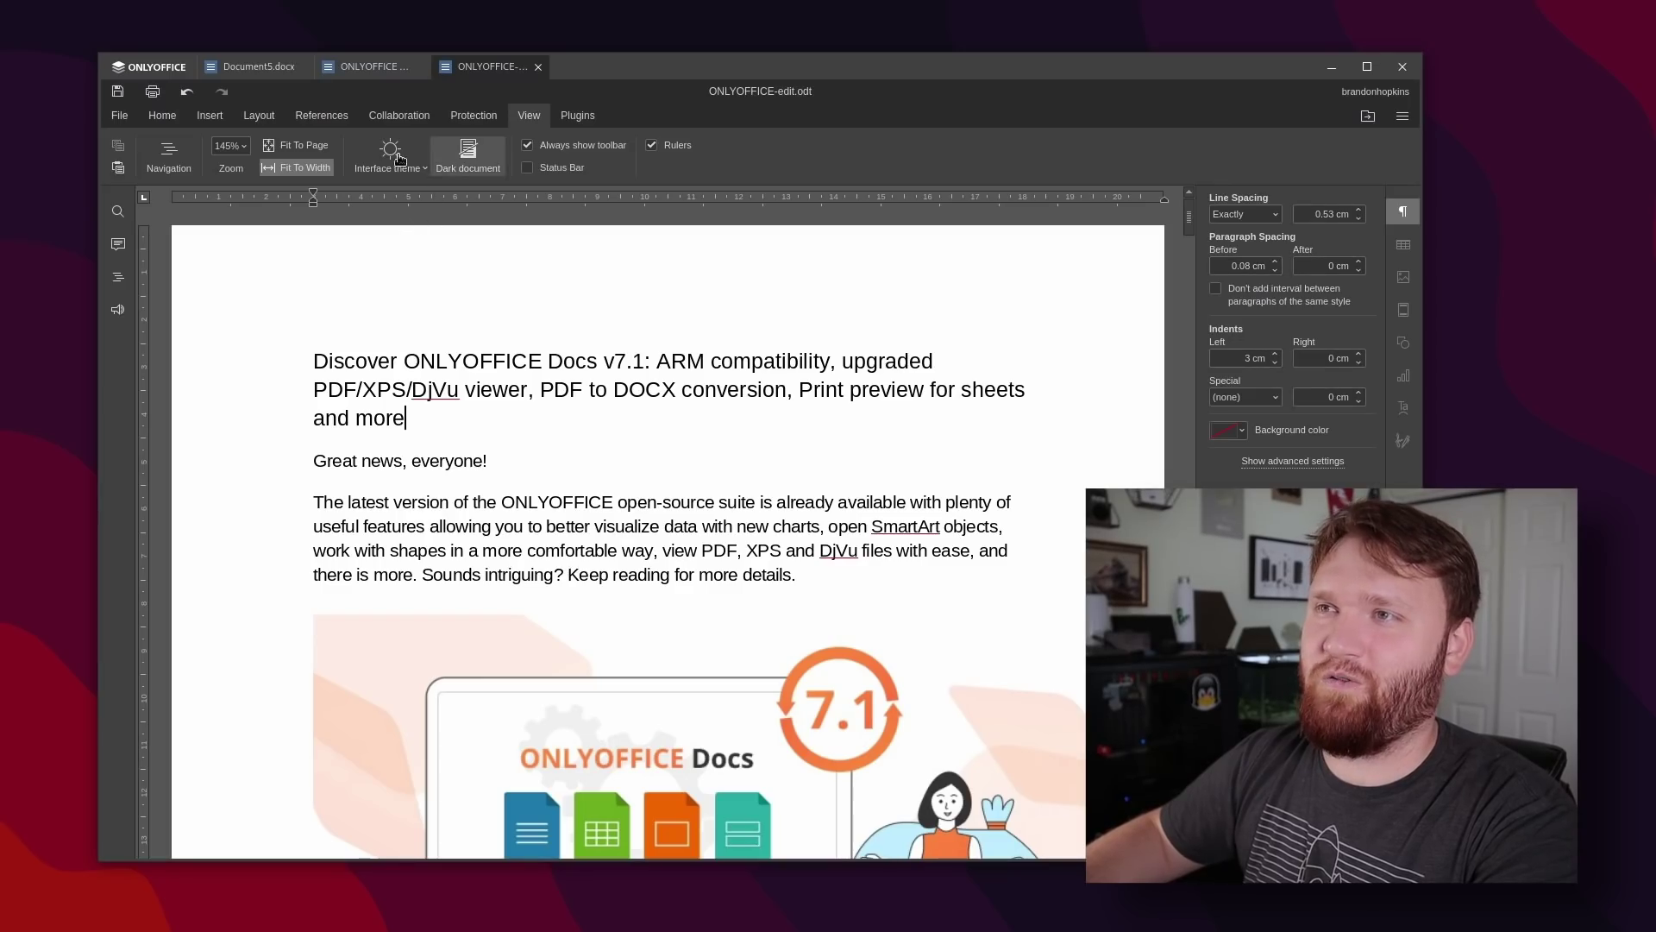
pyautogui.click(392, 160)
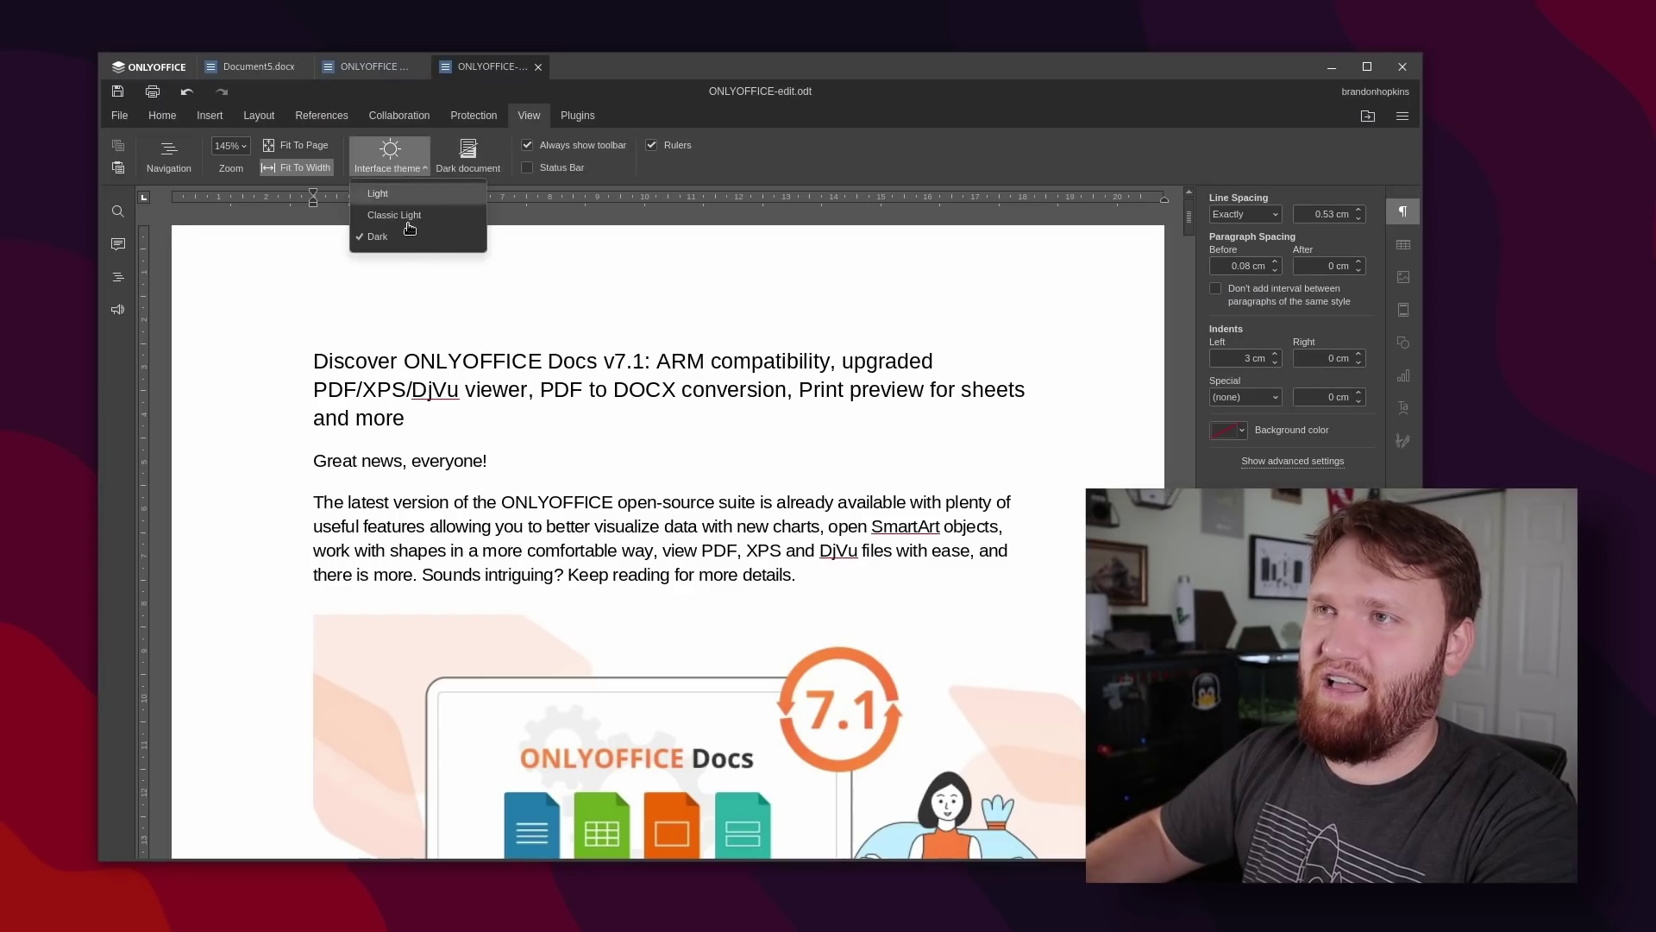
pyautogui.click(394, 214)
pyautogui.click(409, 163)
pyautogui.click(416, 160)
pyautogui.click(415, 160)
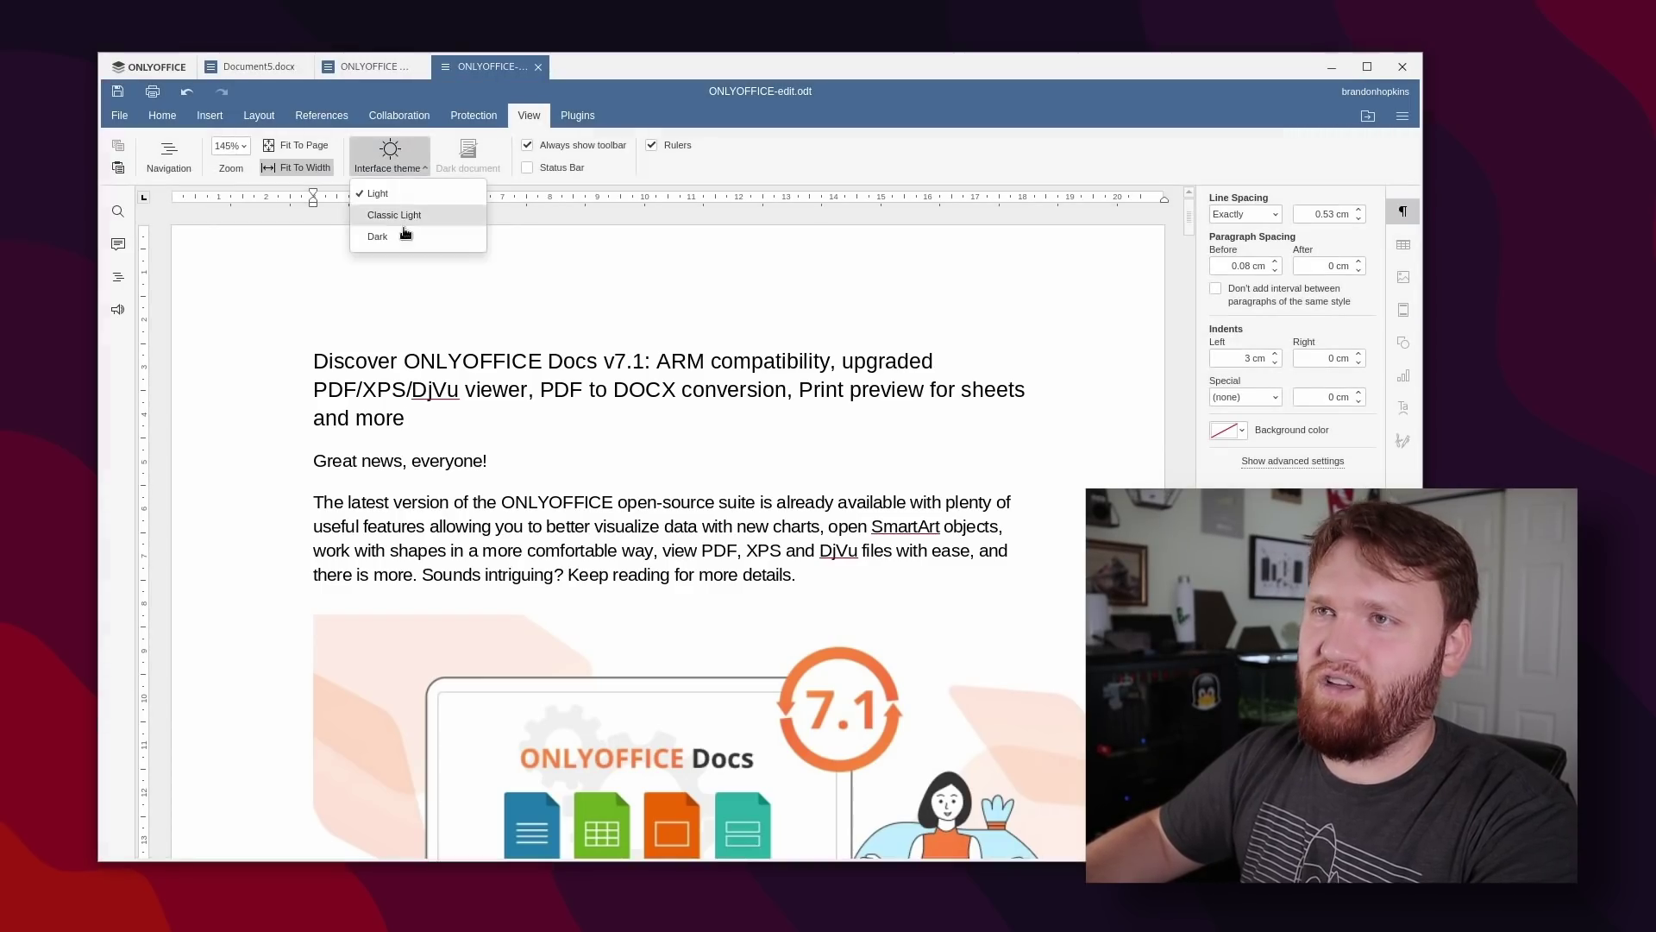
pyautogui.click(402, 235)
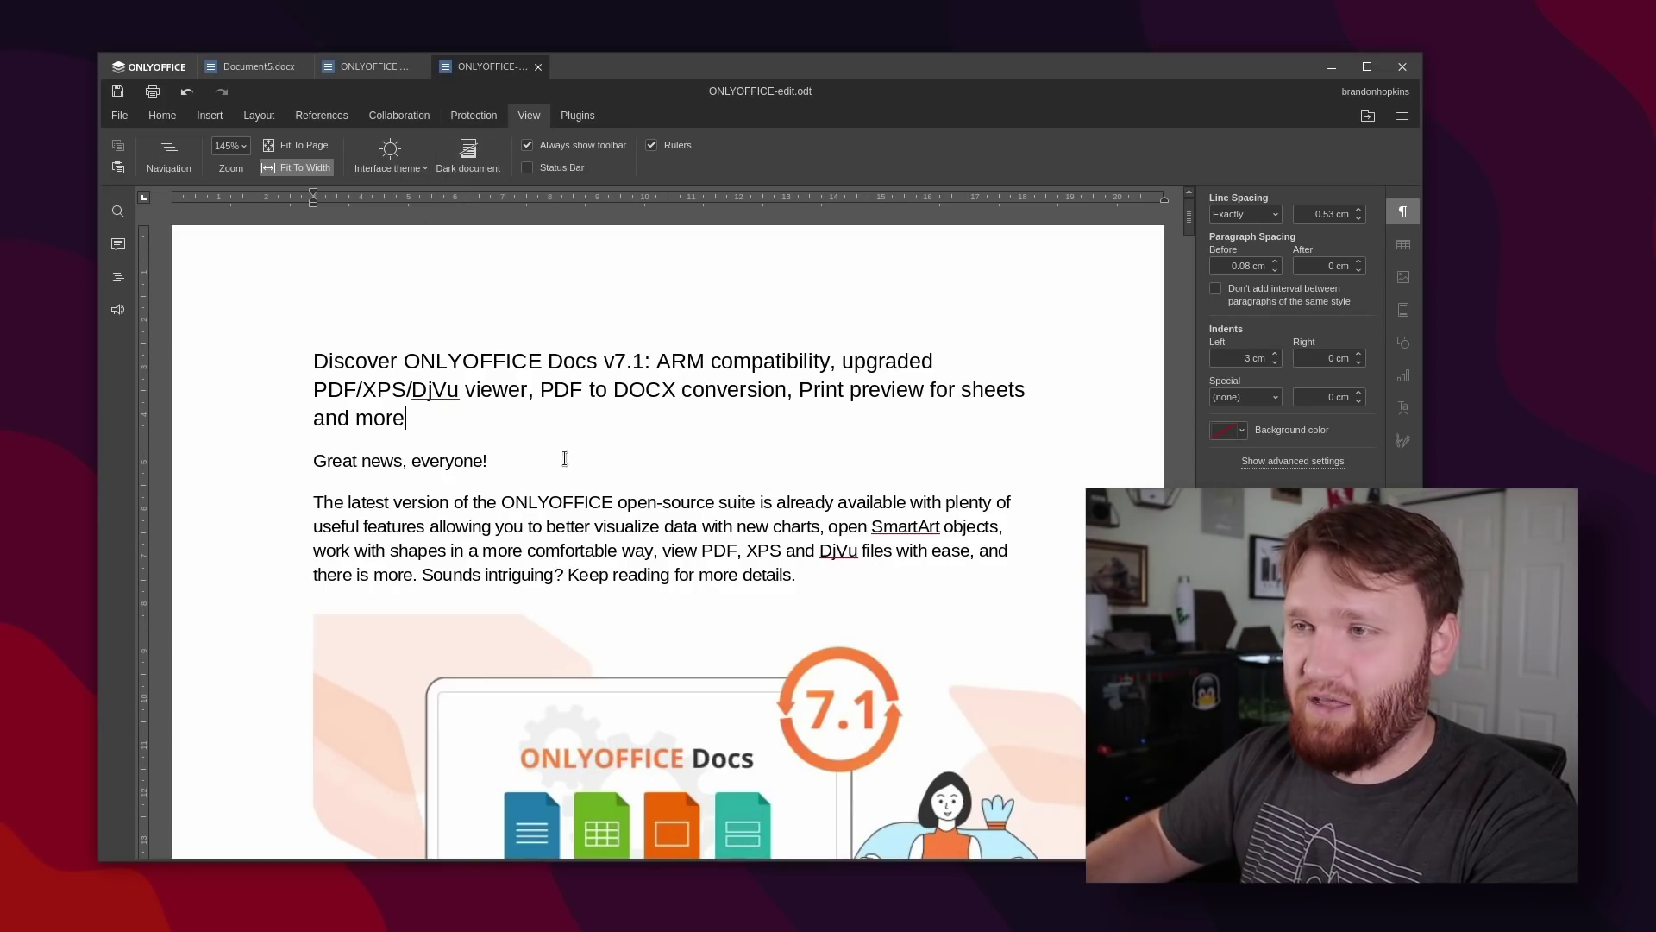
# Step: Turn Dark document on and off, then choose the Light interface theme
pyautogui.click(465, 160)
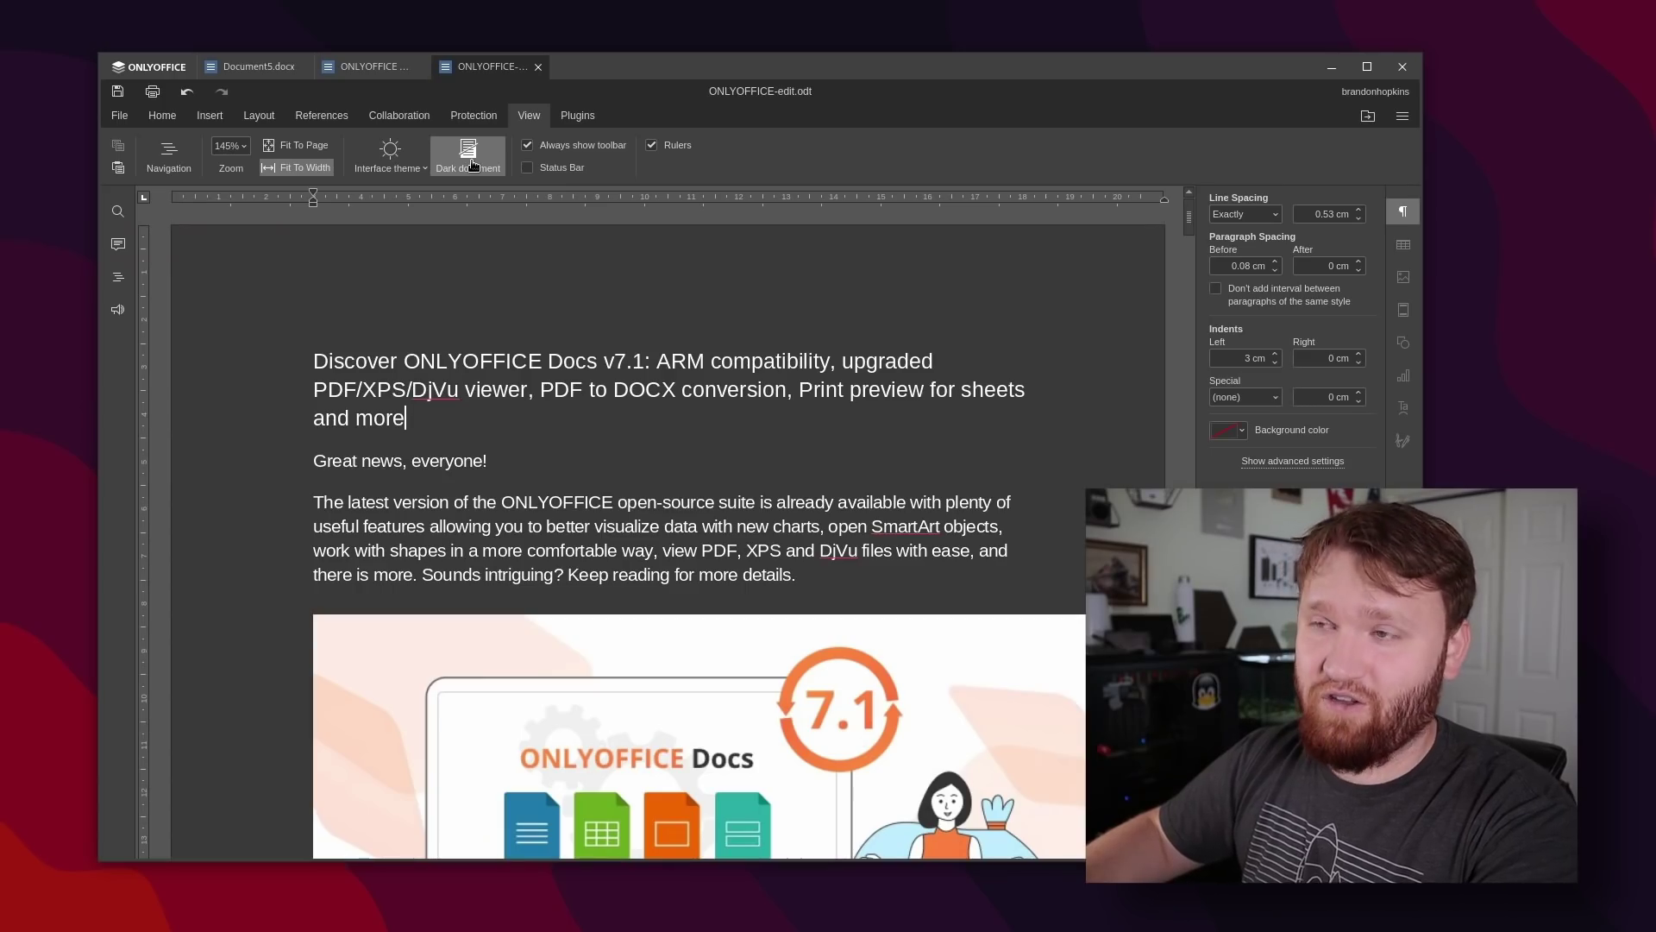
pyautogui.click(624, 448)
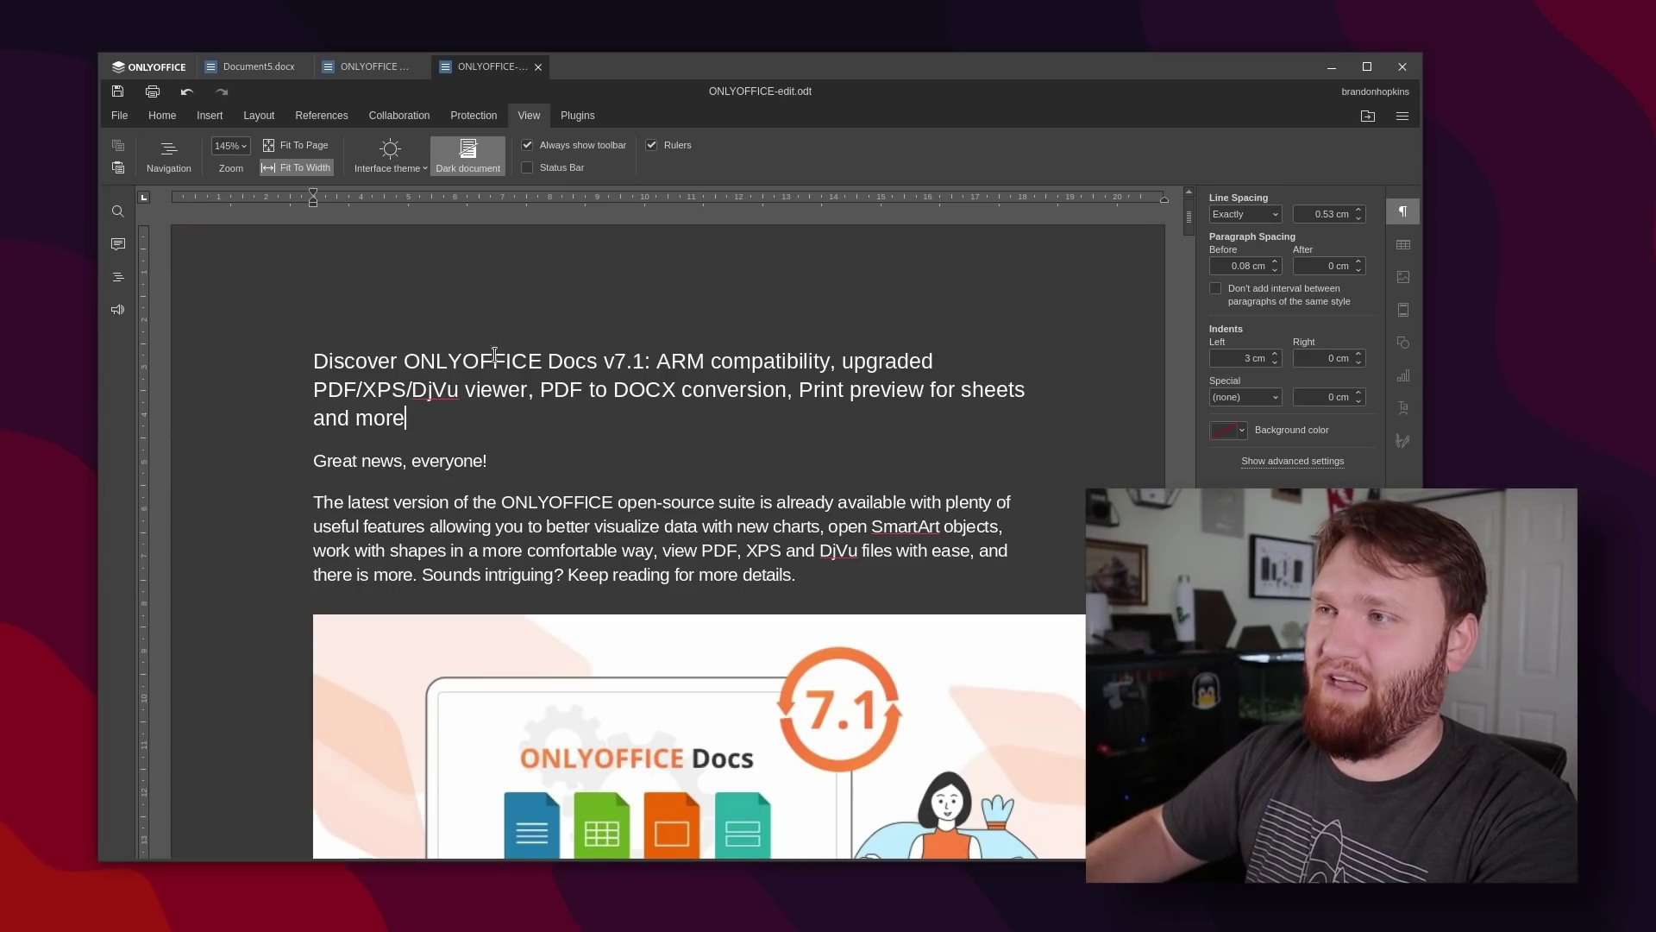
pyautogui.scroll(-8, 494, 355)
pyautogui.scroll(4, 490, 336)
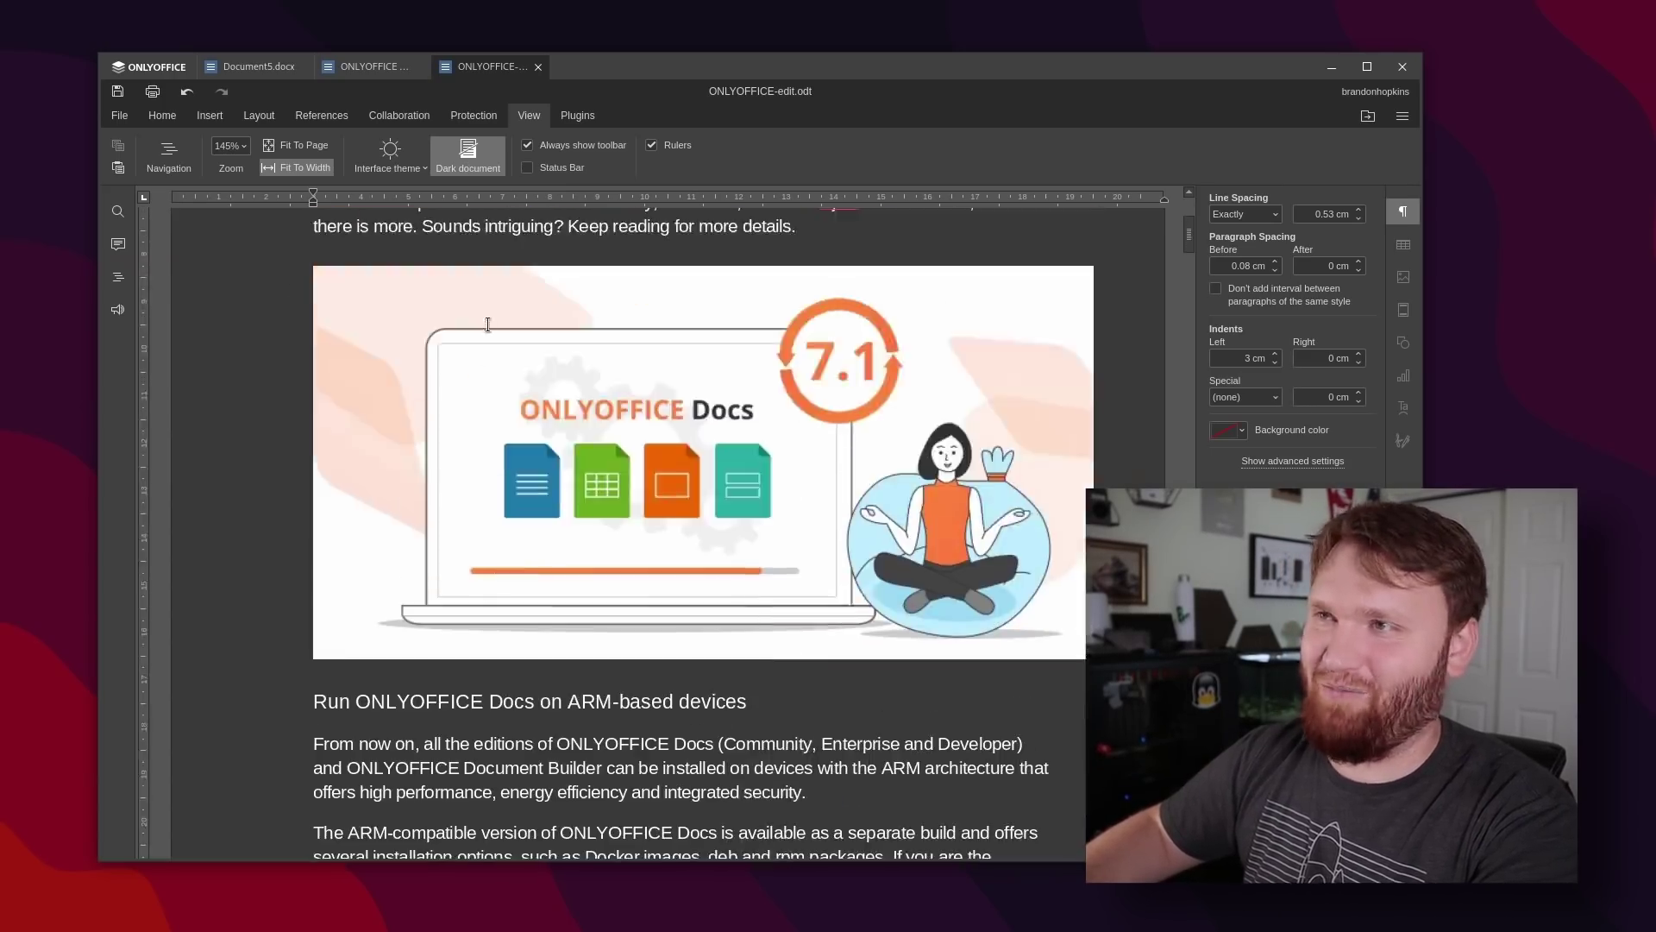
pyautogui.scroll(4, 488, 324)
pyautogui.click(468, 155)
pyautogui.click(390, 155)
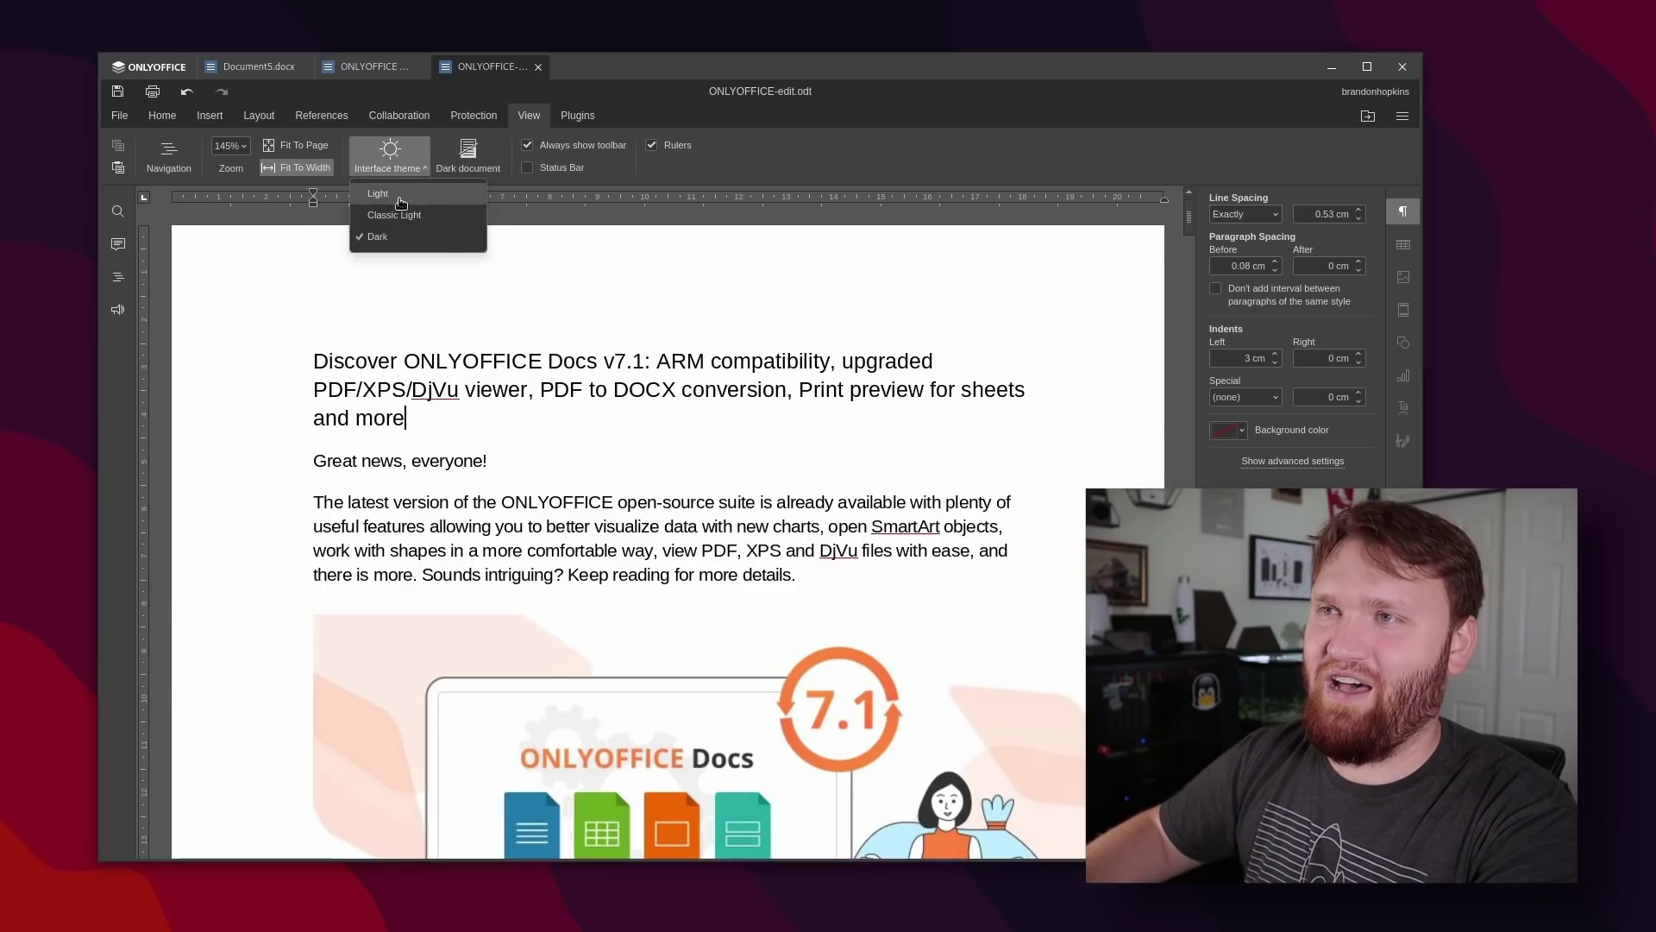
pyautogui.click(400, 195)
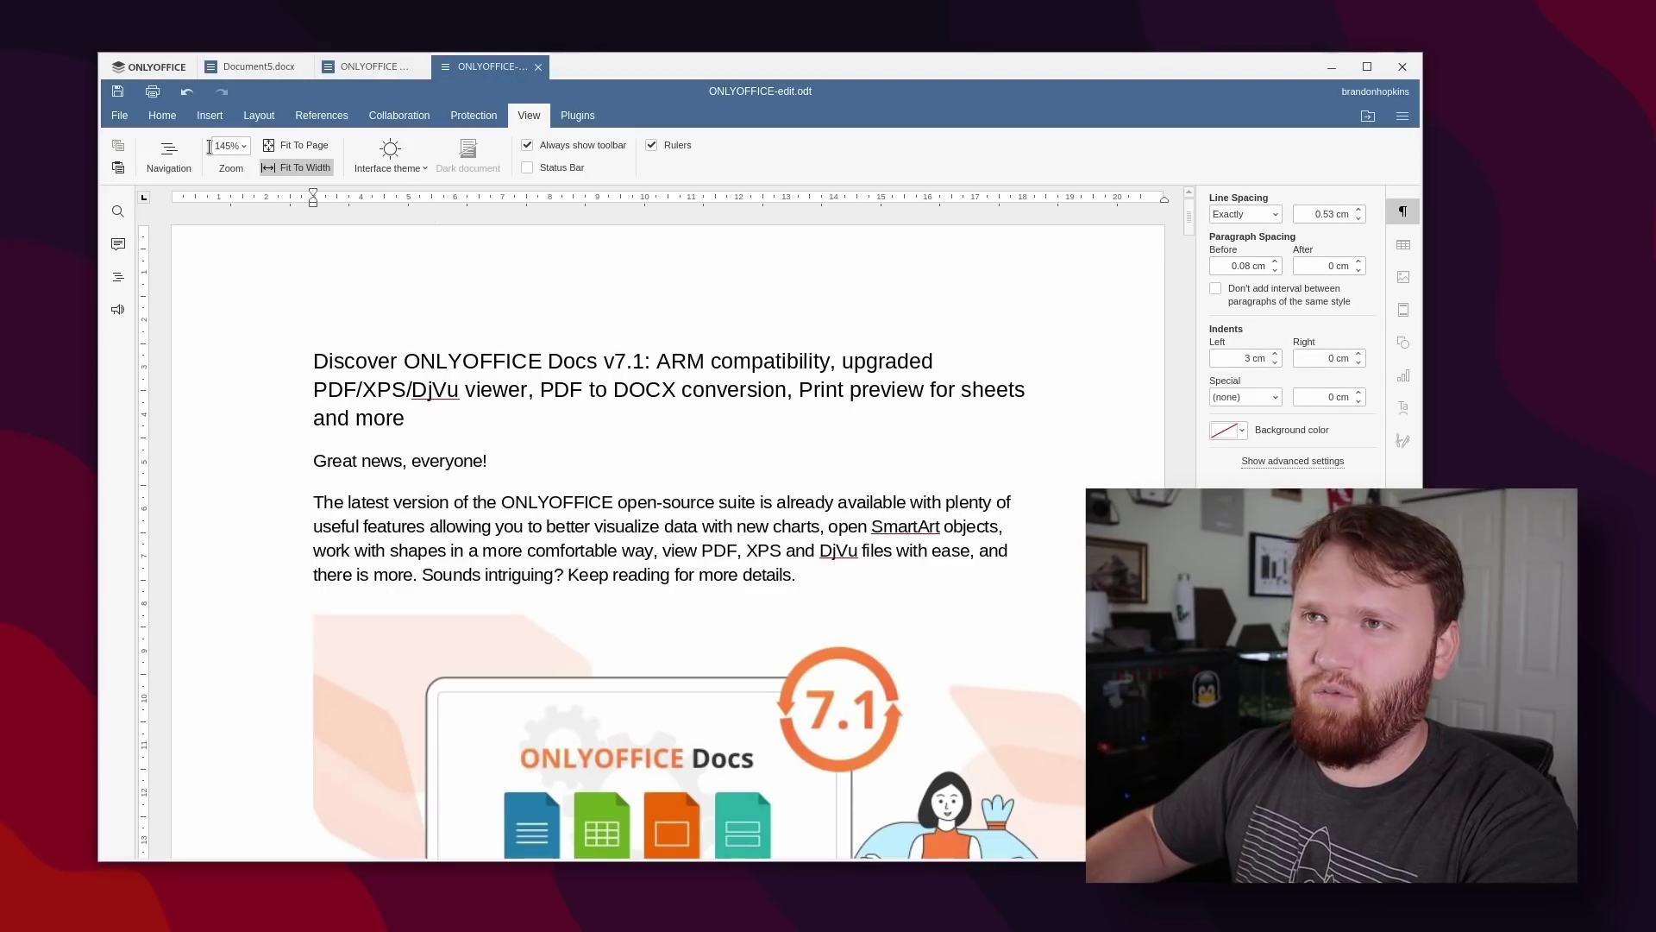
# Step: Create a new blank spreadsheet, Book3.xlsx, and select cell A1
pyautogui.click(143, 66)
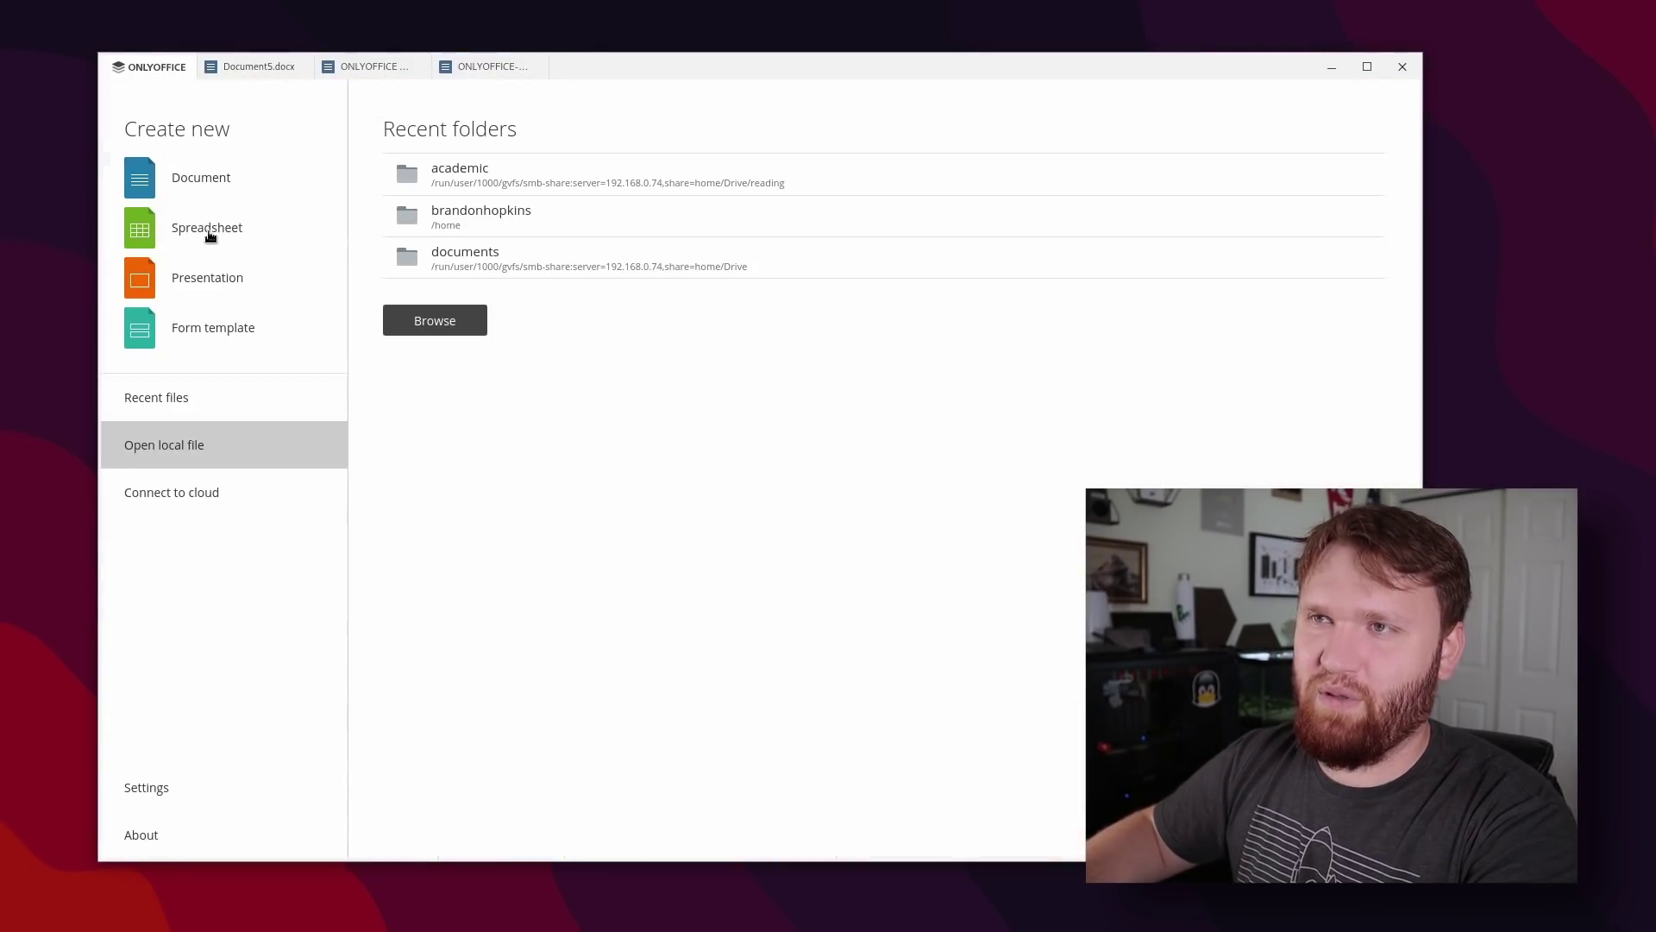
pyautogui.click(211, 335)
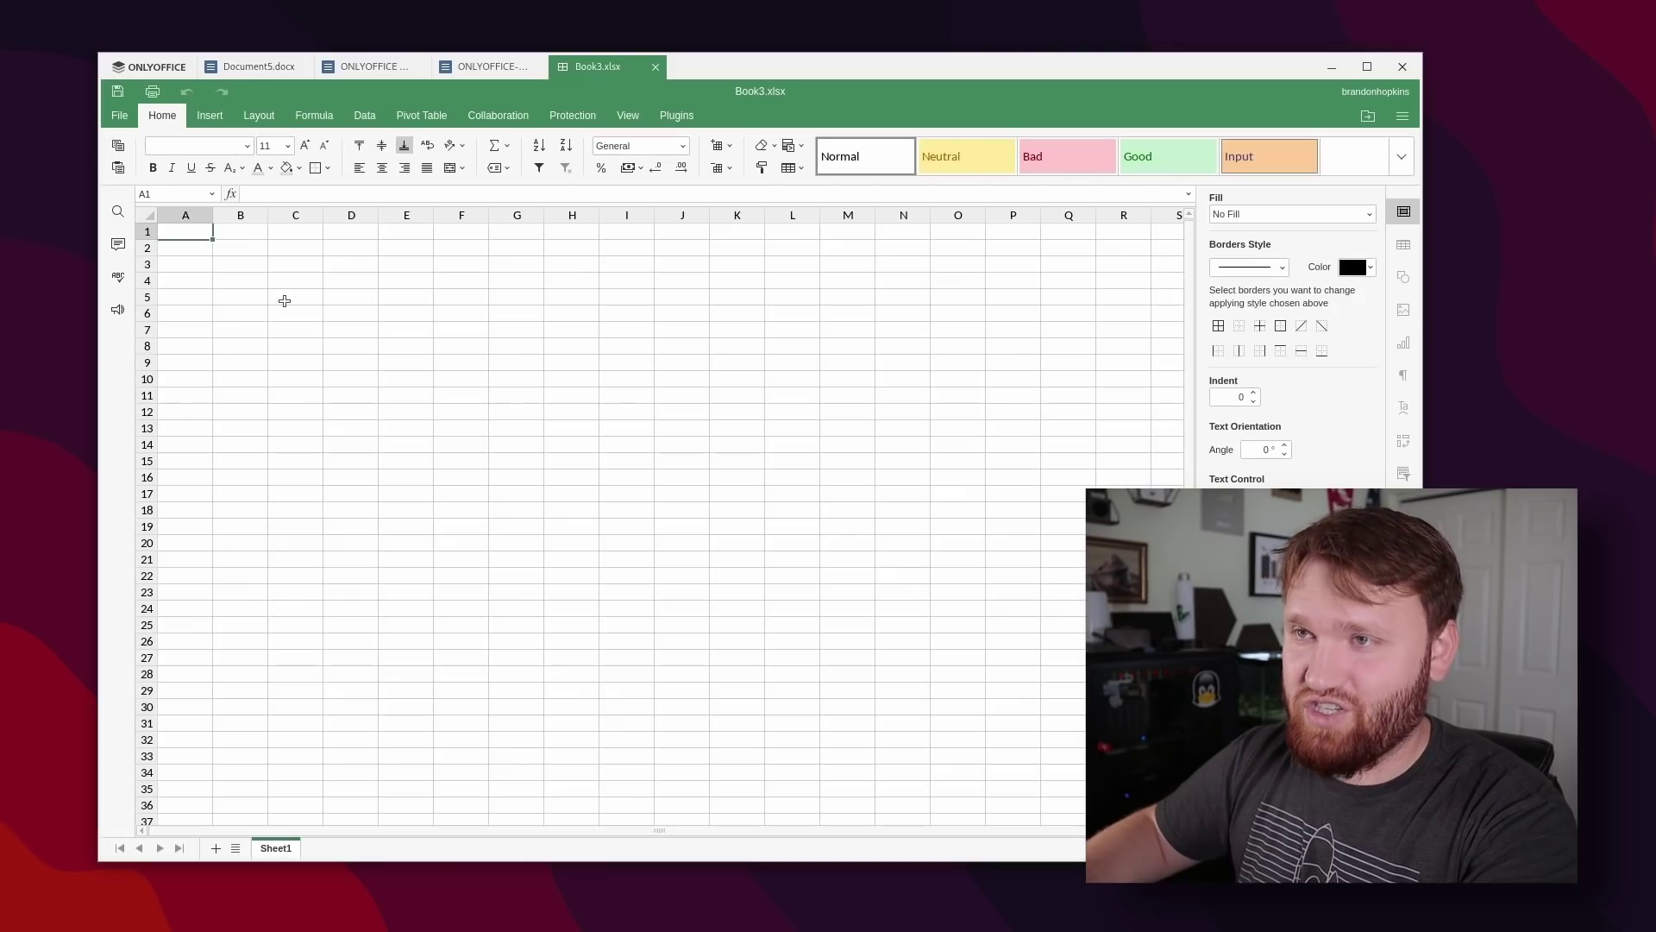
pyautogui.click(182, 234)
# Step: Enter 234, 234, 432, 243, 234, 4232 and 432 down column A, then select A1:A7
pyautogui.press('Return')
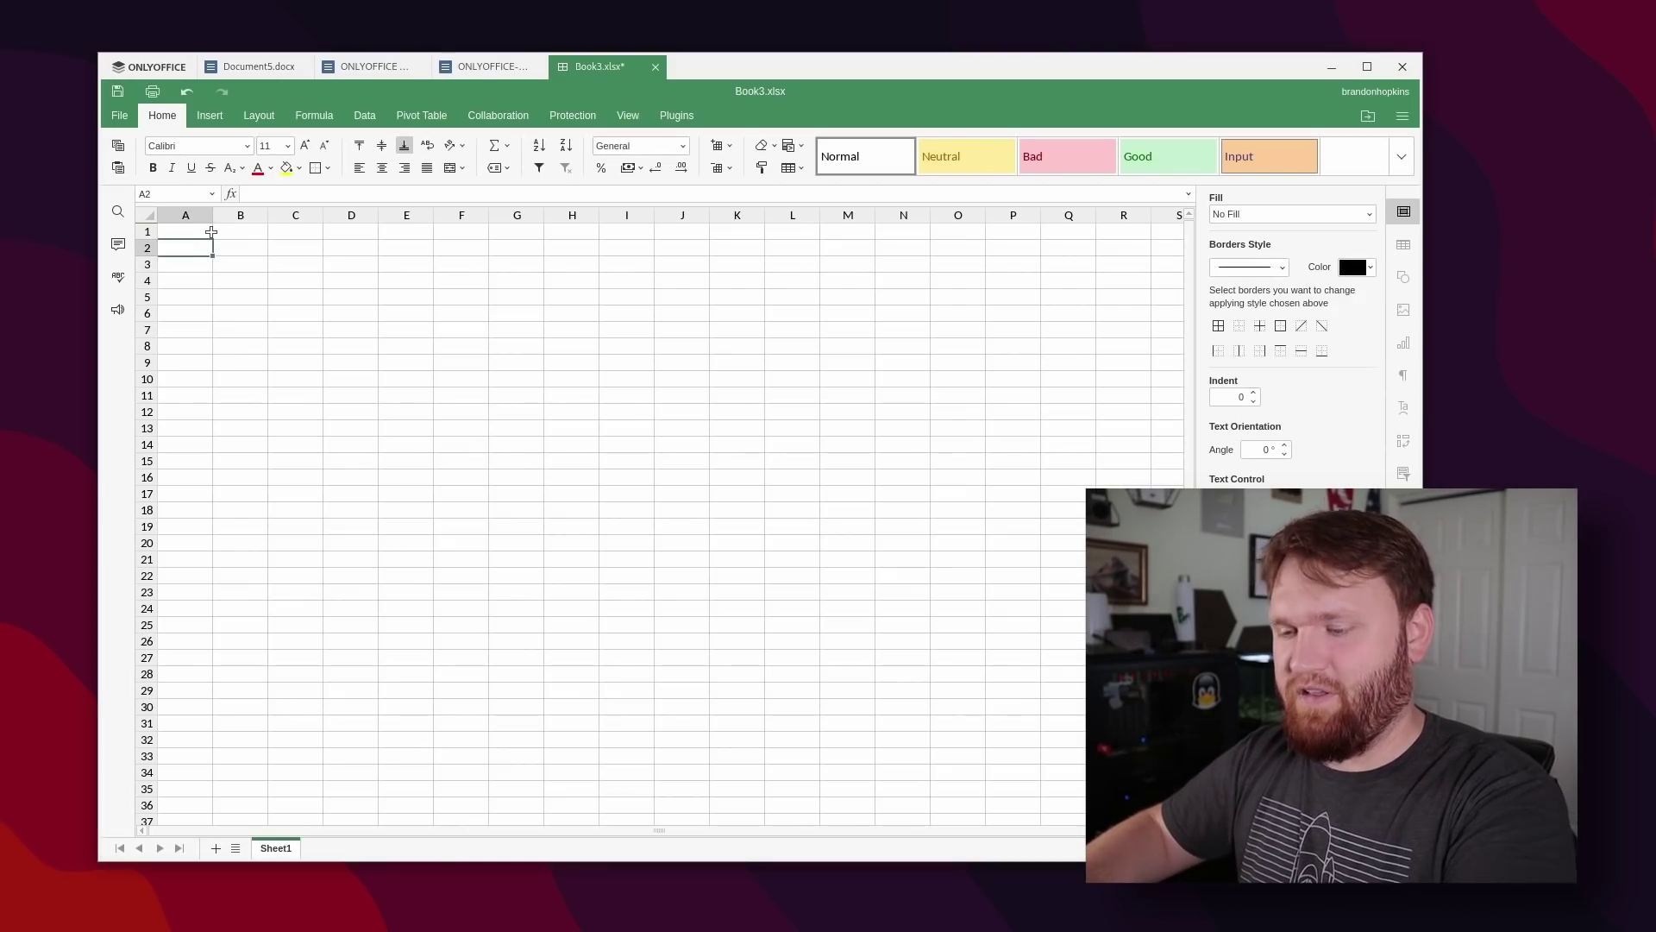
pyautogui.write('234 432 243 234 4232 432')
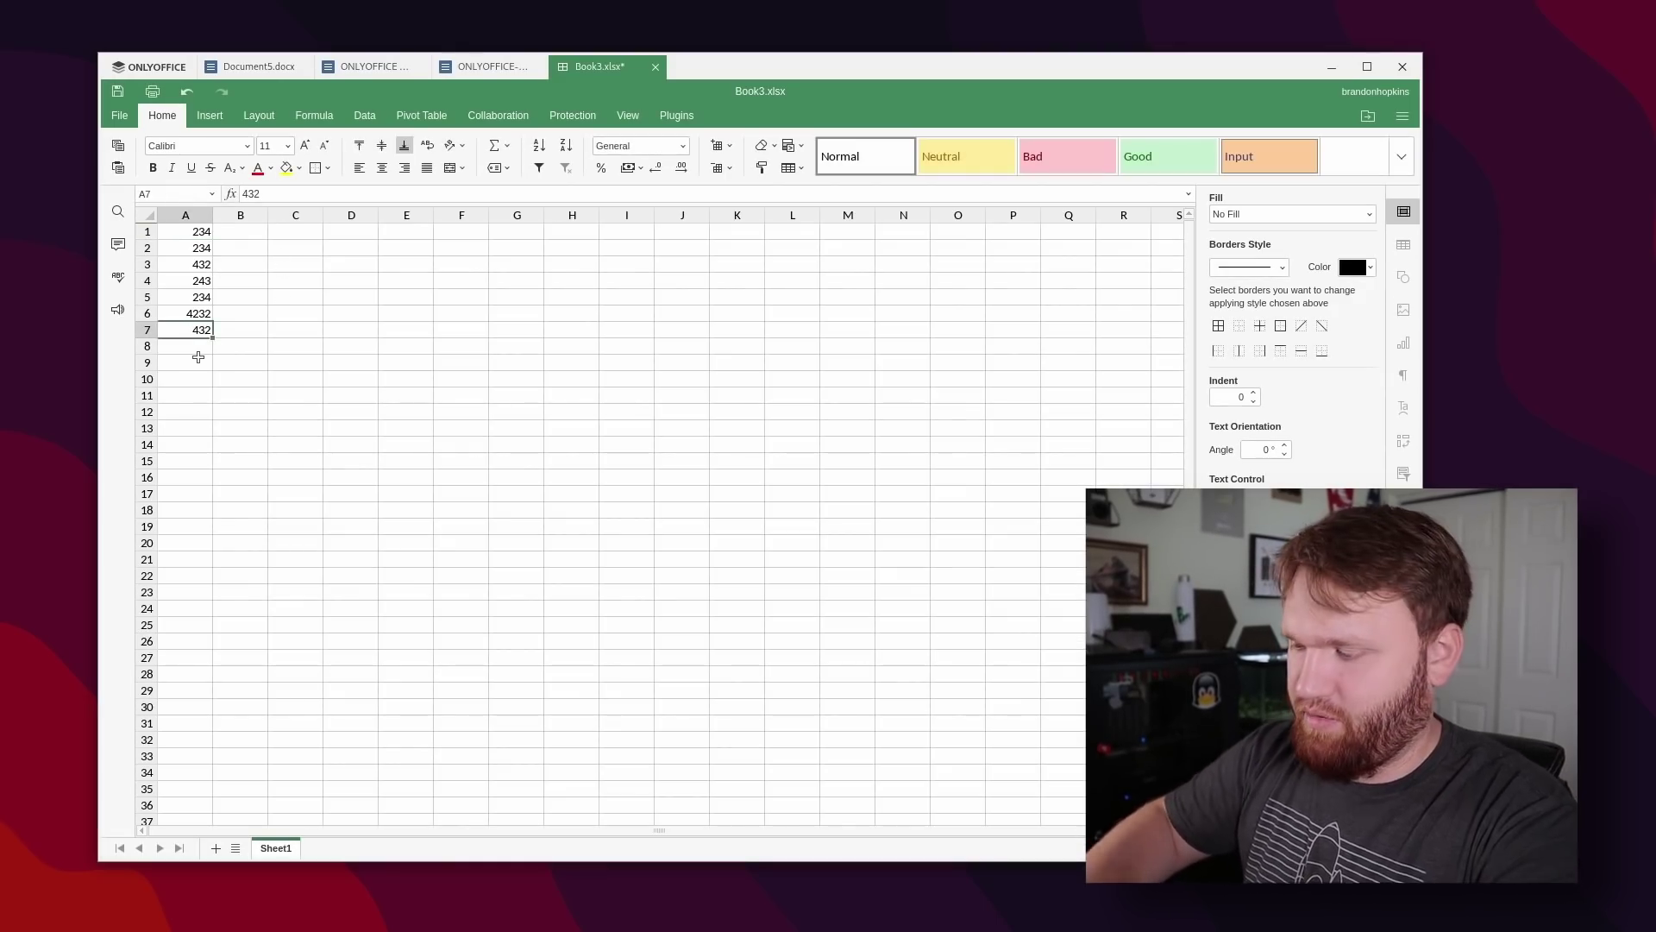
pyautogui.click(199, 356)
pyautogui.keyDown('ctrl'); pyautogui.scroll(6, 198, 356); pyautogui.keyUp('ctrl')
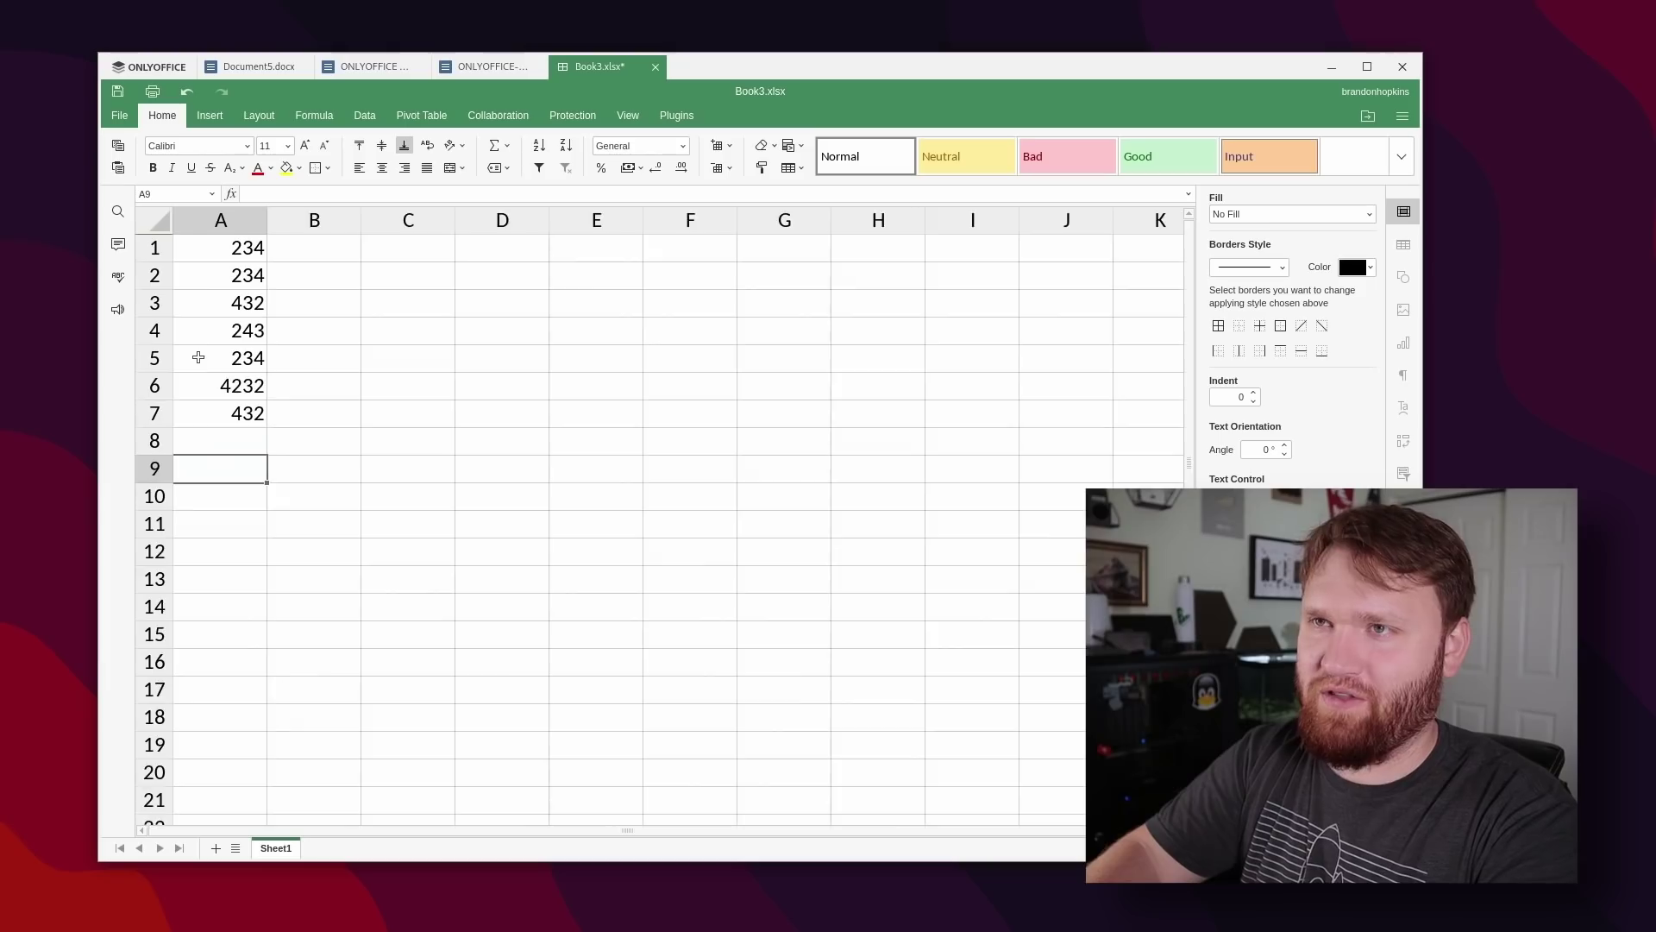
pyautogui.keyDown('ctrl'); pyautogui.scroll(2, 199, 357); pyautogui.keyUp('ctrl')
pyautogui.press('Up')
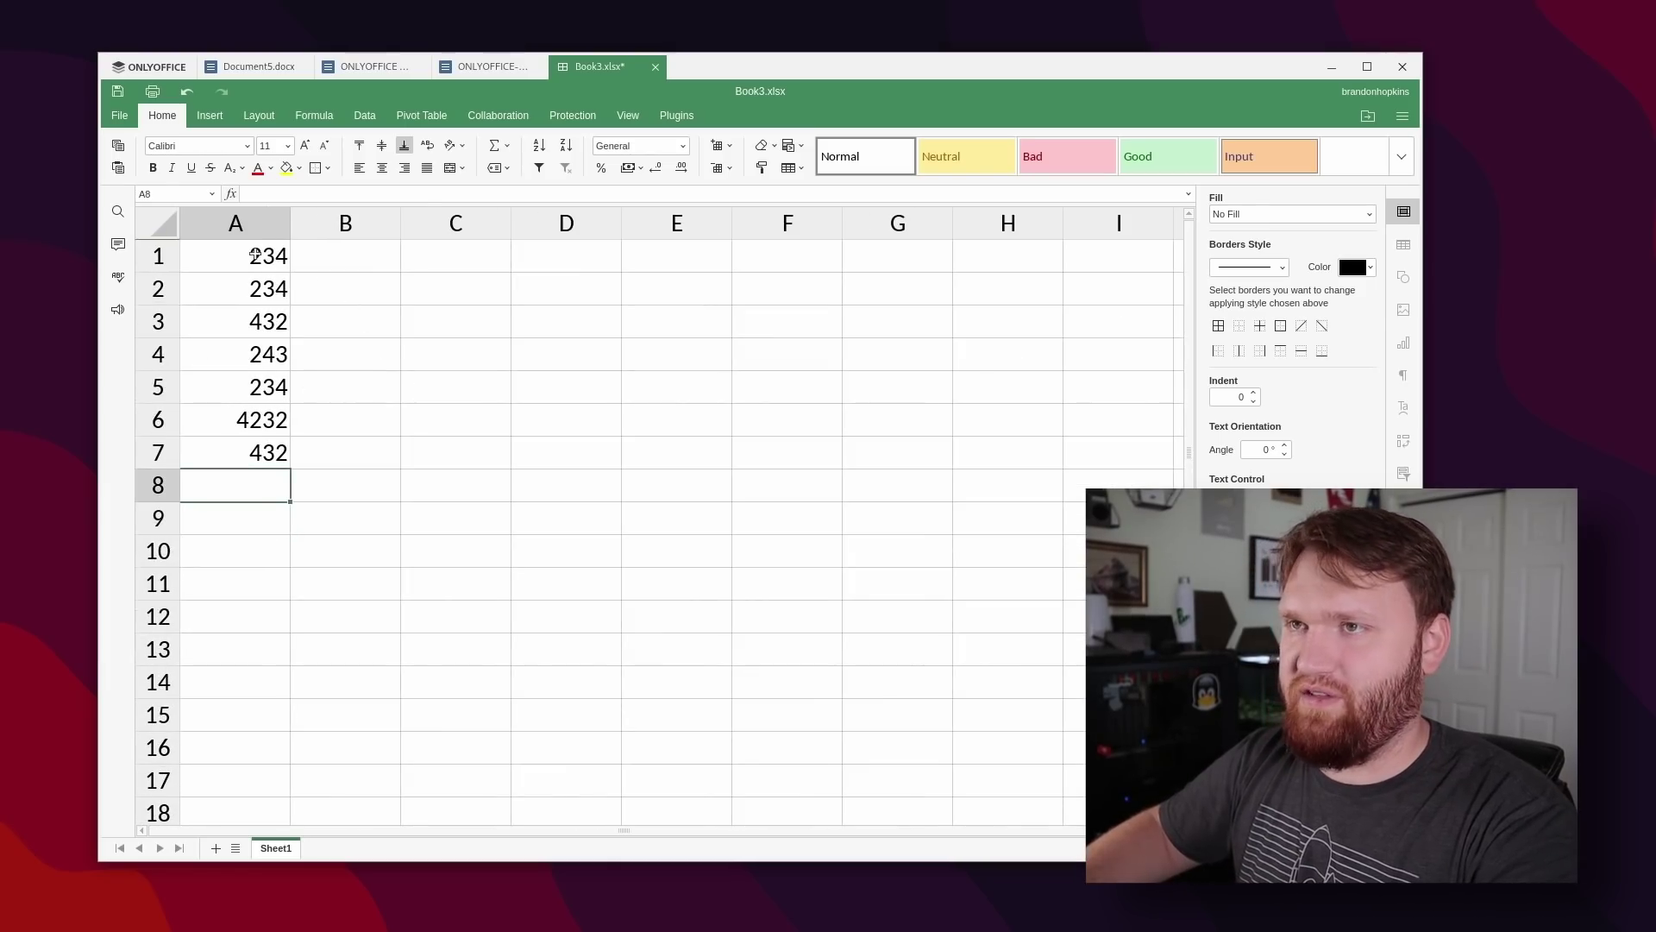
pyautogui.moveTo(256, 256); pyautogui.dragTo(250, 453)
# Step: Enter =SUM(A1:A7) in cell A8, giving 6041
pyautogui.click(466, 479)
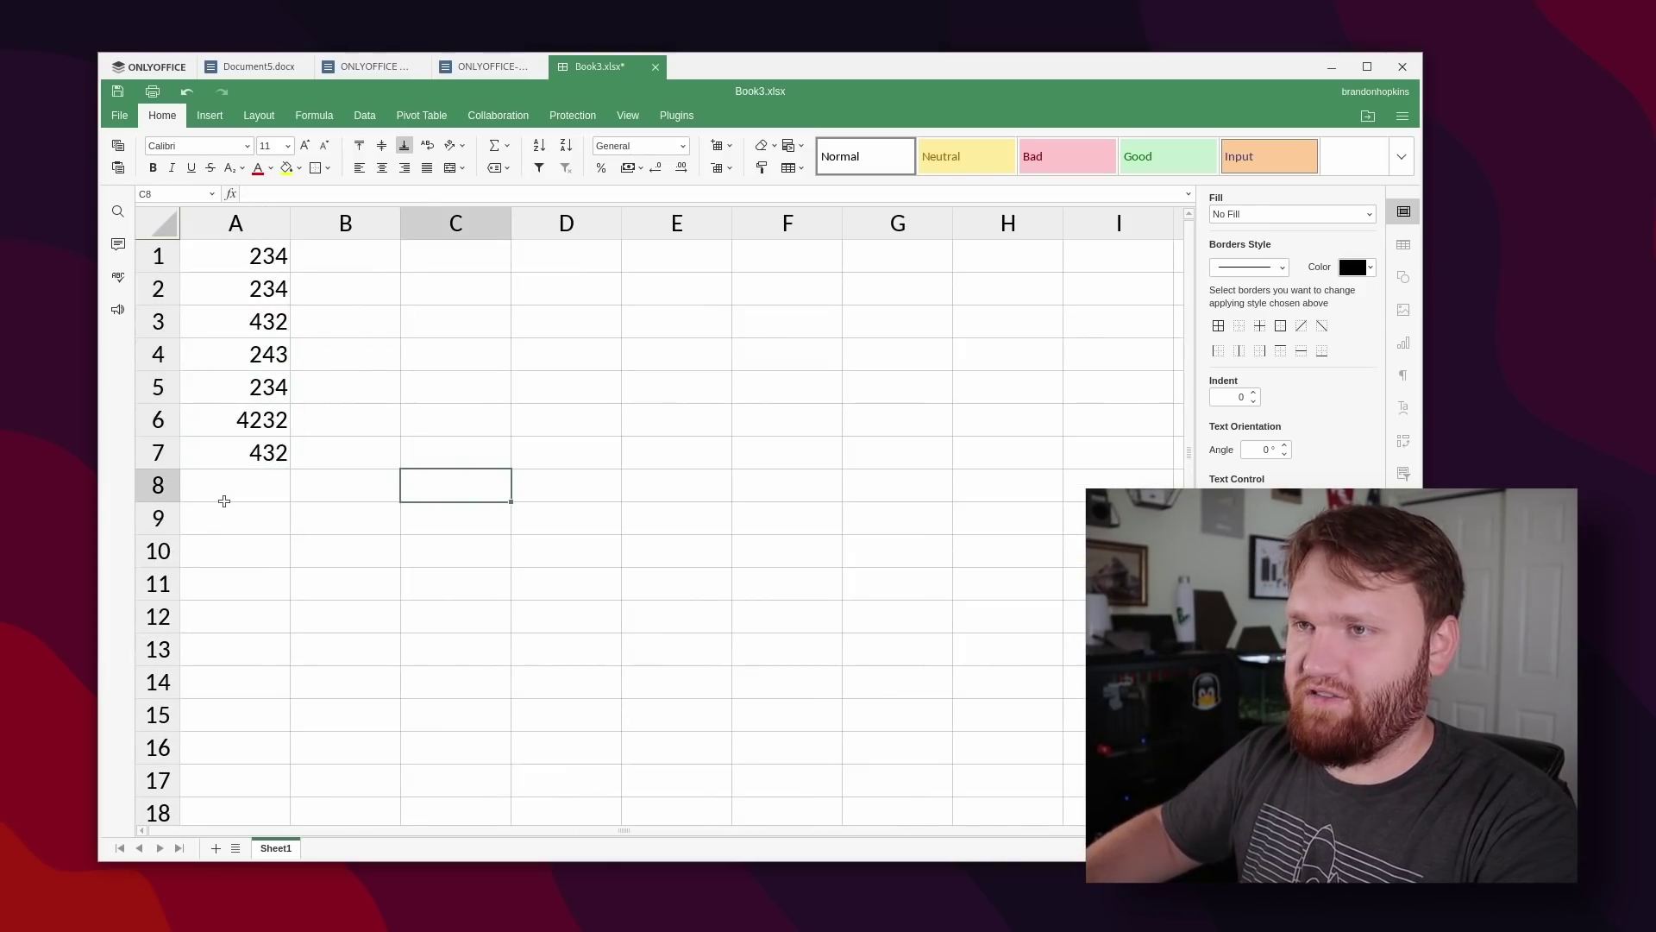
pyautogui.click(224, 500)
pyautogui.write('=')
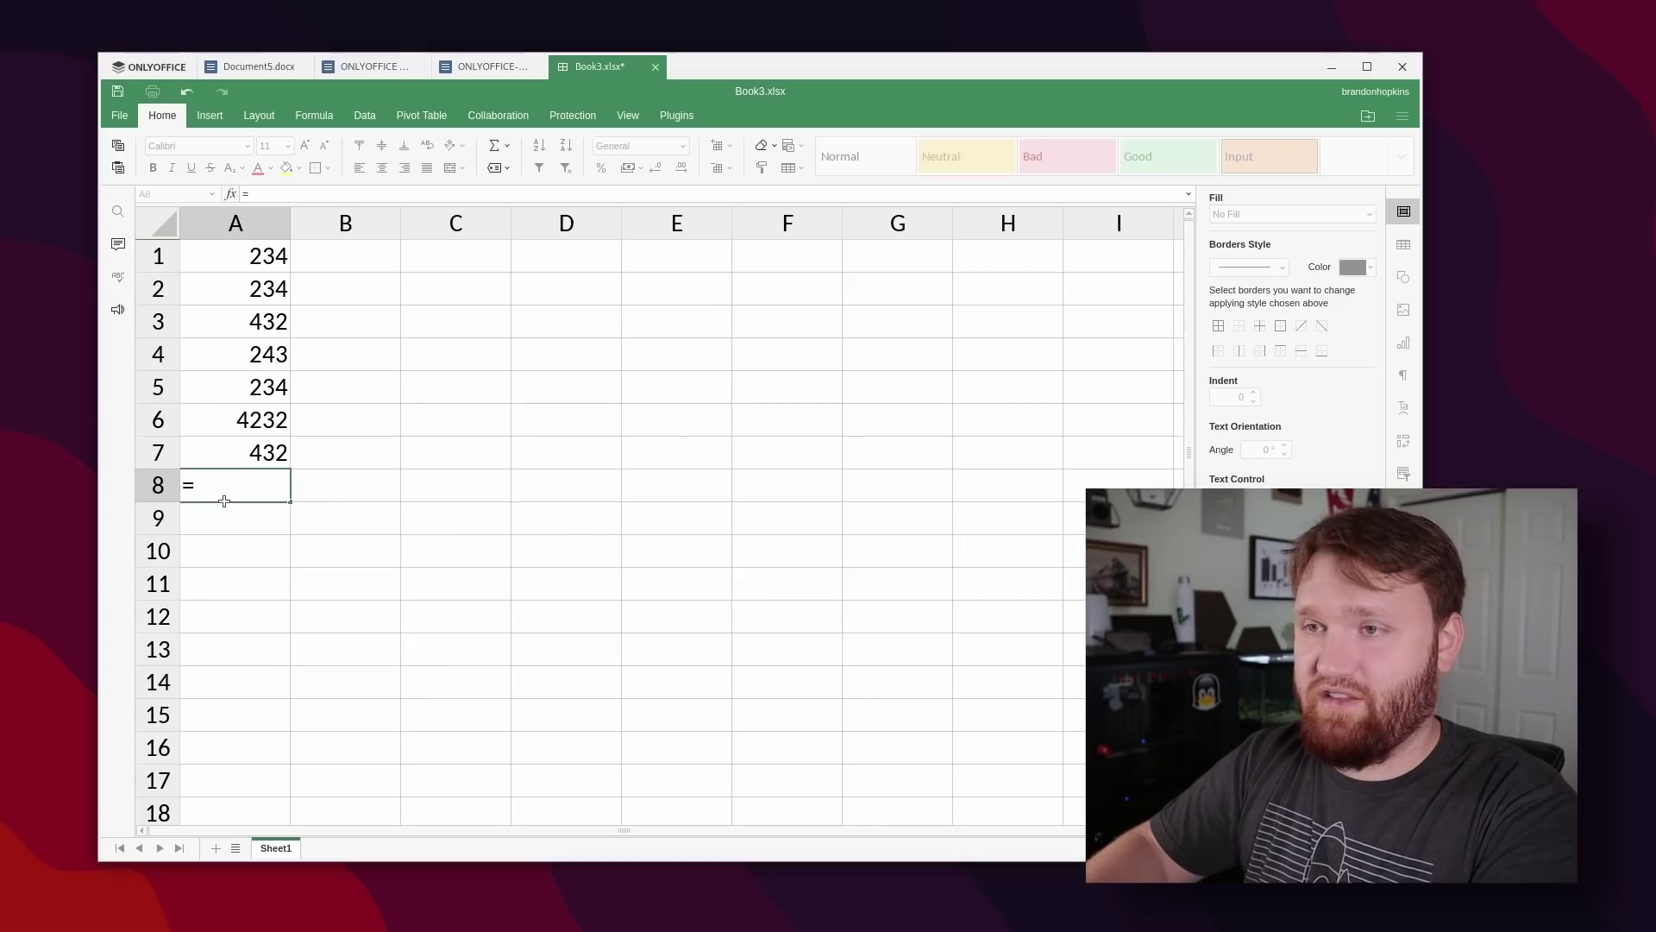
pyautogui.write('S')
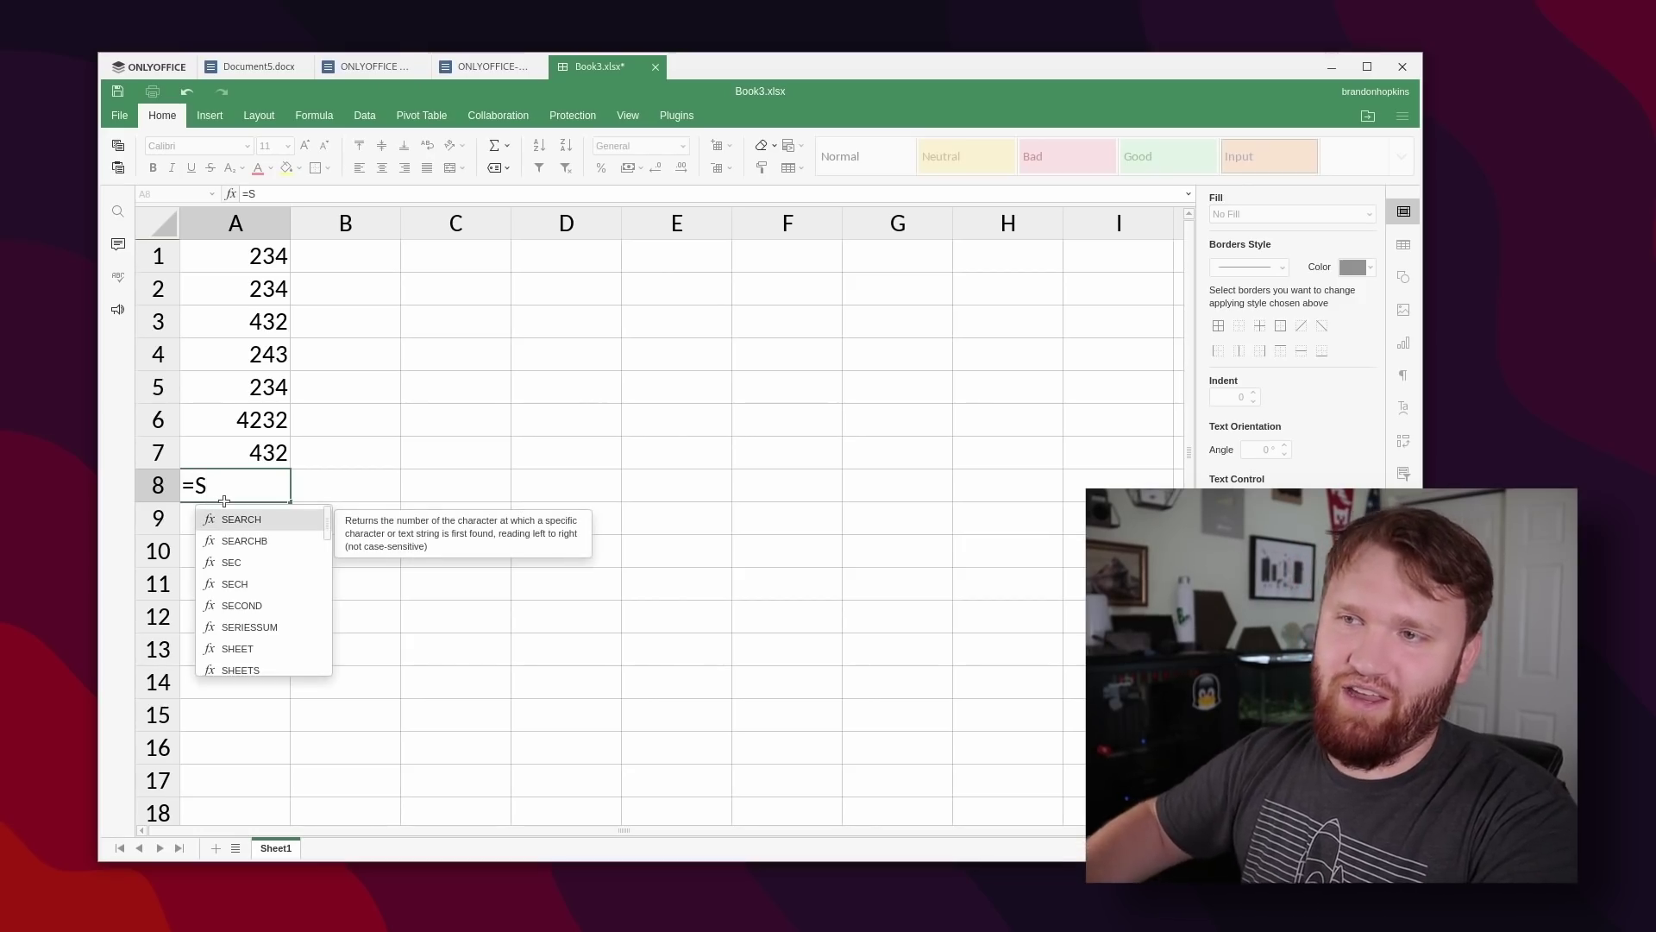
pyautogui.scroll(-6, 251, 540)
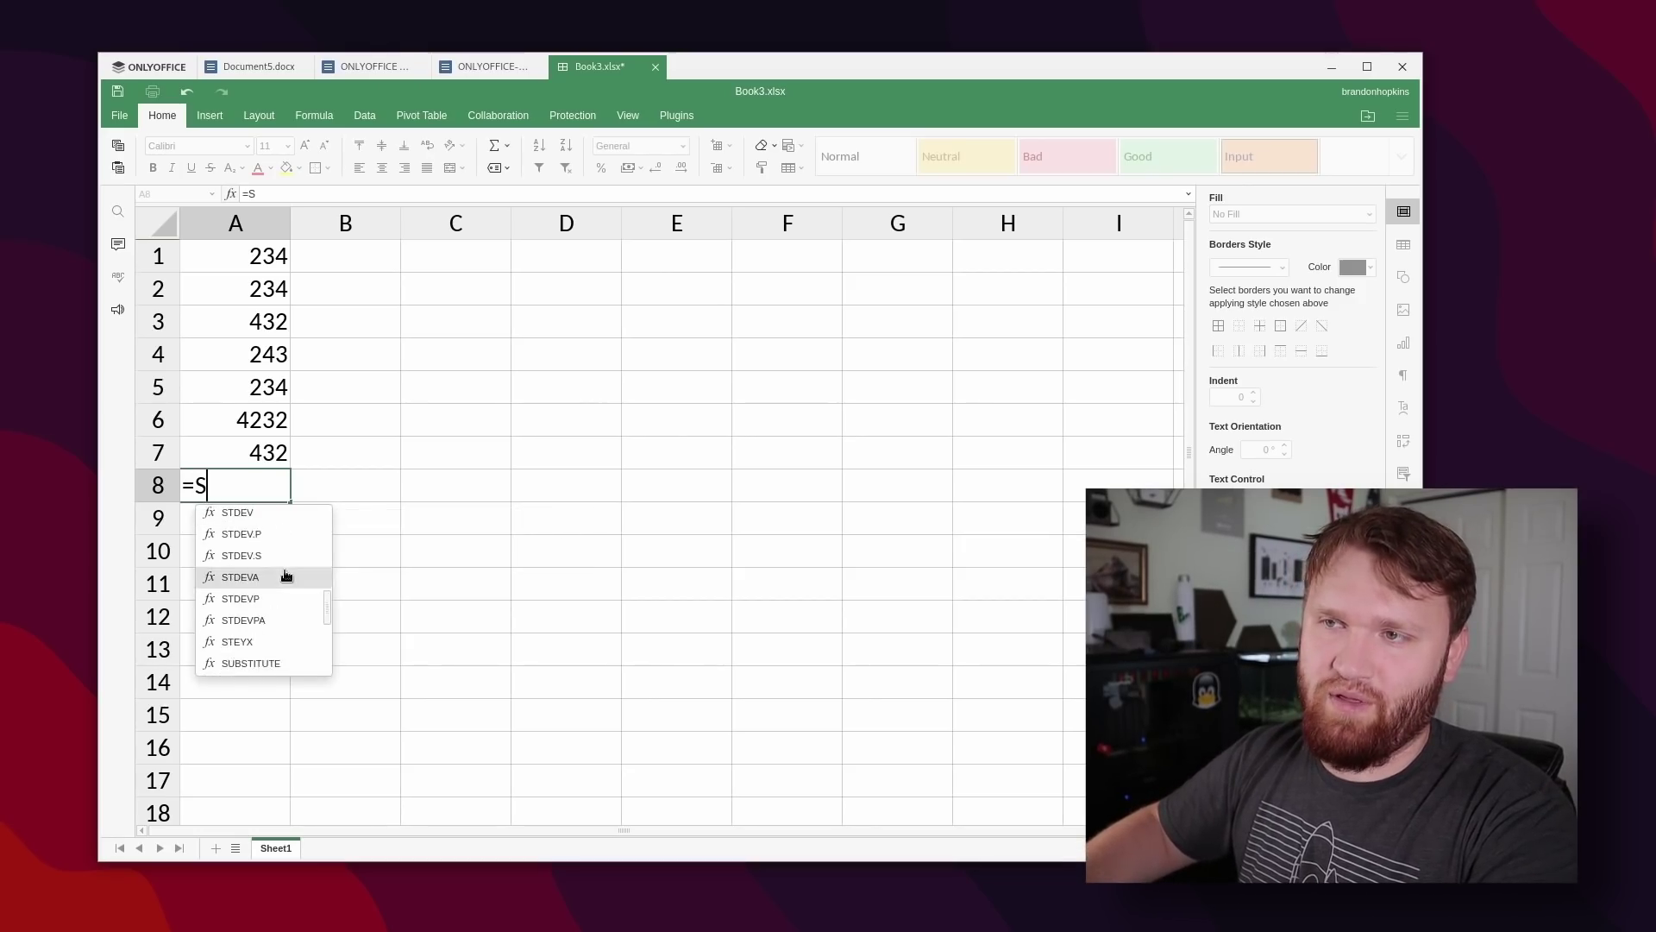
pyautogui.scroll(-3, 286, 575)
pyautogui.write('U')
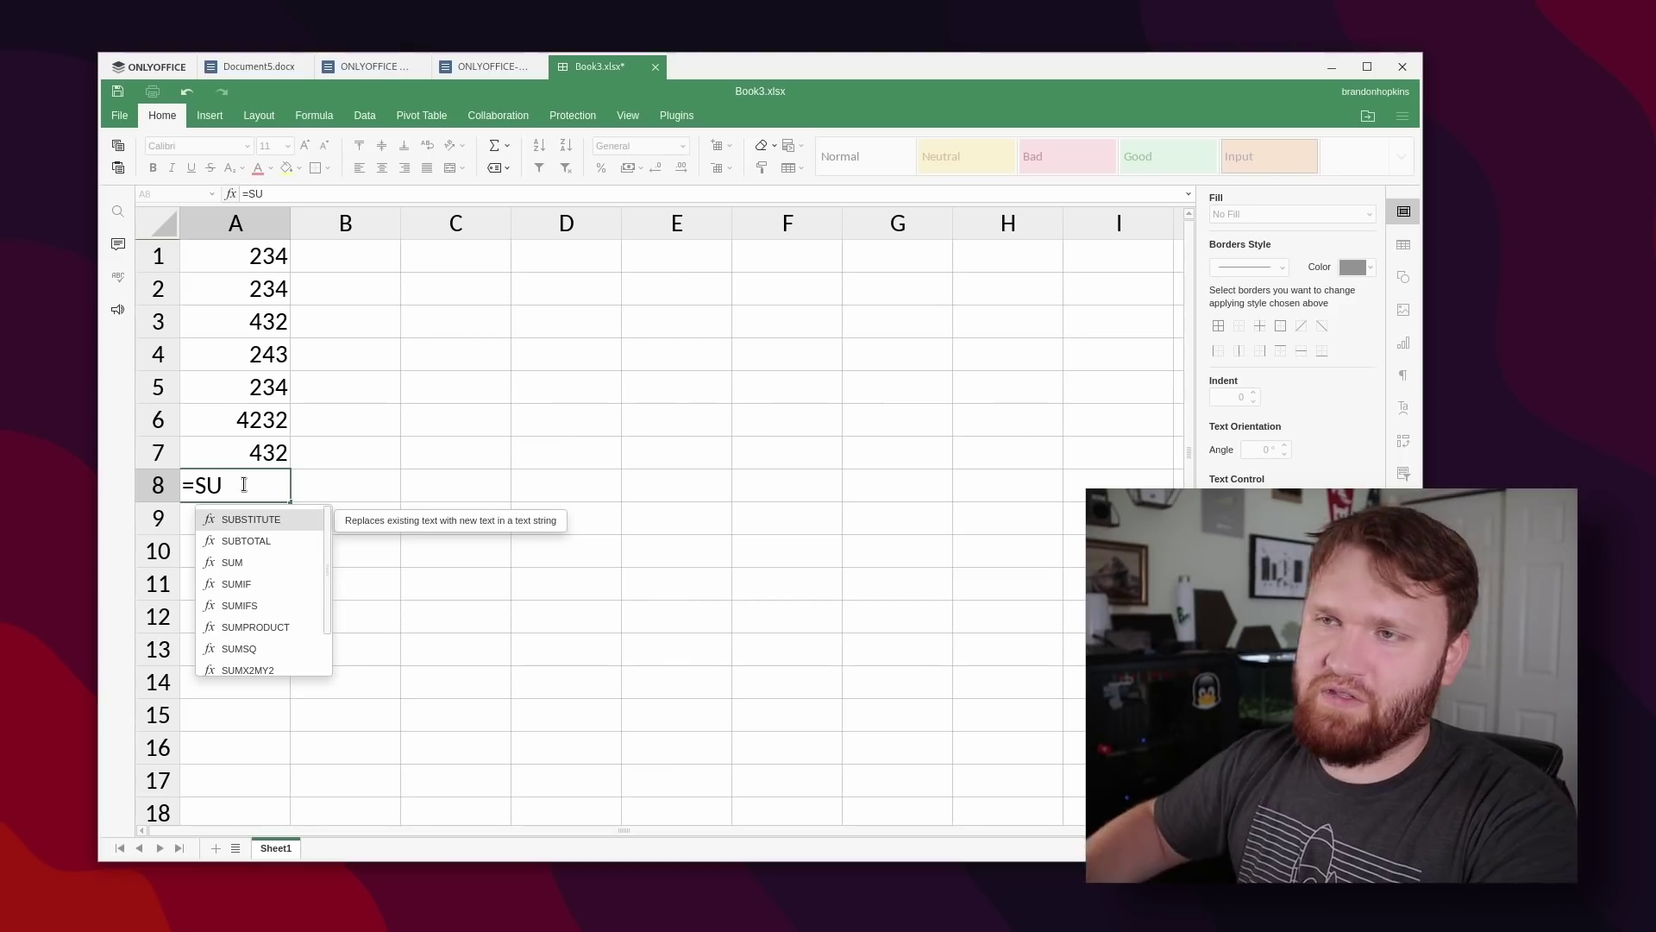
pyautogui.doubleClick(236, 563)
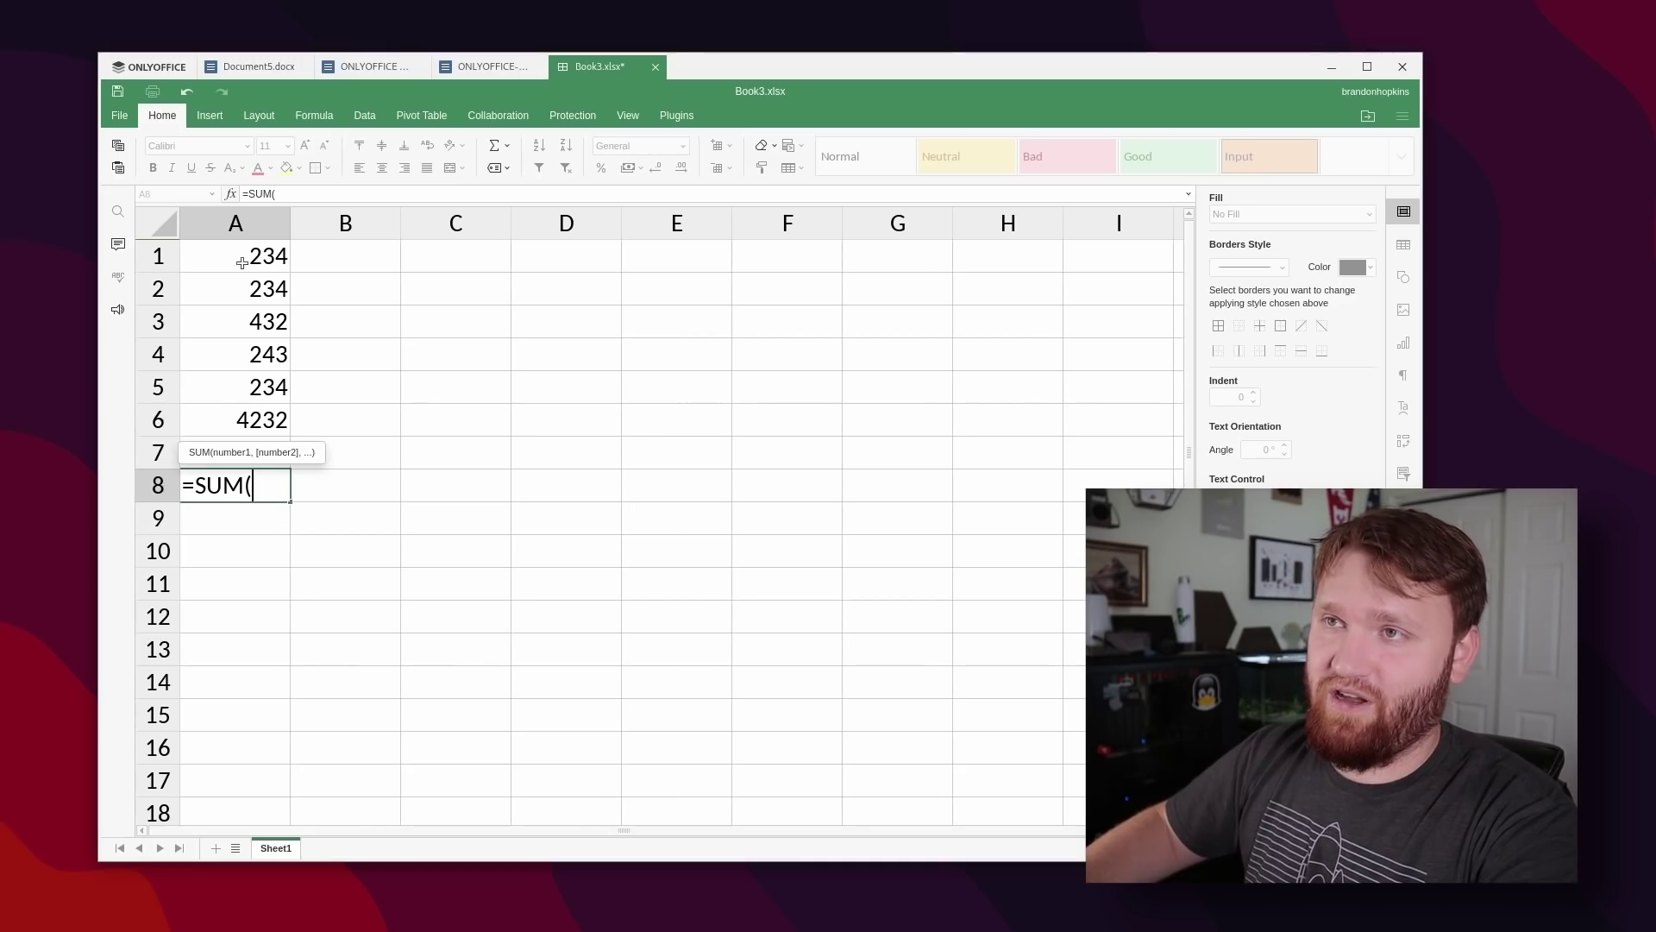
pyautogui.moveTo(242, 262); pyautogui.dragTo(231, 450)
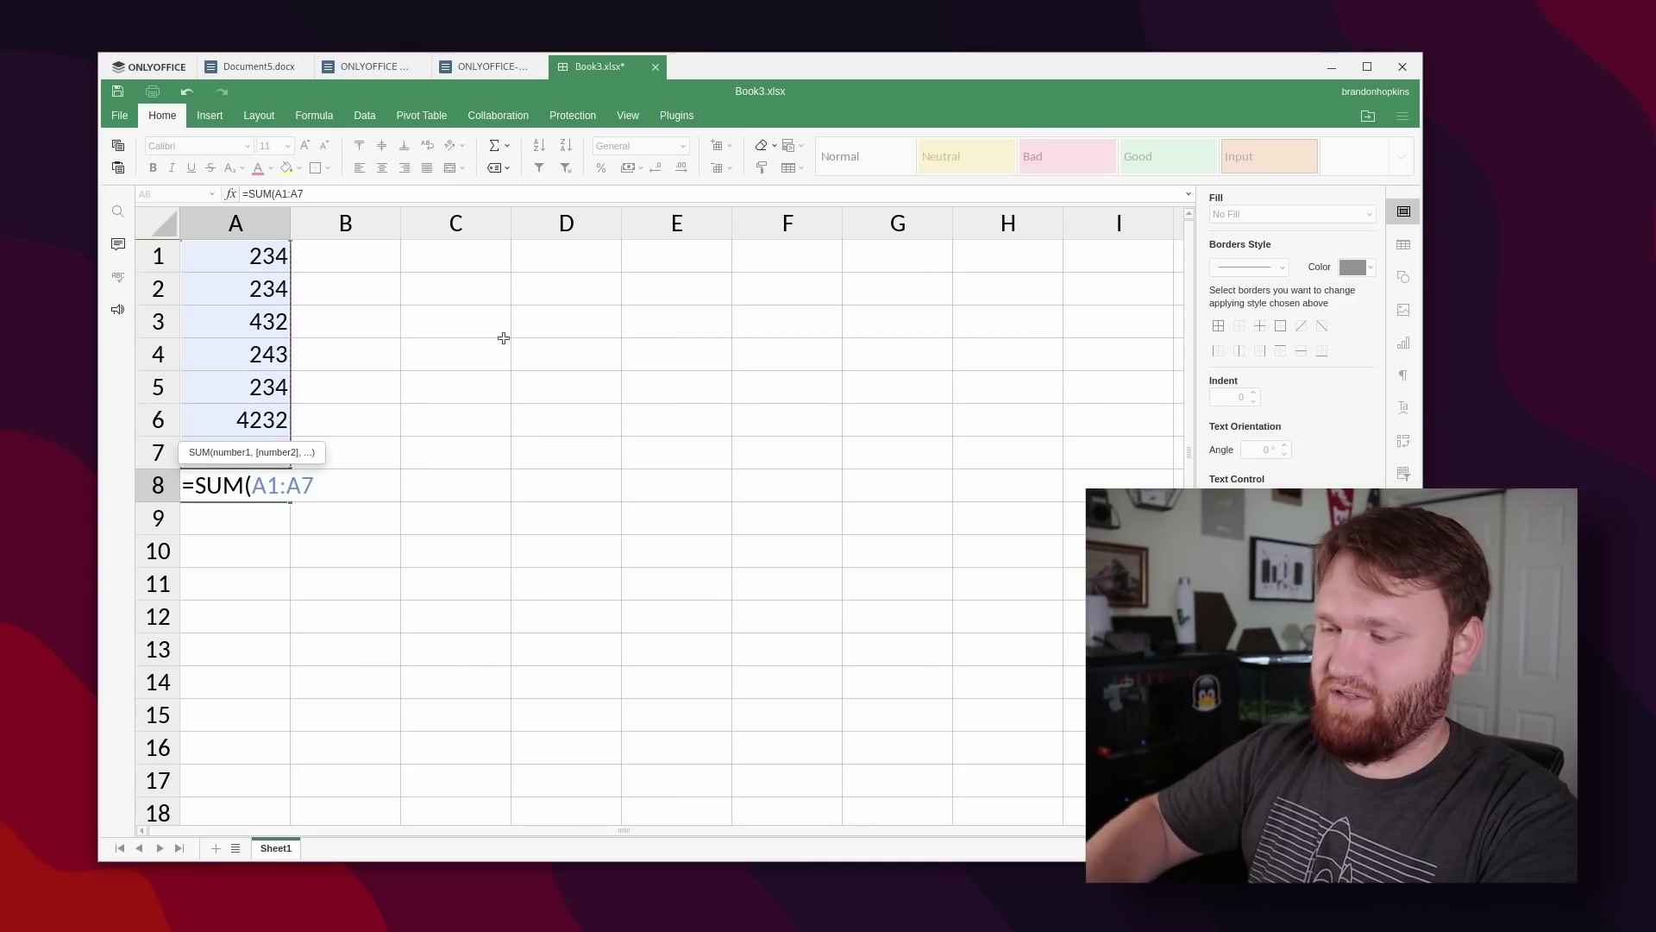
pyautogui.write(')')
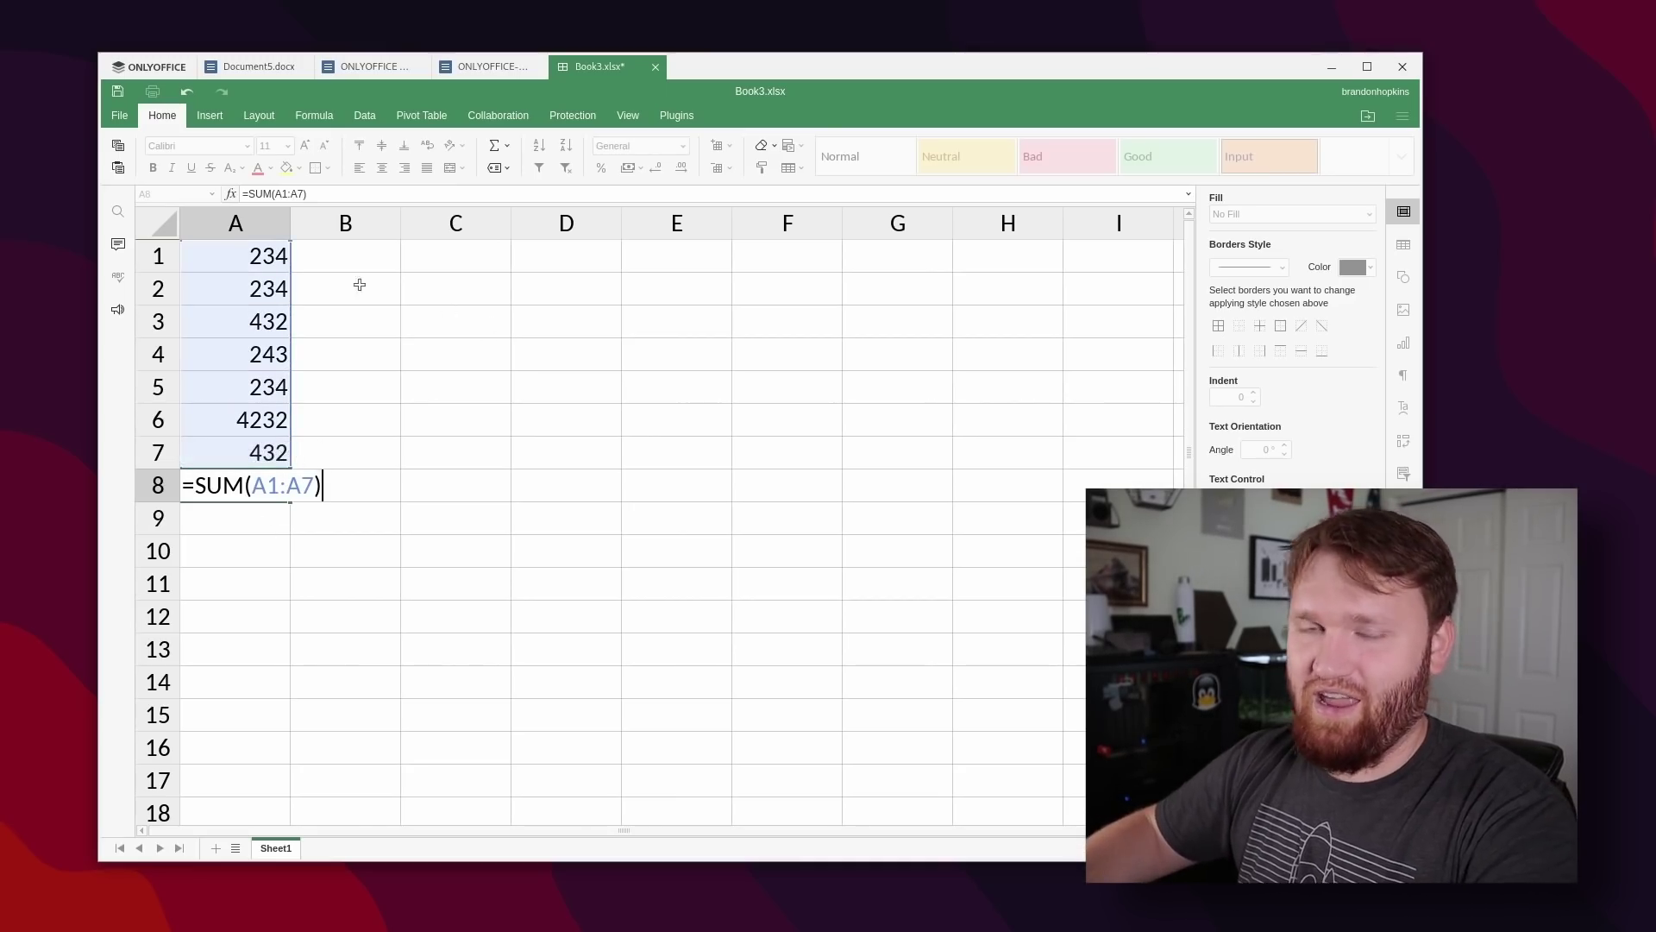
pyautogui.press('Return')
# Step: Enter a MEDIAN formula over column A in cell B8, giving 337.5
pyautogui.click(326, 489)
pyautogui.write('=M')
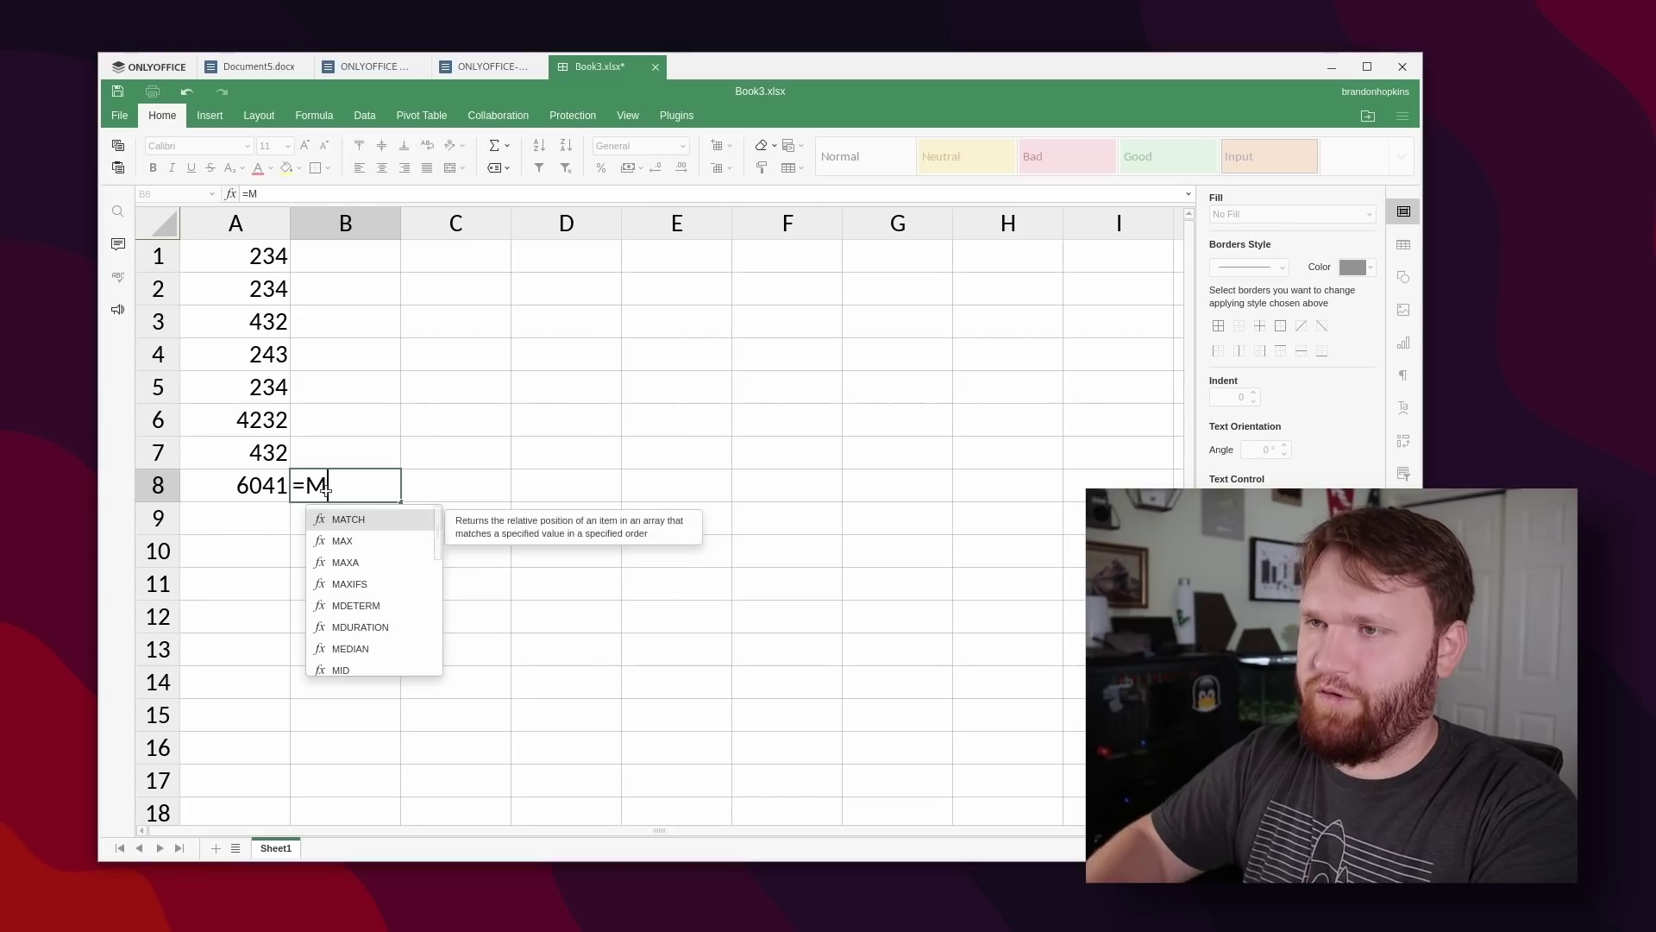
pyautogui.press('Down')
pyautogui.press('Down')
pyautogui.press('Down')
pyautogui.press('Down')
pyautogui.press('Down')
pyautogui.press('Down')
pyautogui.press('Tab')
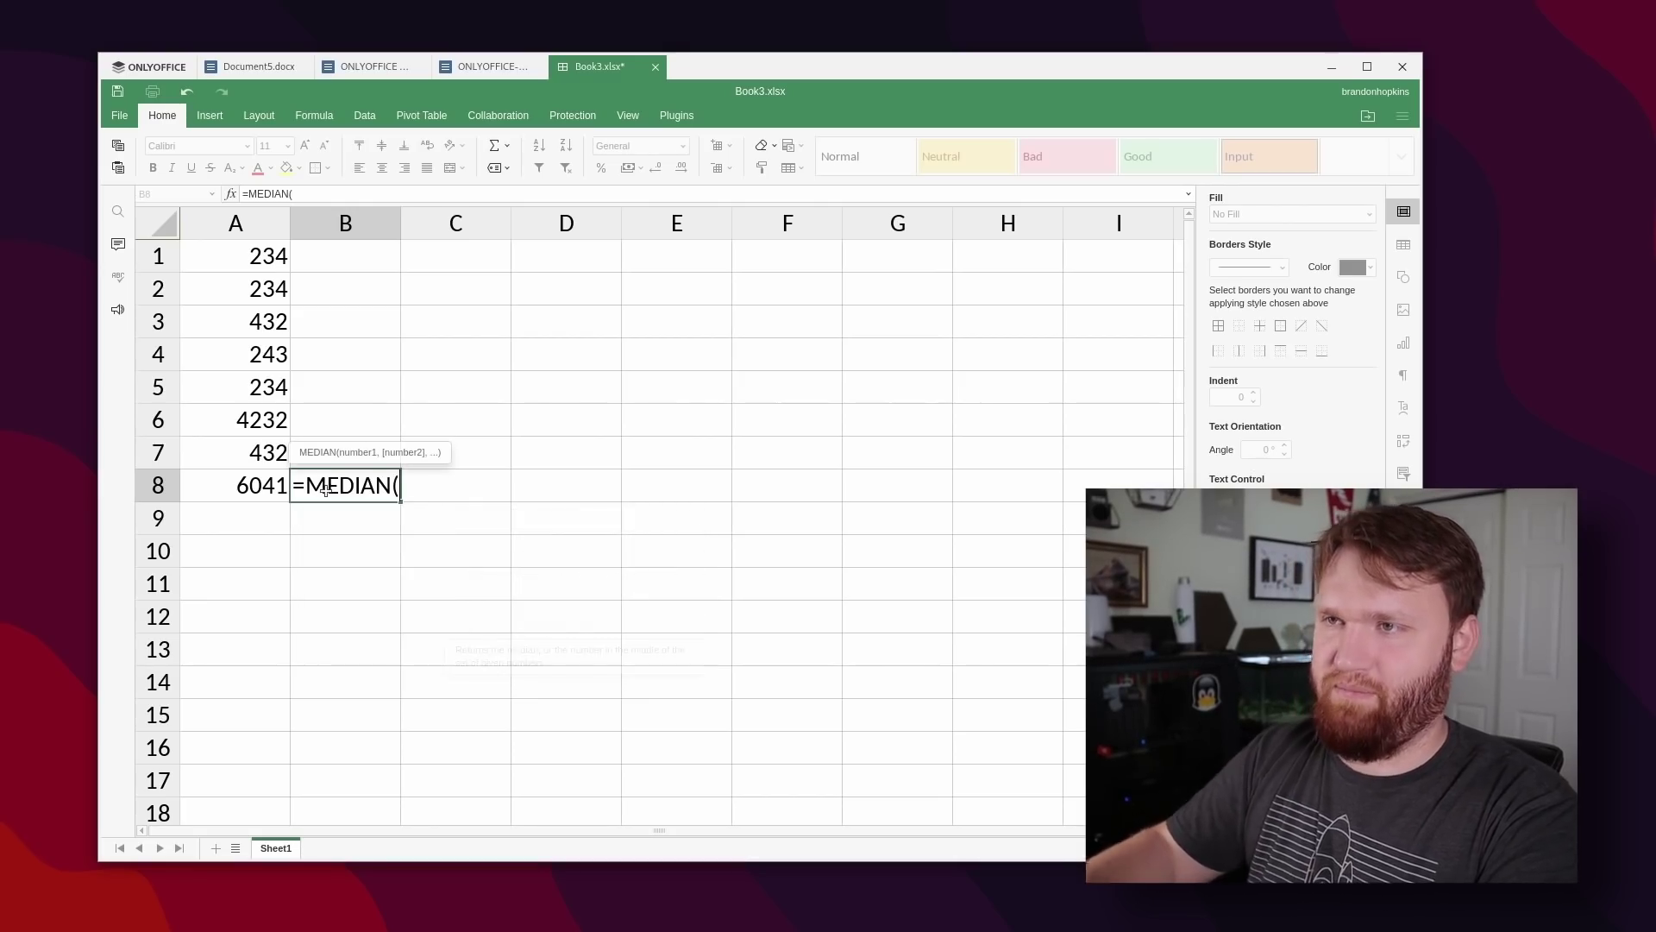
pyautogui.moveTo(247, 267); pyautogui.dragTo(234, 455)
pyautogui.write(')')
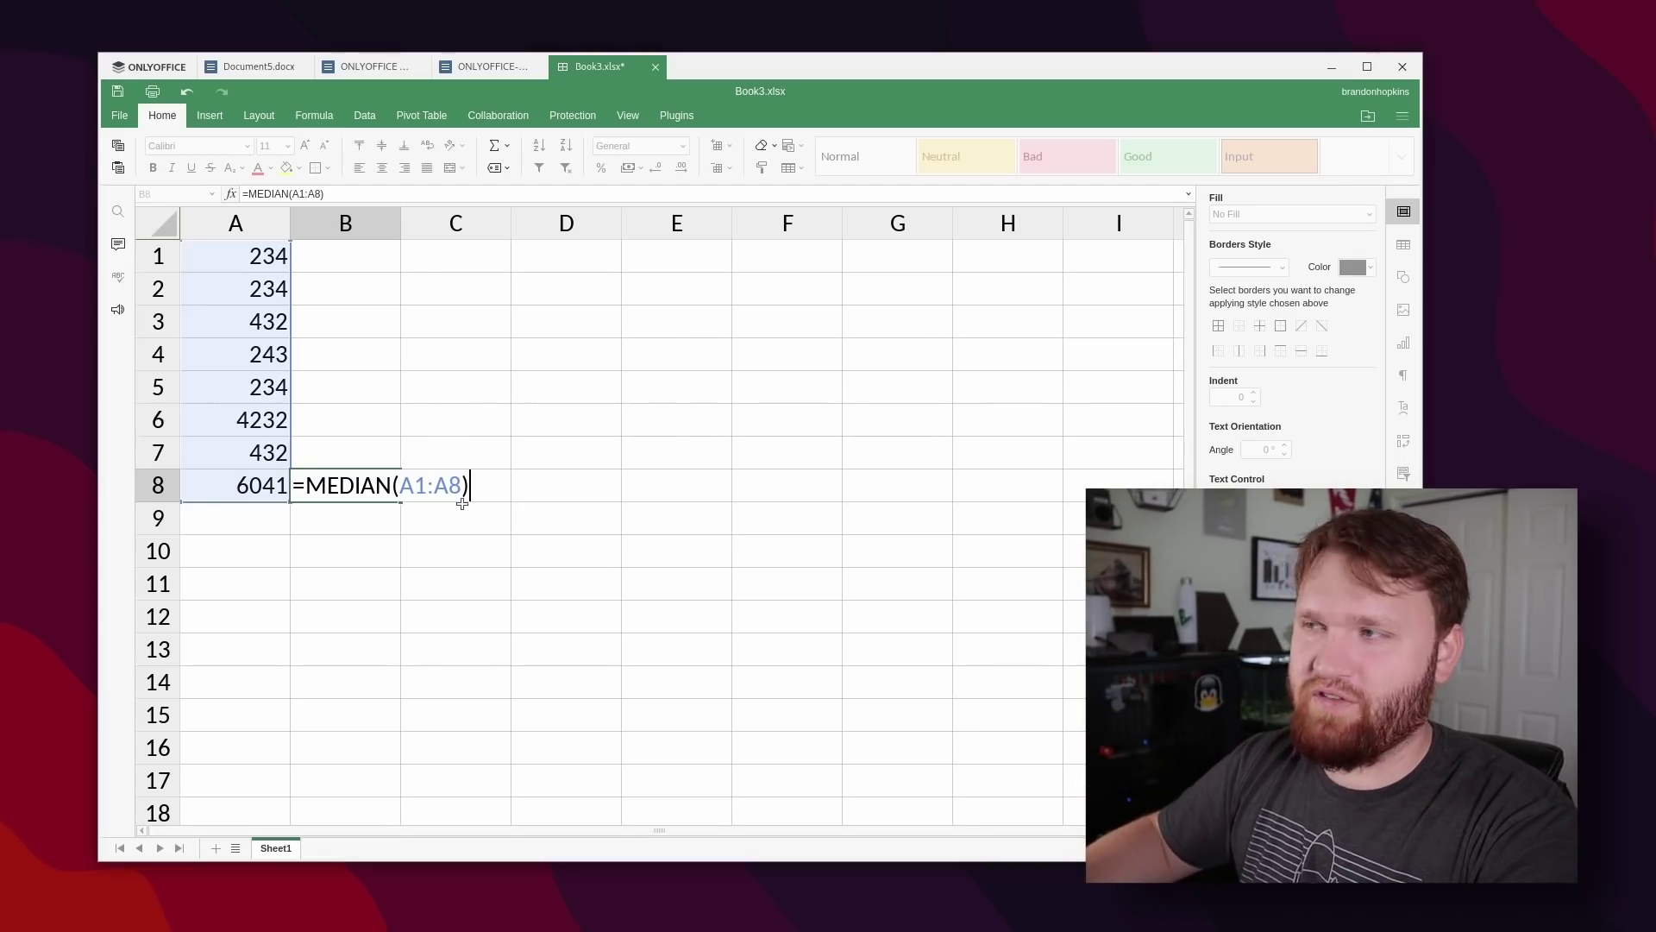
pyautogui.press('Return')
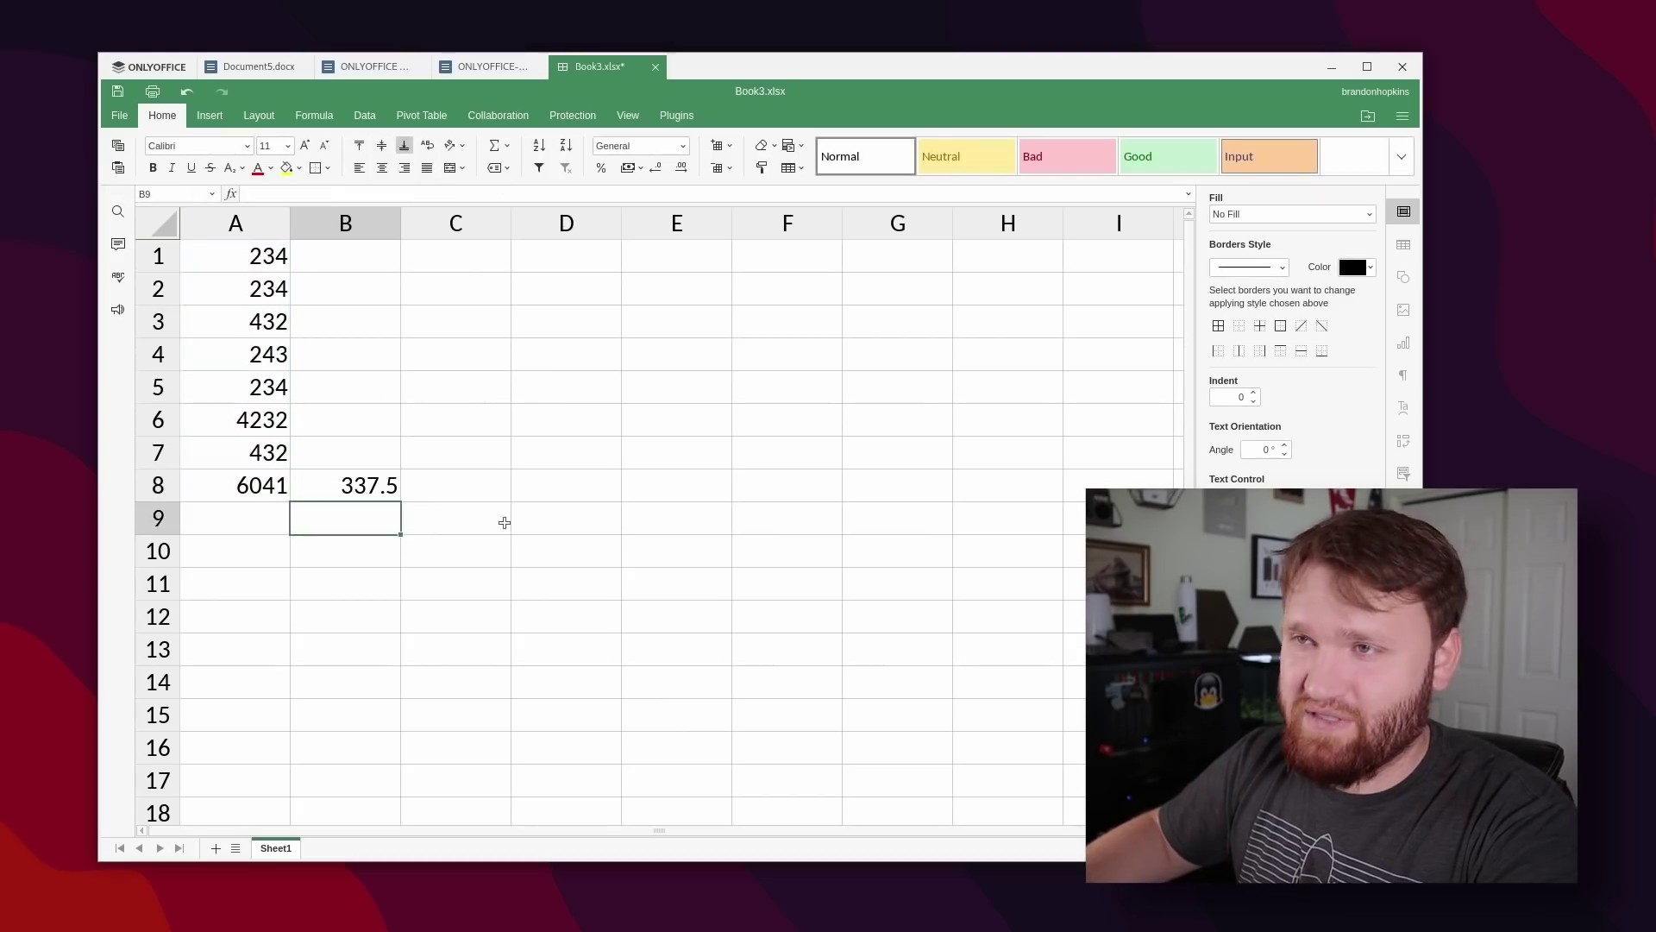
# Step: Show the print preview, switching Print range to All sheets and back to Current sheet
pyautogui.click(120, 117)
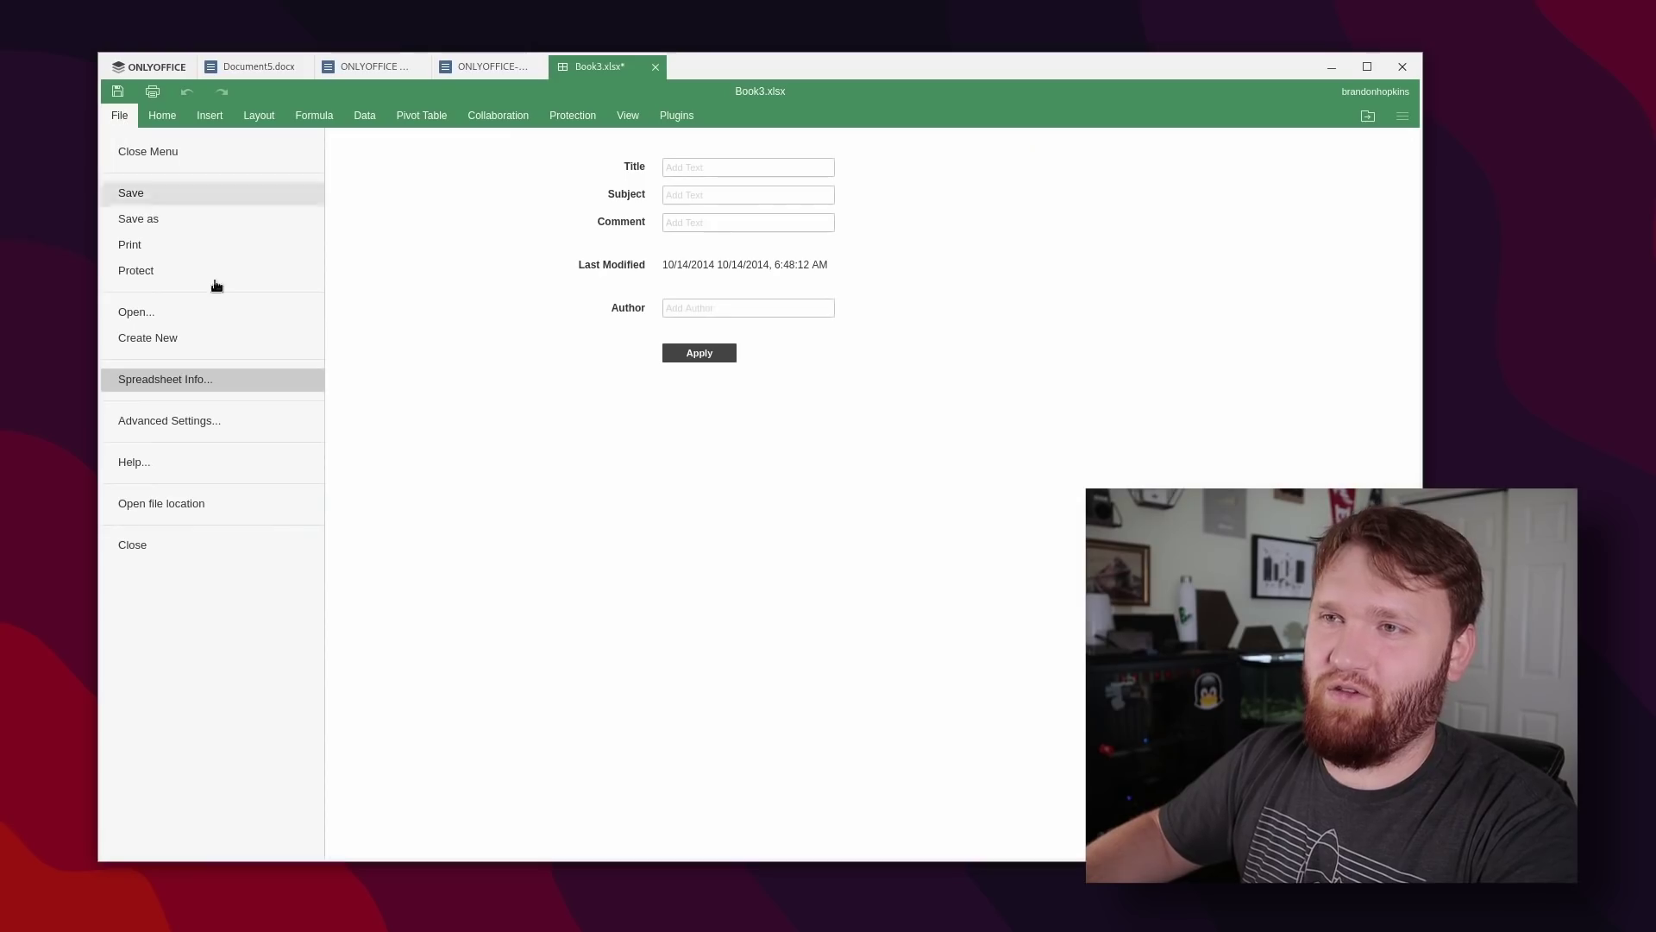
pyautogui.click(142, 246)
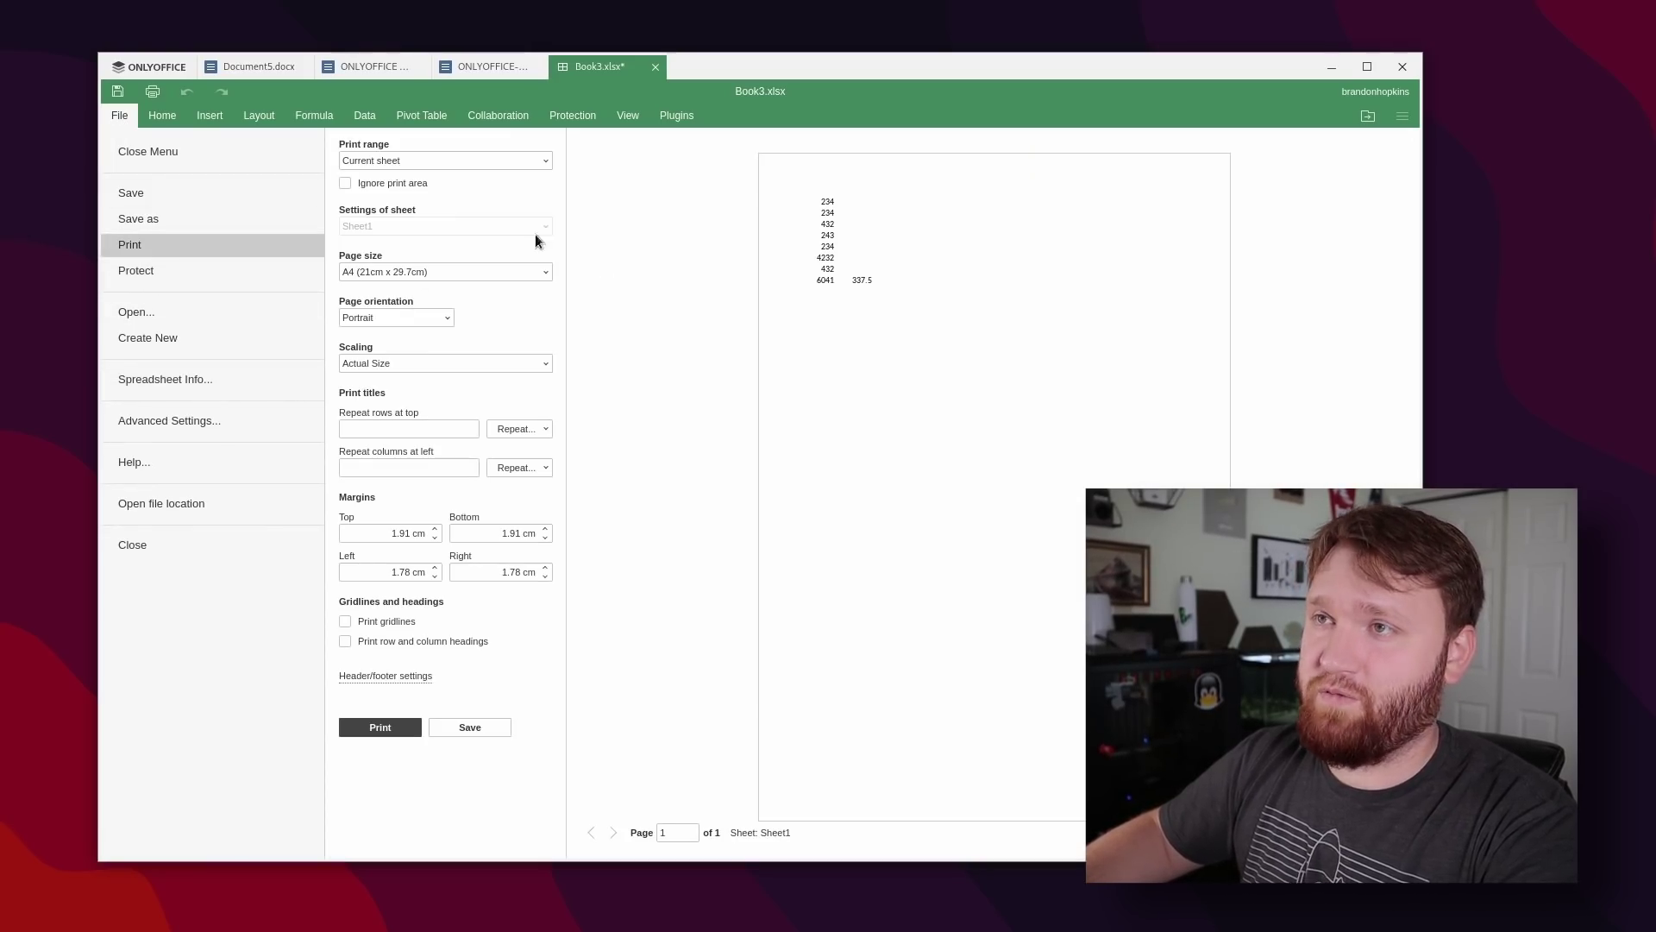
pyautogui.click(484, 162)
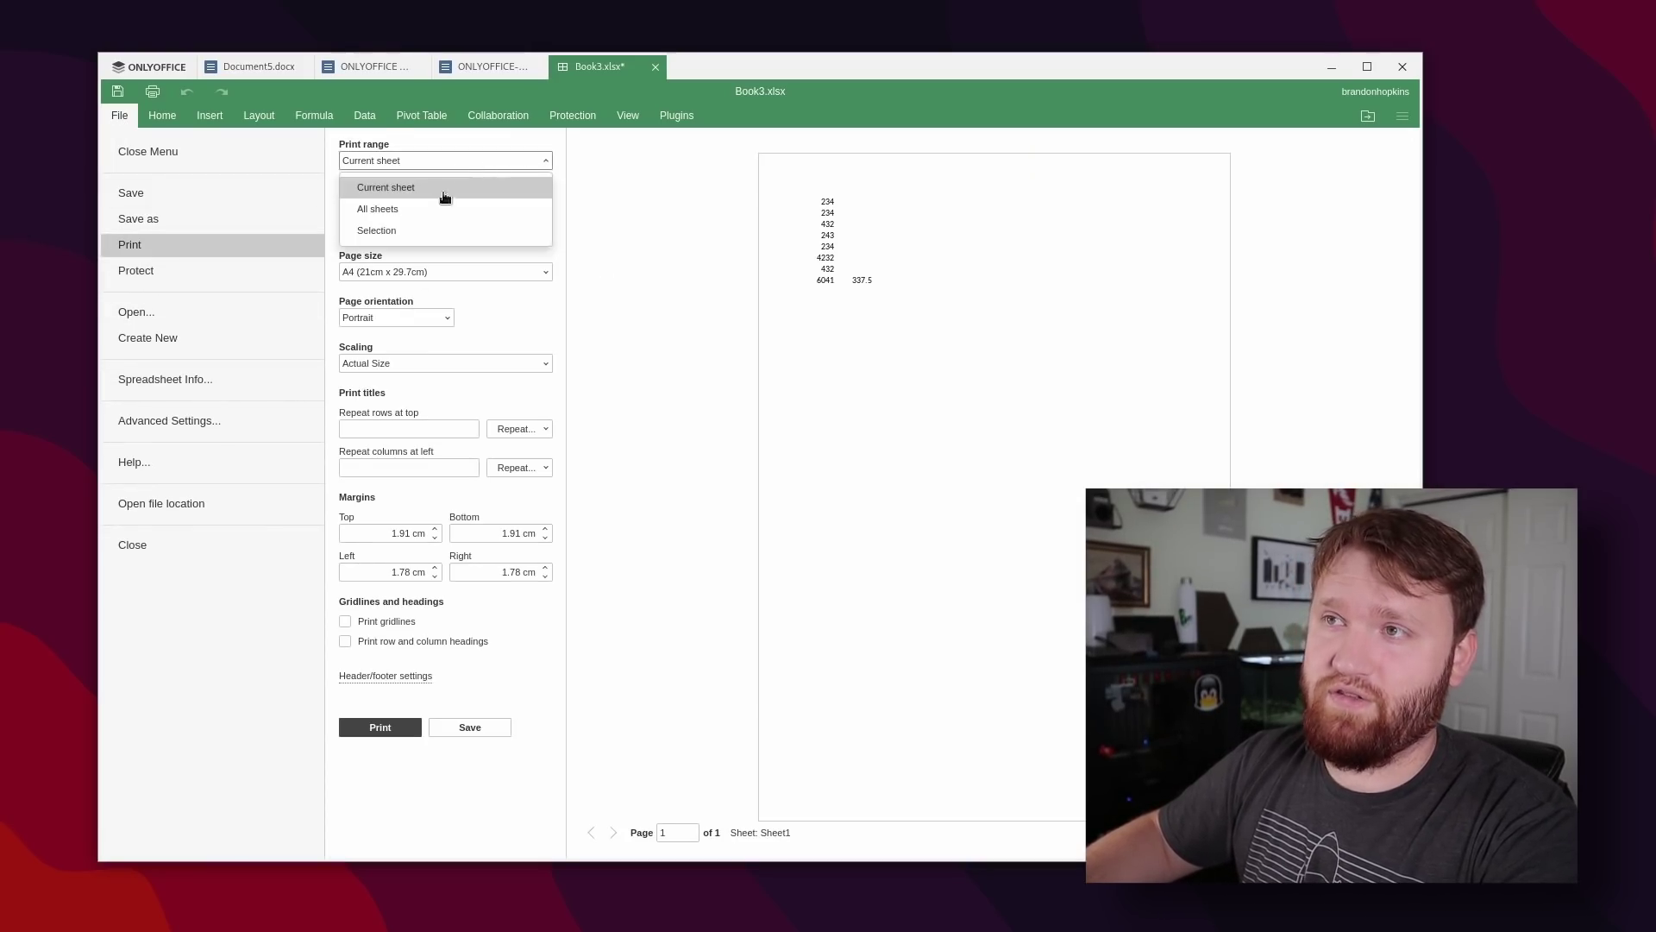
pyautogui.click(416, 210)
pyautogui.click(425, 162)
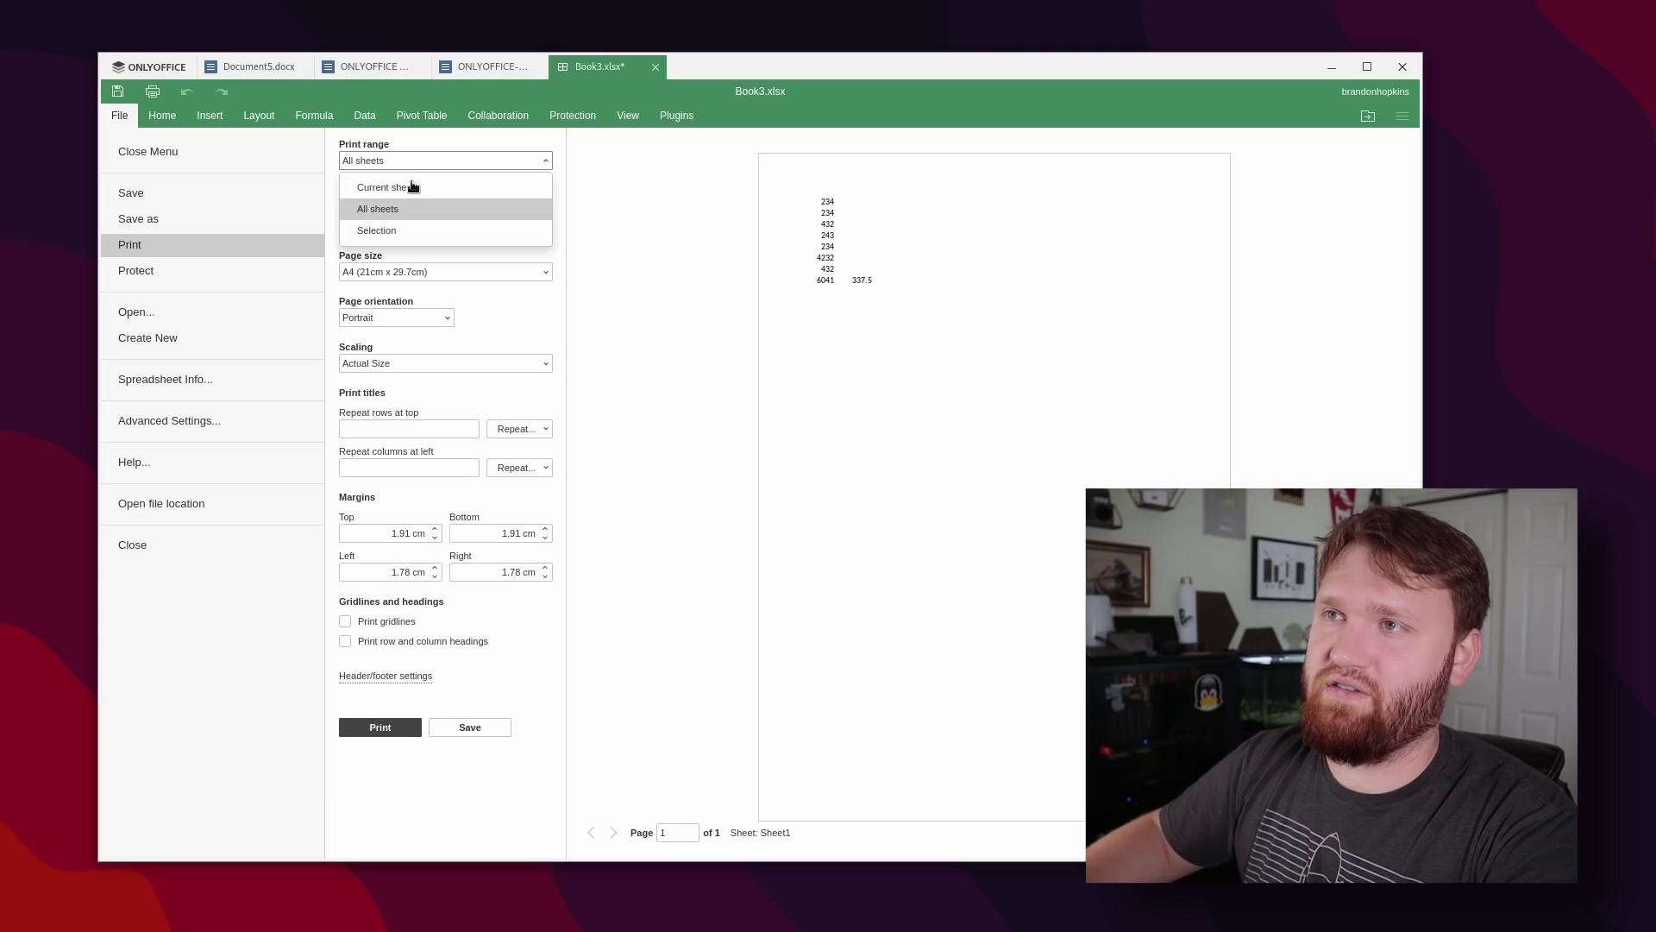
pyautogui.click(409, 187)
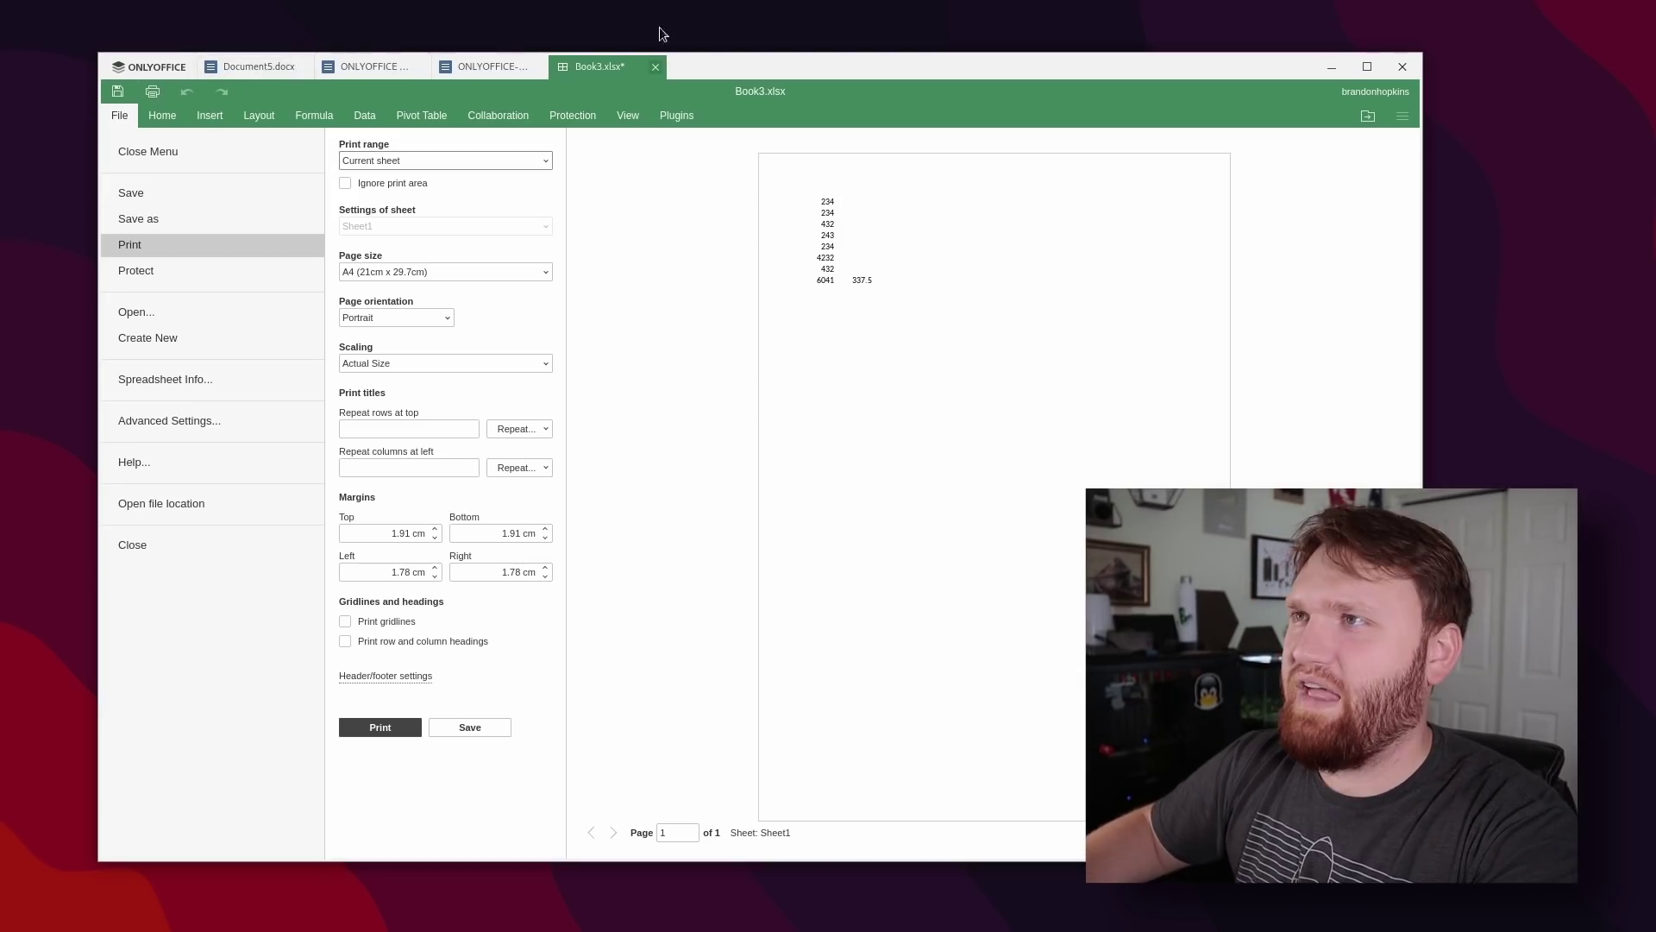
# Step: Close Book3.xlsx without saving and create a new blank presentation
pyautogui.click(657, 67)
pyautogui.click(759, 495)
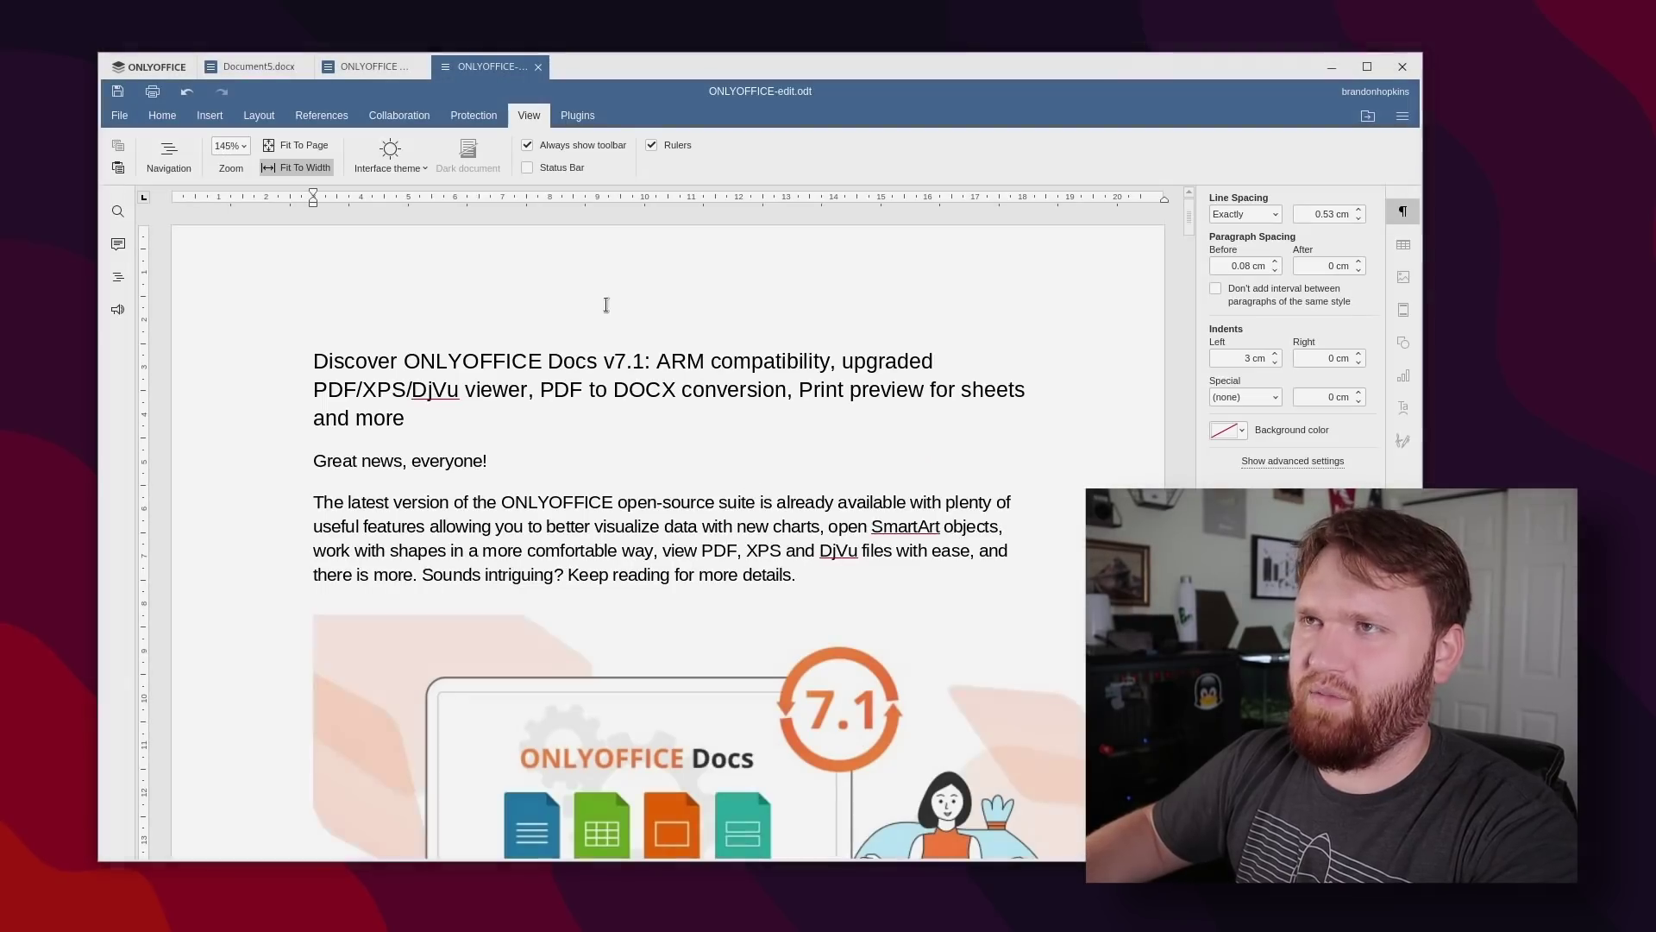
pyautogui.click(148, 66)
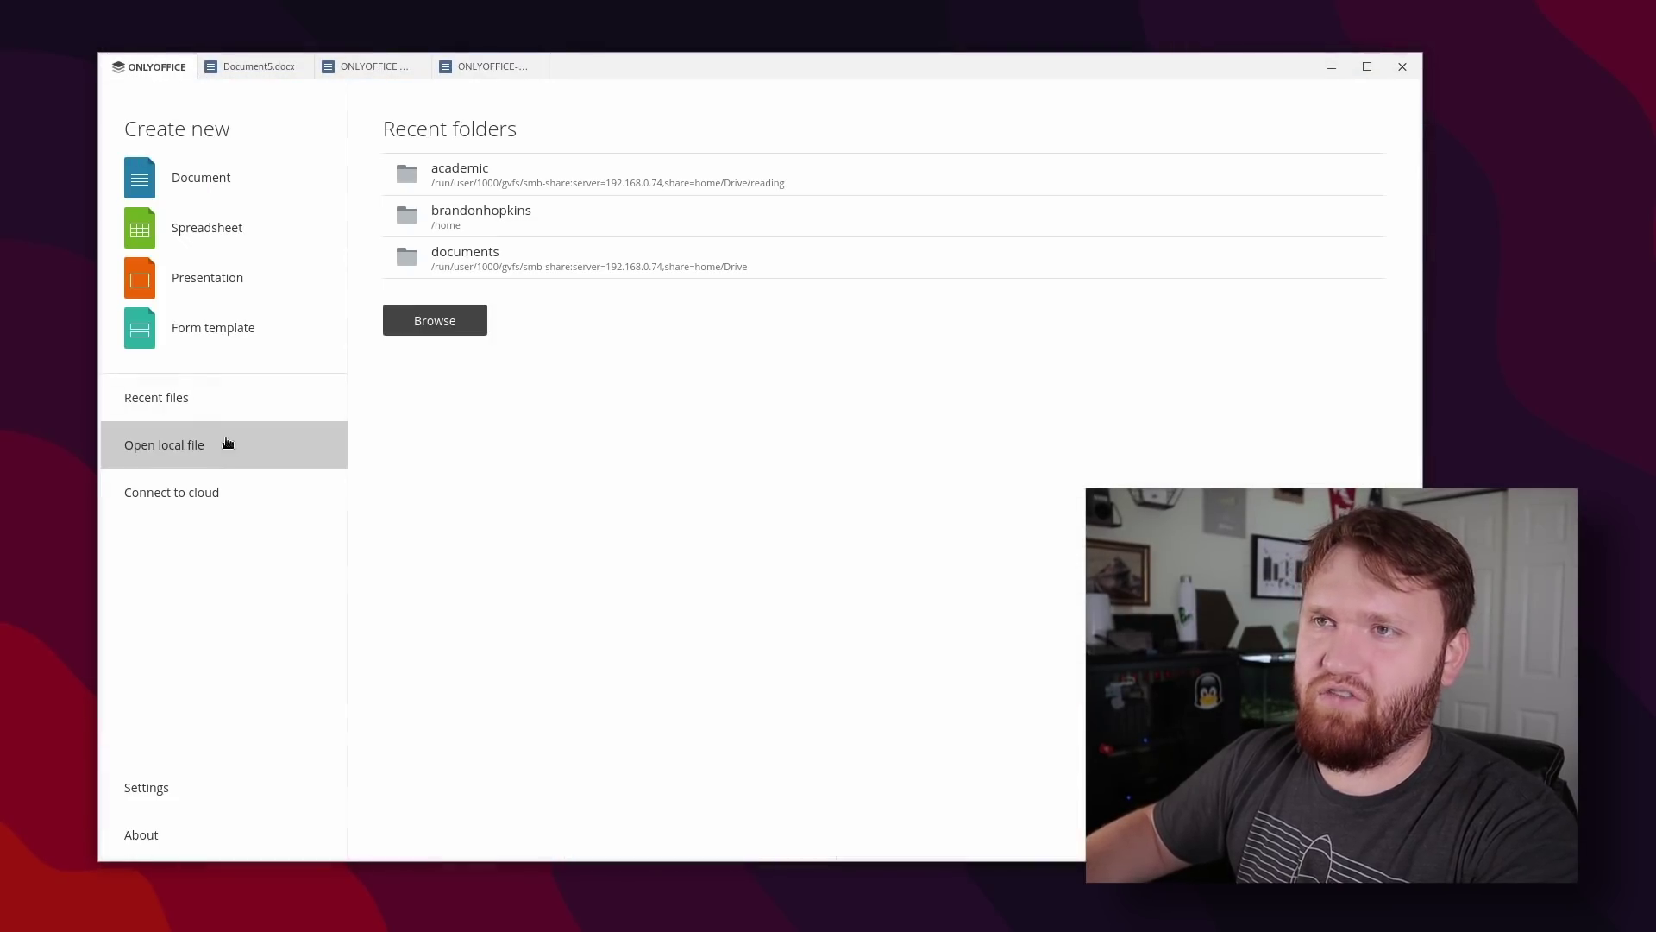
pyautogui.click(219, 285)
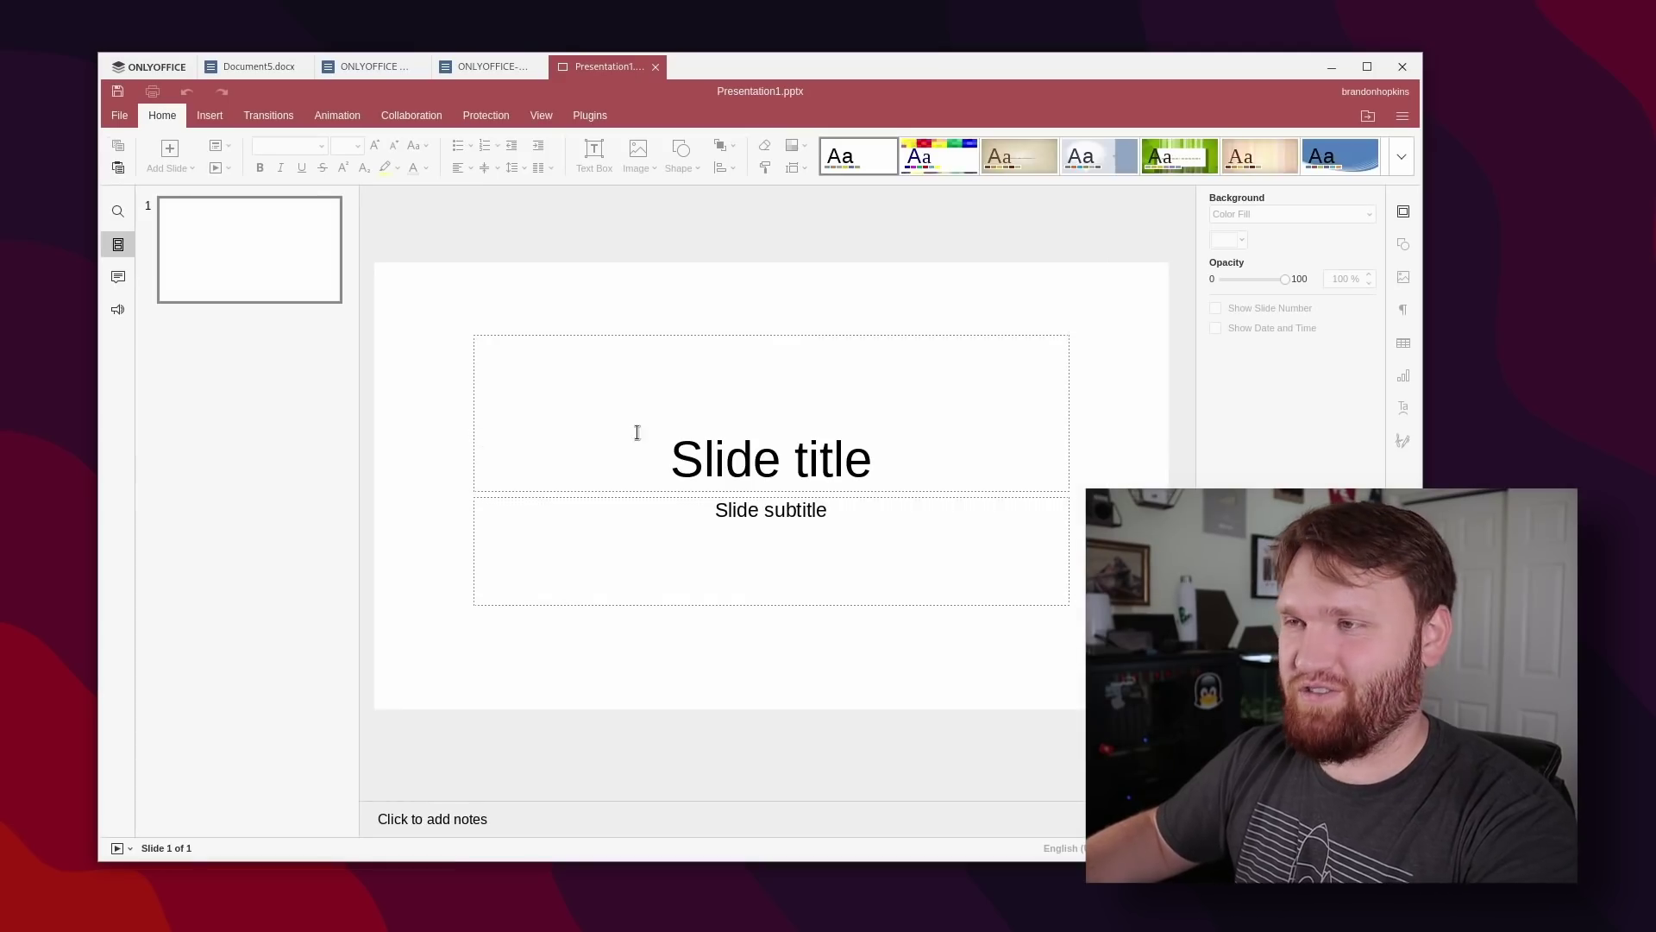
# Step: Type 'Title!' into the first slide's title placeholder
pyautogui.click(341, 117)
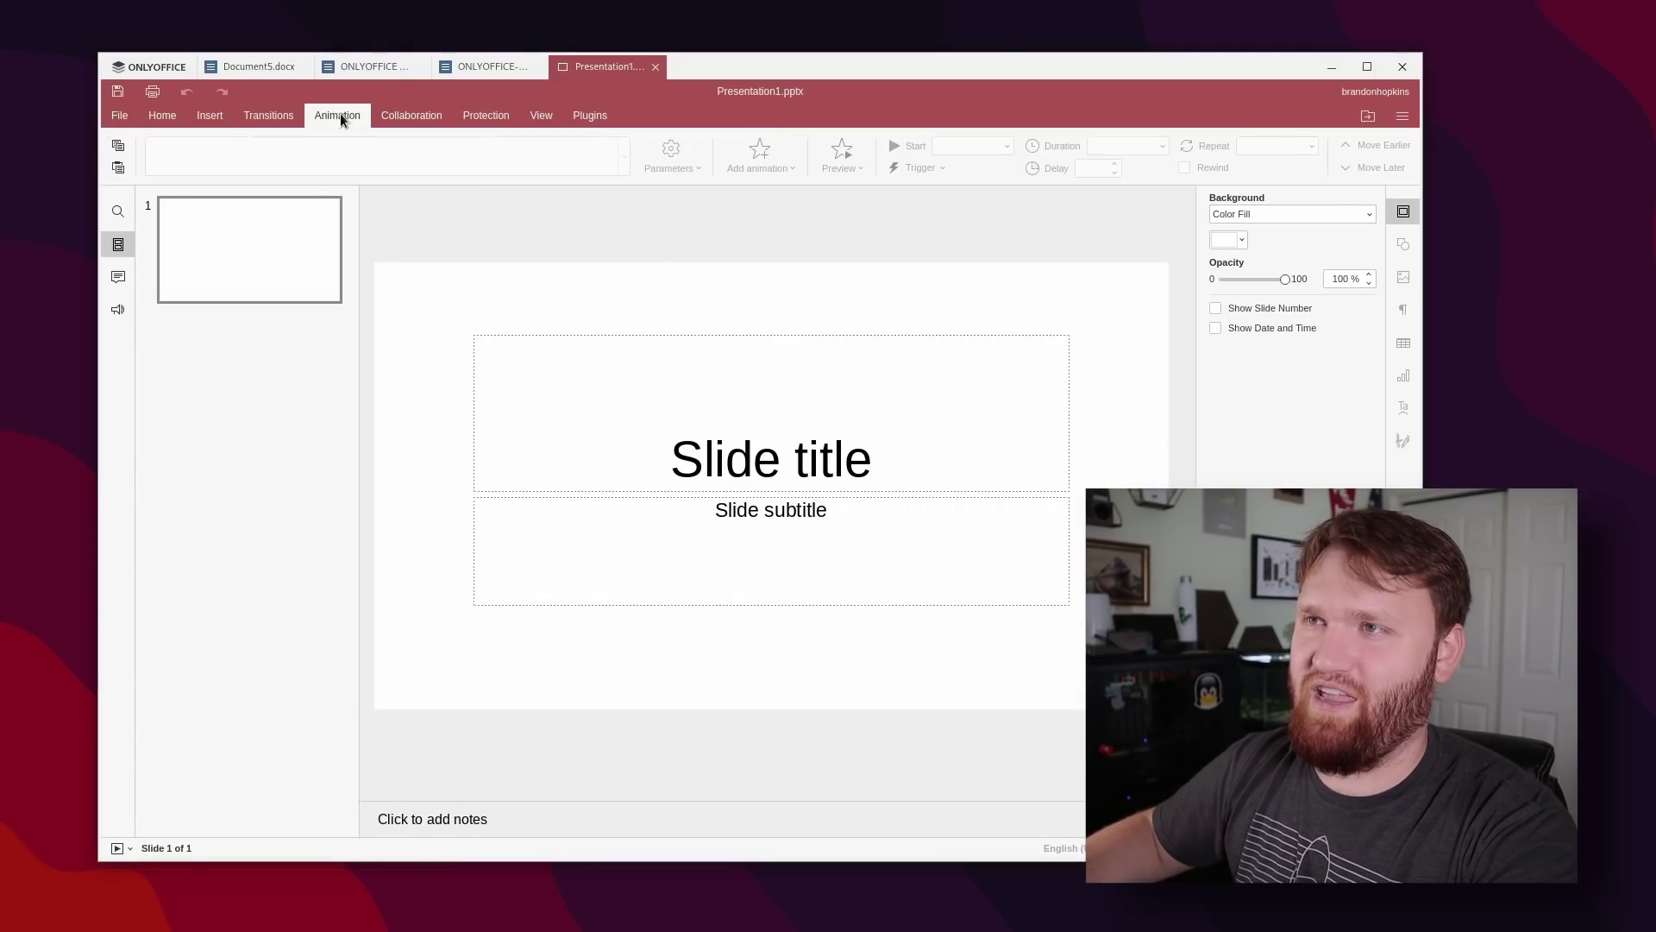
pyautogui.click(830, 483)
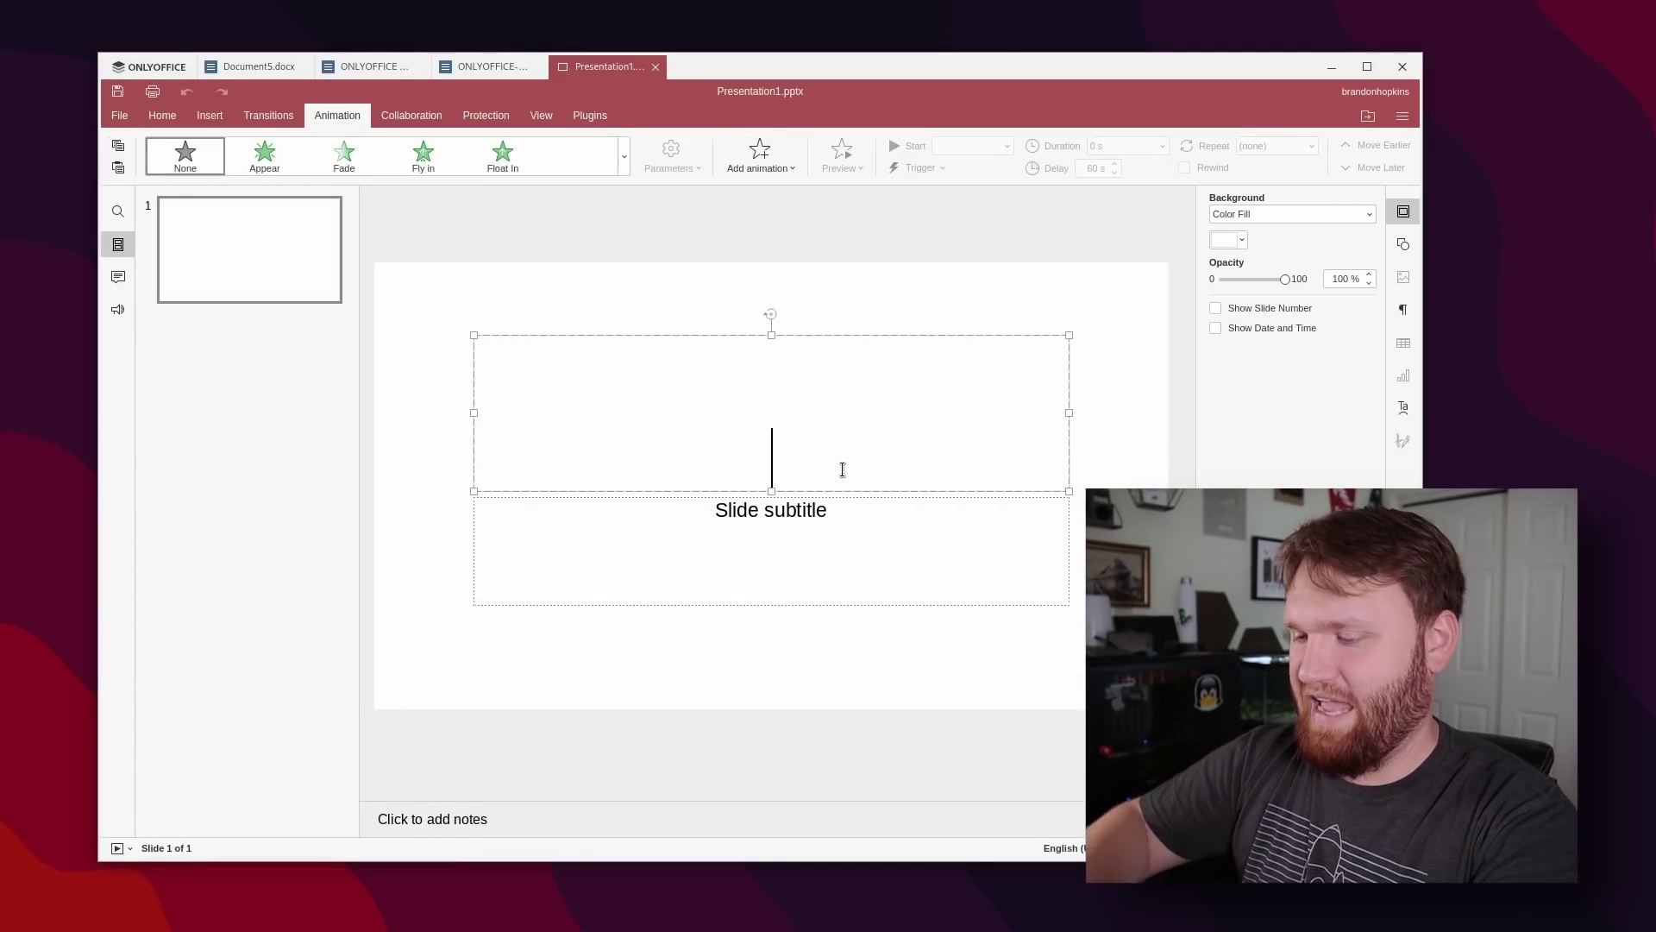
pyautogui.write('Titl;e')
pyautogui.press('BackSpace')
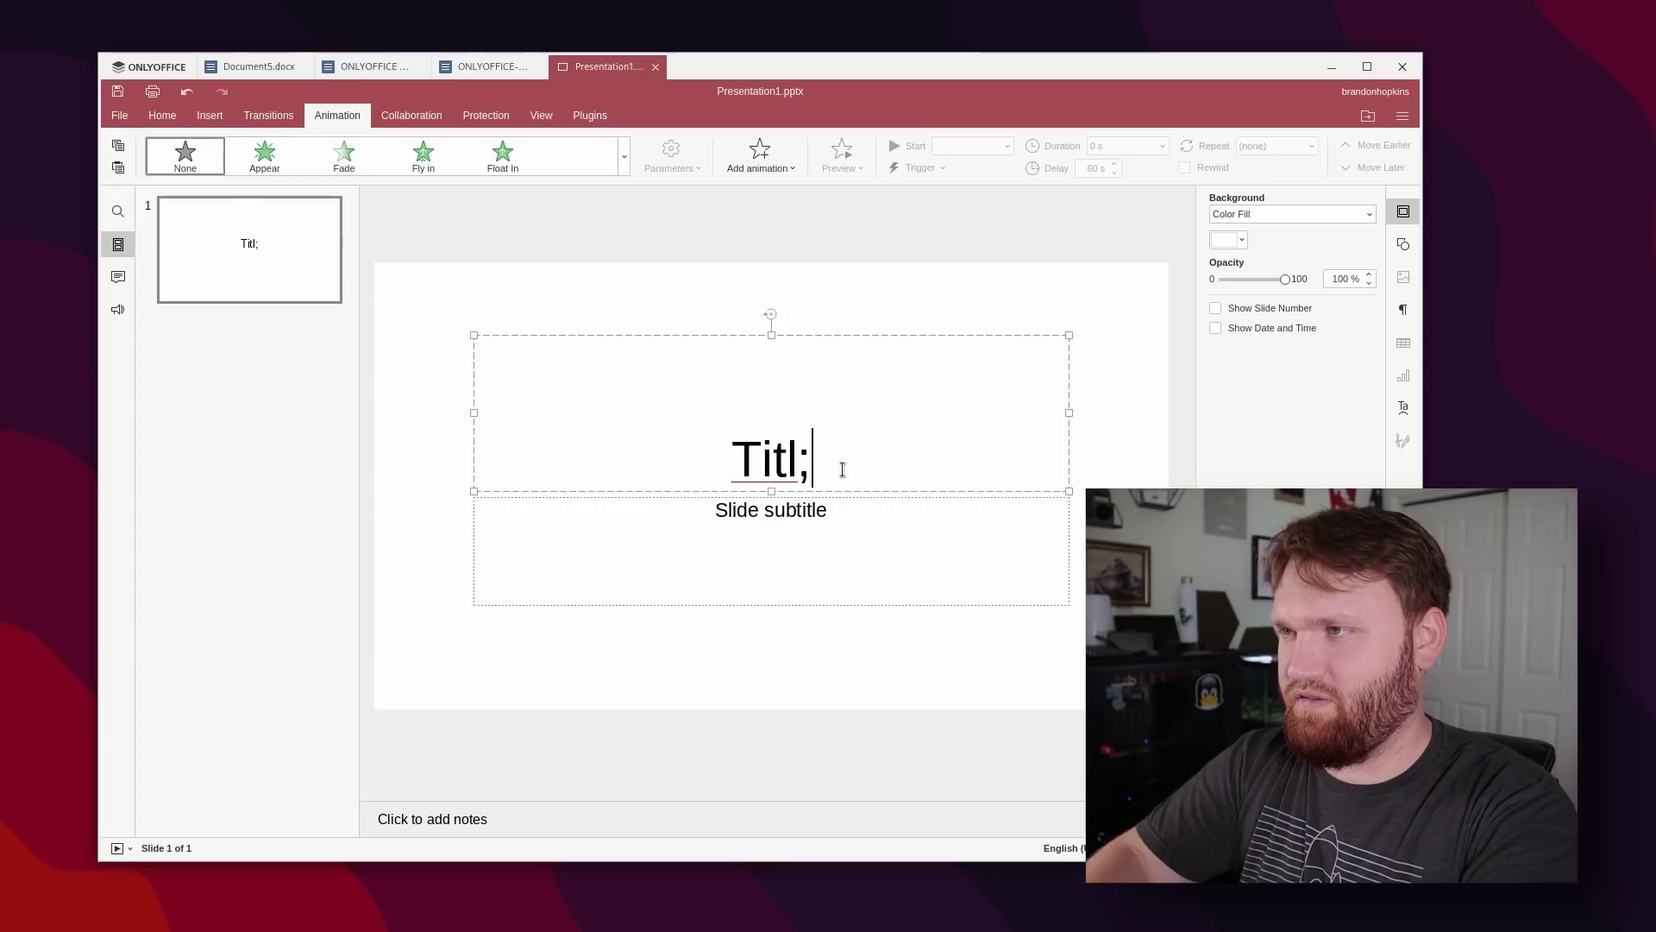
pyautogui.press('BackSpace')
pyautogui.write('e!')
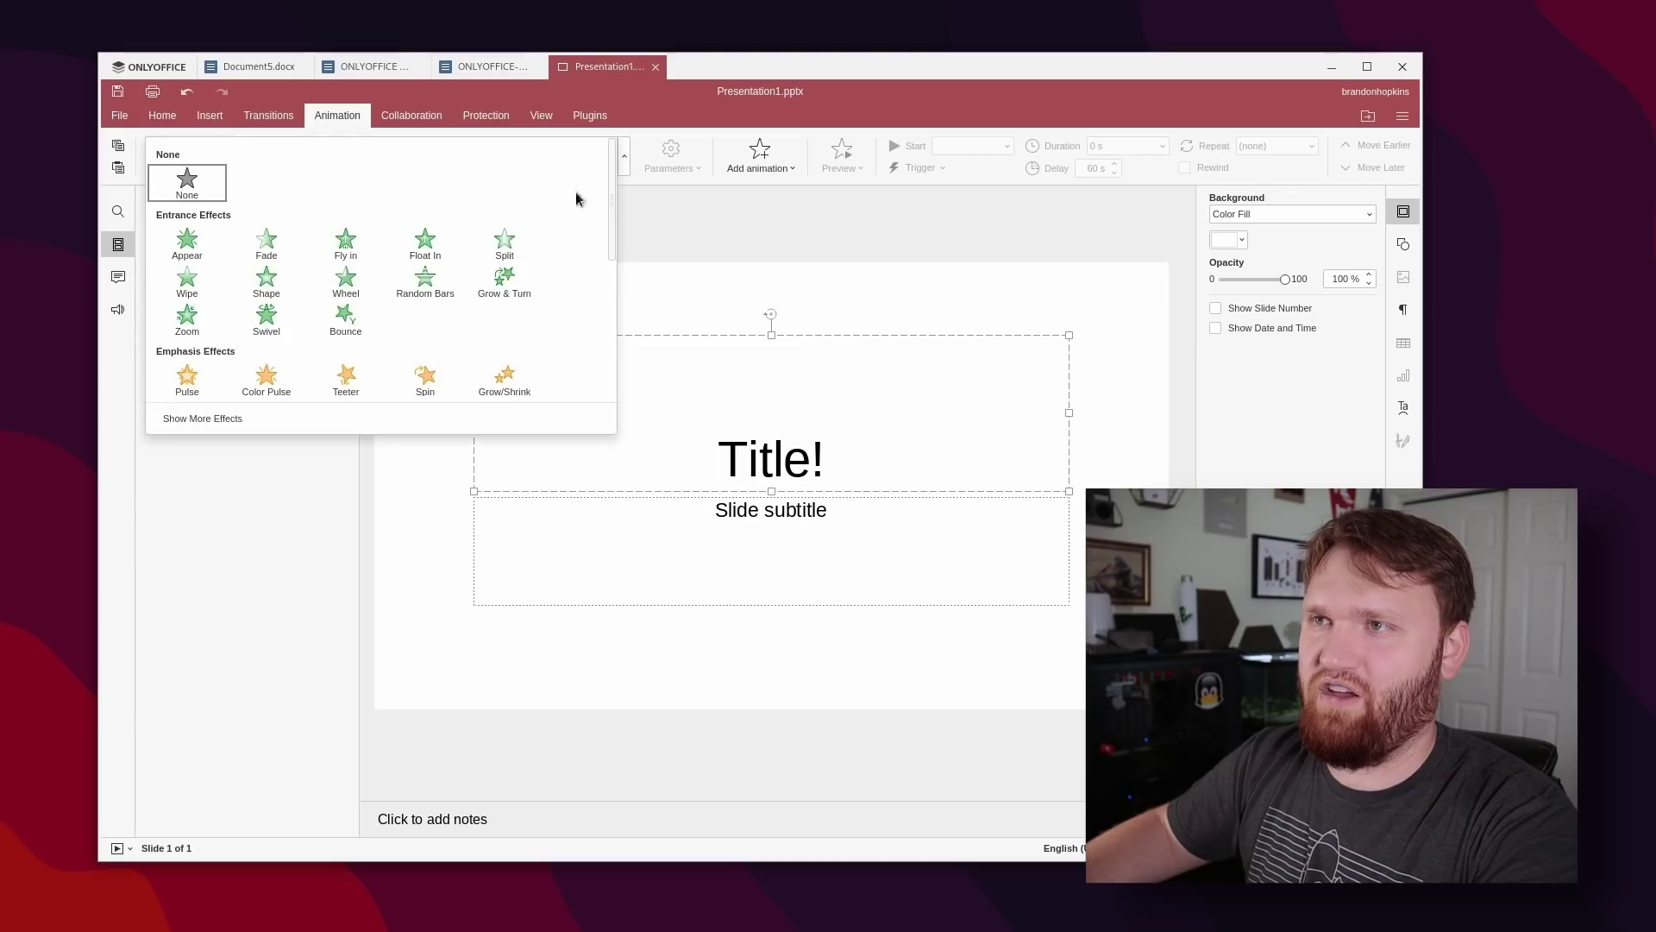
# Step: Apply the Swivel animation to the 'Title!' heading, preview it, and check its Start options
pyautogui.scroll(-6, 466, 309)
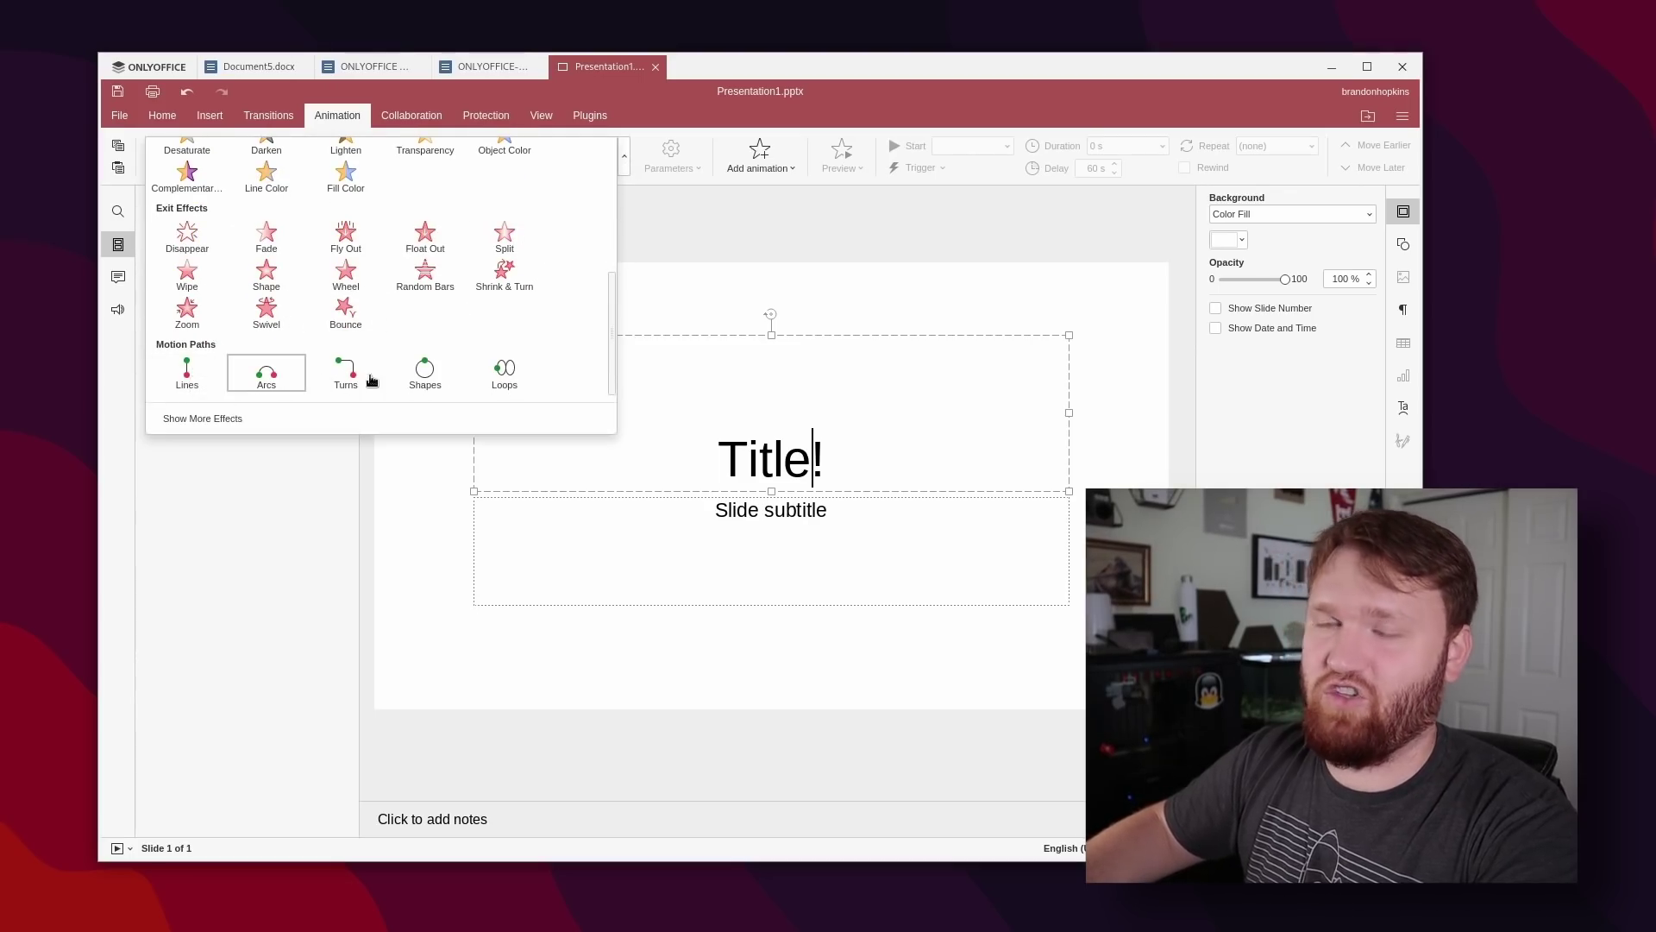
pyautogui.scroll(3, 379, 353)
pyautogui.scroll(-3, 349, 319)
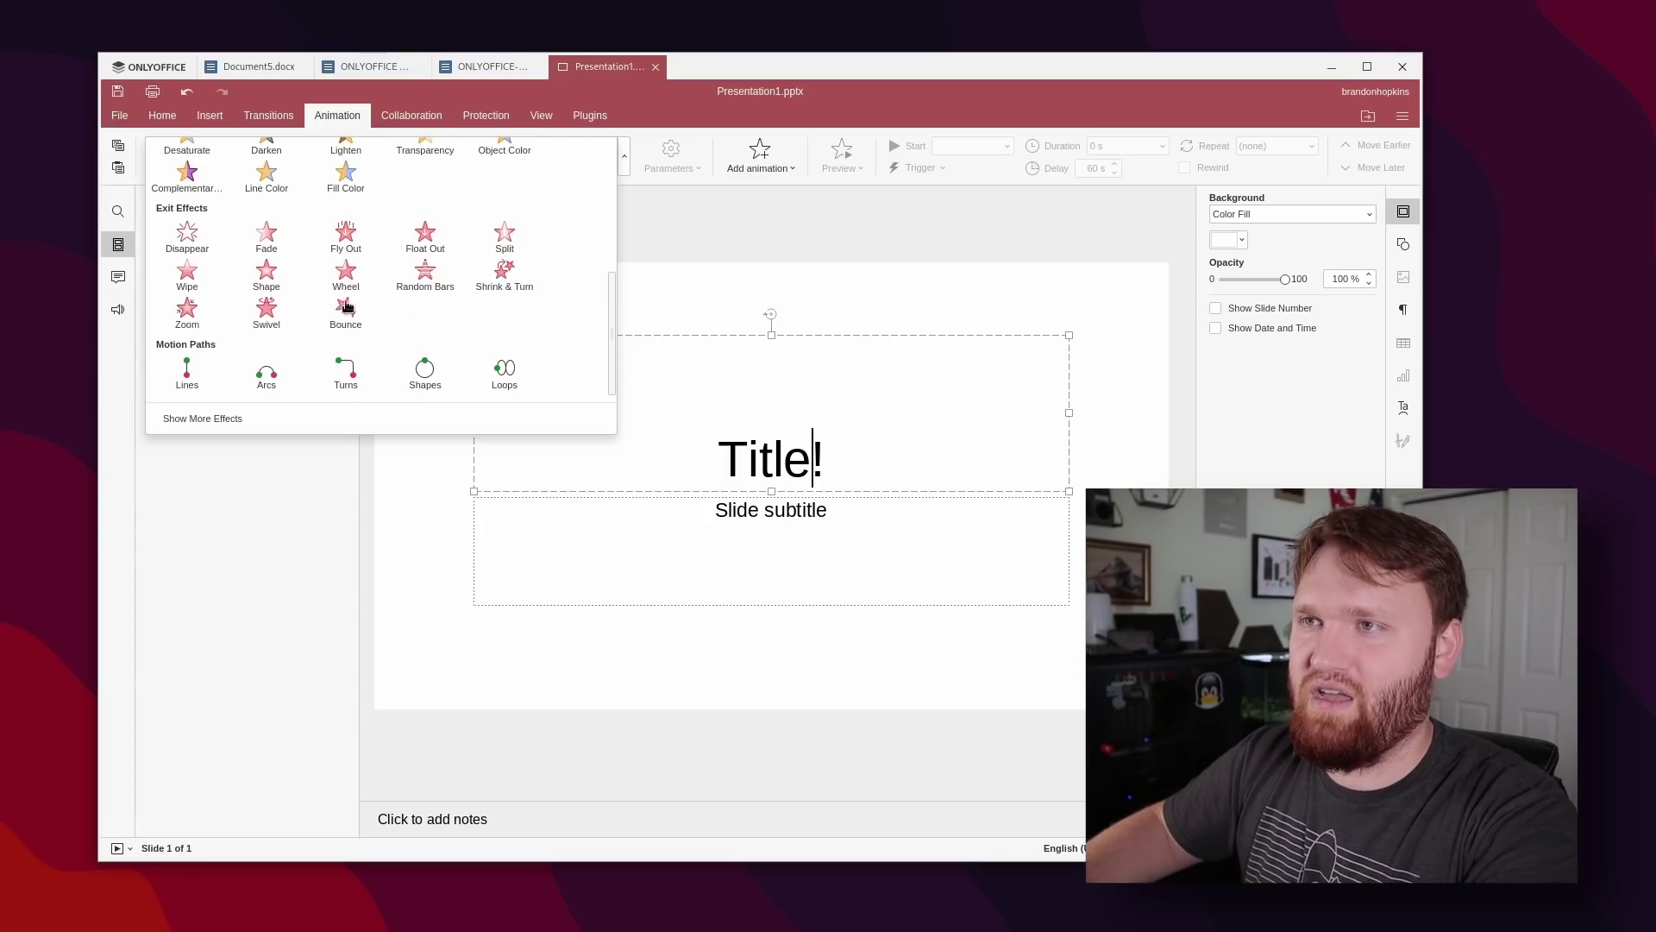
pyautogui.scroll(6, 346, 309)
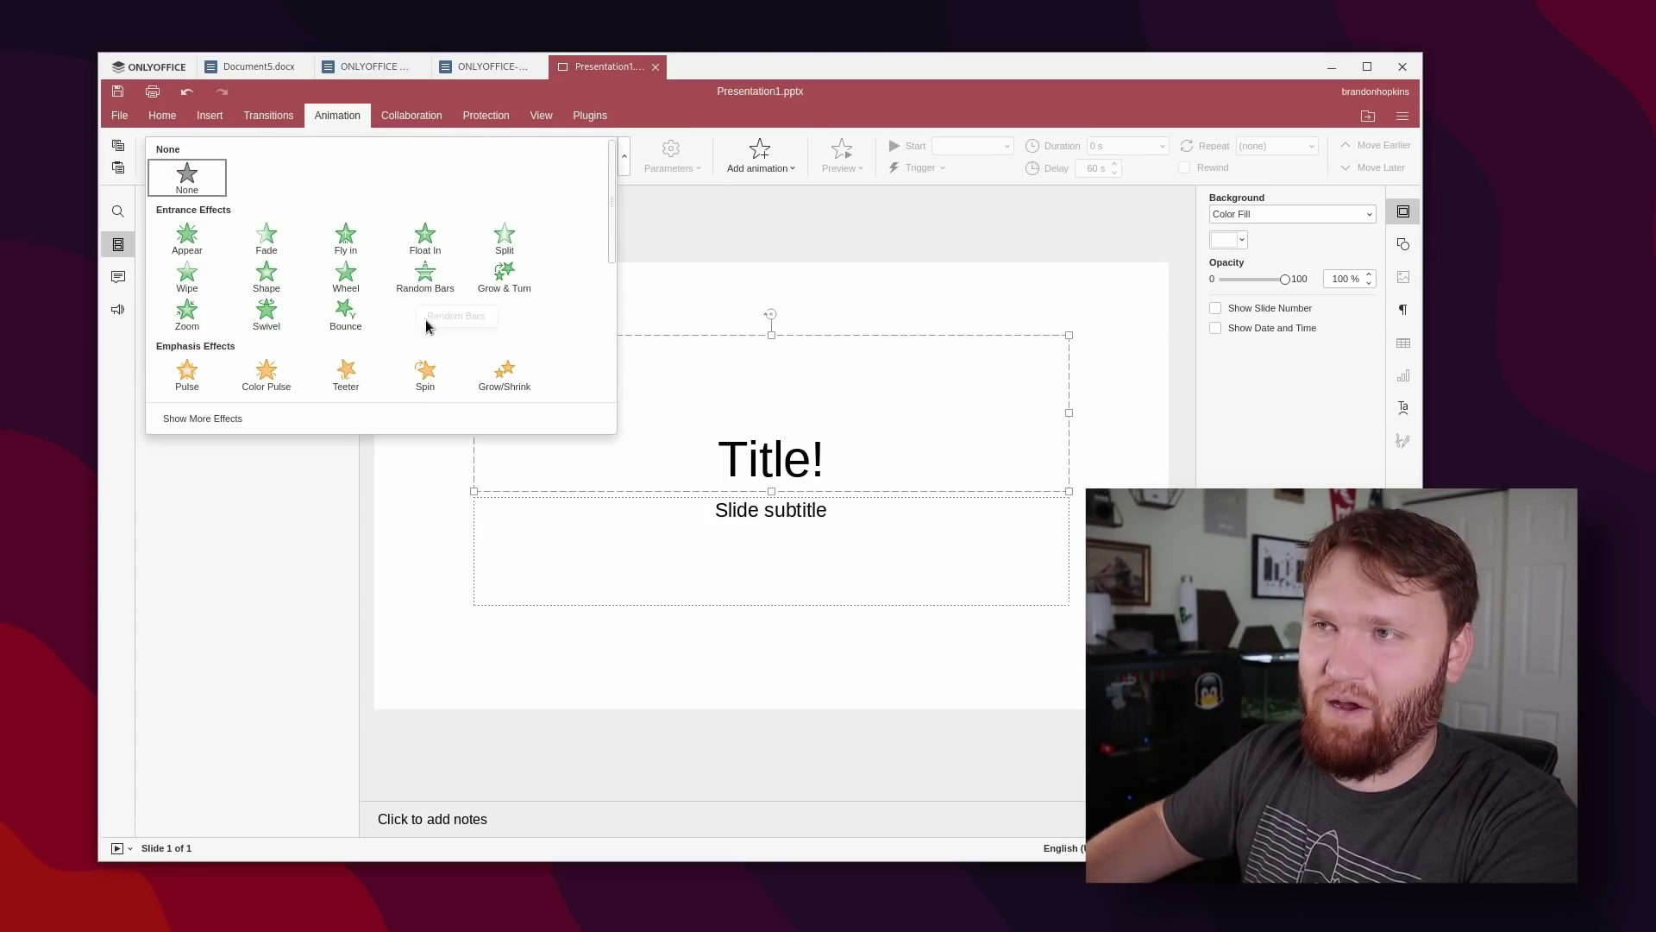
pyautogui.scroll(-2, 353, 308)
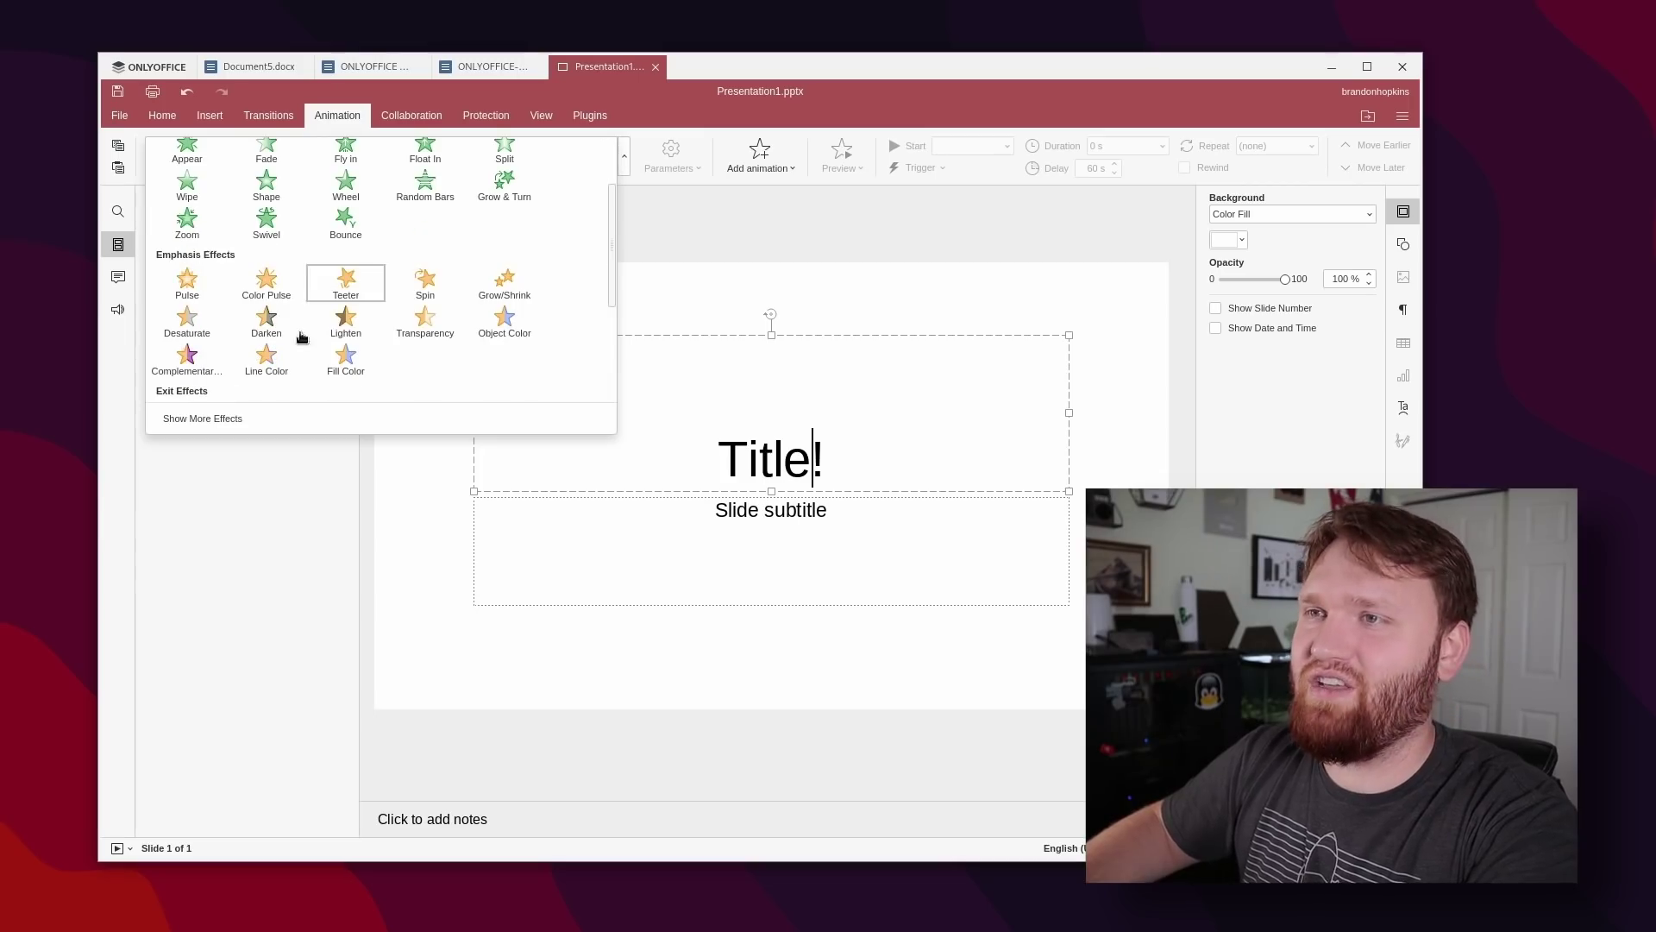
pyautogui.scroll(1, 297, 284)
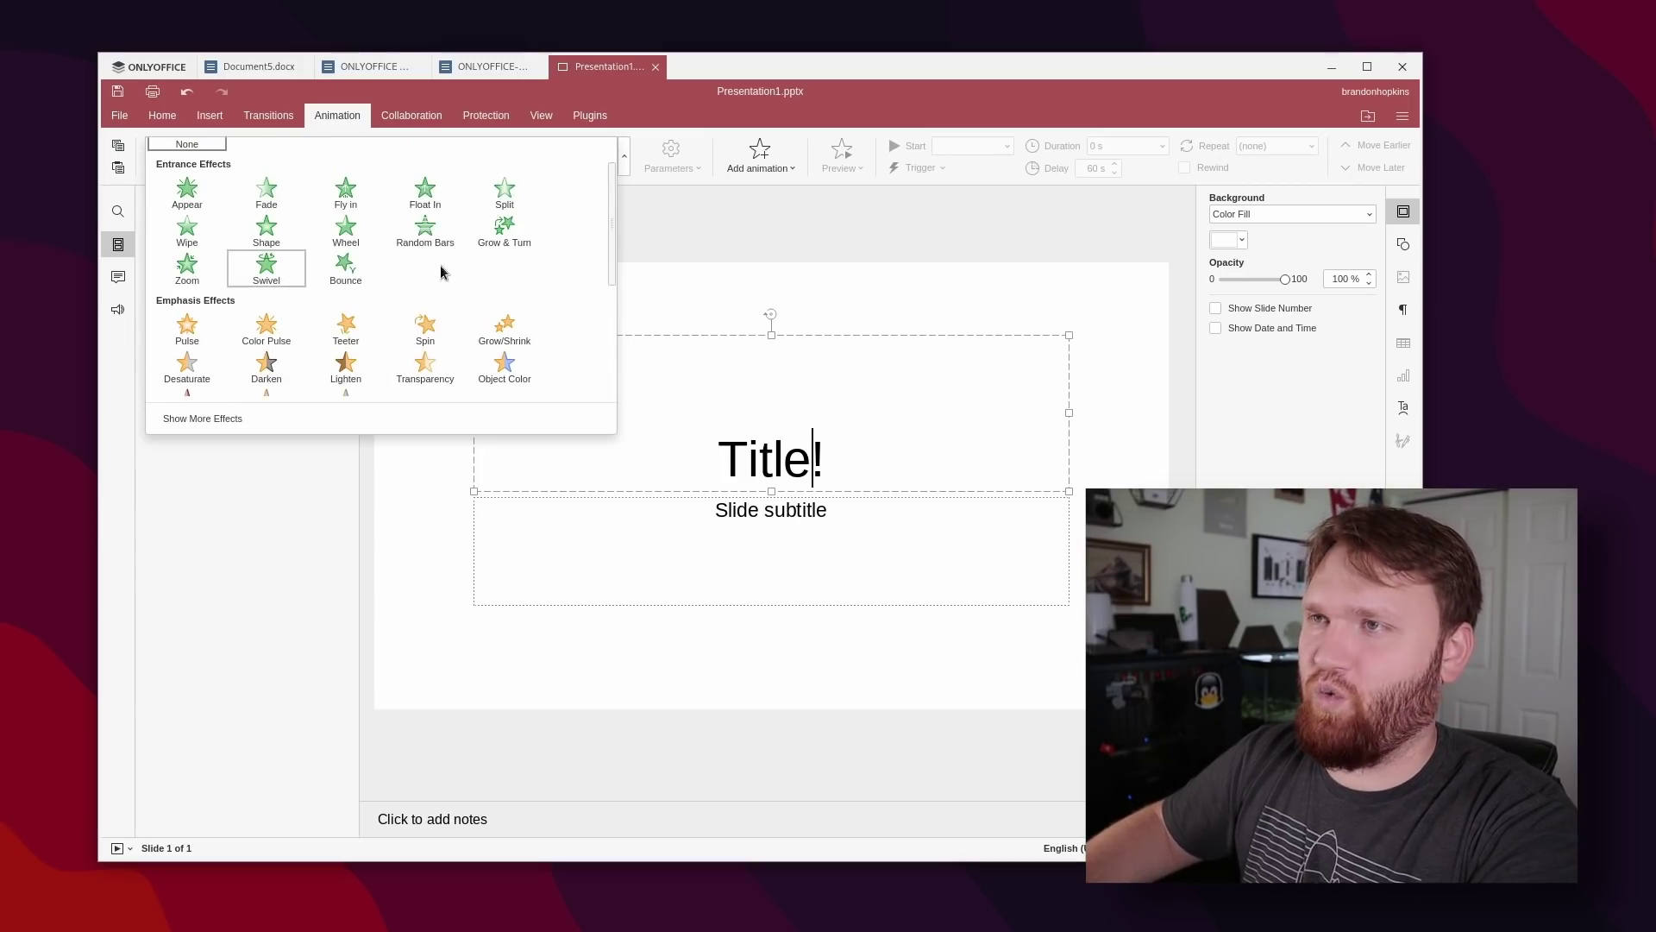
pyautogui.click(266, 267)
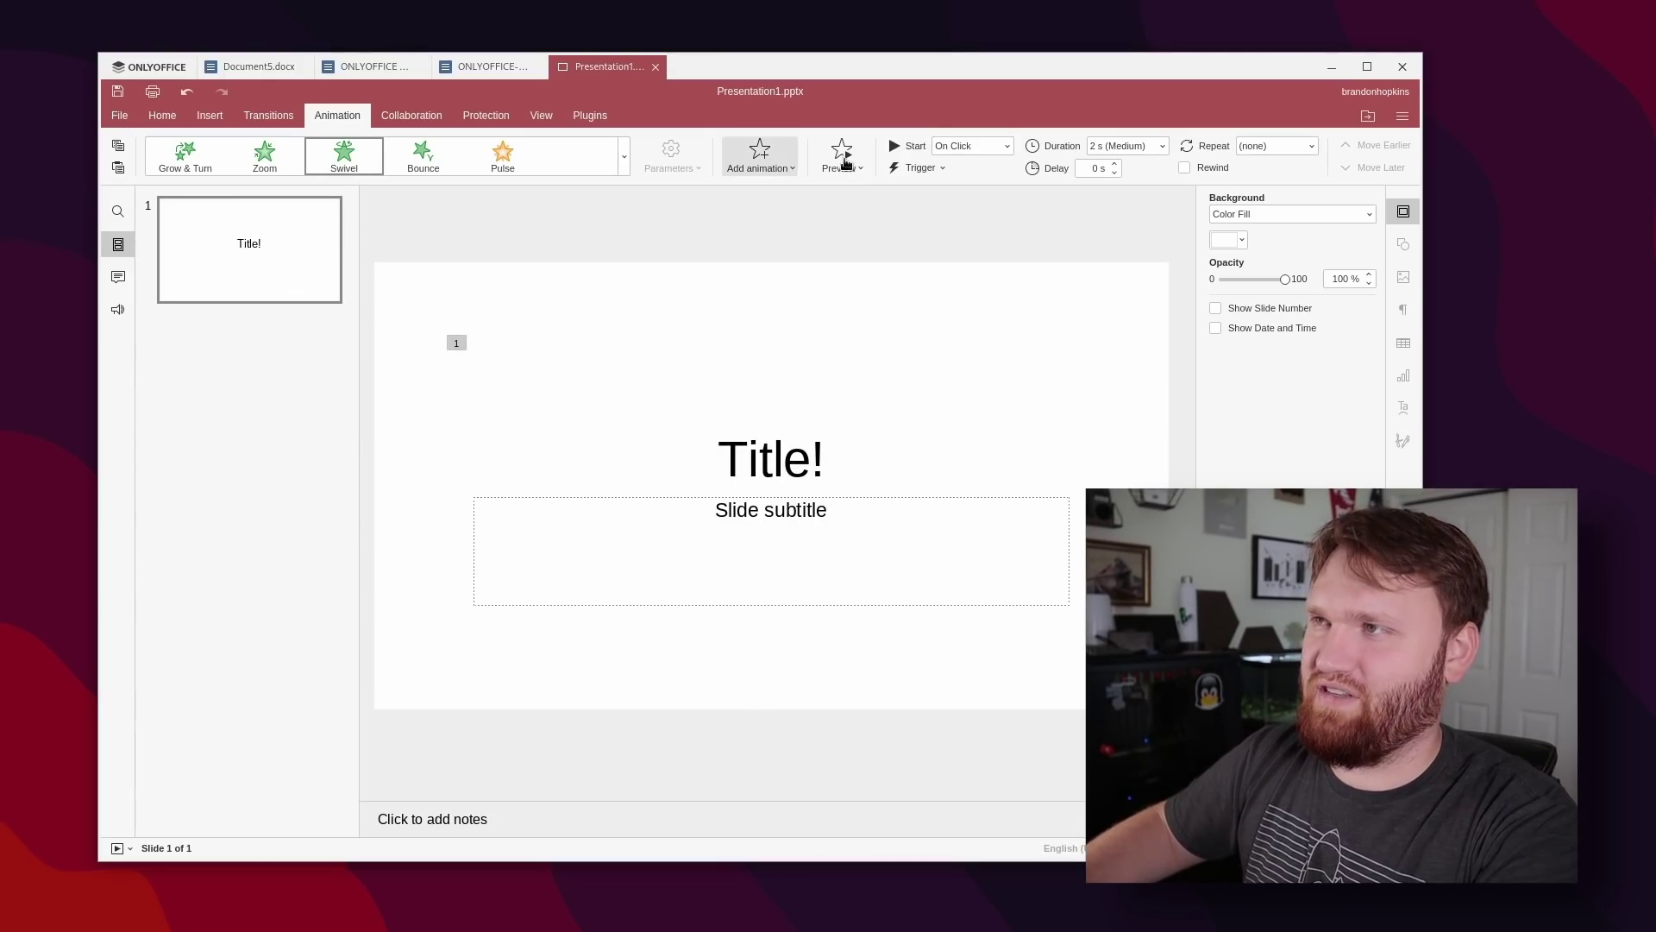
pyautogui.click(843, 159)
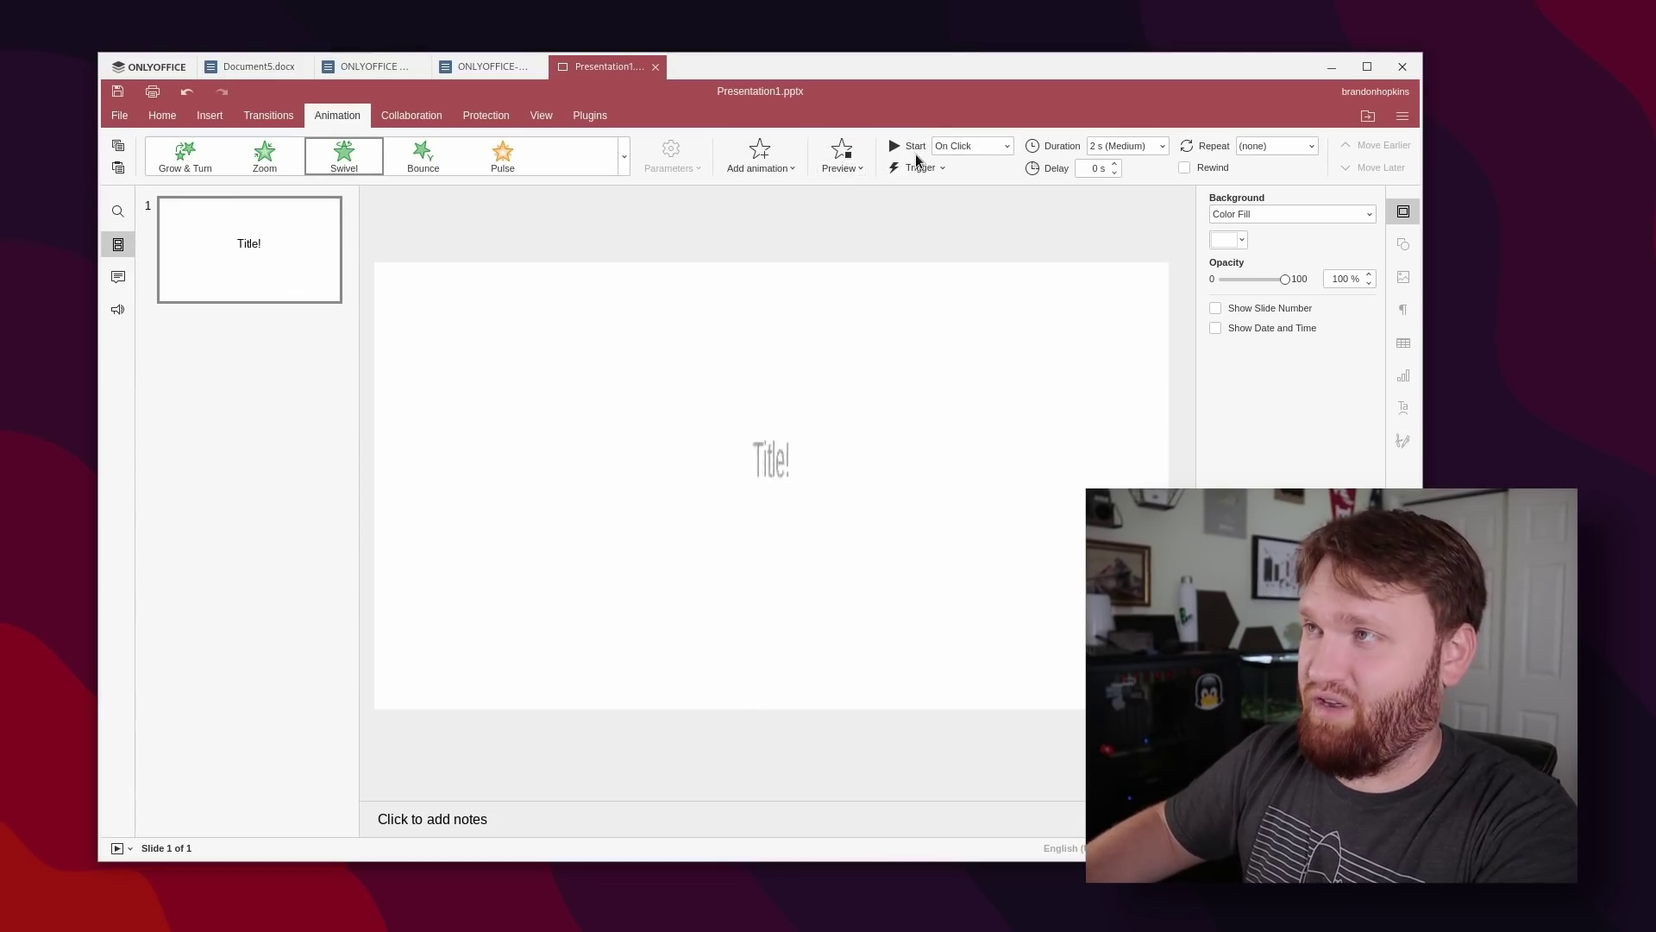
pyautogui.click(978, 148)
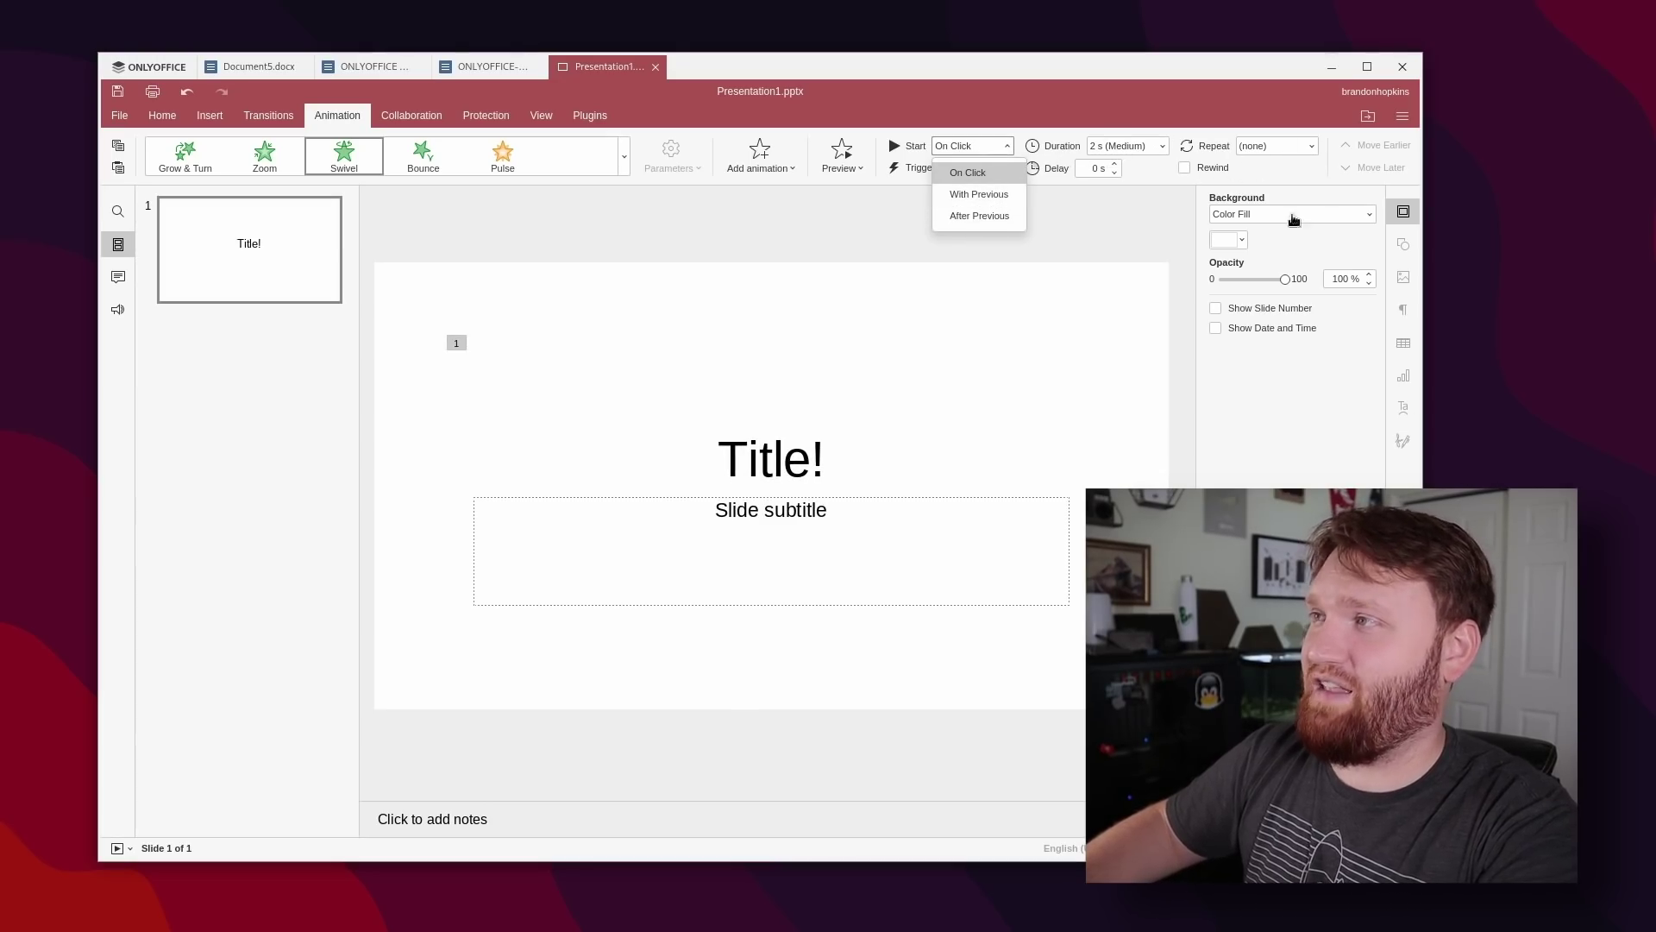
# Step: Add three new blank slides from the slide list's context menu
pyautogui.click(795, 228)
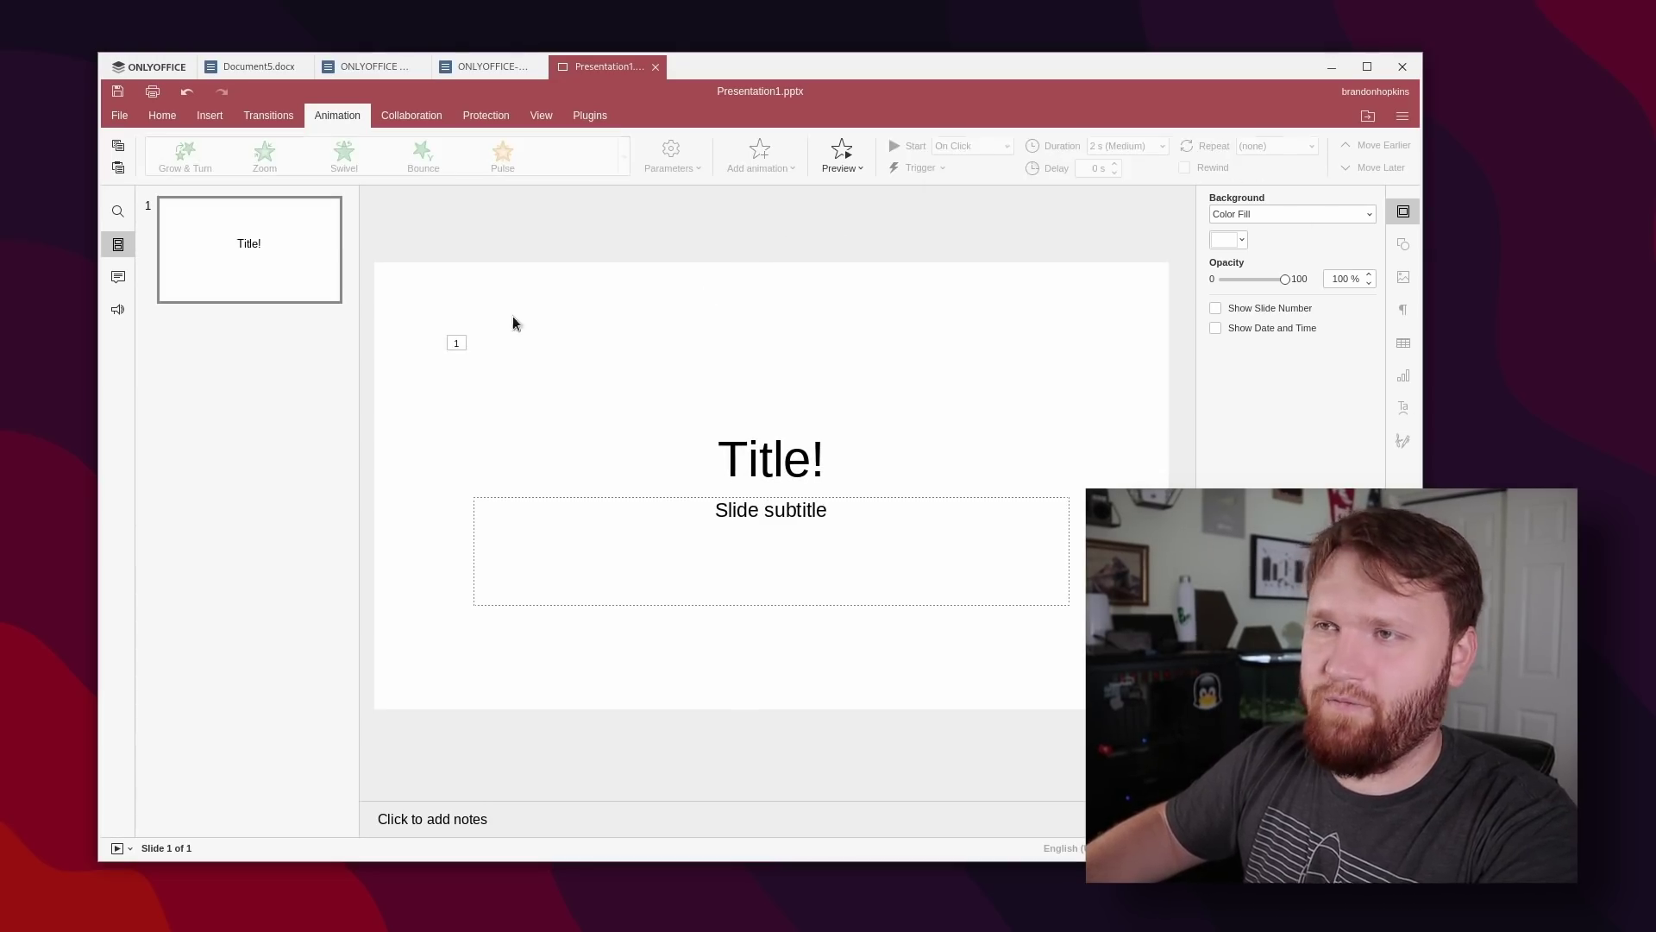
pyautogui.rightClick(283, 430)
pyautogui.click(321, 444)
pyautogui.rightClick(263, 472)
pyautogui.click(297, 487)
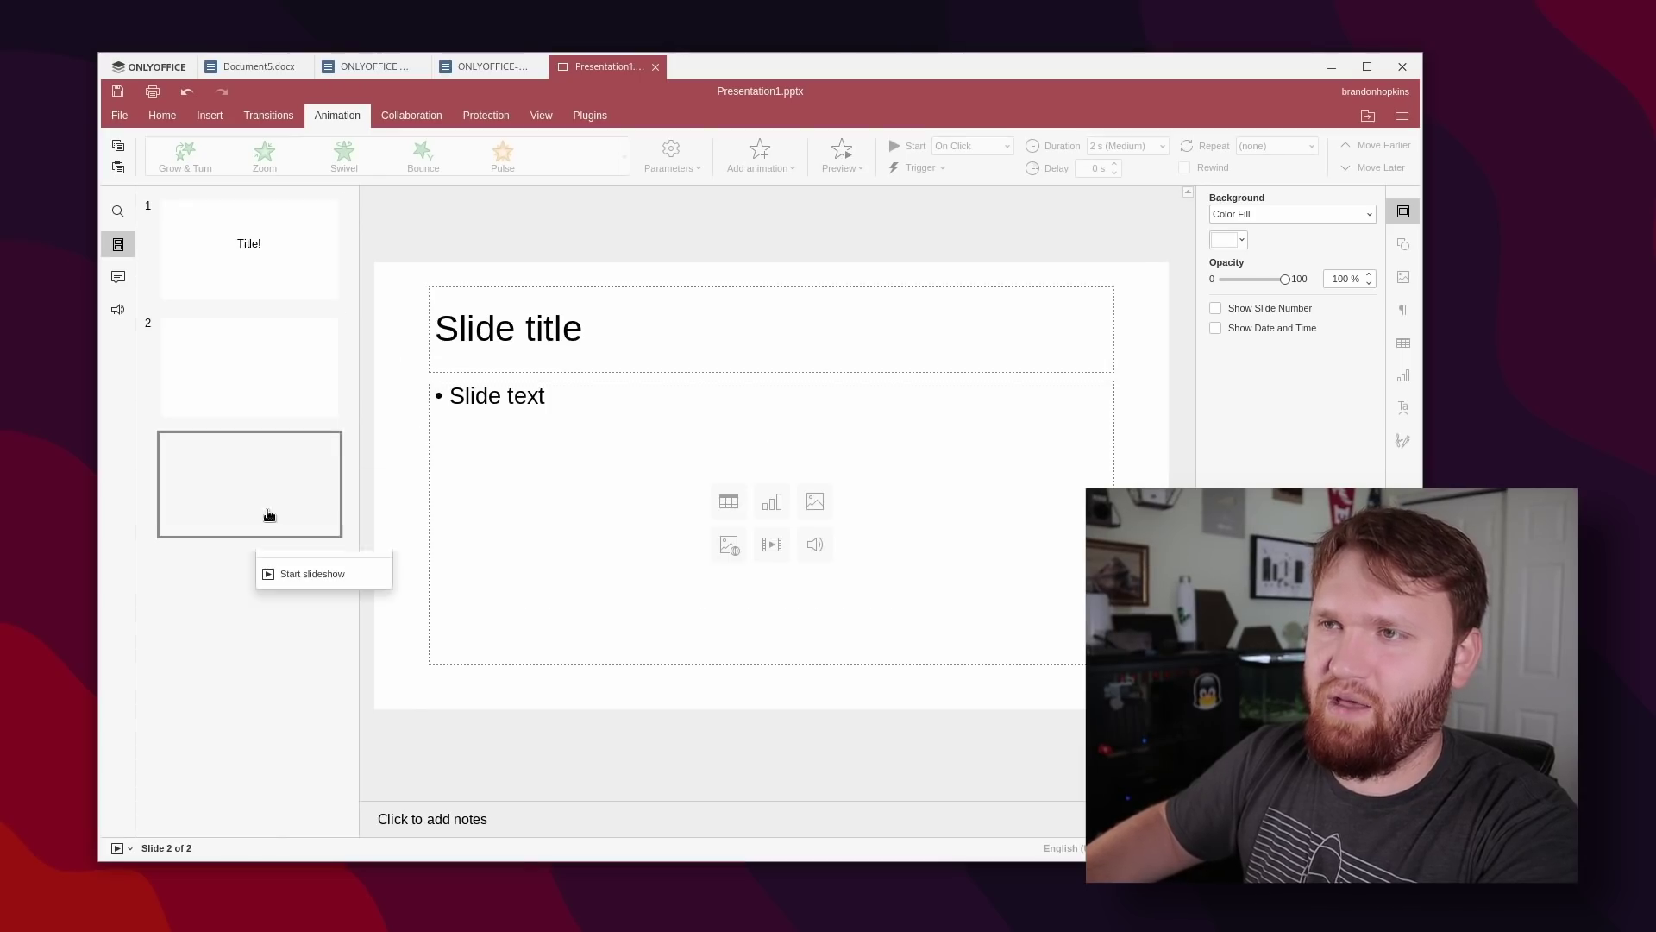
pyautogui.rightClick(263, 512)
pyautogui.click(311, 527)
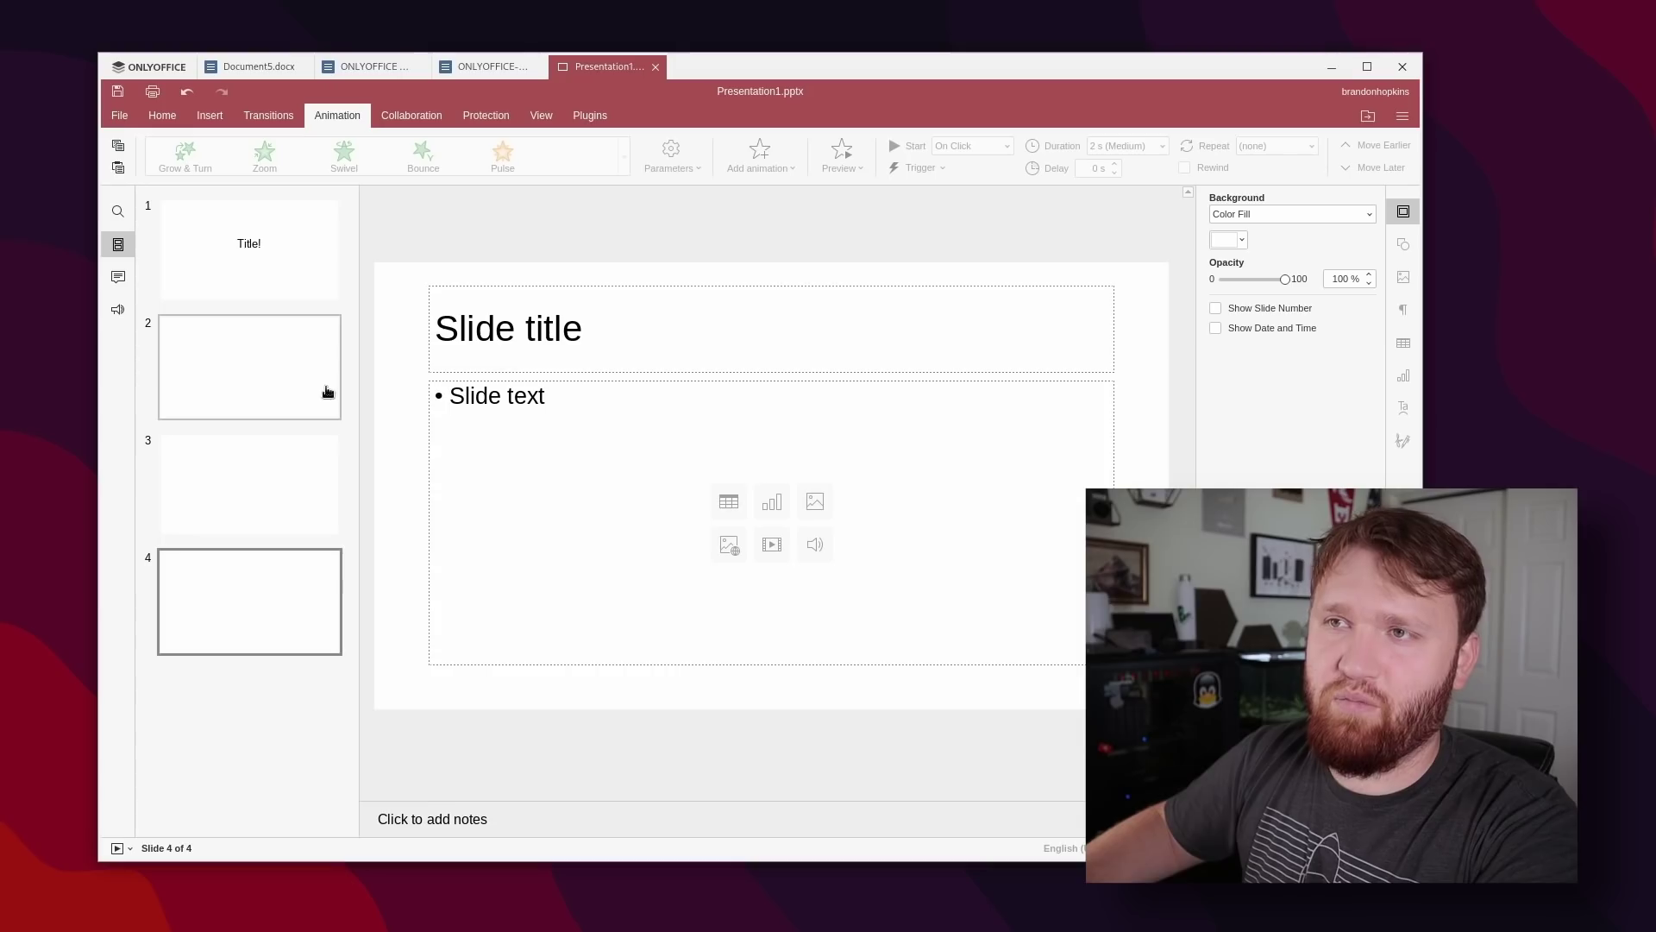
# Step: Reorder the slides so a blank slide sits first and 'Title!' becomes slide 2
pyautogui.rightClick(233, 382)
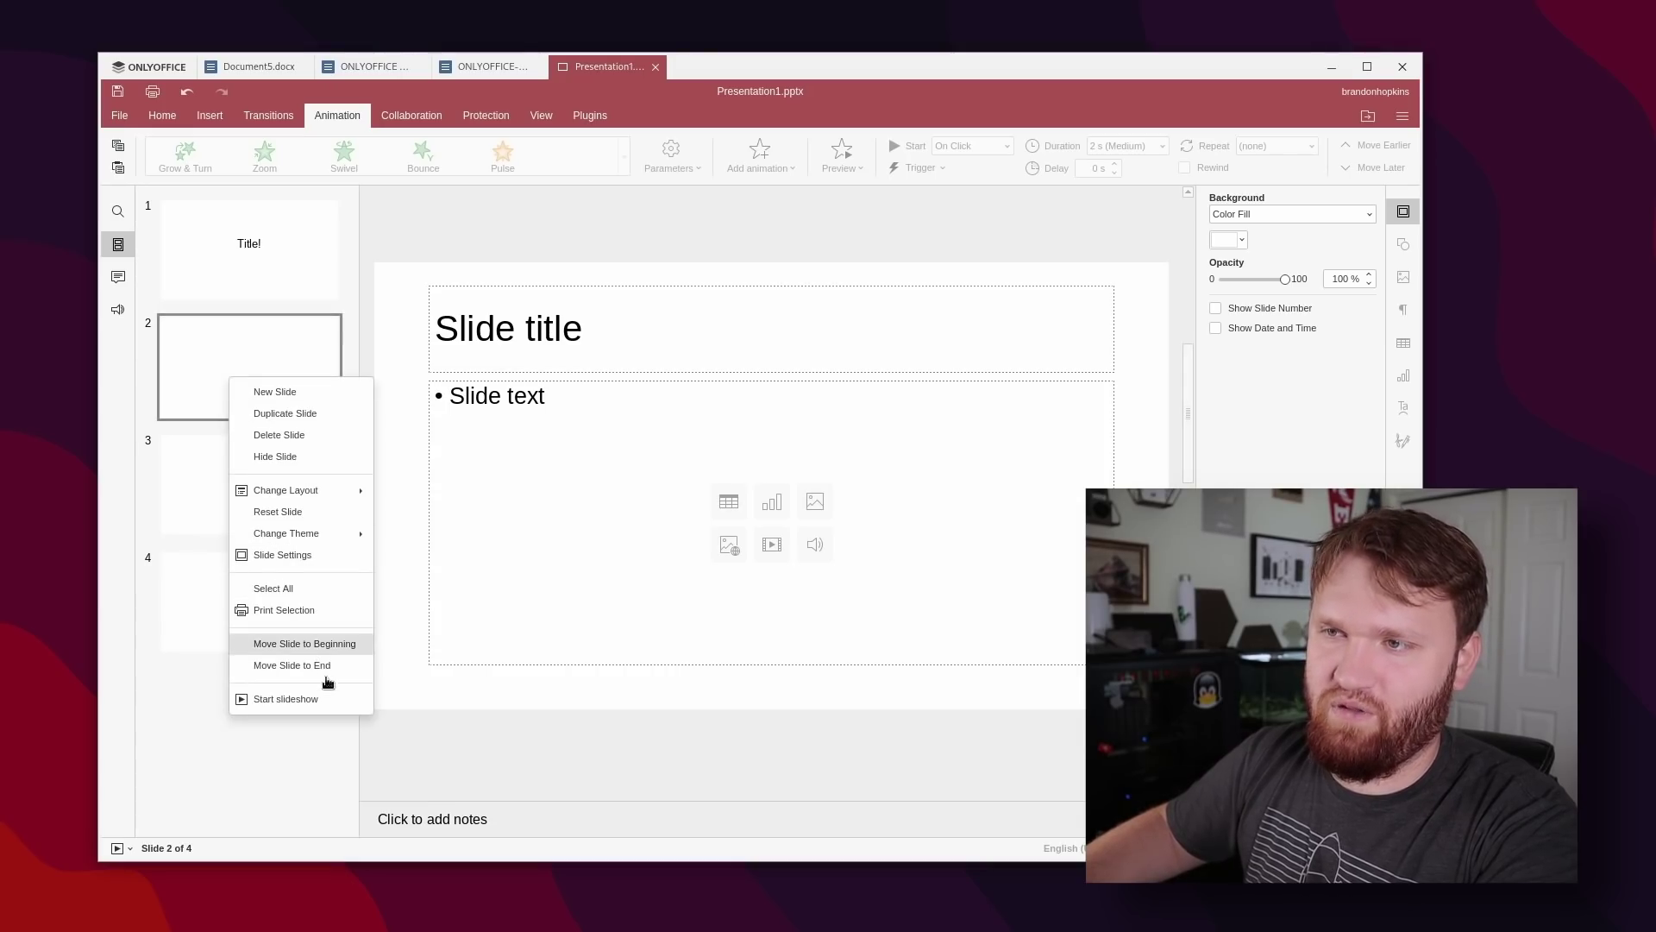
pyautogui.click(326, 645)
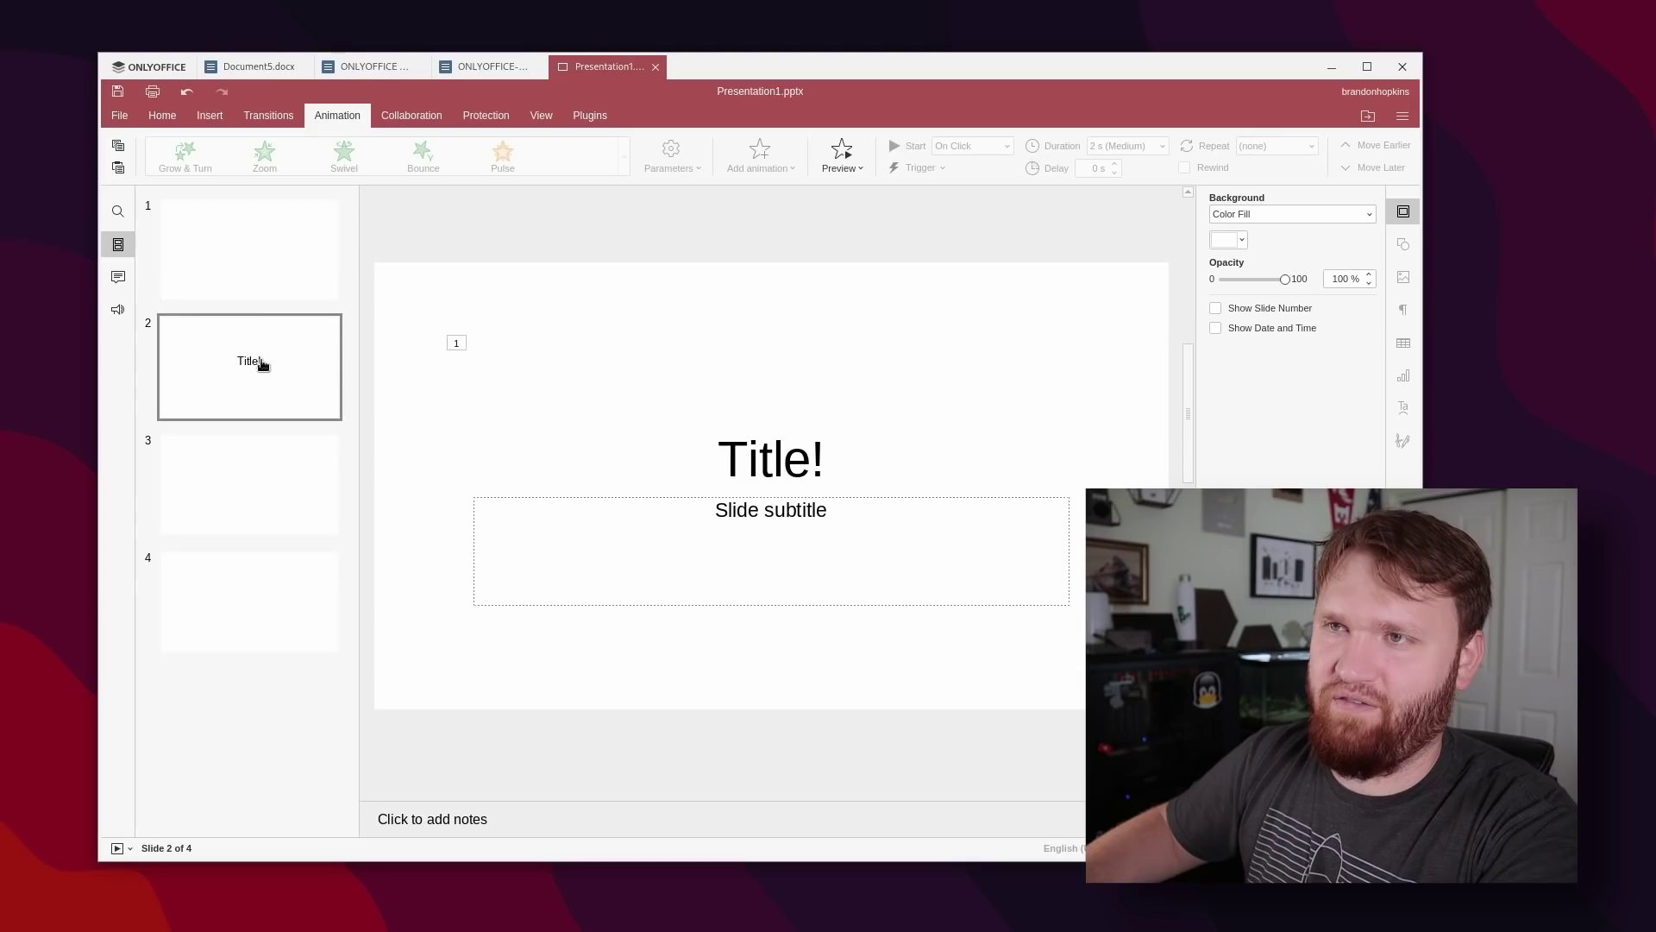
pyautogui.moveTo(251, 359); pyautogui.dragTo(263, 200)
pyautogui.click(267, 432)
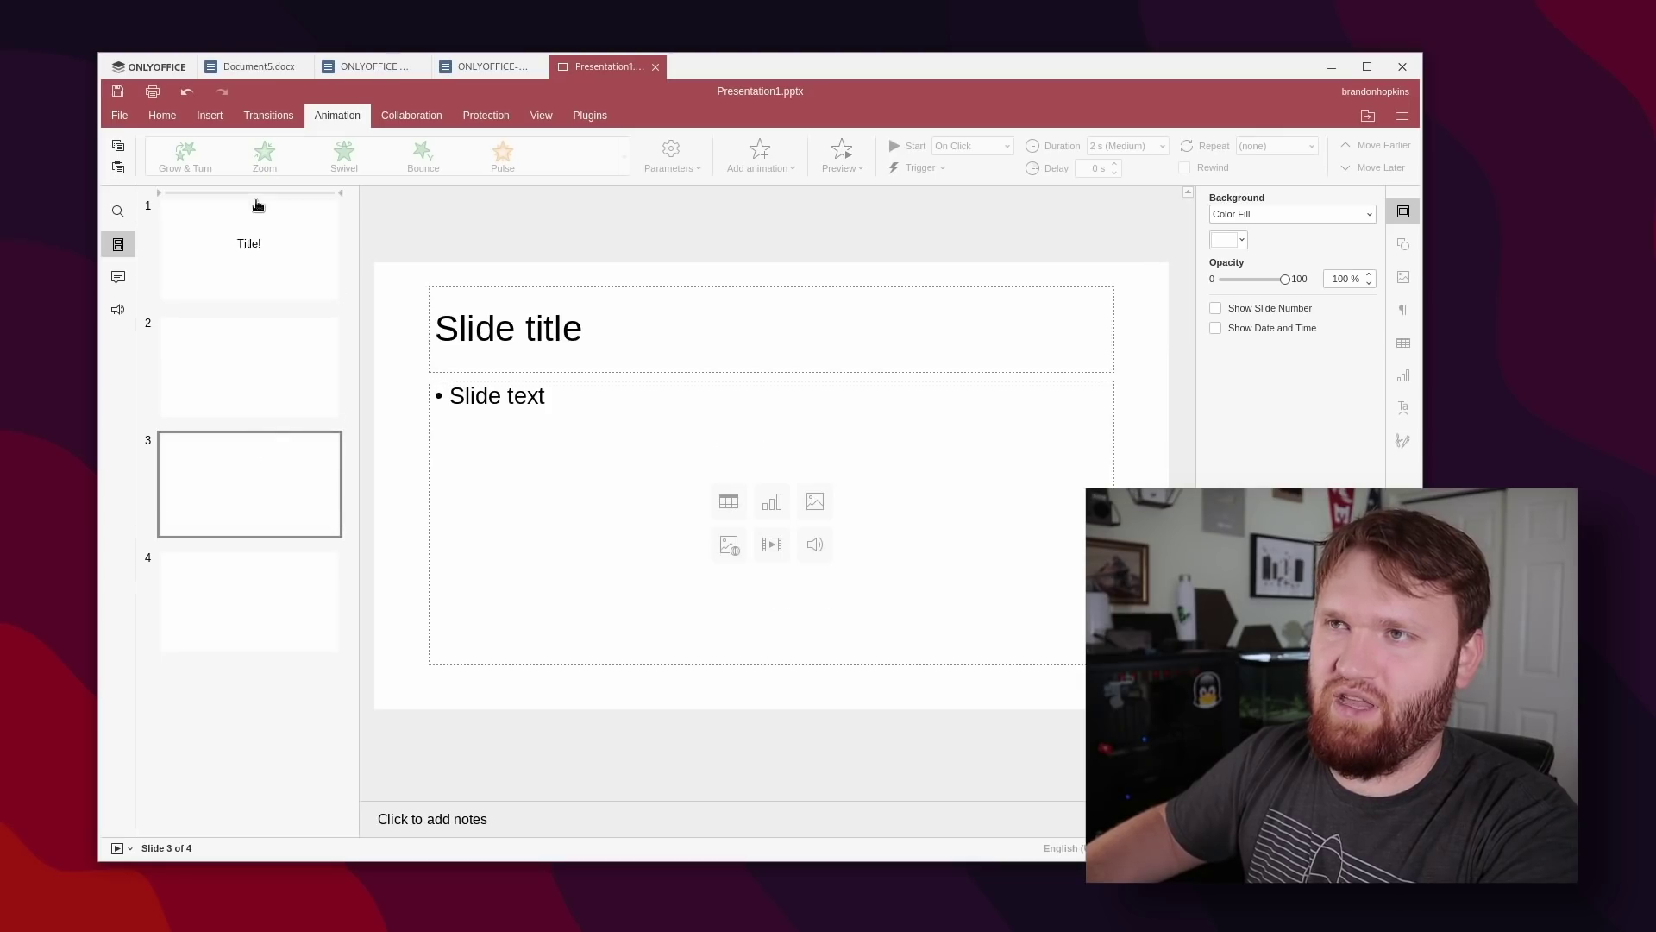
pyautogui.hotkey('ctrl', 'z')
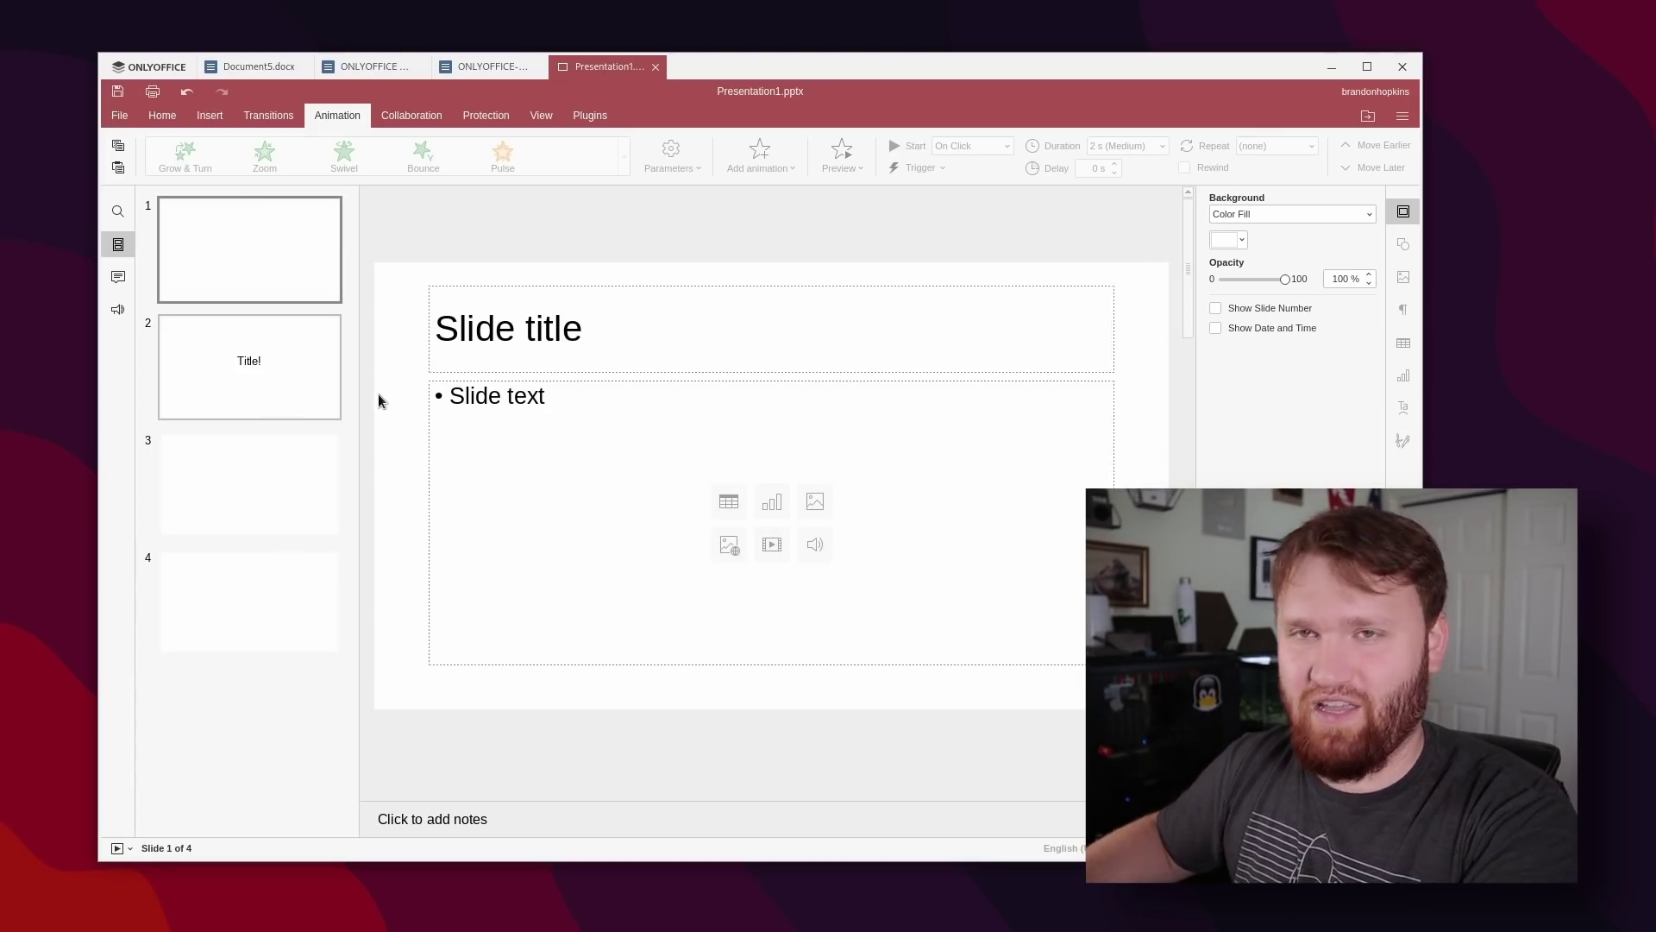
pyautogui.moveTo(272, 354); pyautogui.dragTo(288, 462)
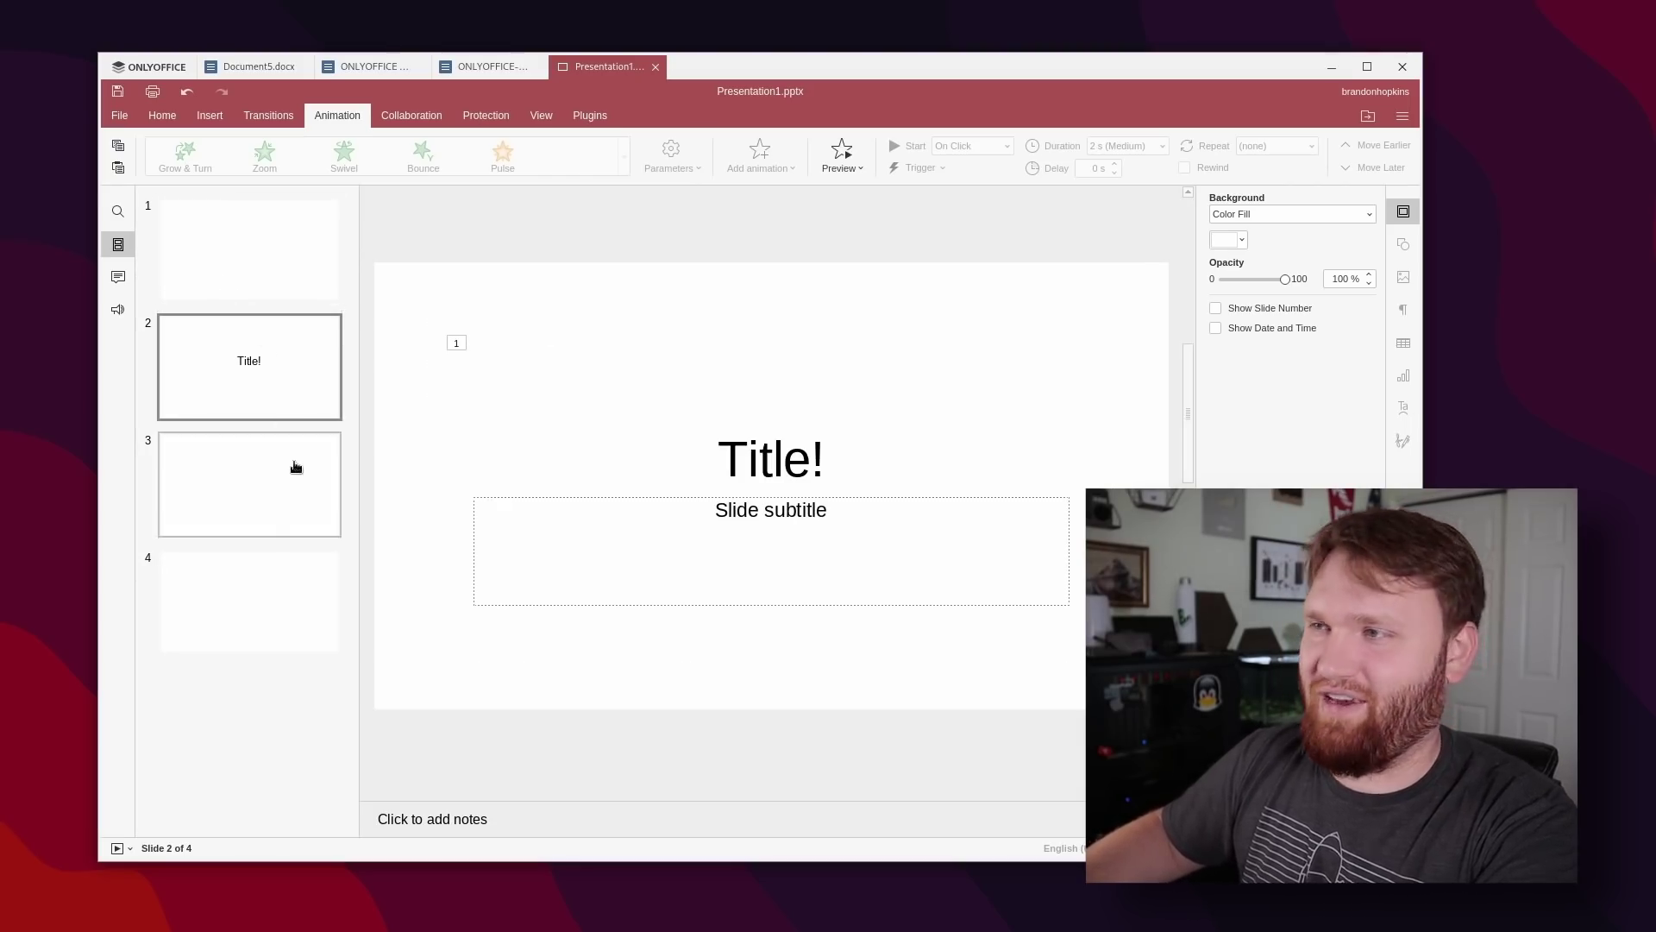
# Step: Delete the empty title and text placeholders from slide 1
pyautogui.click(278, 252)
pyautogui.click(883, 333)
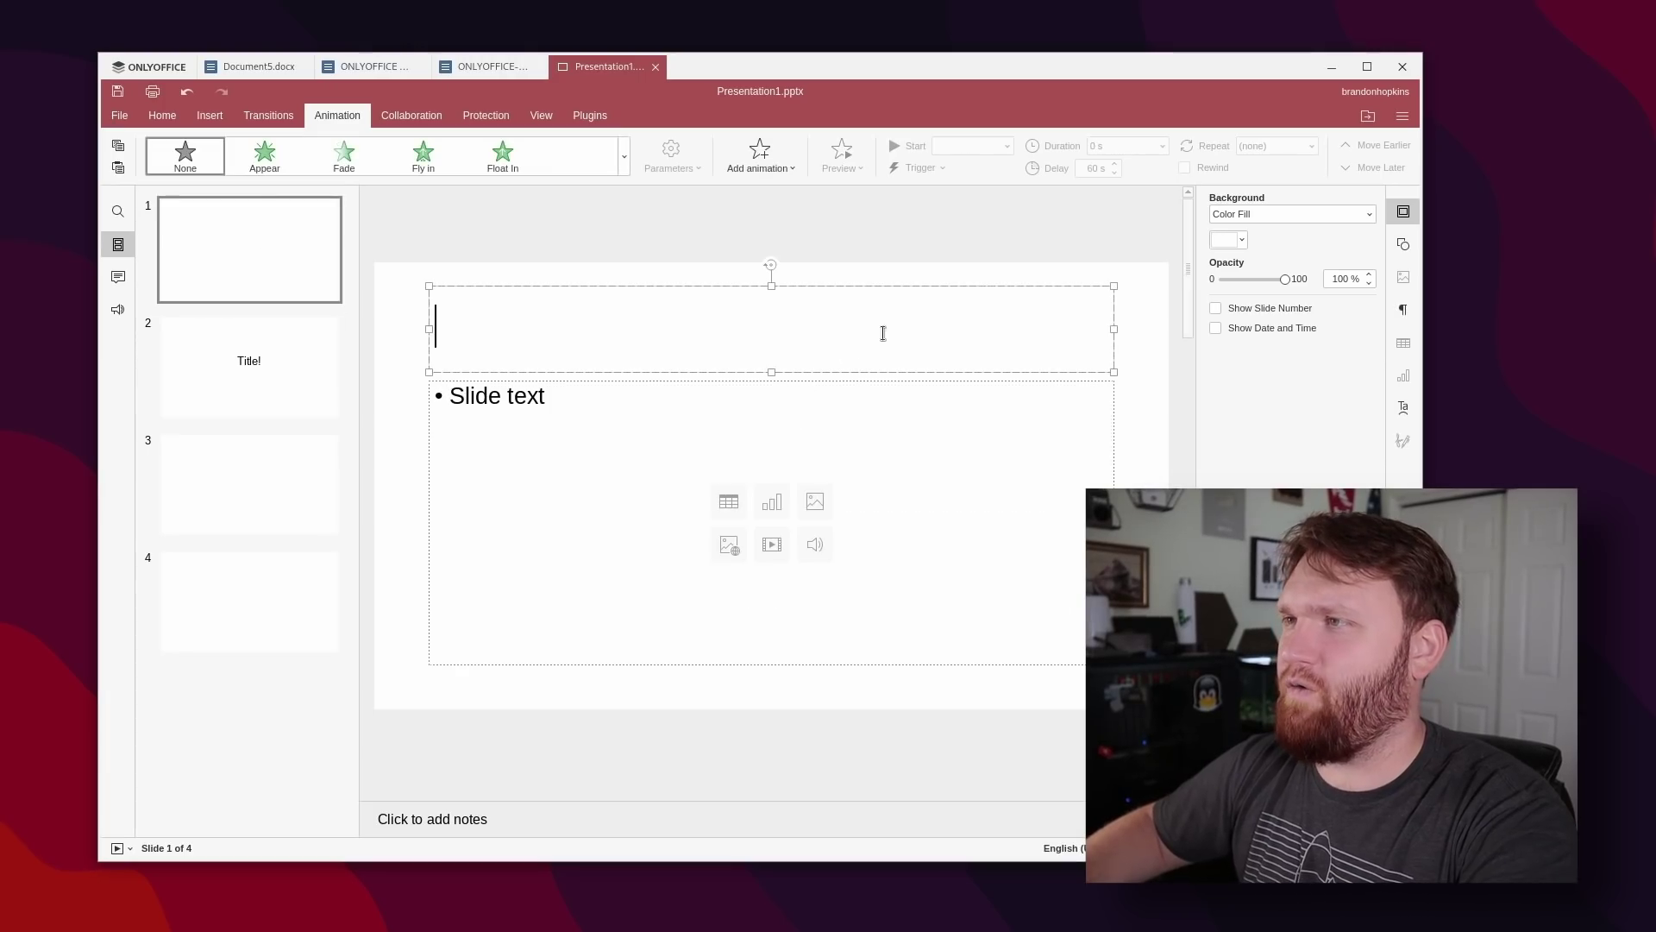
pyautogui.click(1033, 285)
pyautogui.press('Delete')
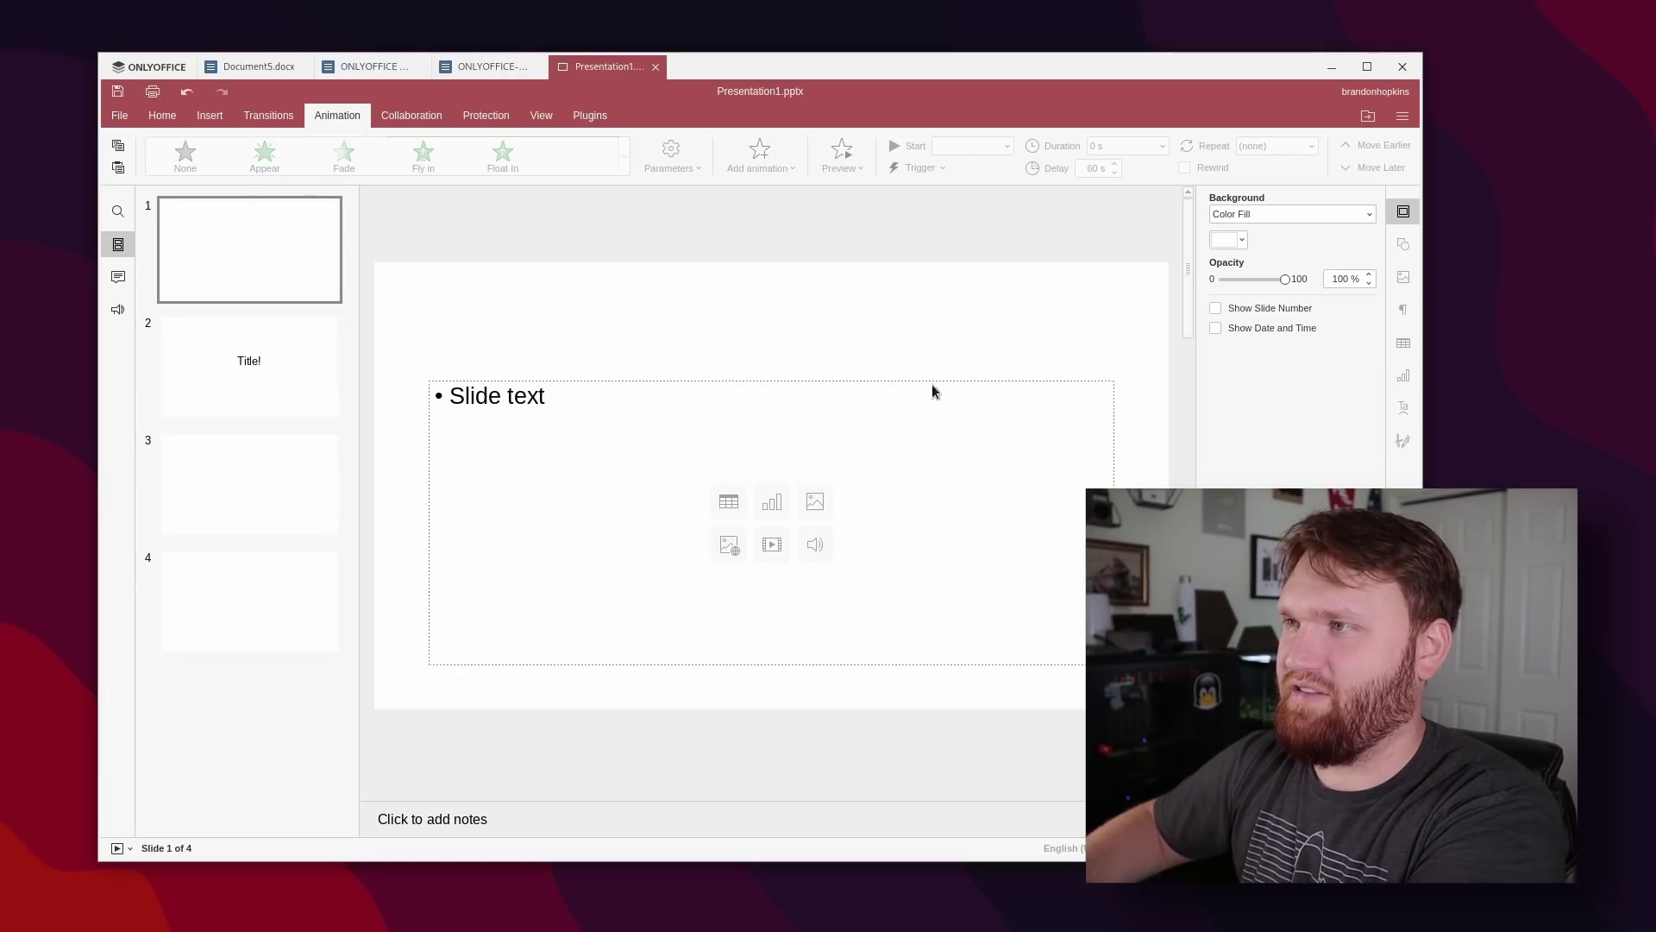
pyautogui.click(930, 381)
pyautogui.press('Delete')
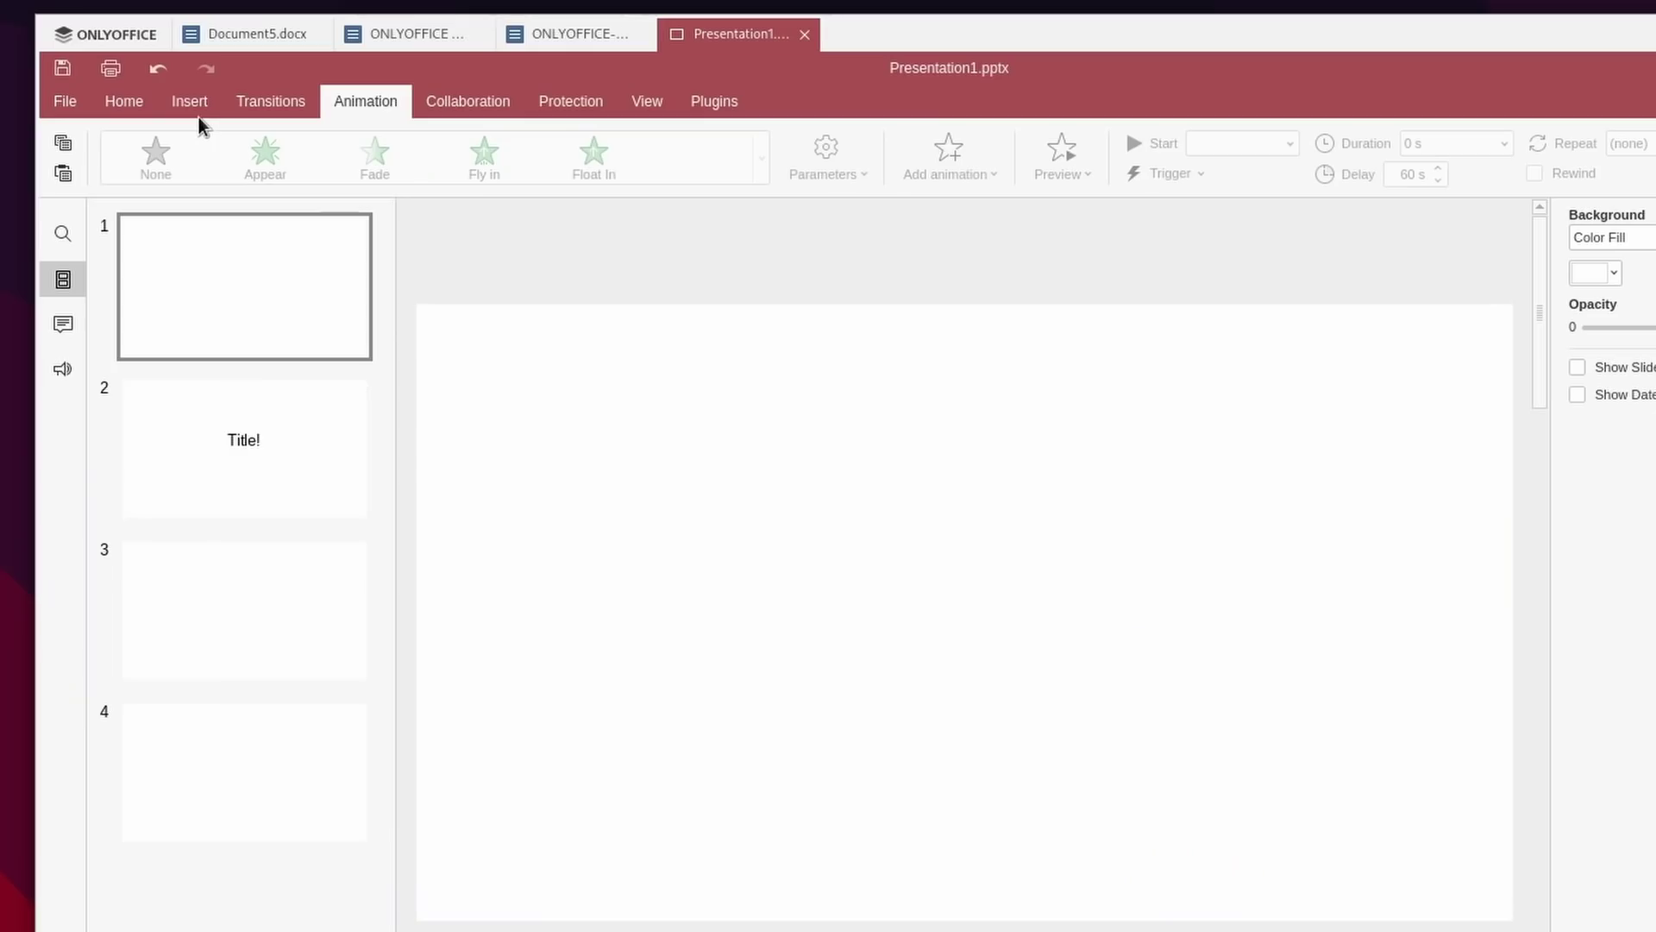
# Step: Pick the 5-point star from the Insert tab's shapes gallery
pyautogui.click(198, 117)
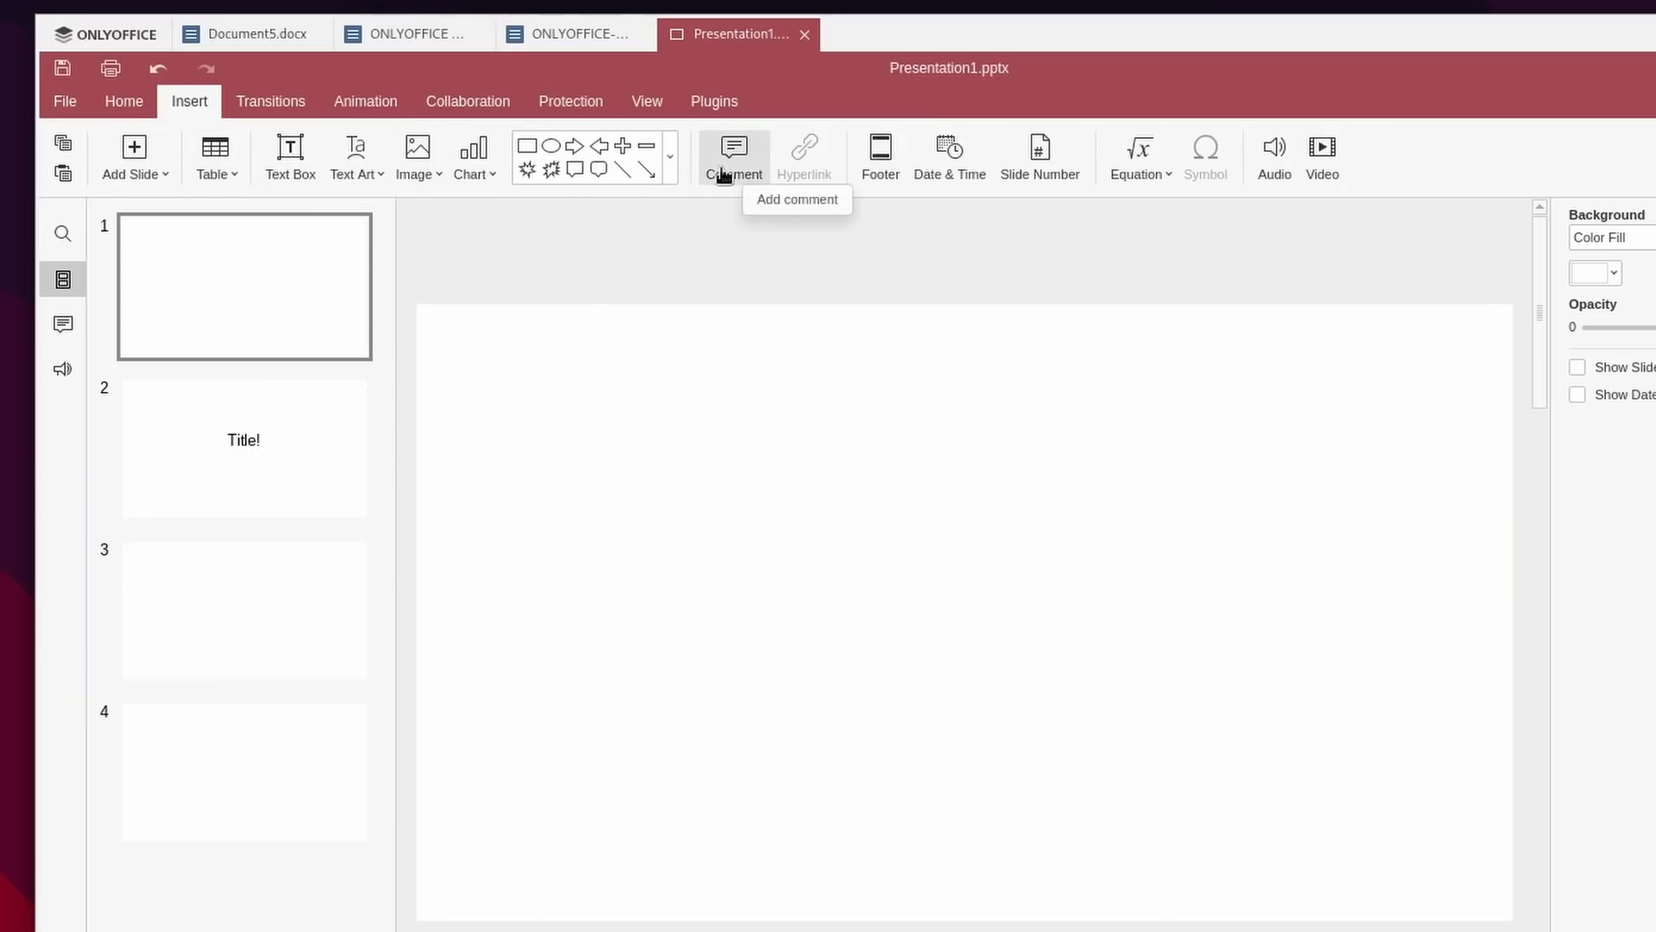
pyautogui.click(668, 168)
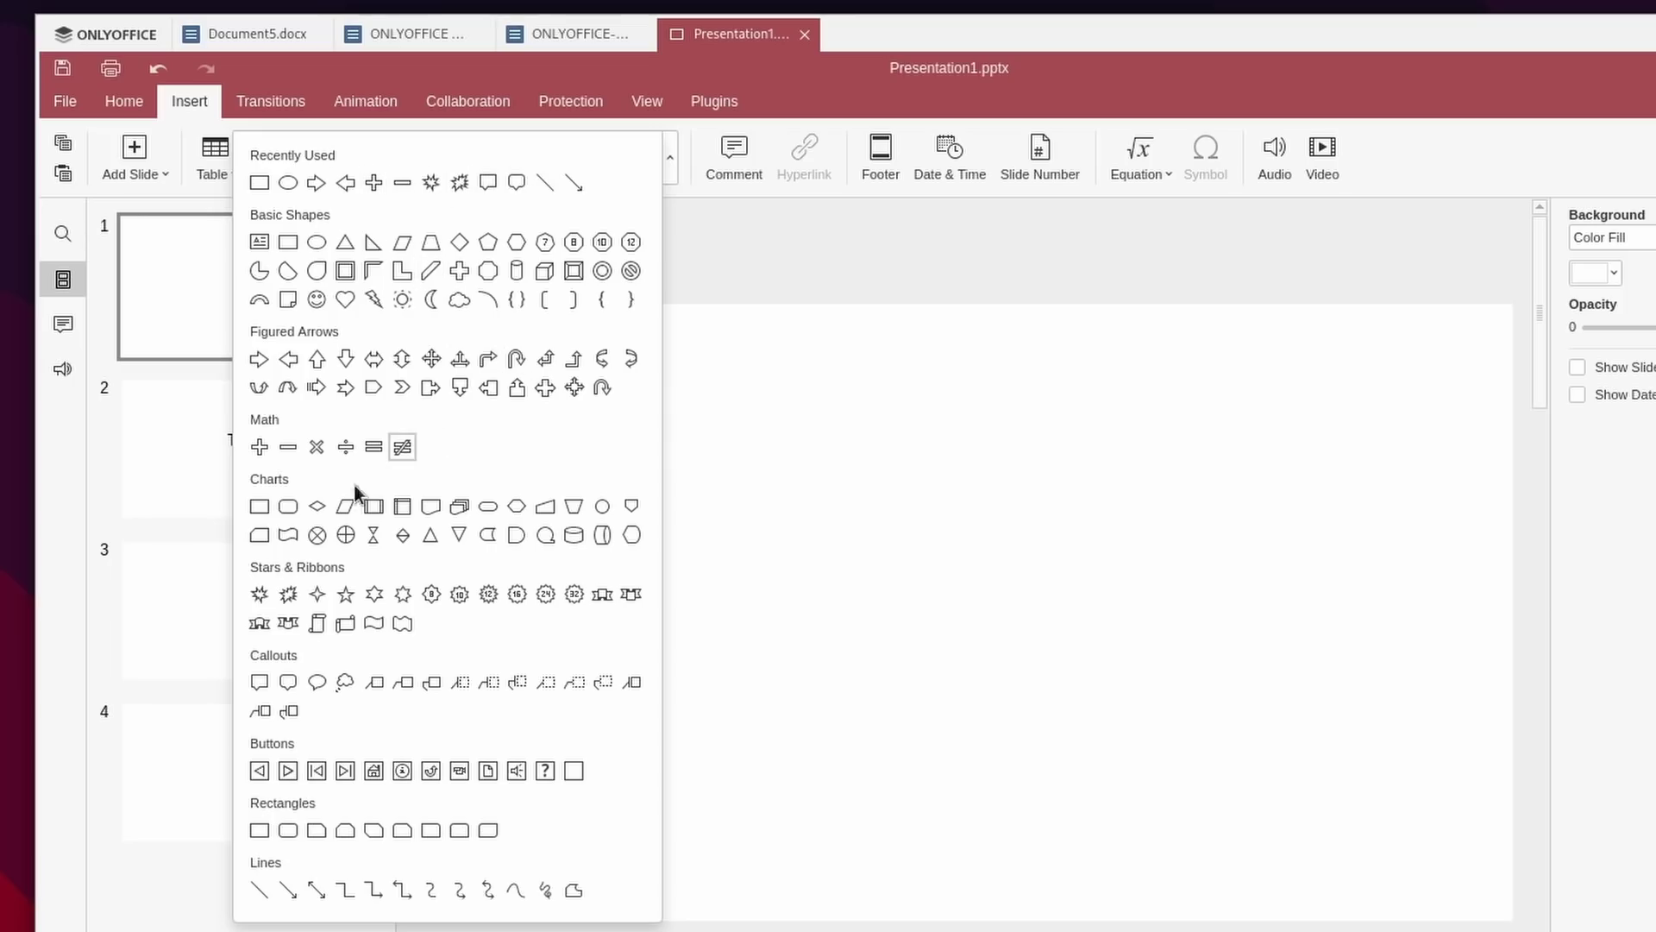
pyautogui.click(346, 597)
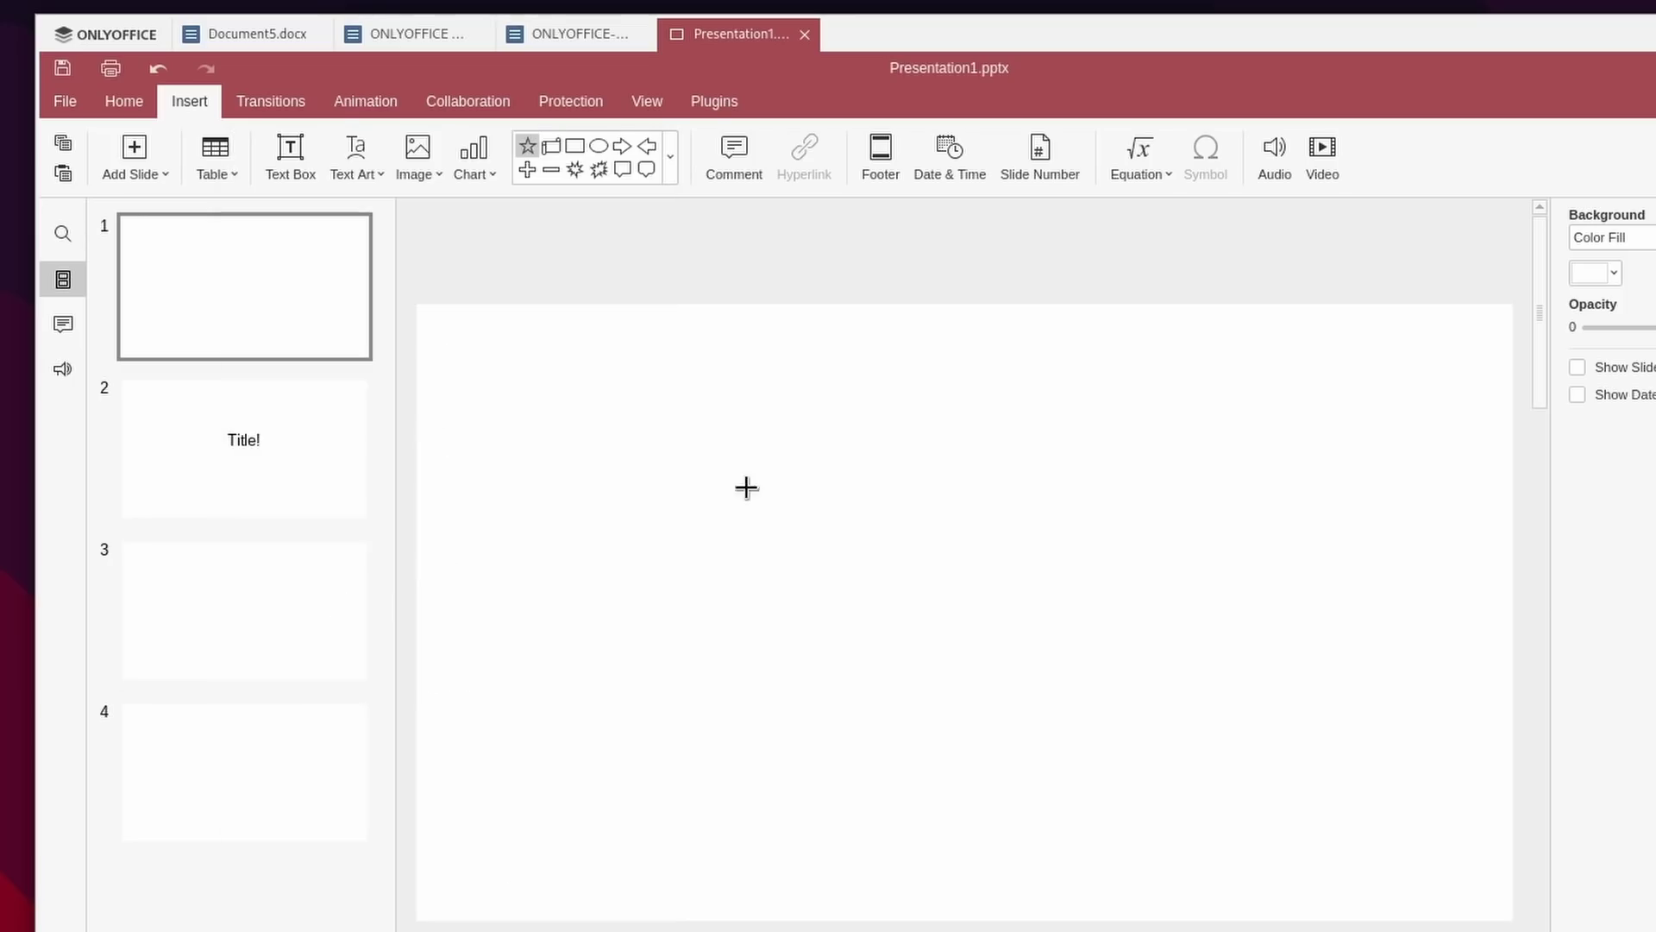
# Step: Draw a large star across slide 1 and drag its four inner points outward with Edit Points
pyautogui.moveTo(728, 399); pyautogui.dragTo(1220, 836)
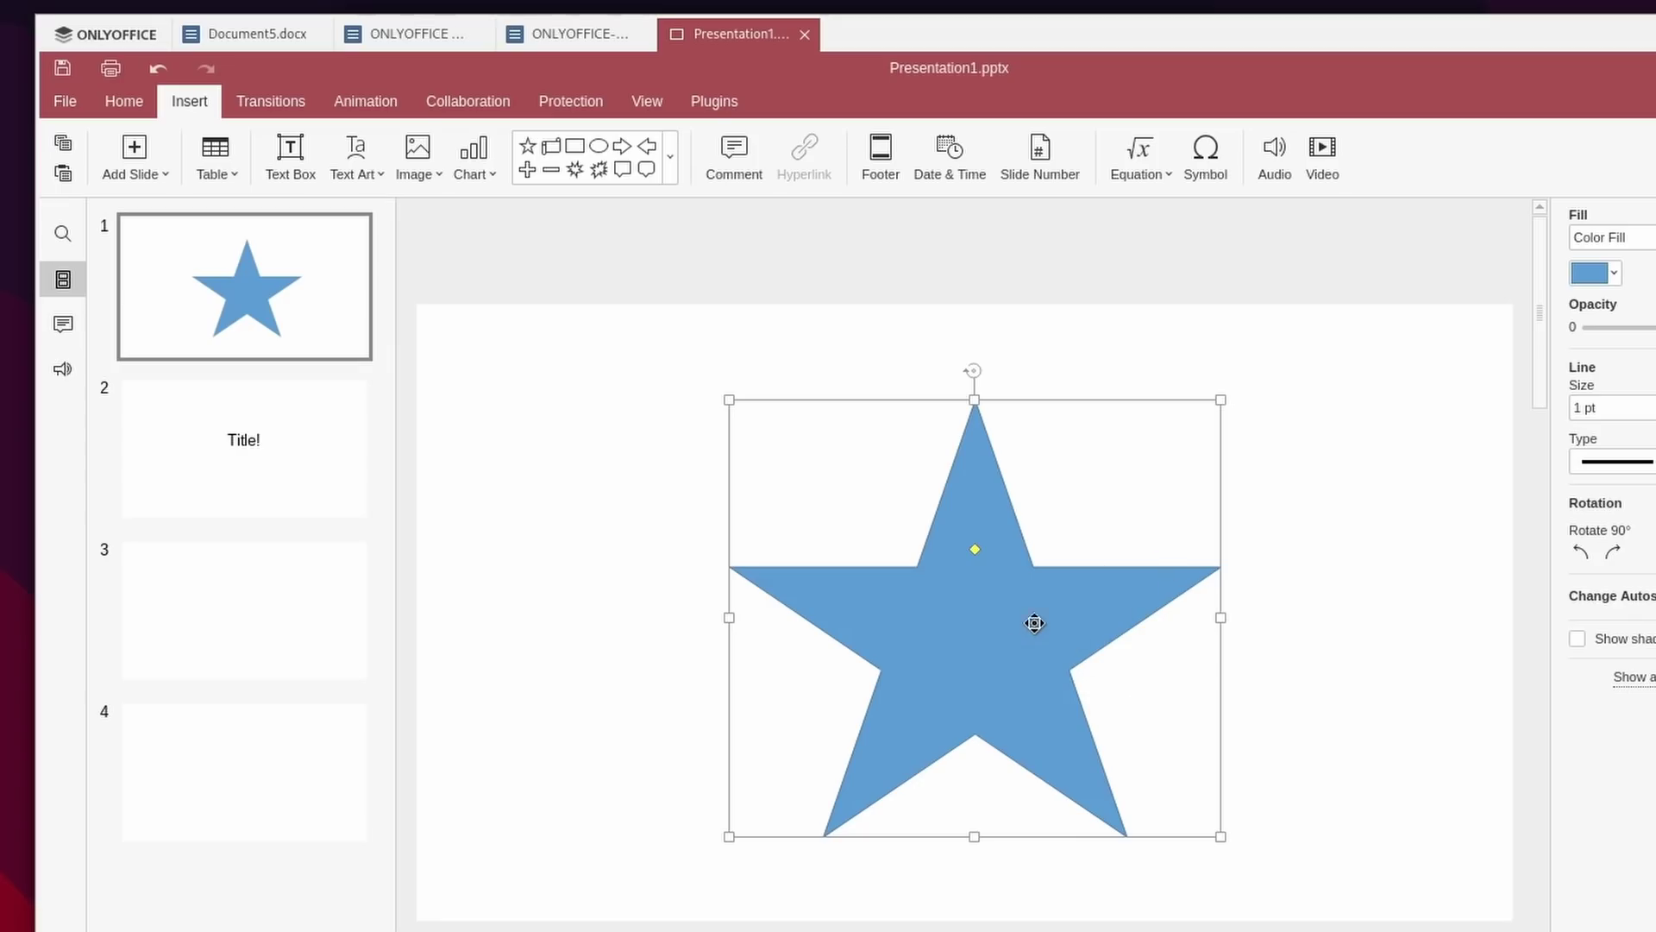
pyautogui.rightClick(1009, 653)
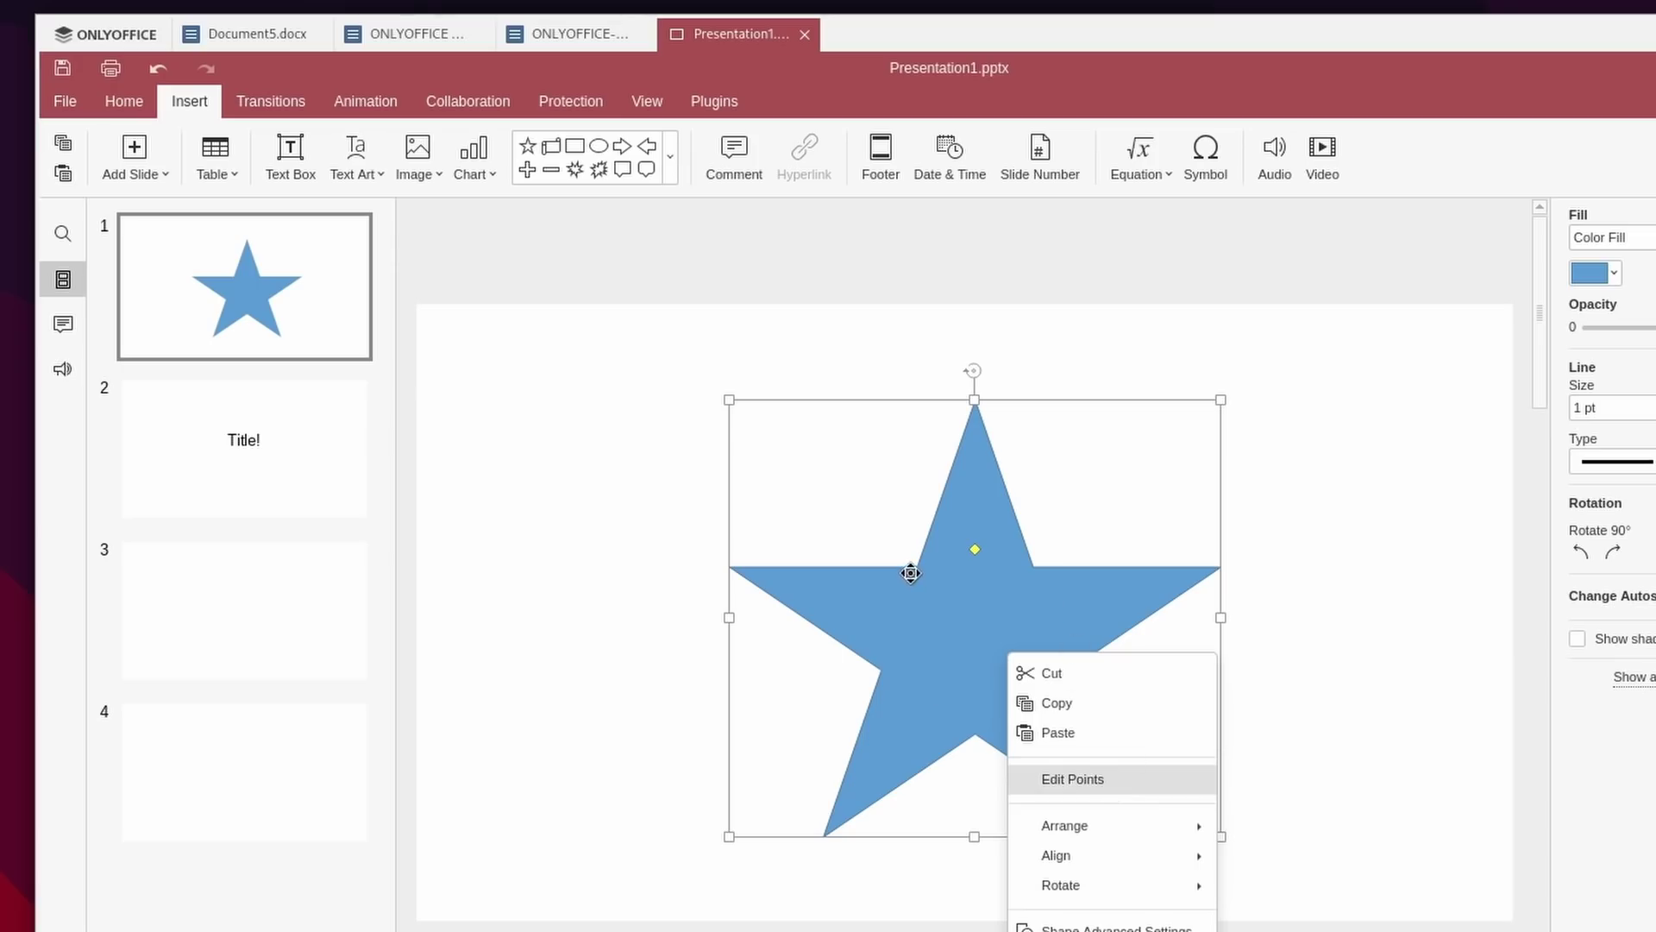
pyautogui.moveTo(914, 565); pyautogui.dragTo(882, 515)
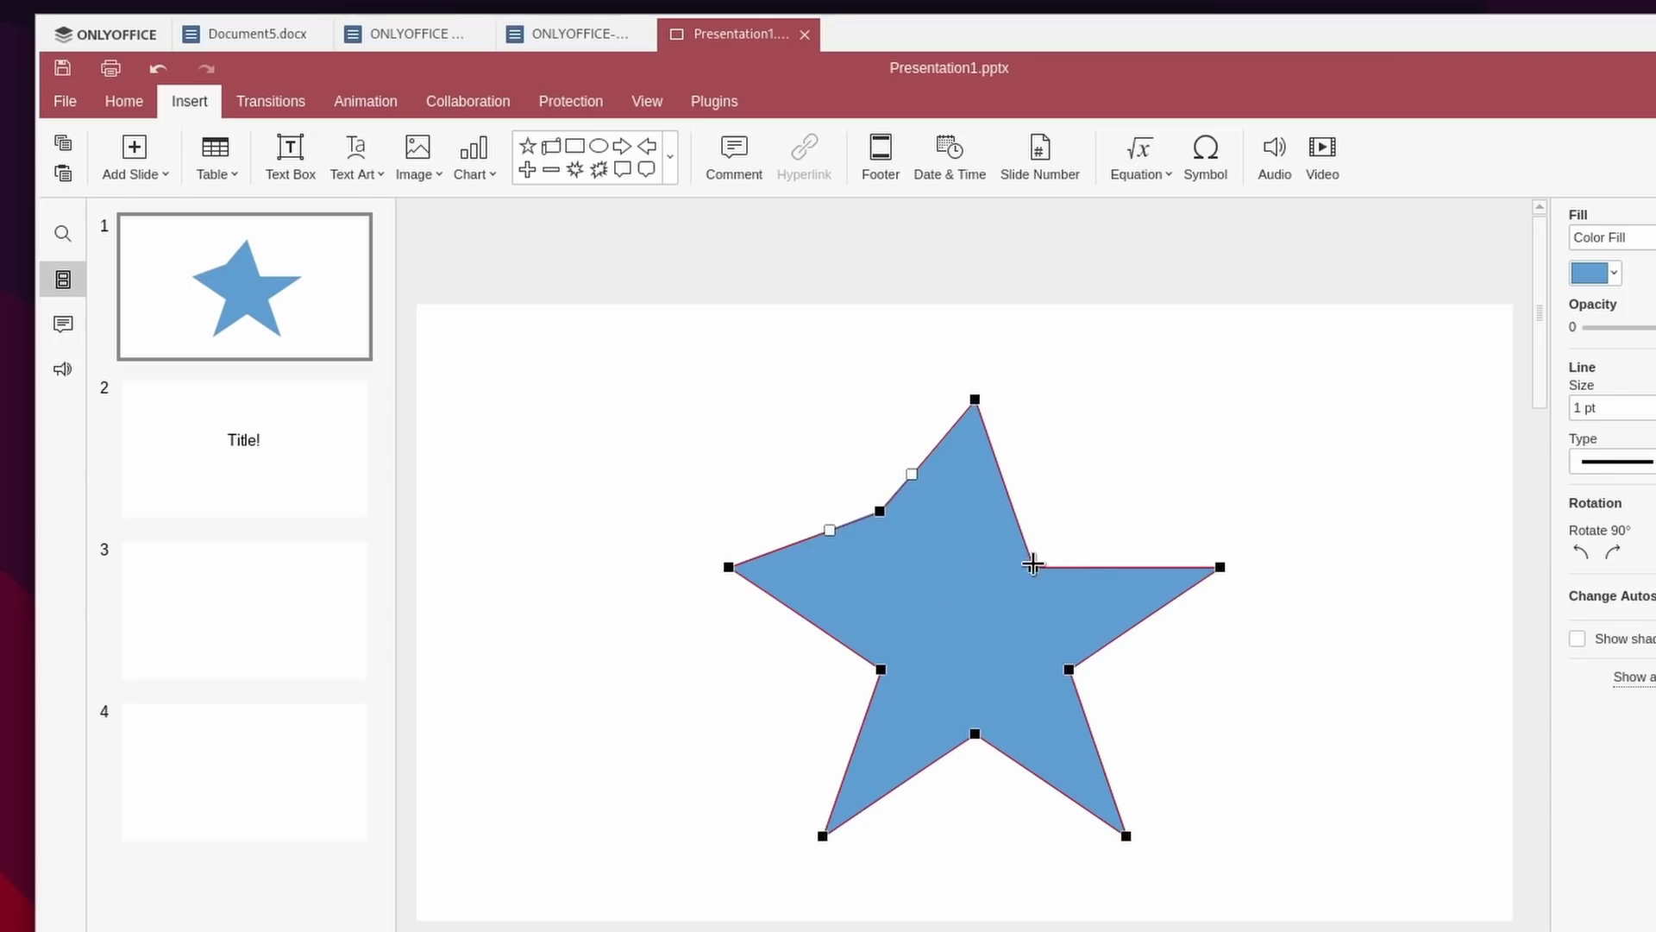
pyautogui.moveTo(1032, 565); pyautogui.dragTo(1069, 517)
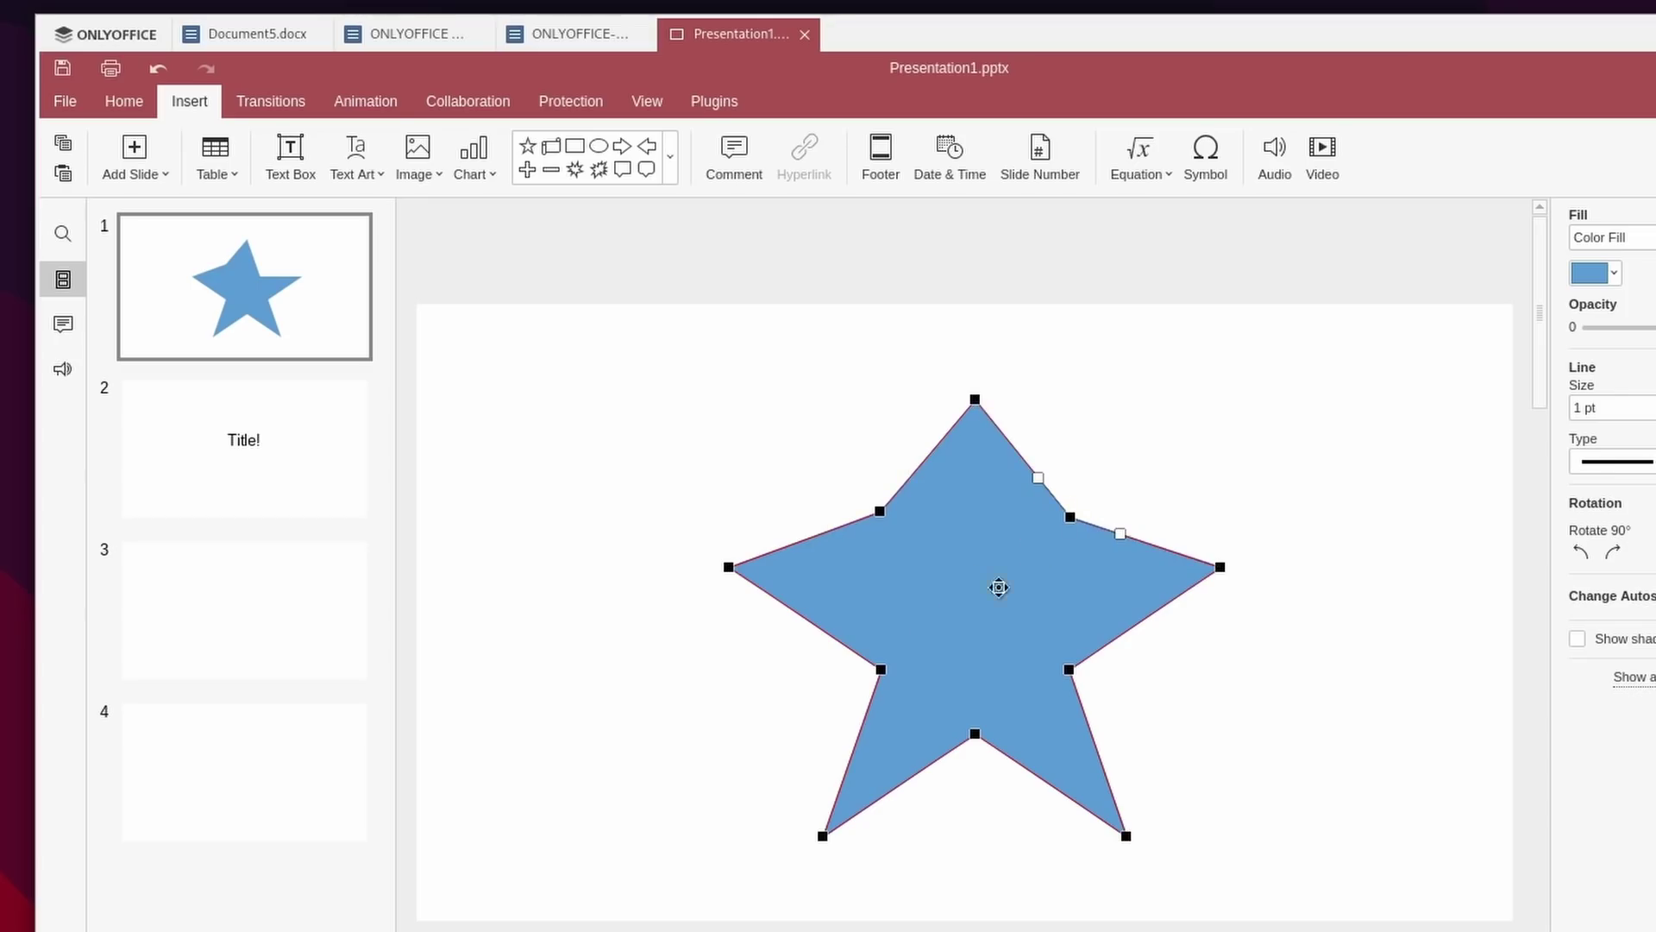
pyautogui.moveTo(880, 667); pyautogui.dragTo(785, 674)
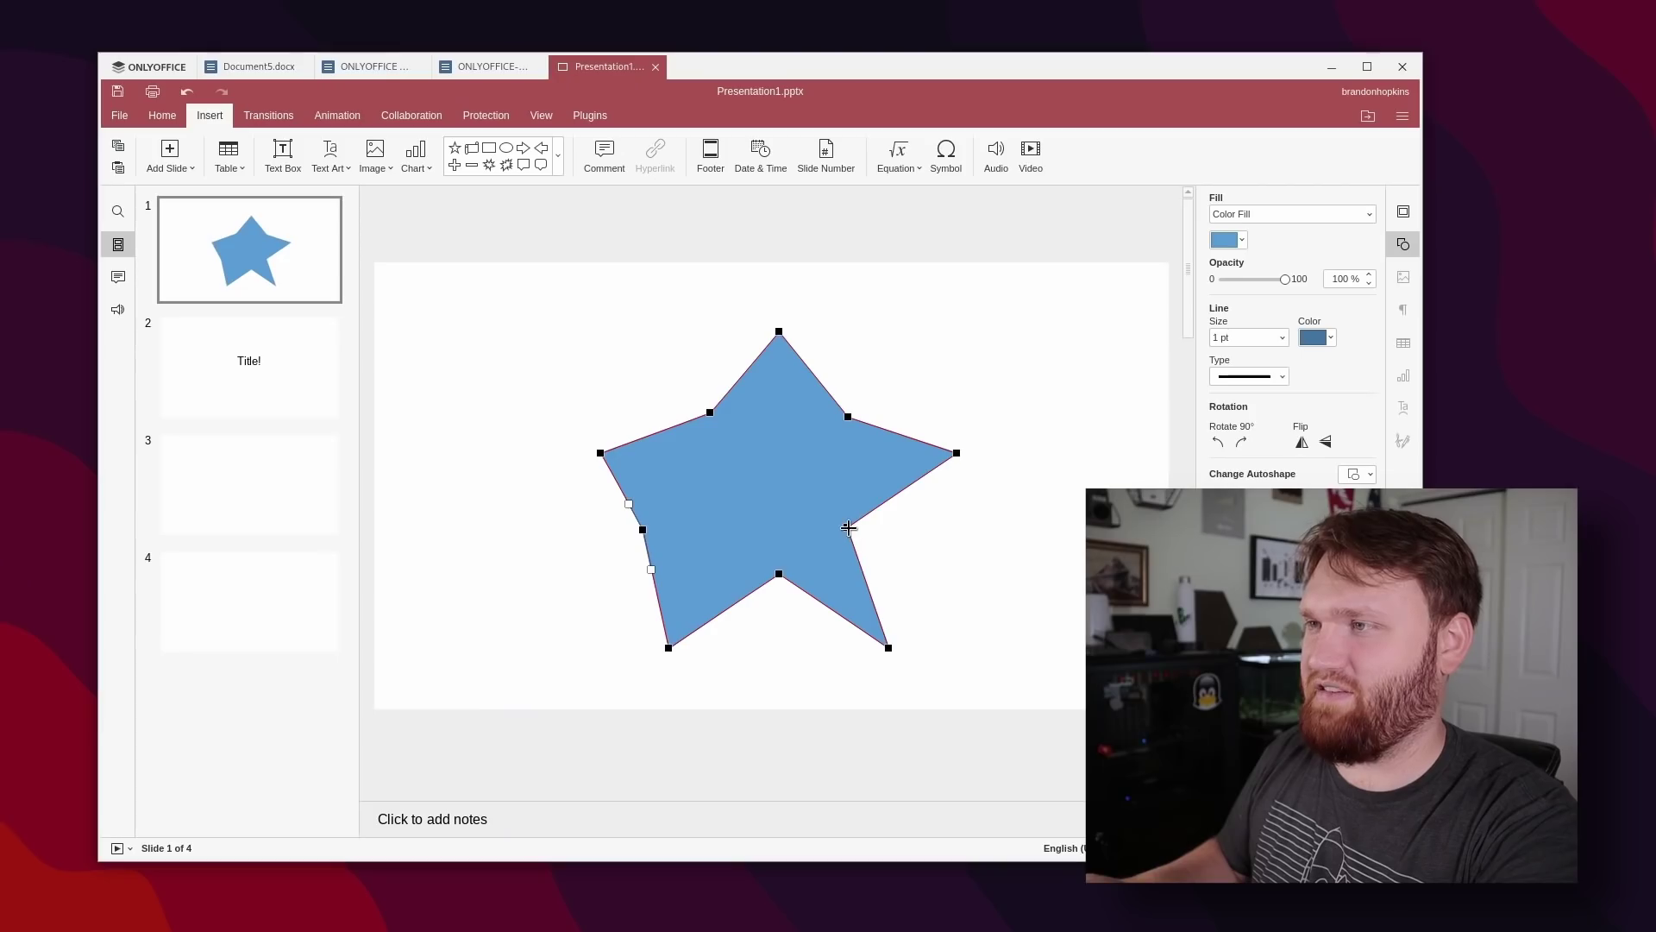
pyautogui.moveTo(848, 528); pyautogui.dragTo(902, 523)
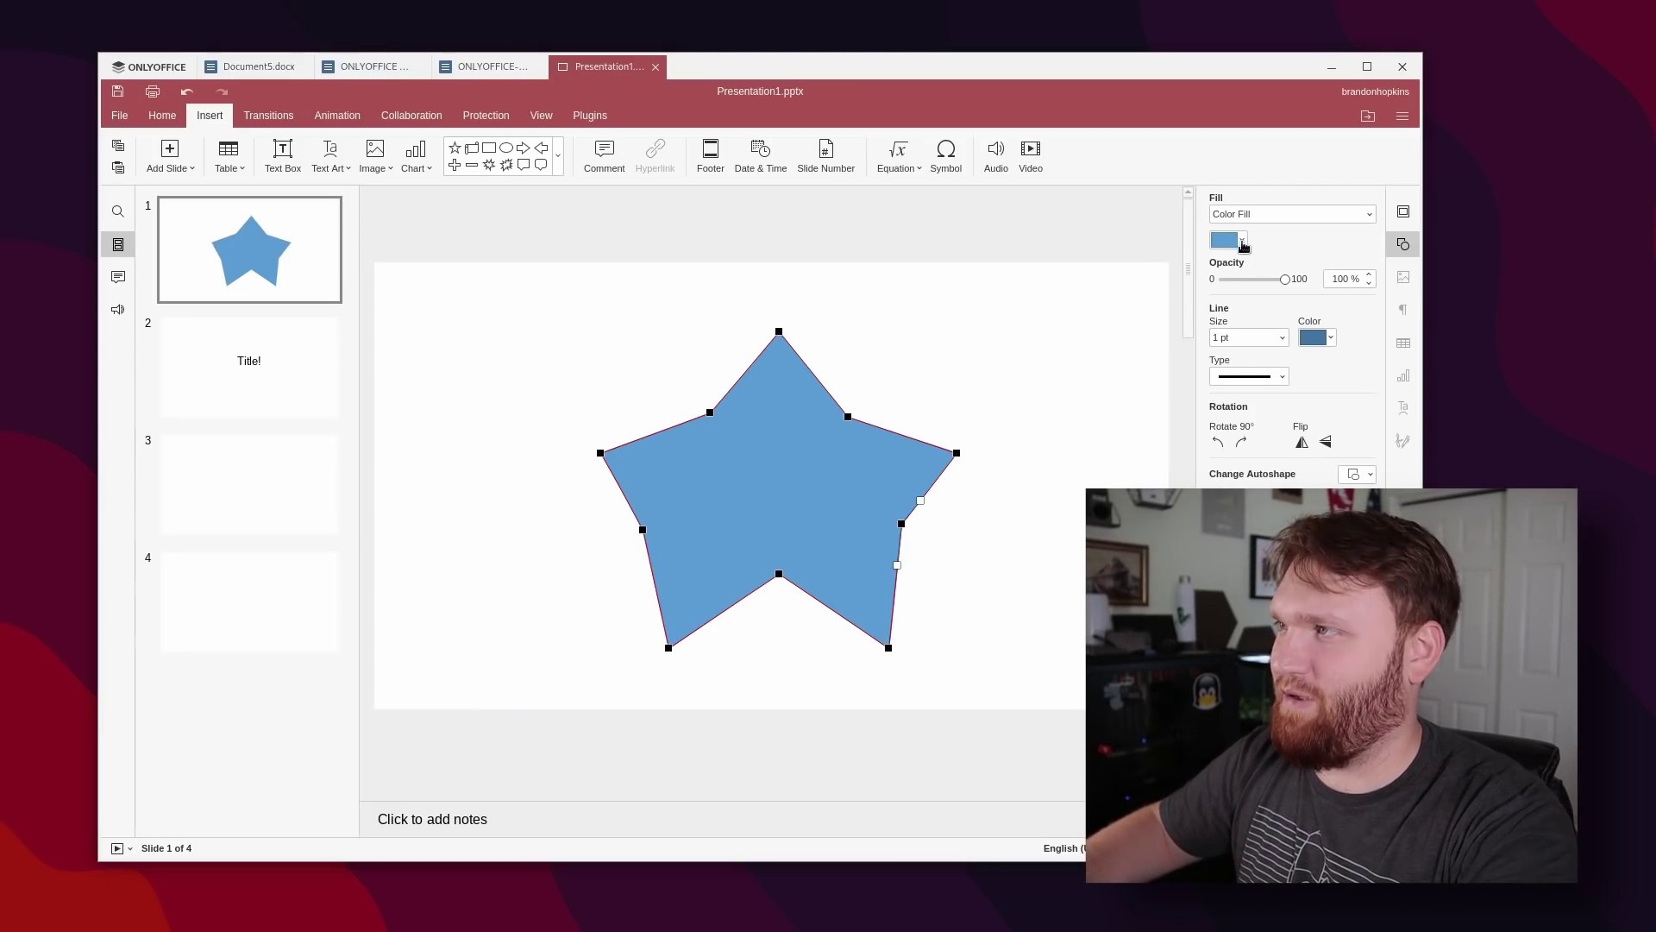
# Step: Fill the star with a bright magenta custom colour
pyautogui.click(1225, 240)
pyautogui.click(1077, 474)
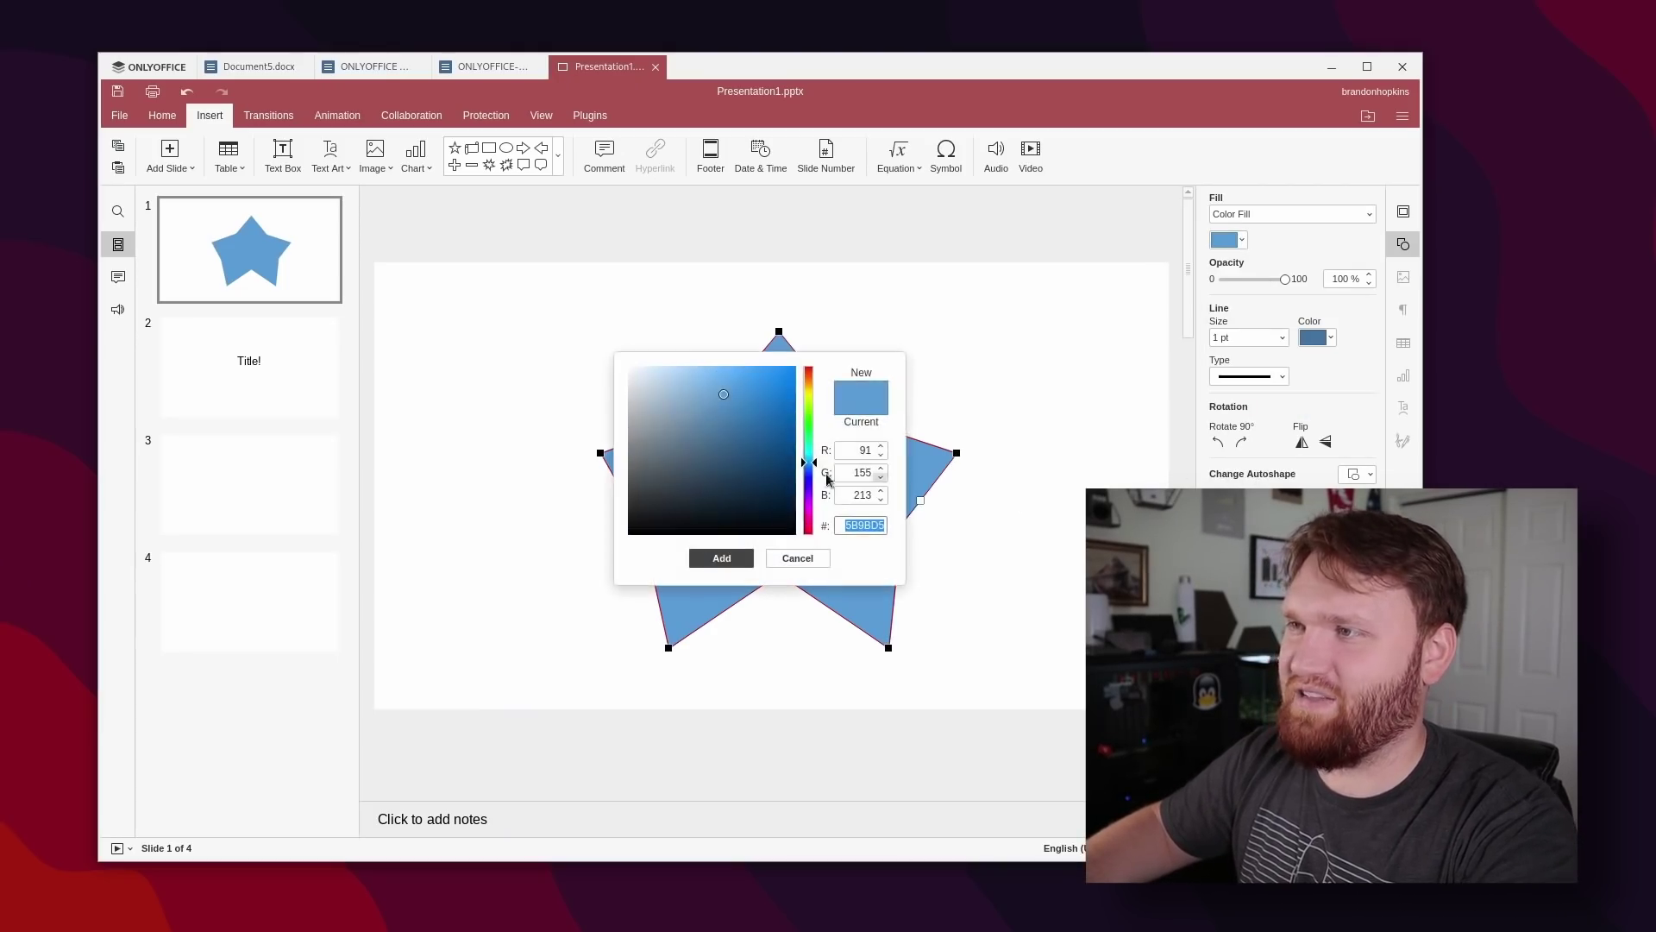
pyautogui.click(785, 443)
pyautogui.click(808, 512)
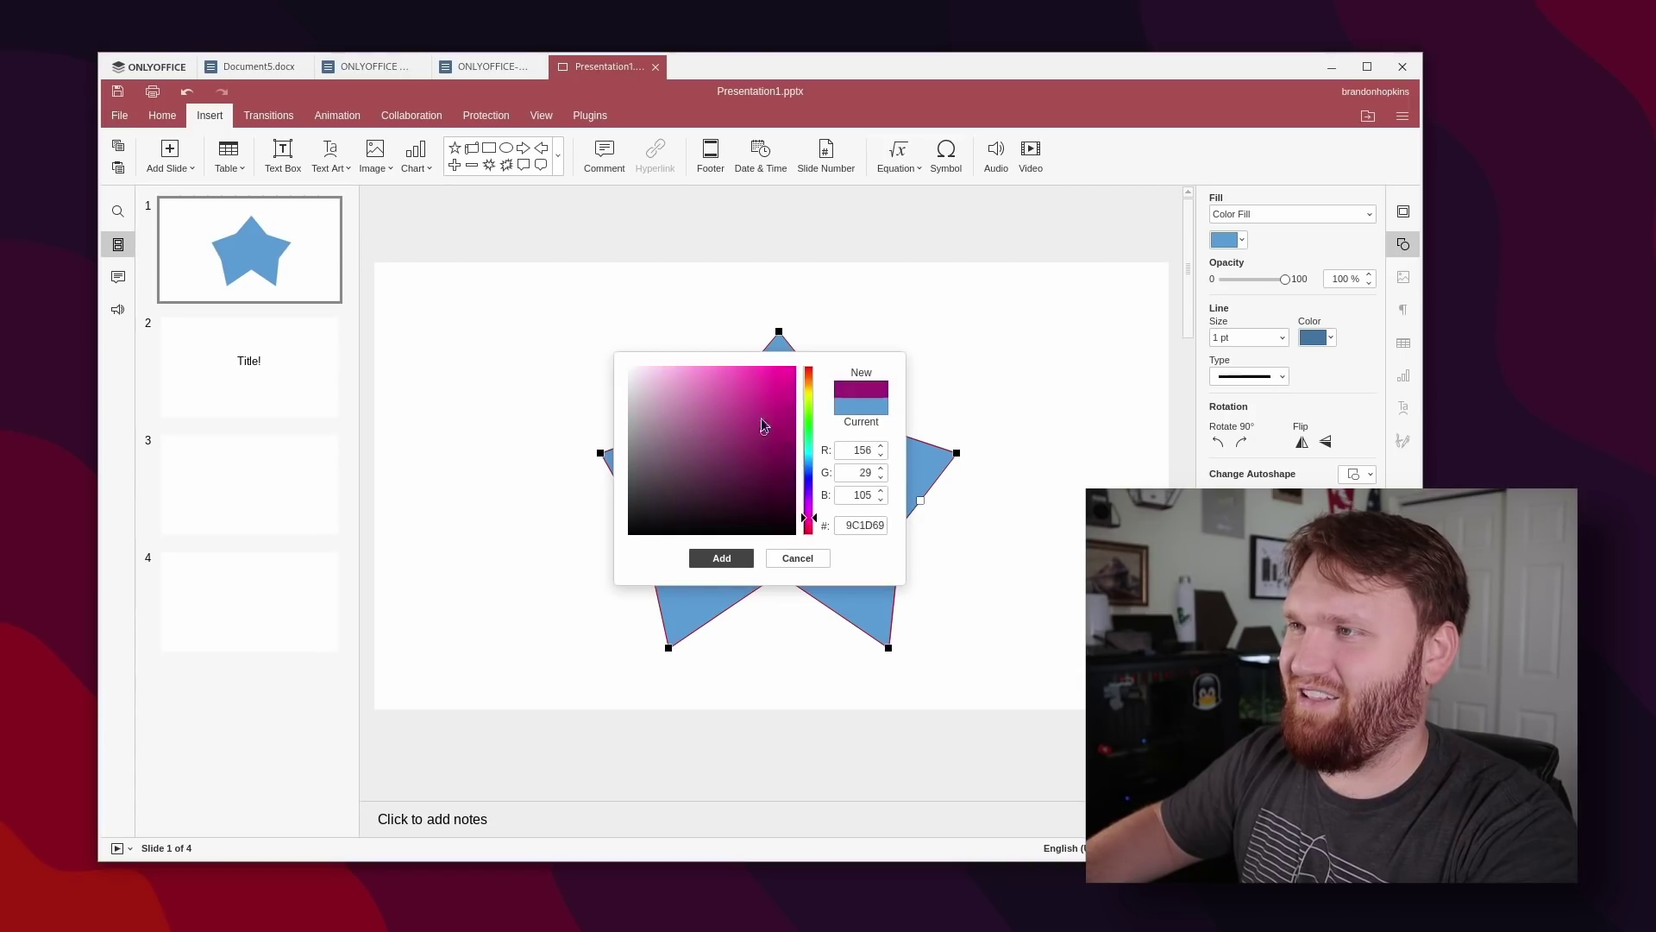
pyautogui.click(789, 373)
pyautogui.click(721, 559)
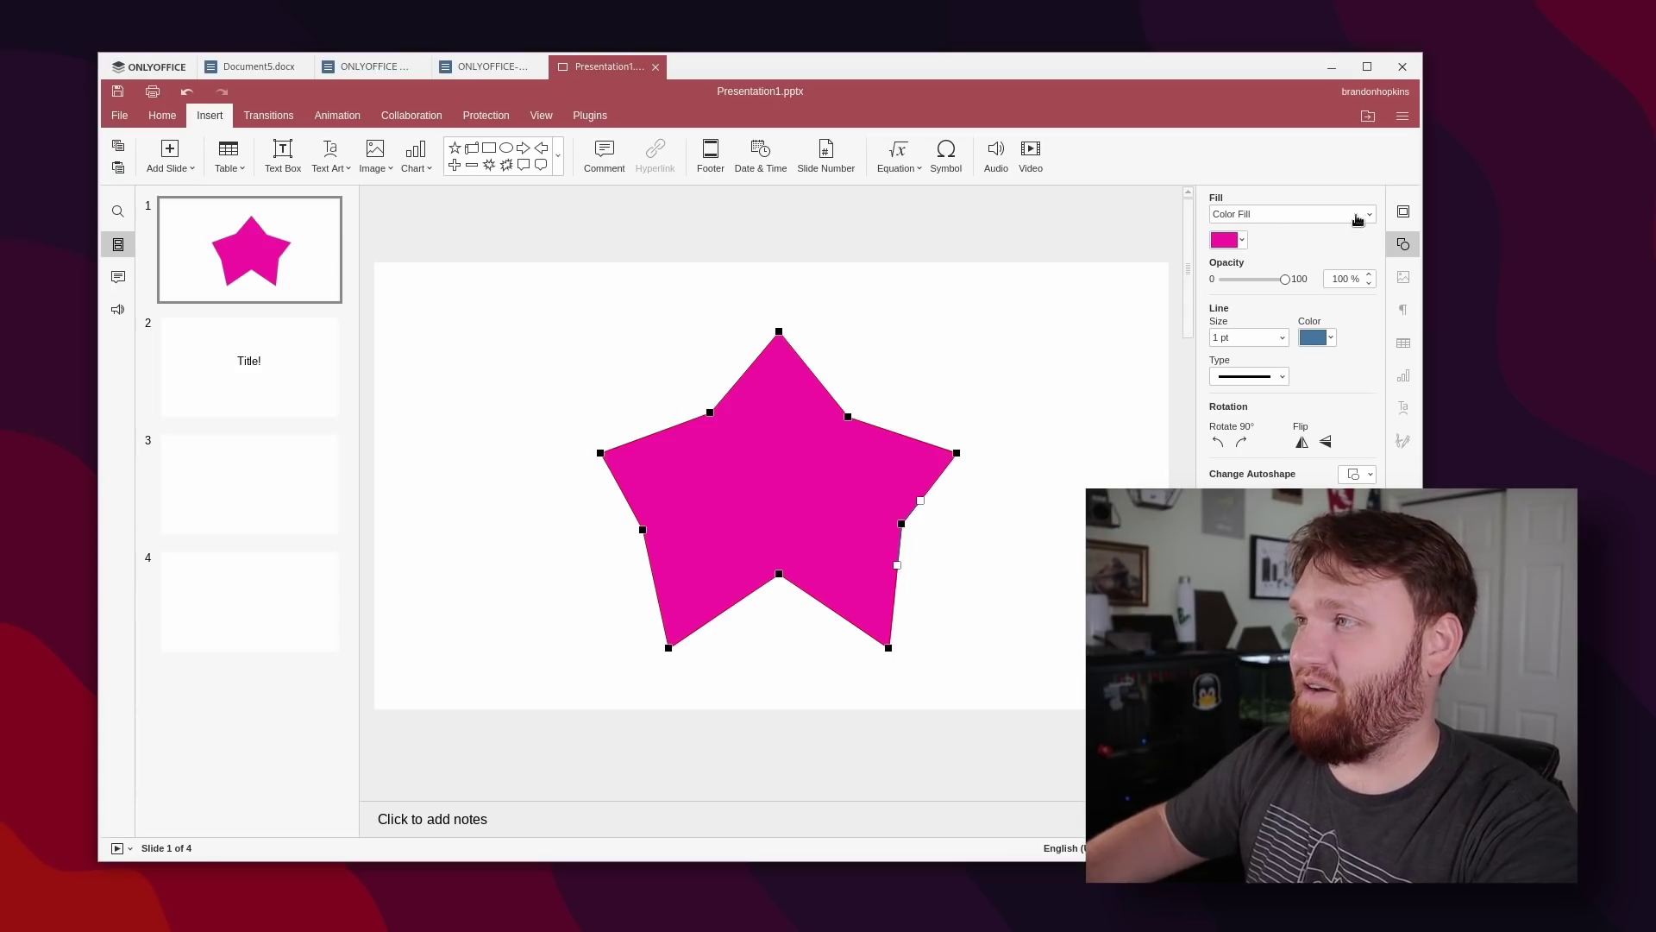
# Step: Switch the star to a gradient fill running right to left at 180°
pyautogui.click(1360, 215)
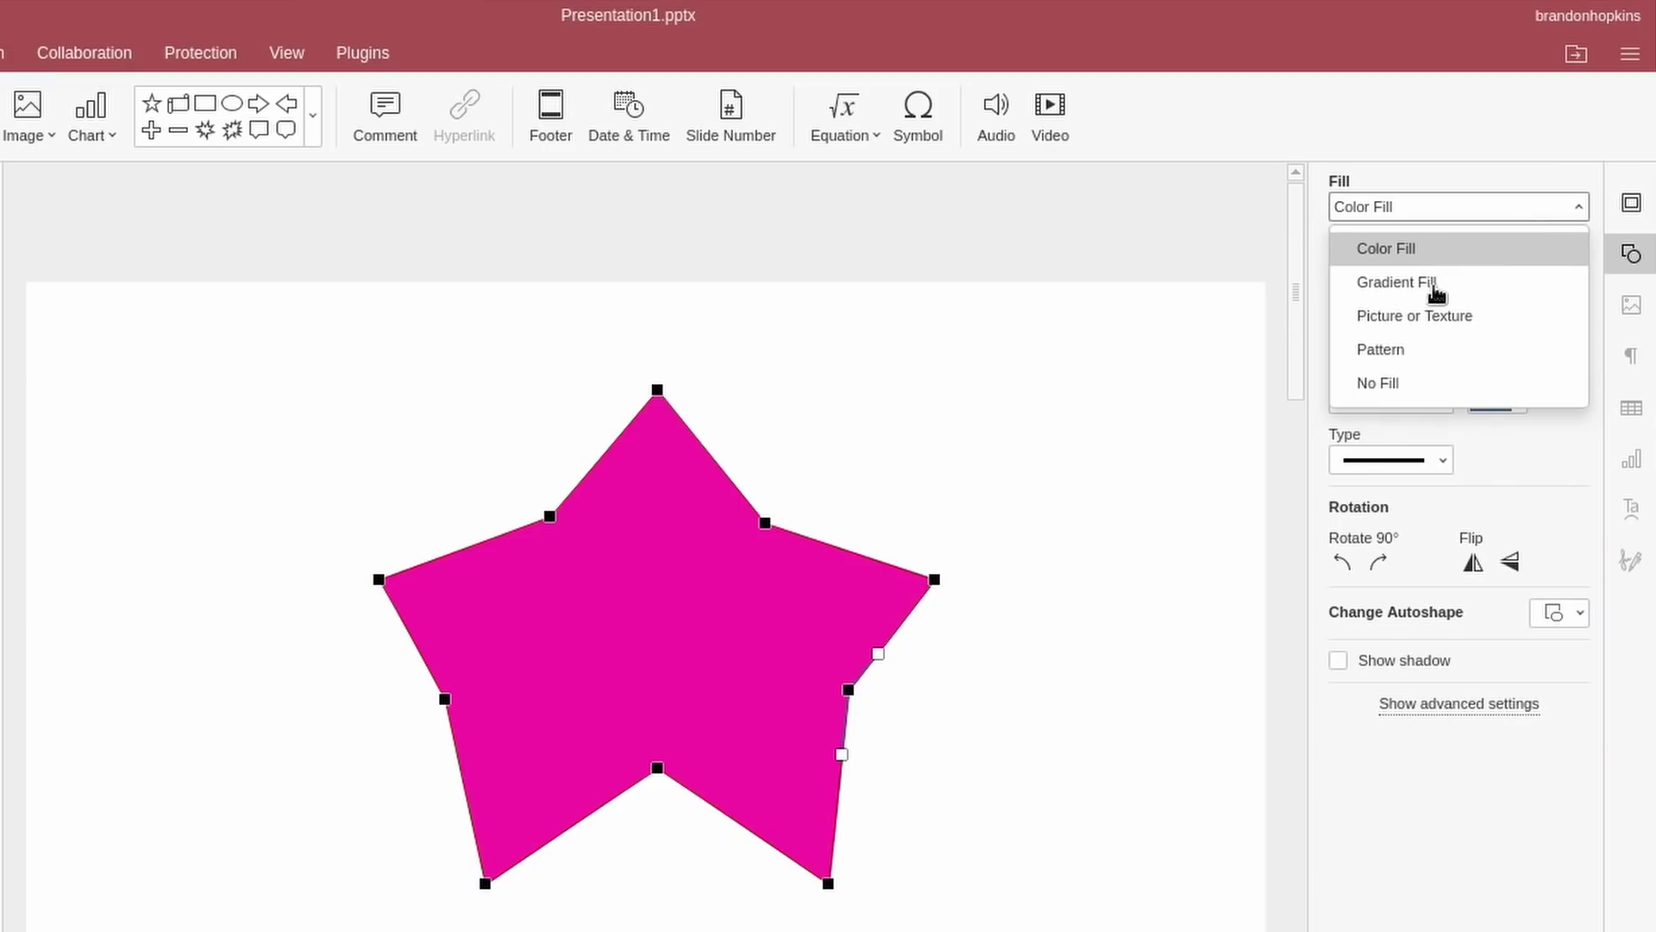
pyautogui.click(1383, 289)
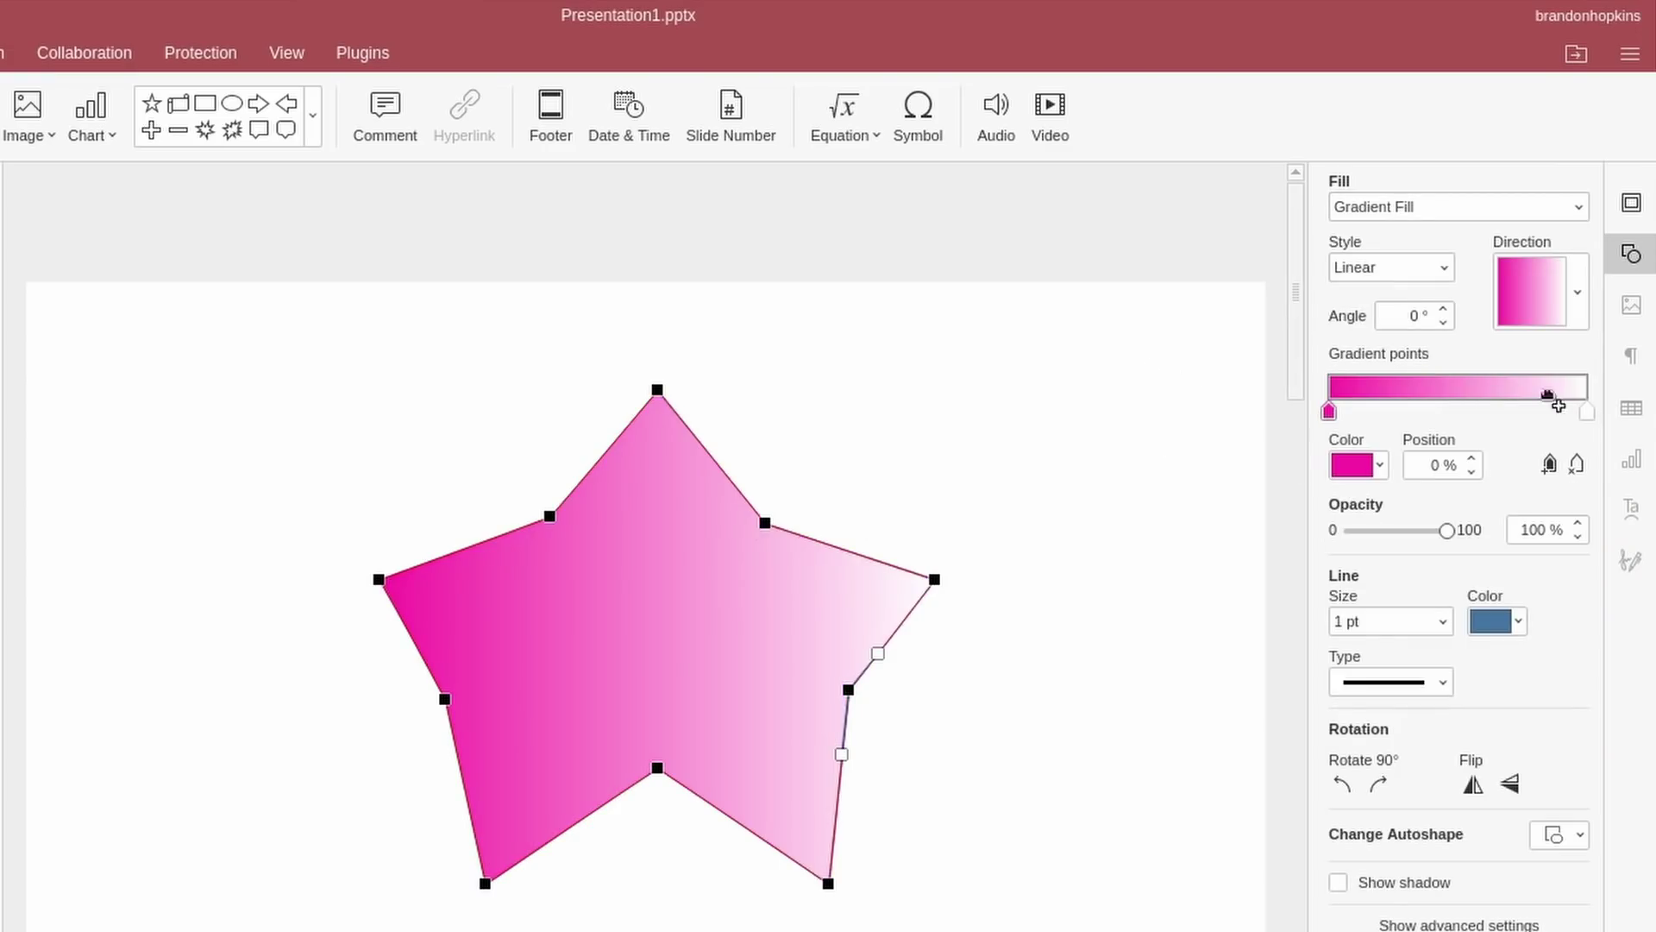
pyautogui.click(1579, 297)
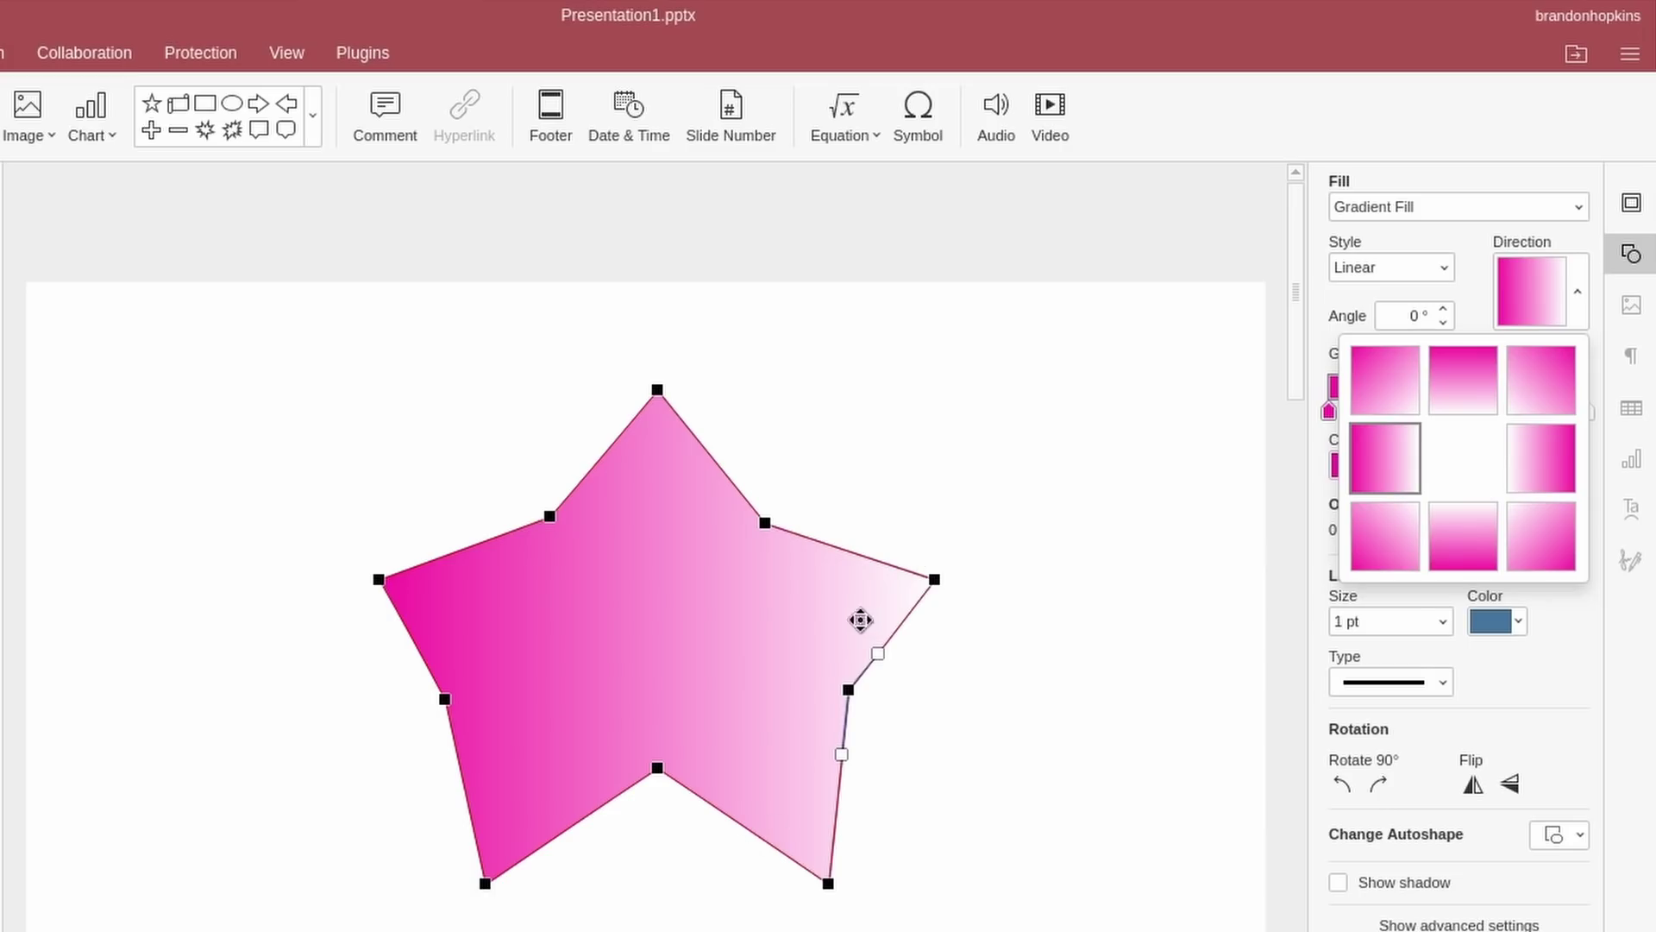
pyautogui.click(1526, 465)
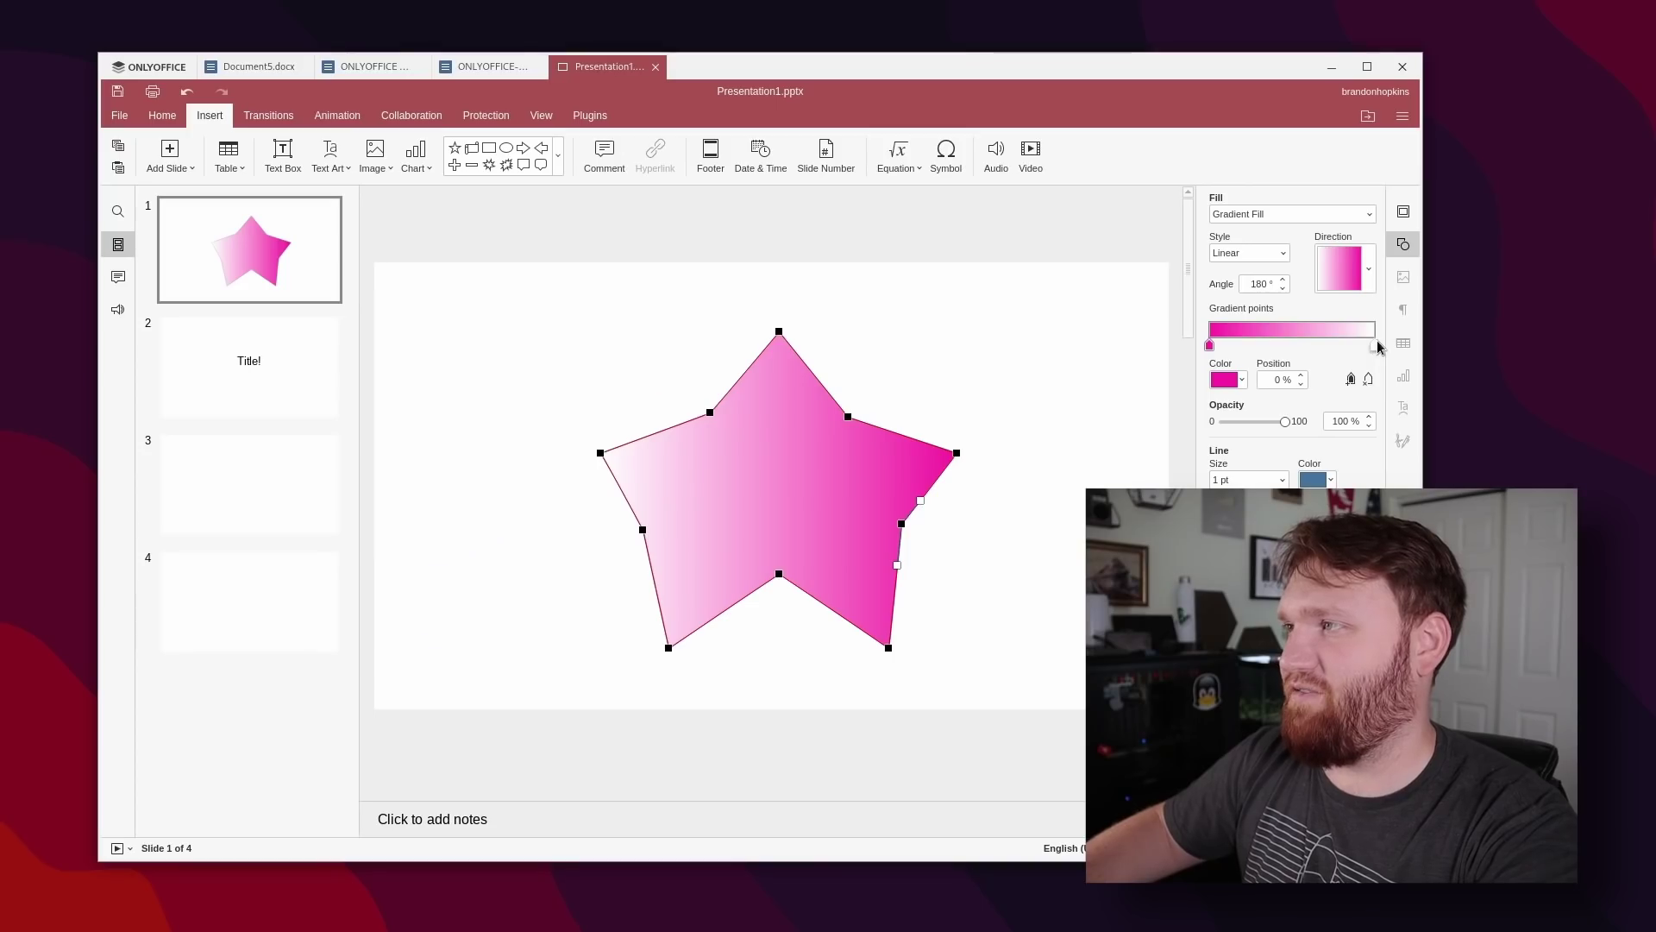
# Step: Set the gradient's right-end stop to a vivid magenta custom colour
pyautogui.click(1375, 346)
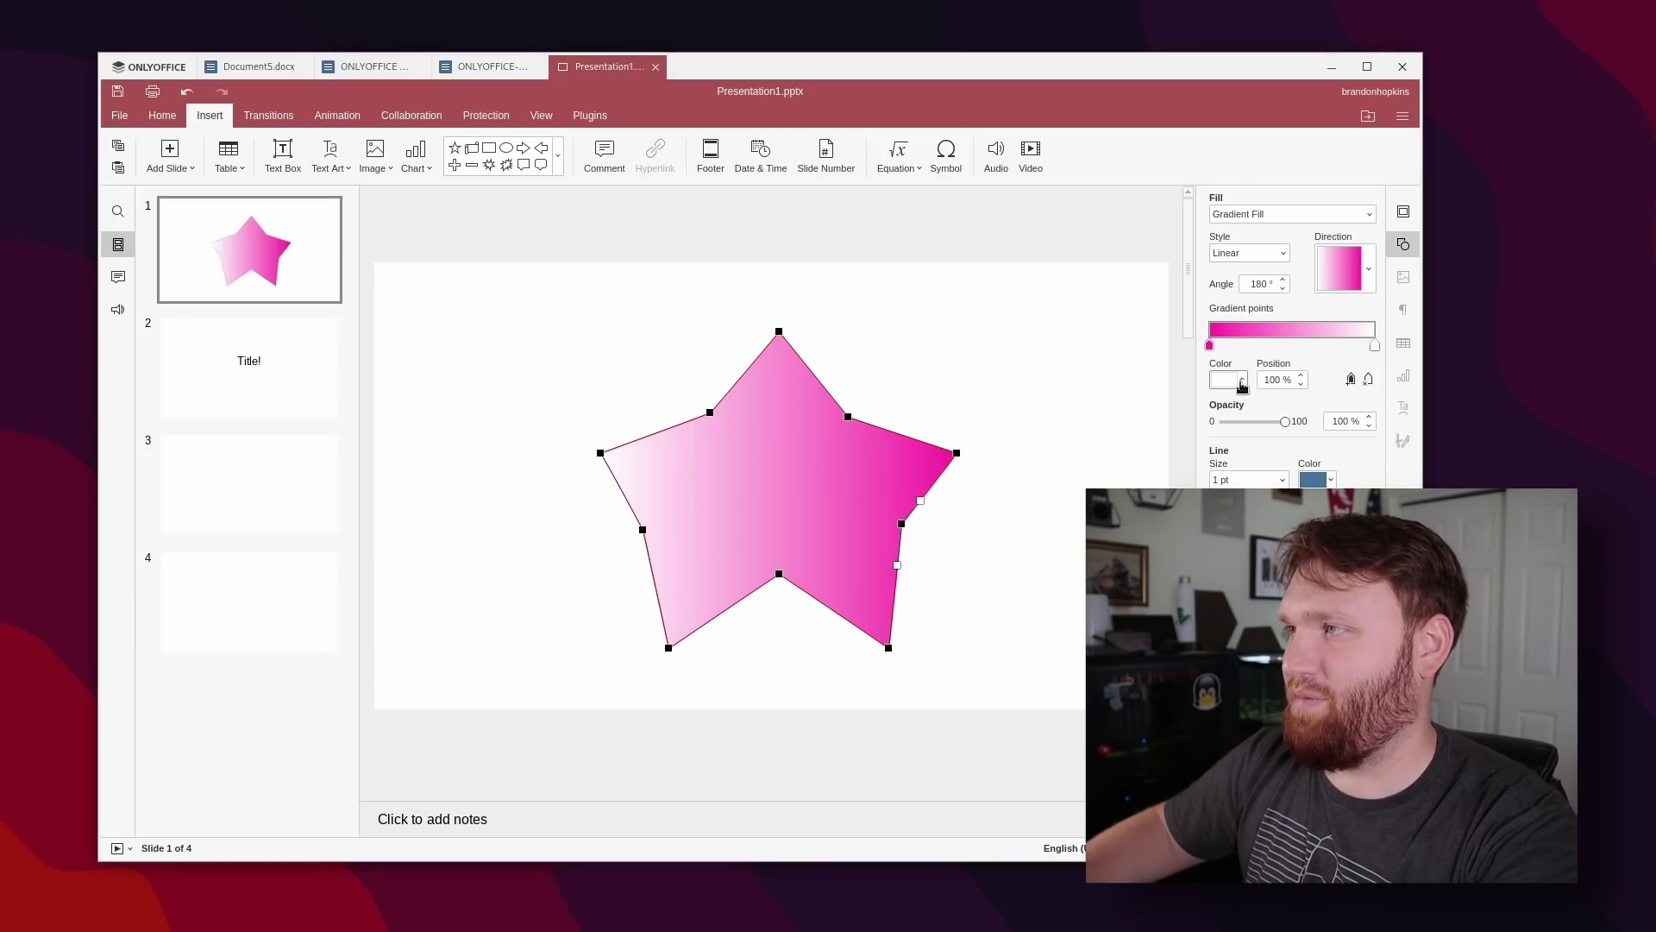
pyautogui.click(1242, 382)
pyautogui.click(1283, 552)
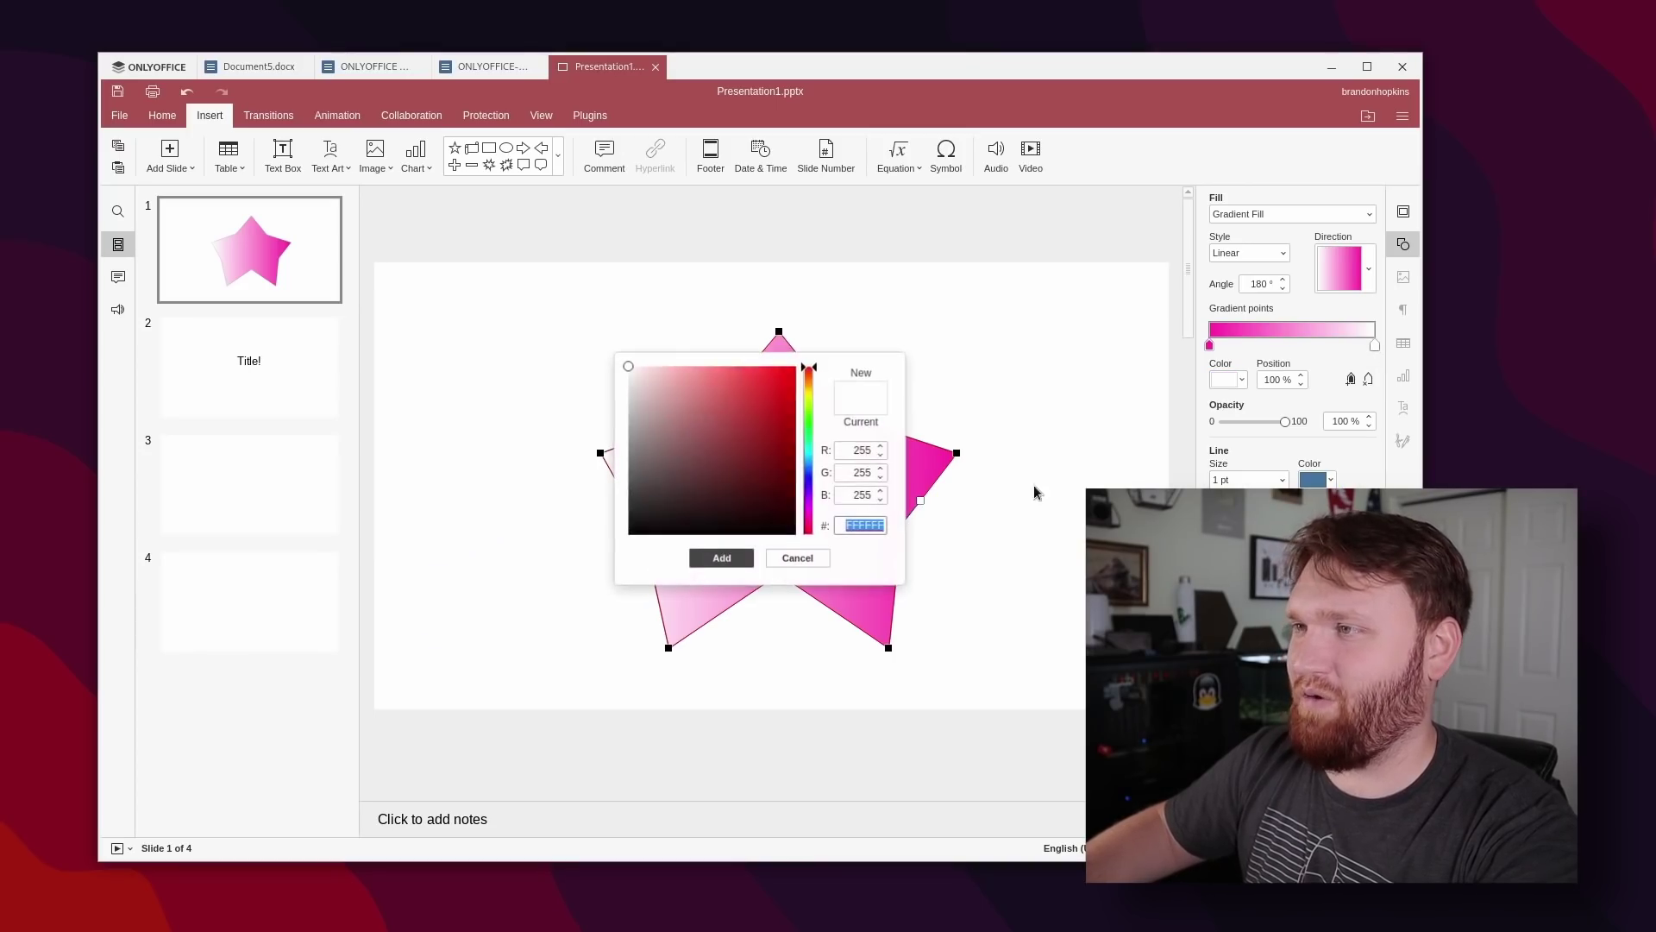
pyautogui.click(809, 514)
pyautogui.click(768, 381)
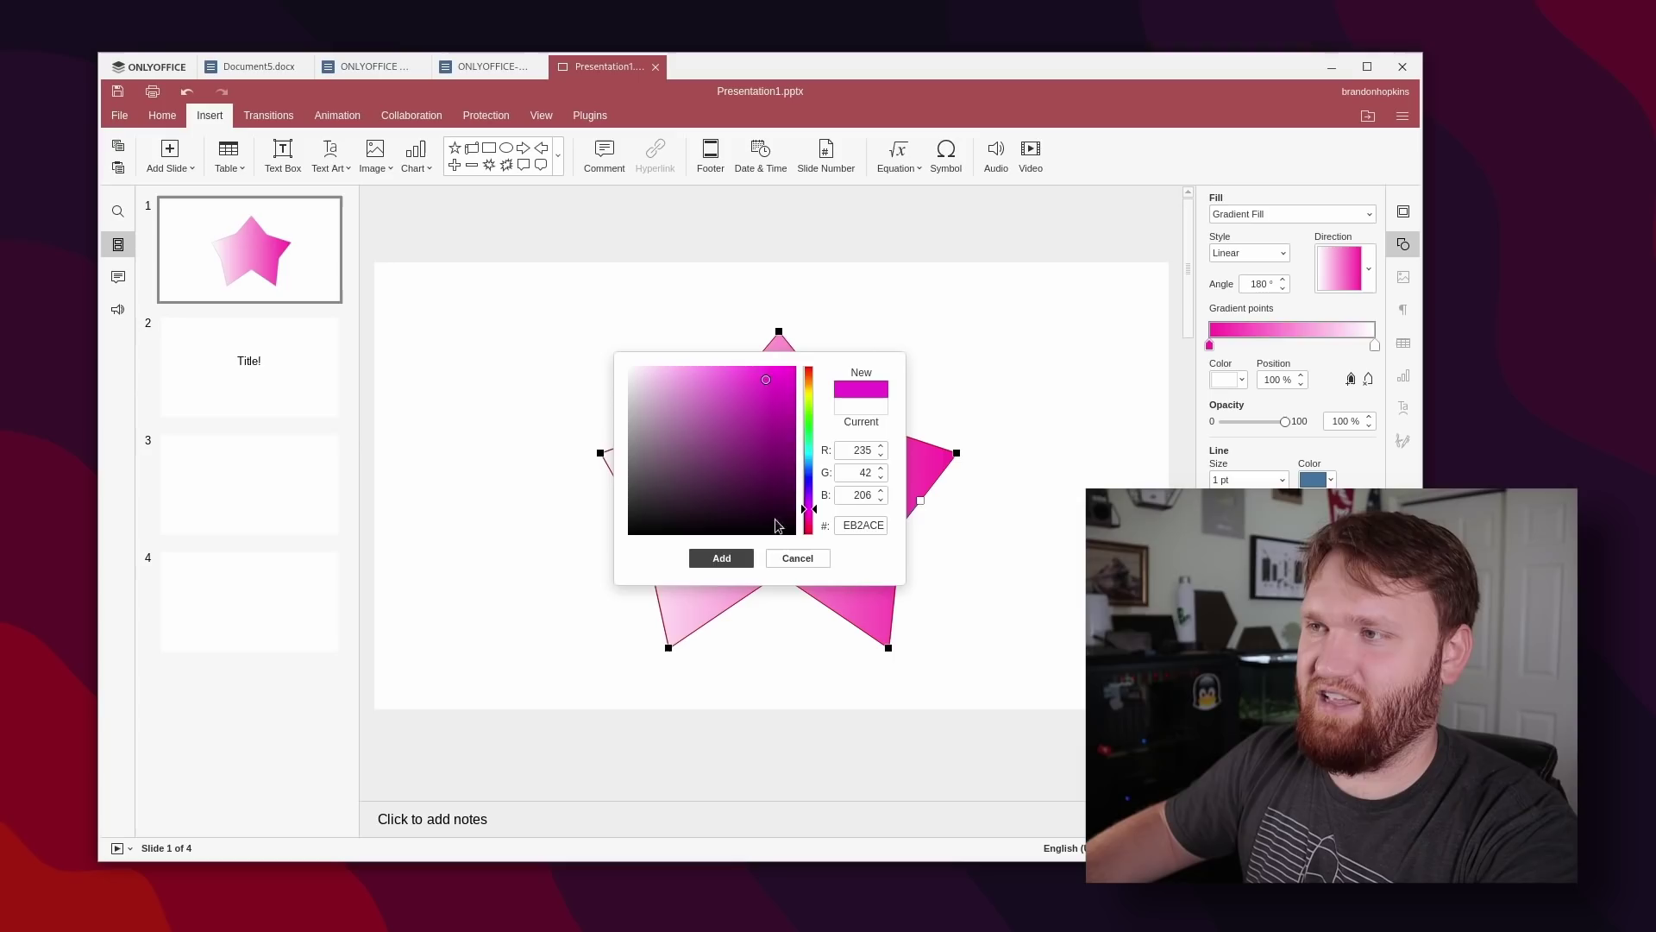
pyautogui.click(715, 562)
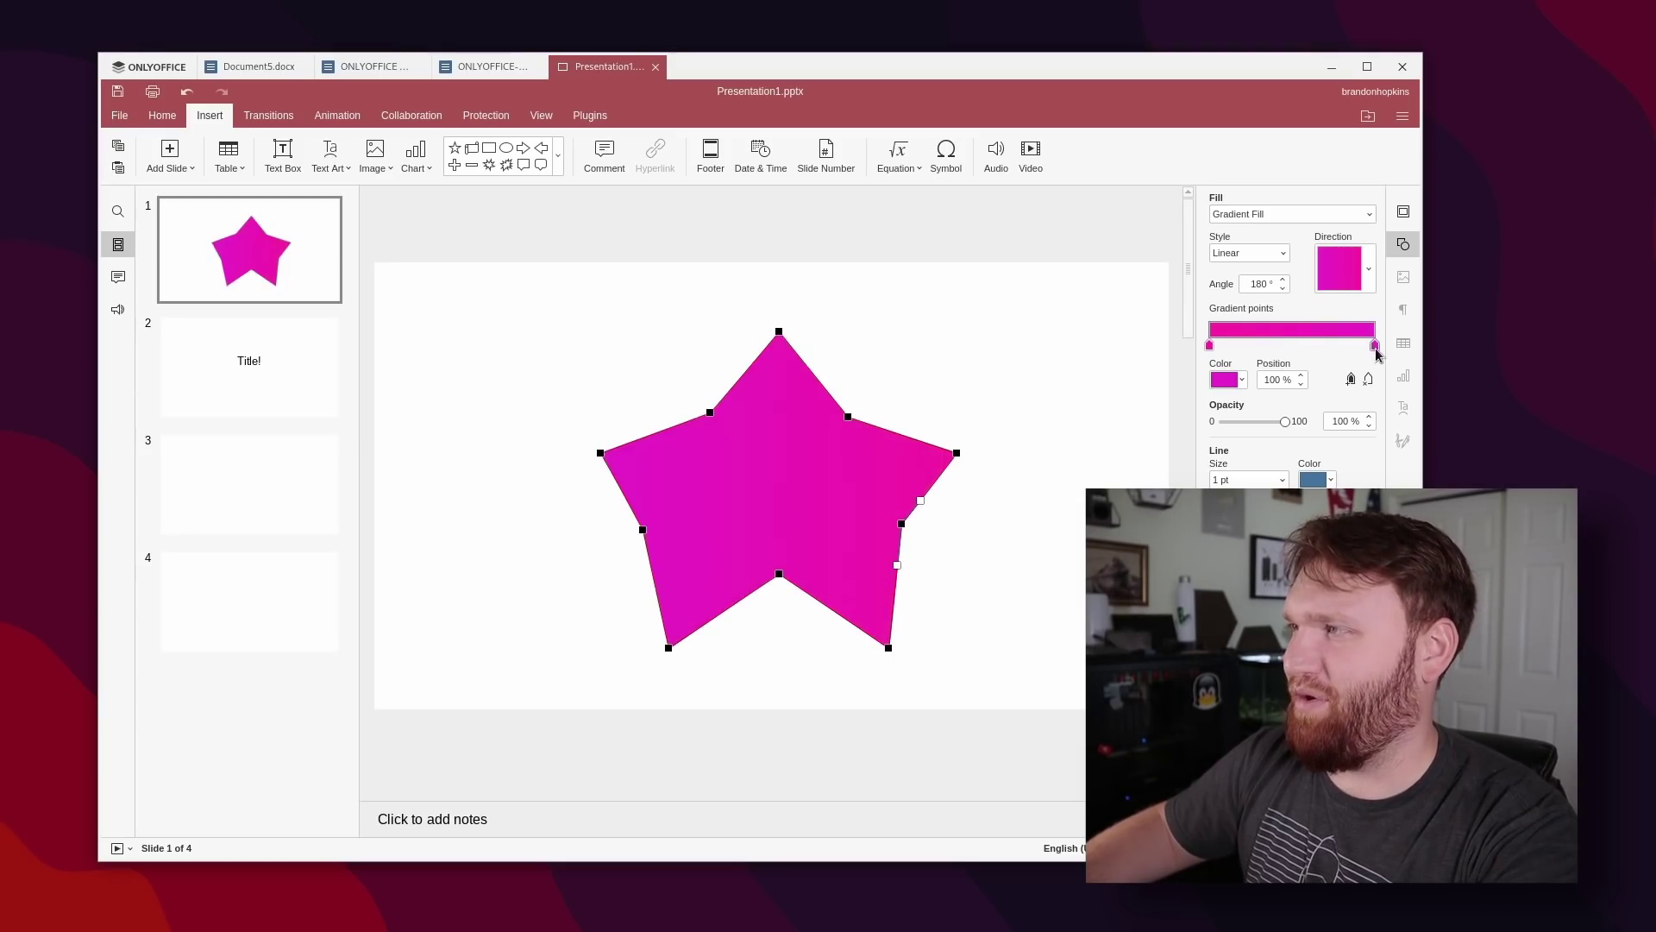
# Step: Switch to the blank Document5.docx document tab
pyautogui.click(281, 69)
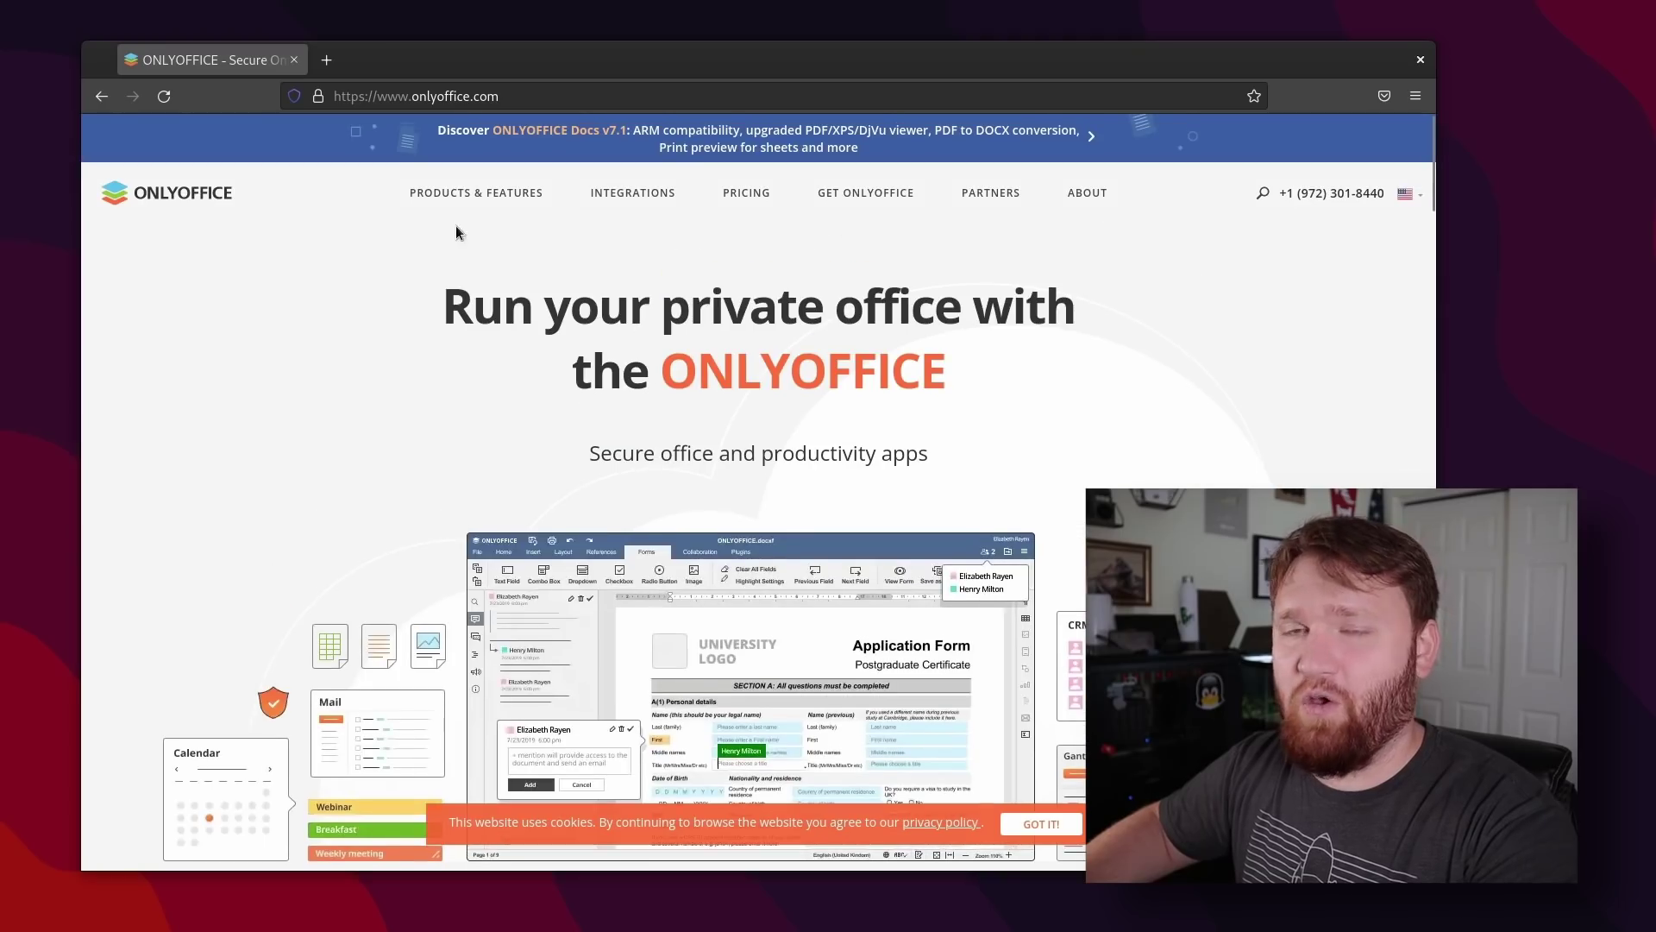
# Step: Display onlyoffice.com's Products & Features dropdown listing Docs, Workspace, desktop and mobile apps, and OFORMs
pyautogui.moveTo(461, 198)
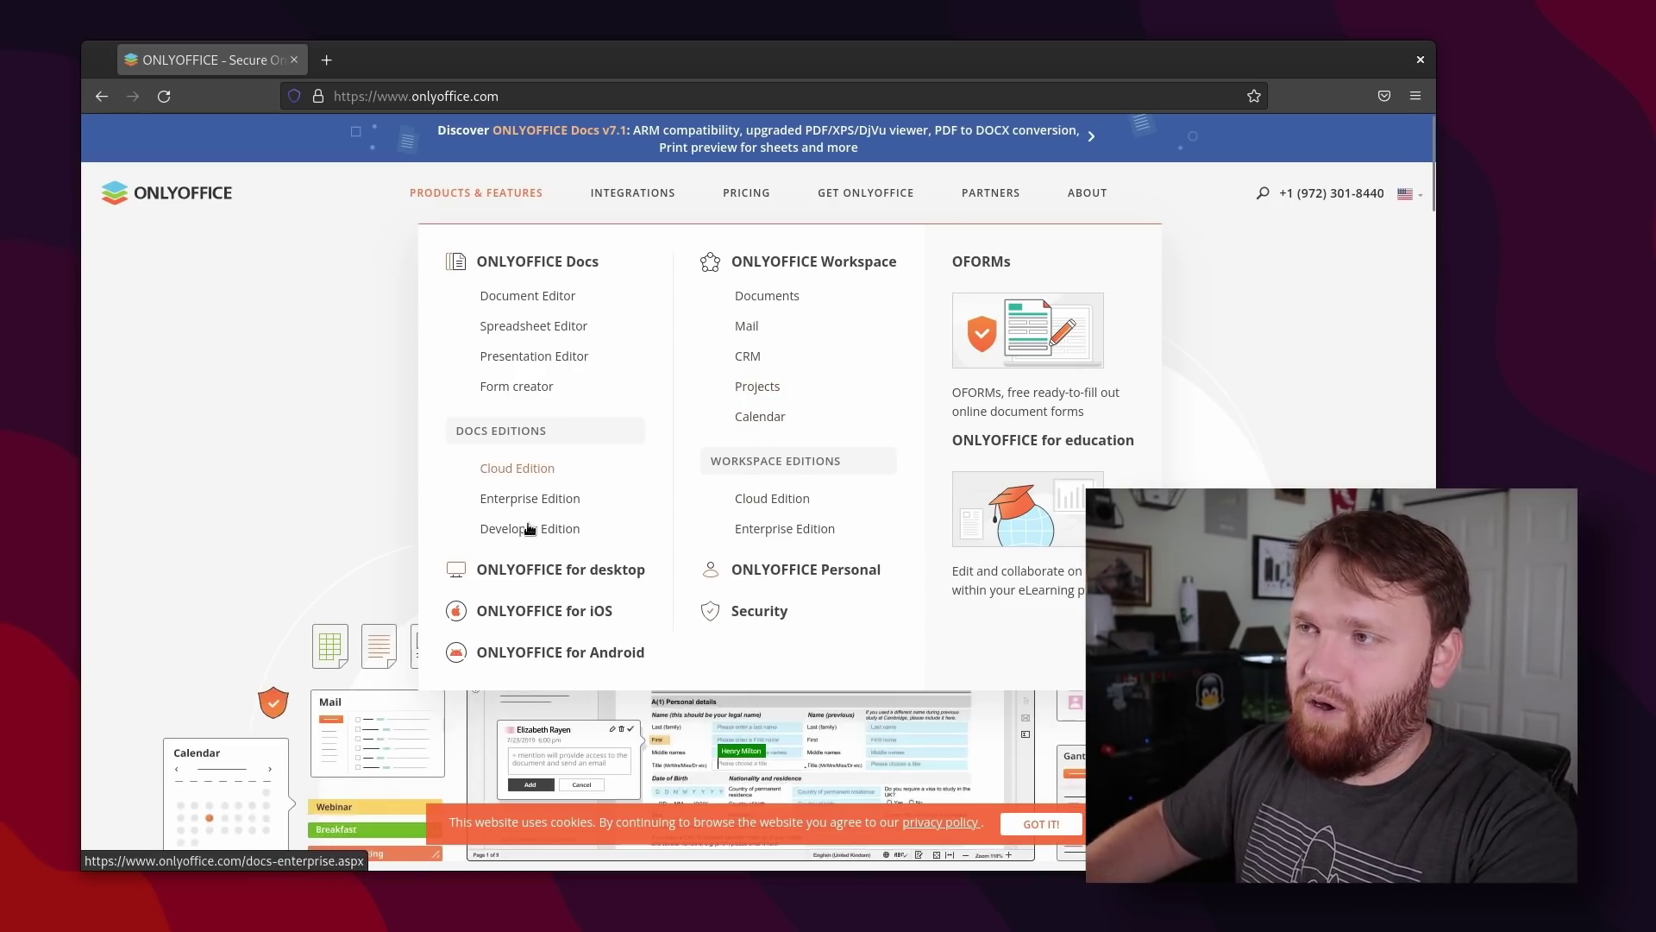
# Step: Go from the ONLYOFFICE Docs product page to the Download ONLYOFFICE Docs page
pyautogui.click(537, 262)
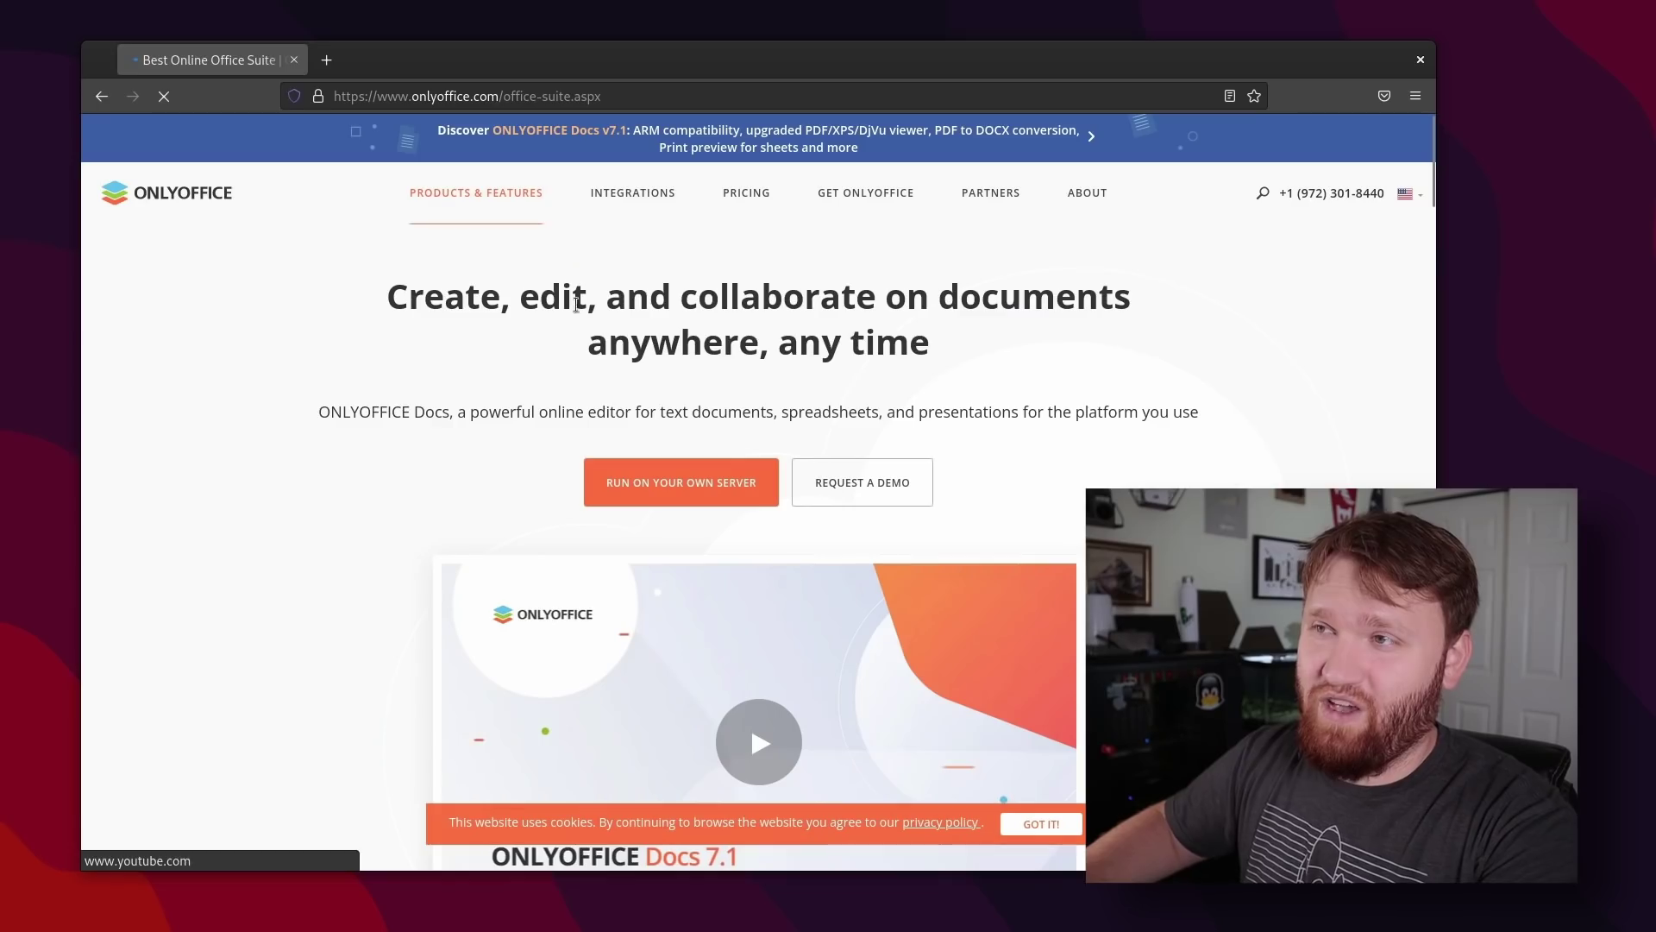
pyautogui.click(667, 482)
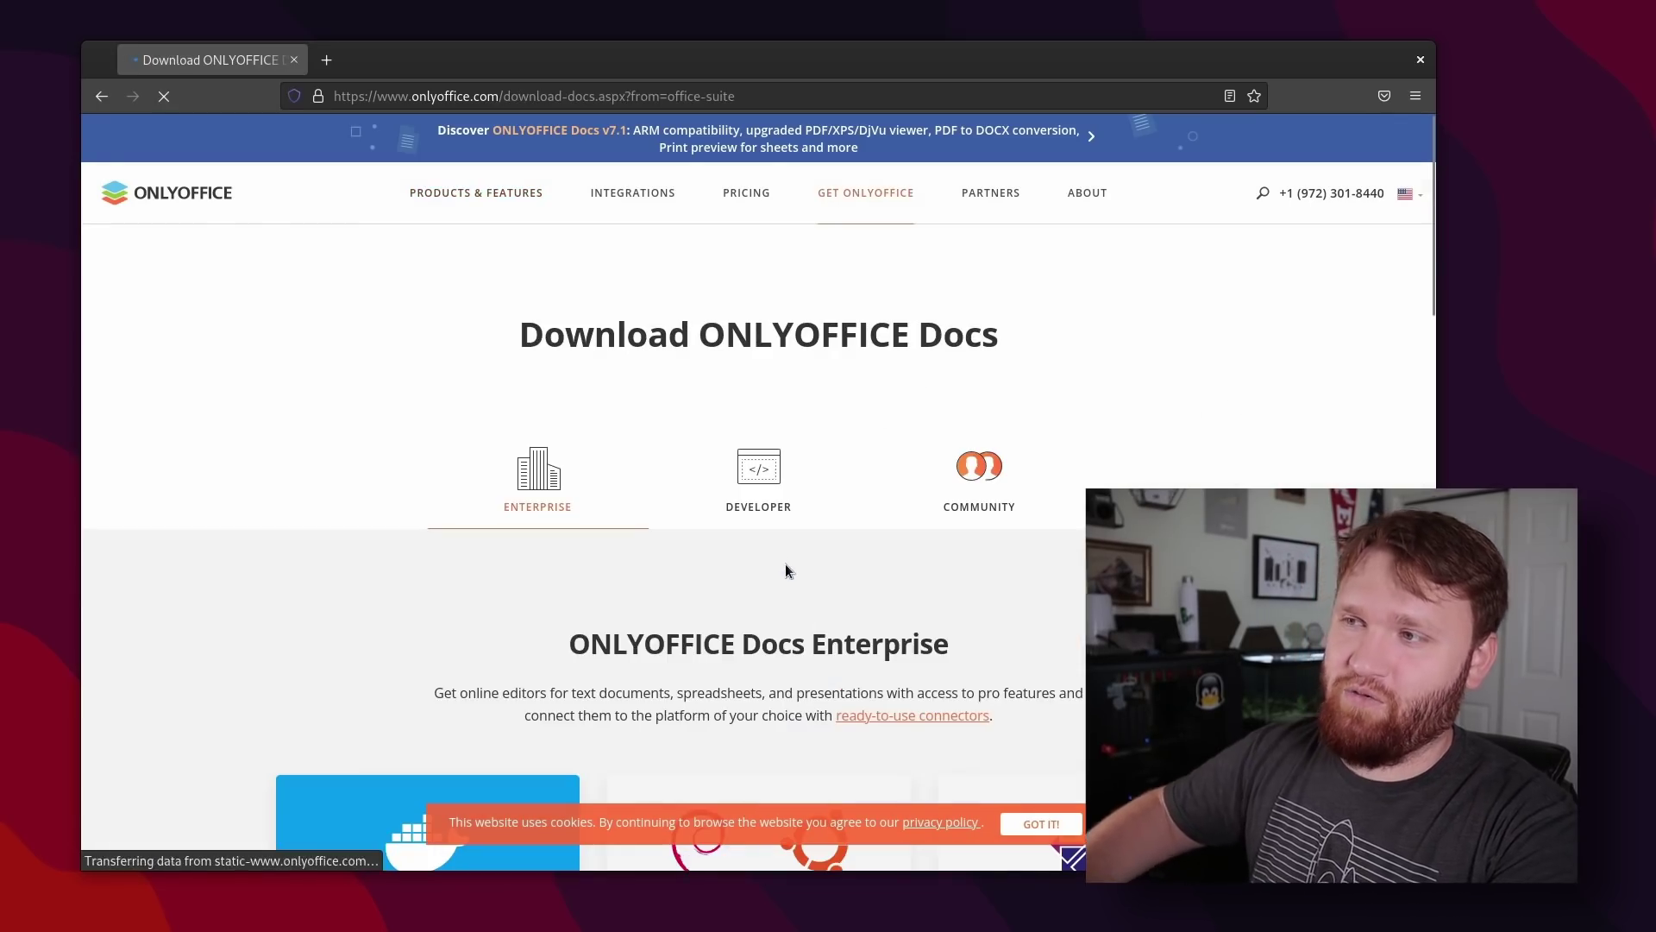
pyautogui.scroll(-10, 776, 518)
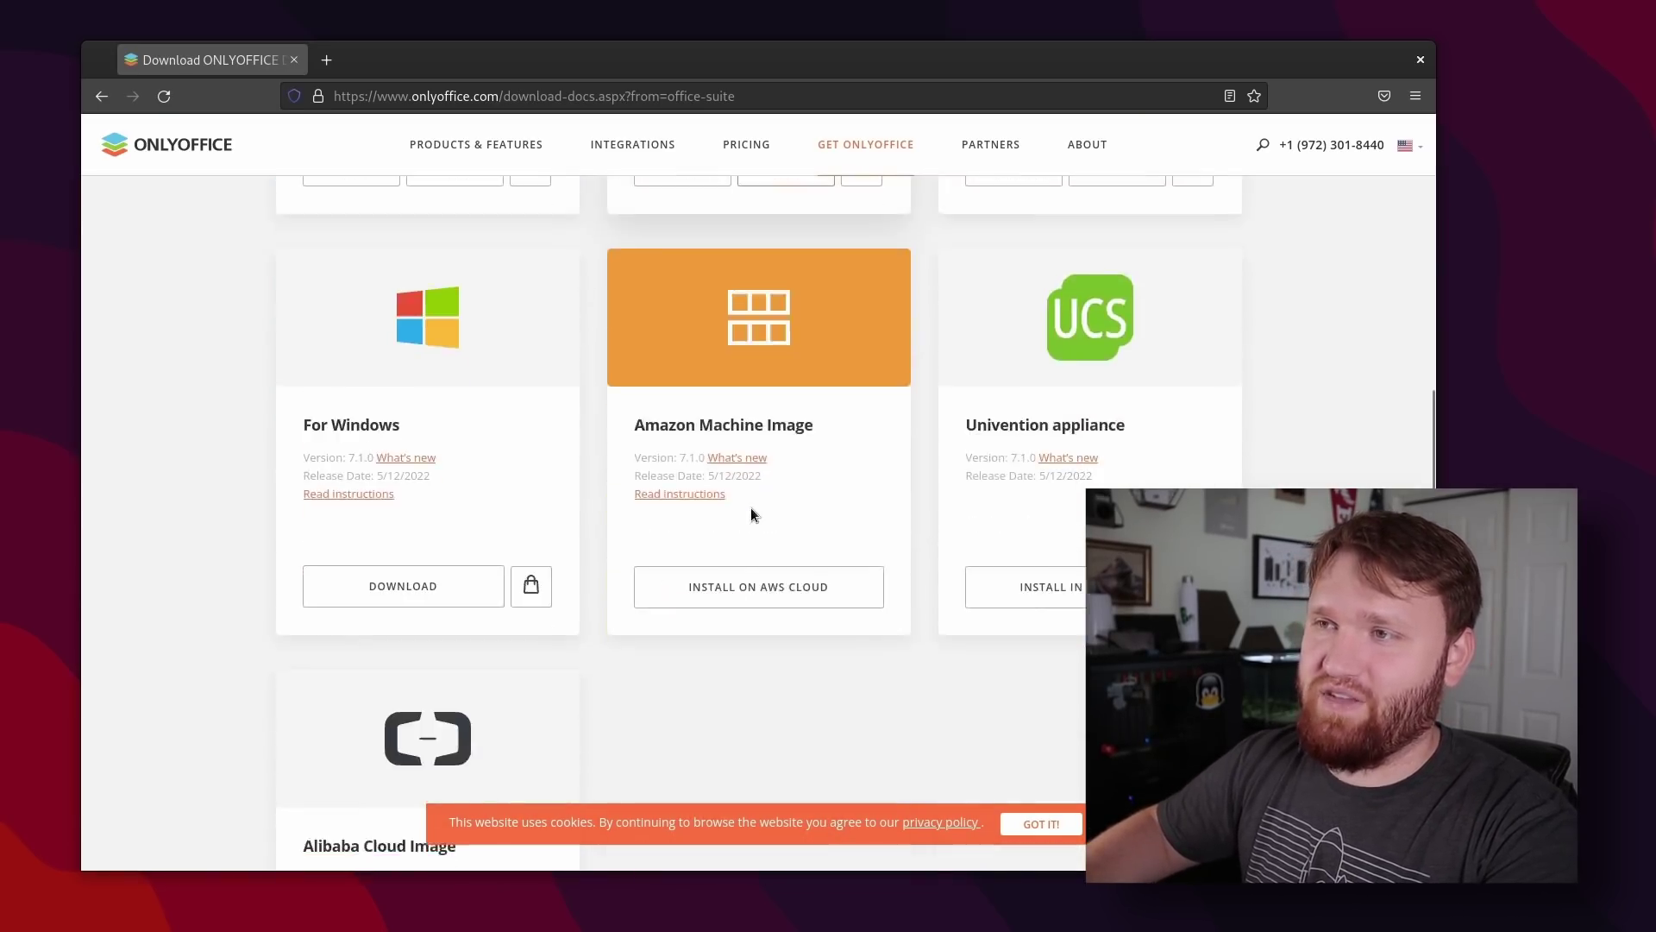
pyautogui.scroll(8, 761, 513)
pyautogui.scroll(3, 760, 512)
# Step: Show the Community edition's install options, such as Docker, Snap and Windows Server
pyautogui.click(996, 481)
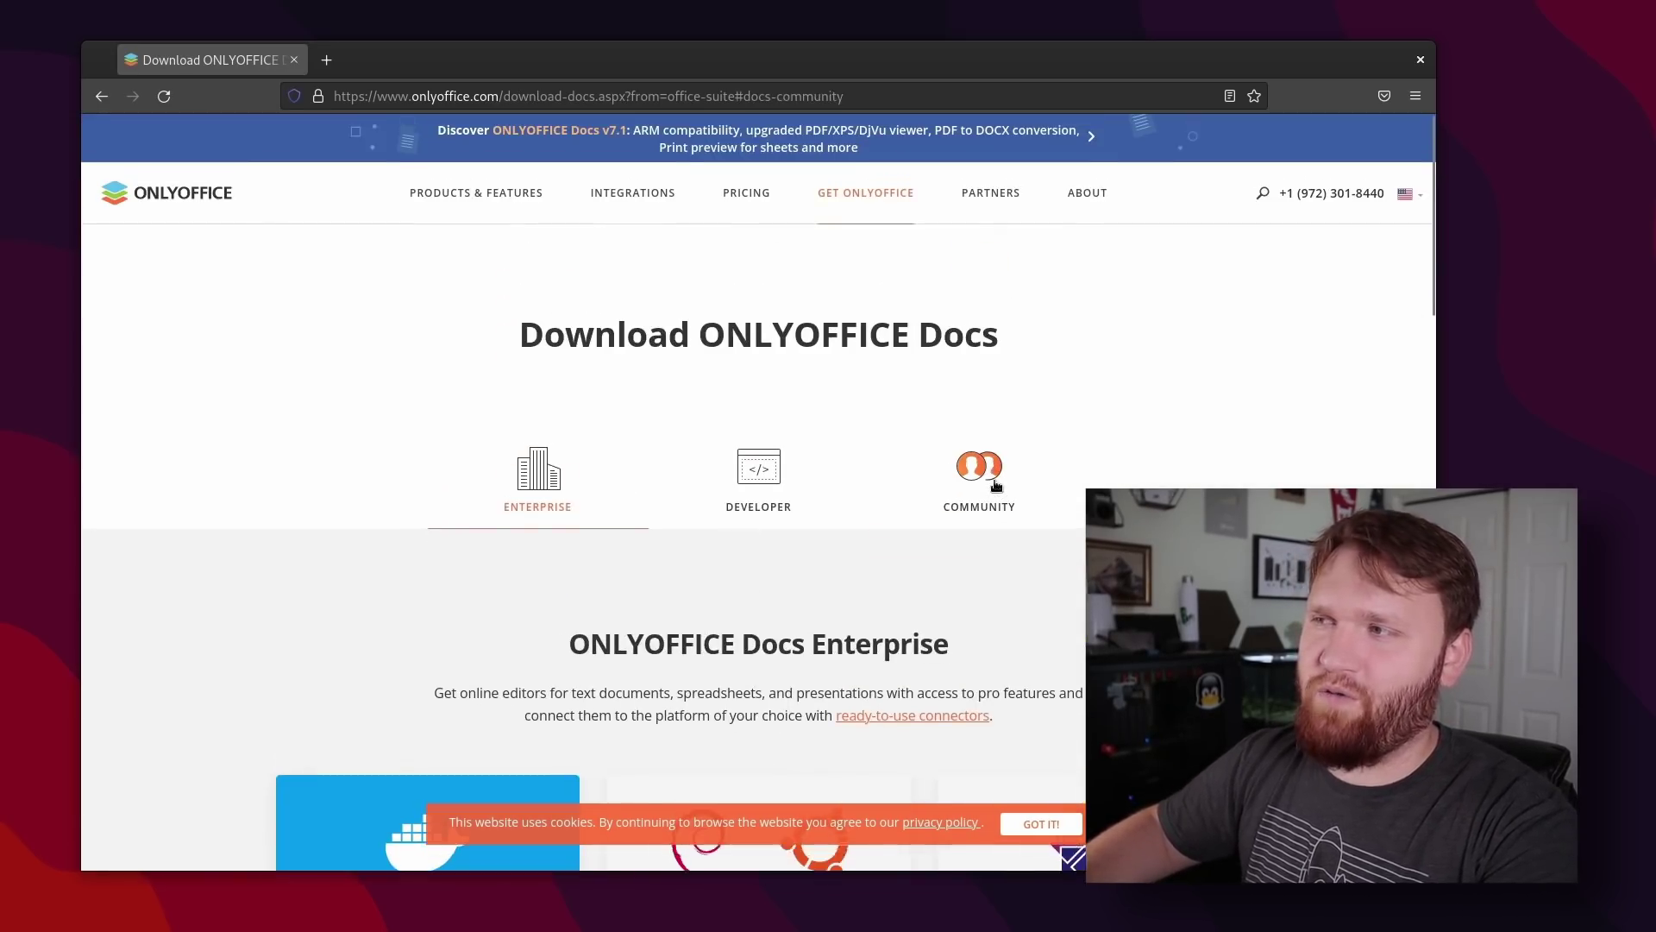
pyautogui.scroll(-5, 889, 525)
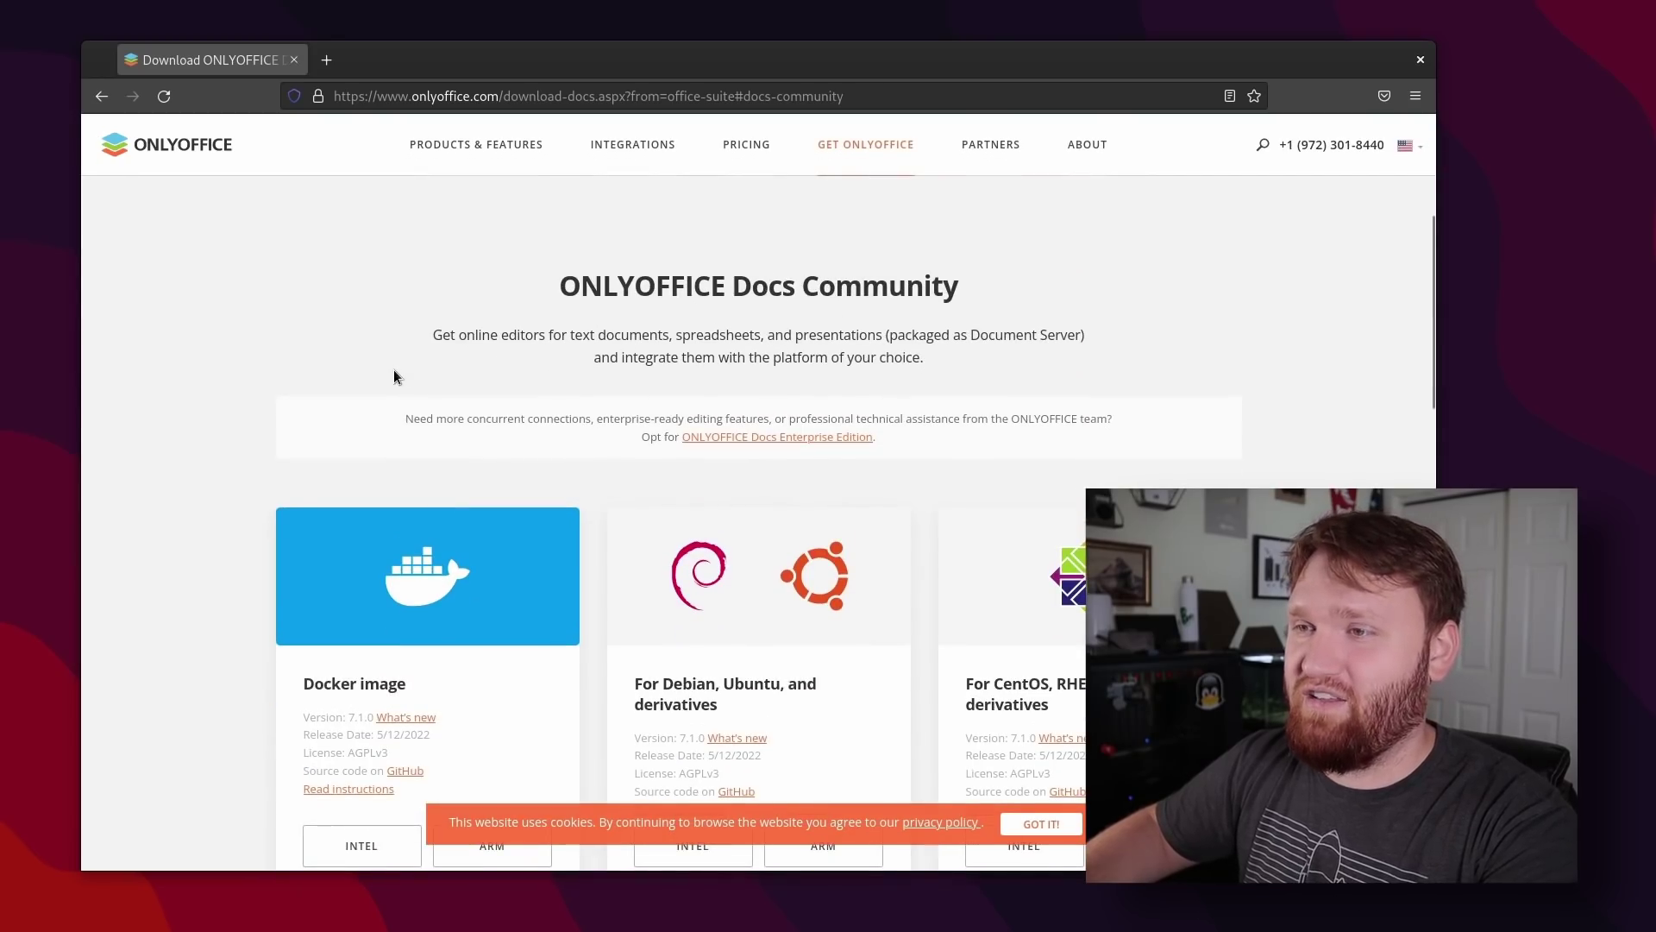
pyautogui.scroll(-3, 397, 373)
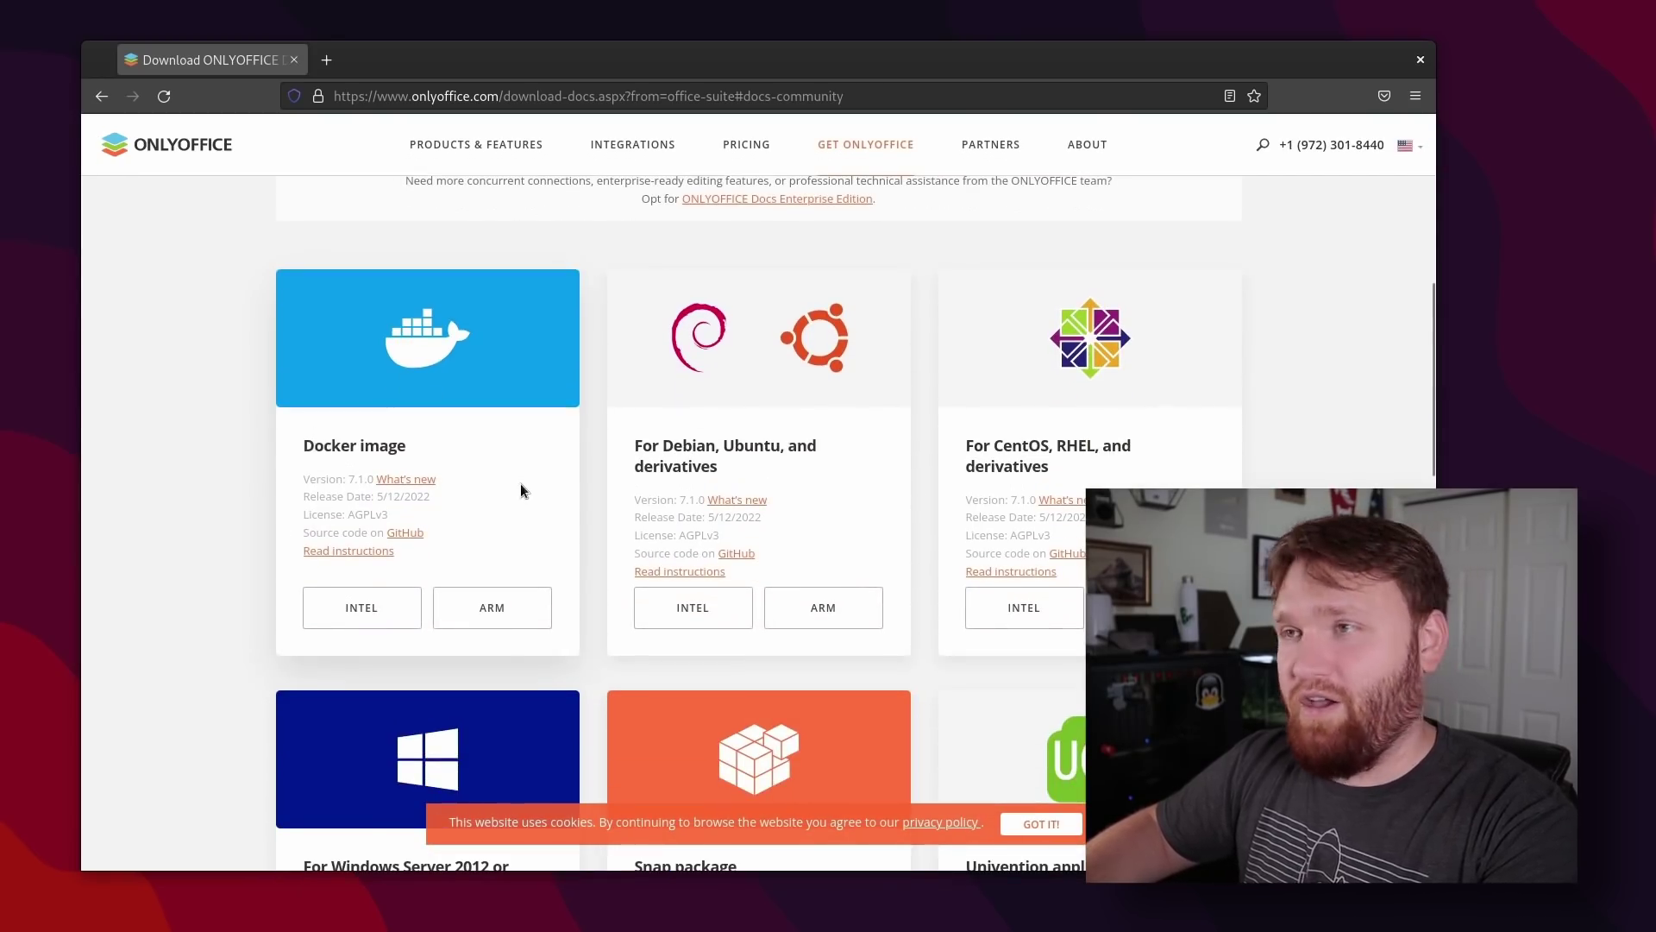
pyautogui.scroll(-3, 918, 517)
pyautogui.scroll(-3, 918, 523)
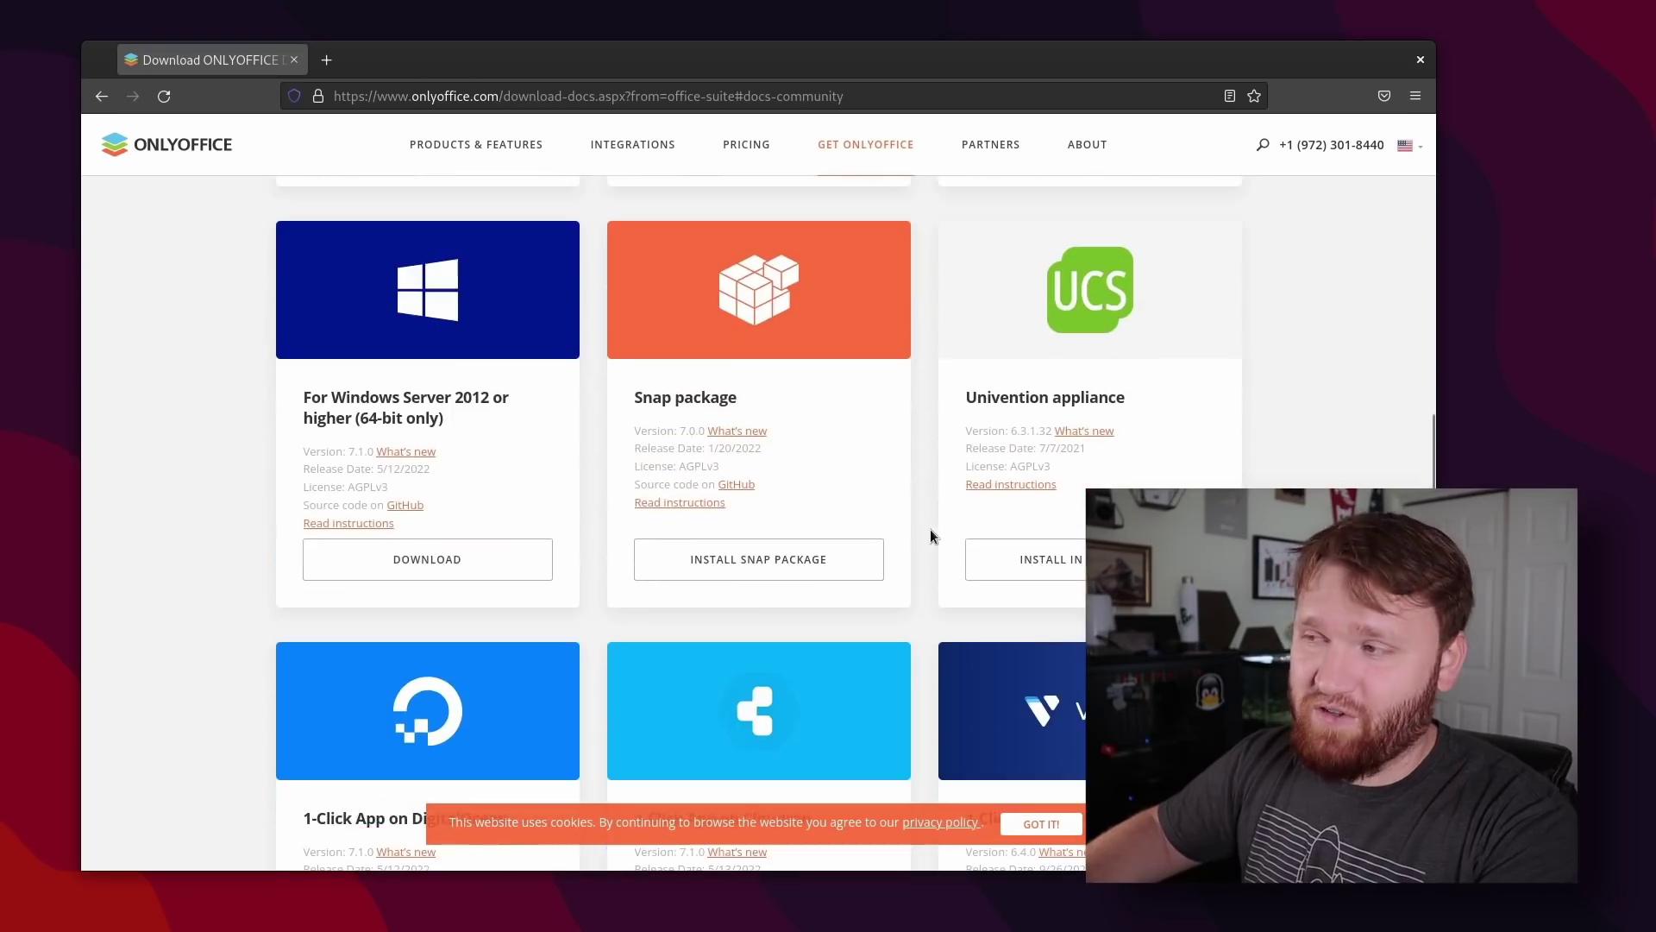